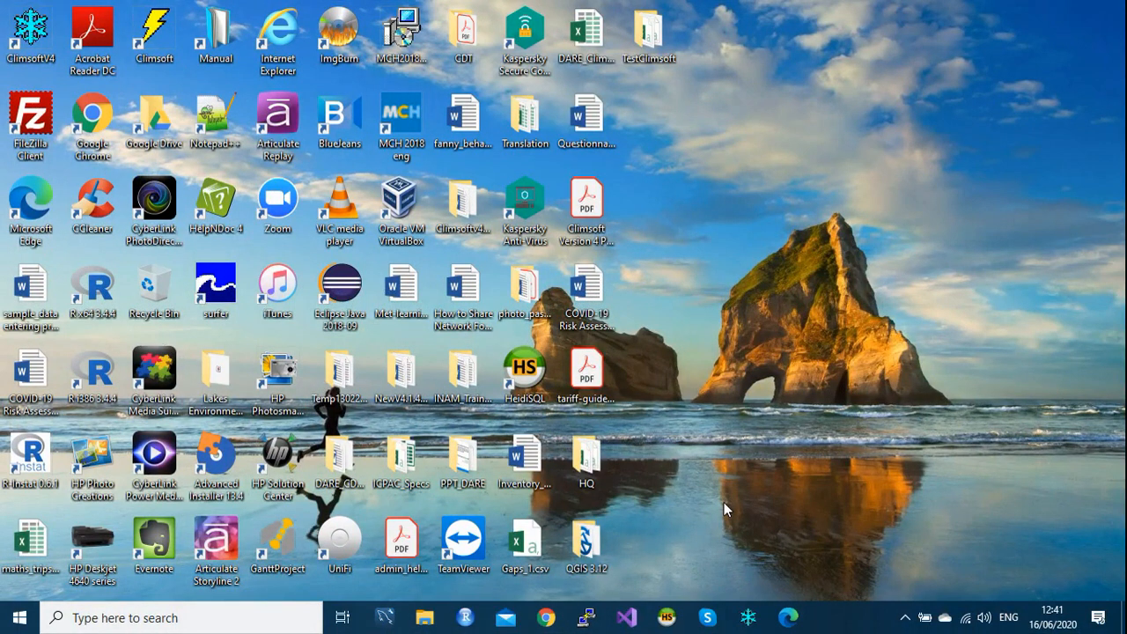
# - Launch Climsoft and log in to the default database with the account password
pyautogui.click(749, 619)
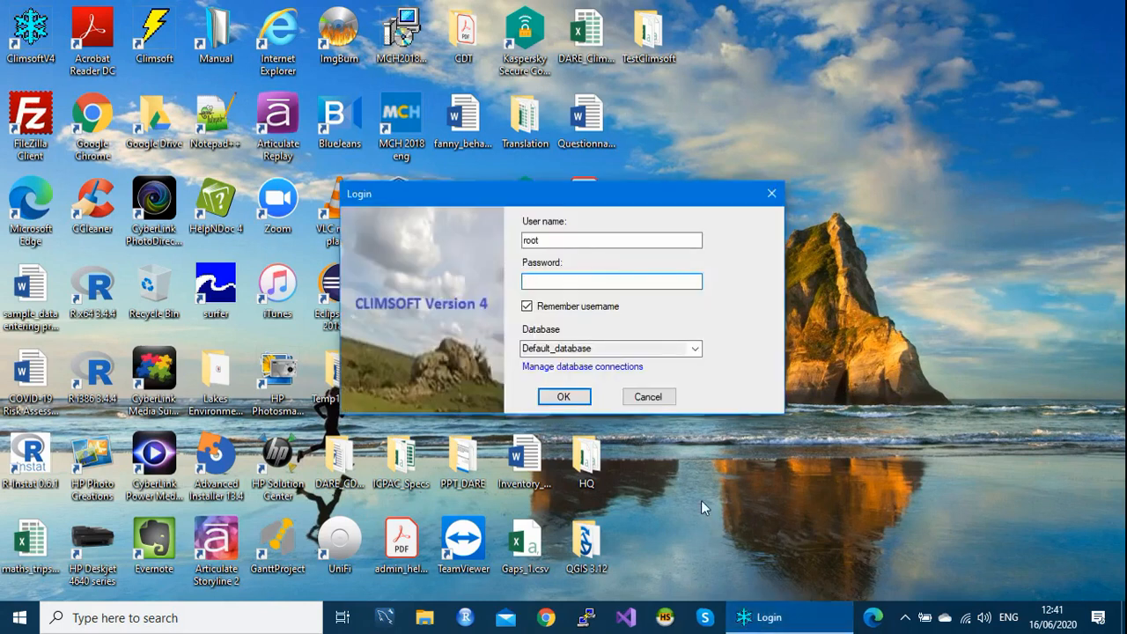
pyautogui.write('*****')
pyautogui.click(567, 401)
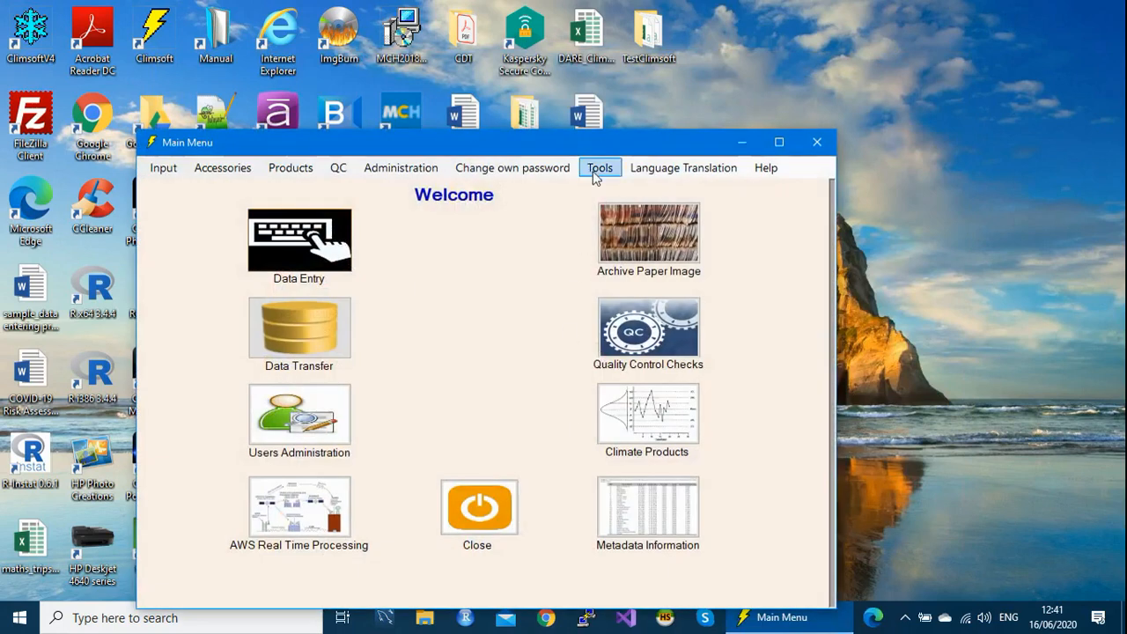
# - Open the general settings and browse to the Windows-style folder setting for QC reports, key07
pyautogui.click(597, 168)
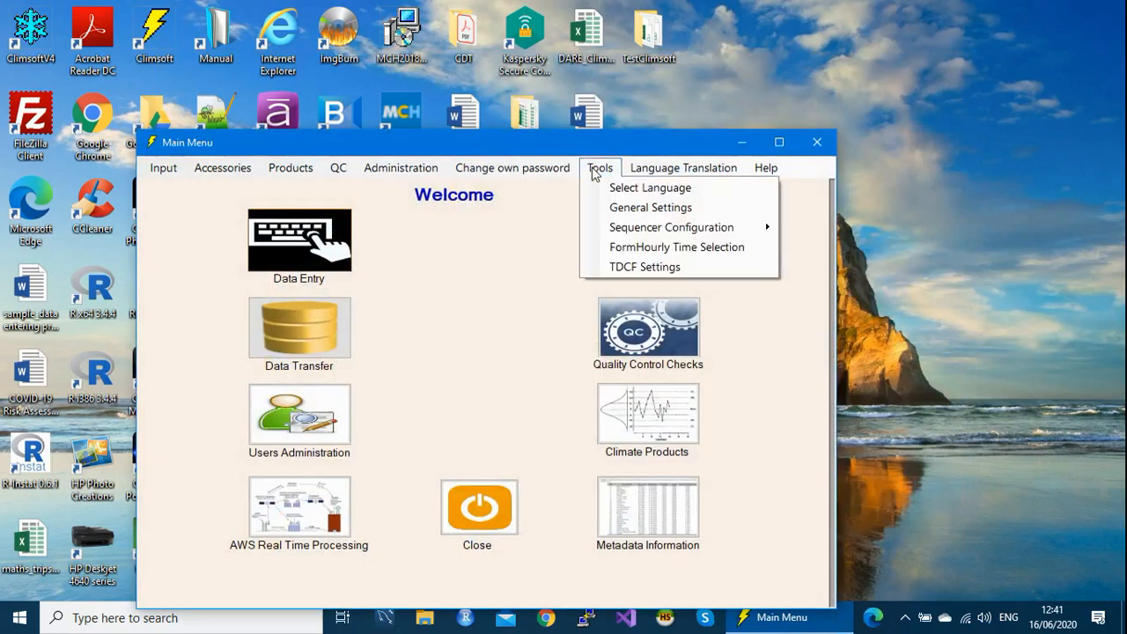
pyautogui.click(630, 207)
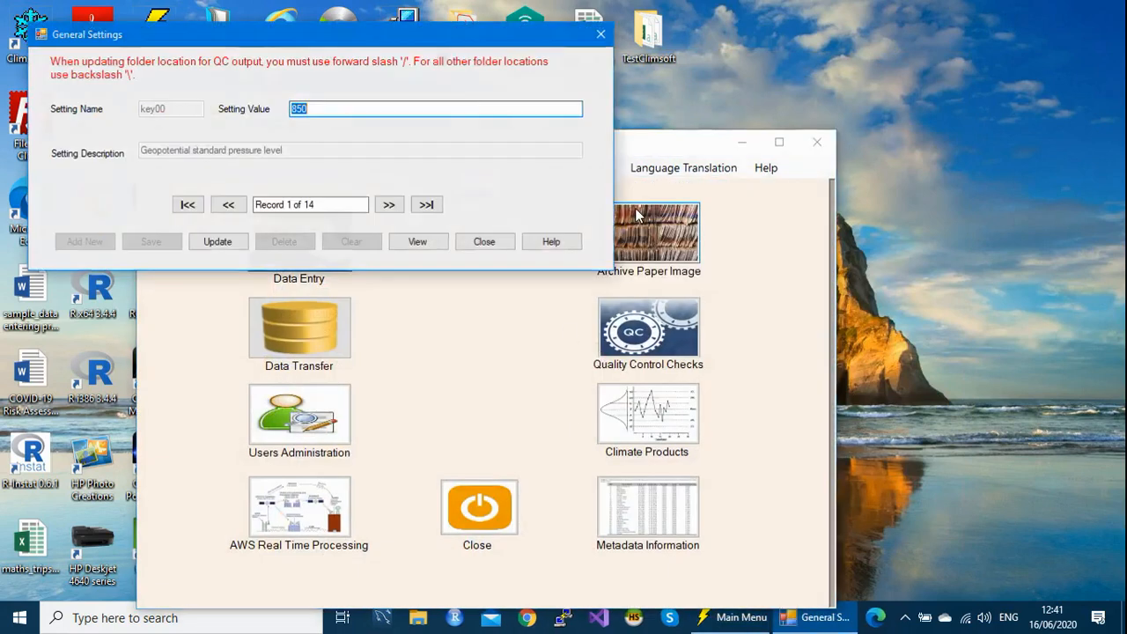
pyautogui.moveTo(488, 37); pyautogui.dragTo(567, 63)
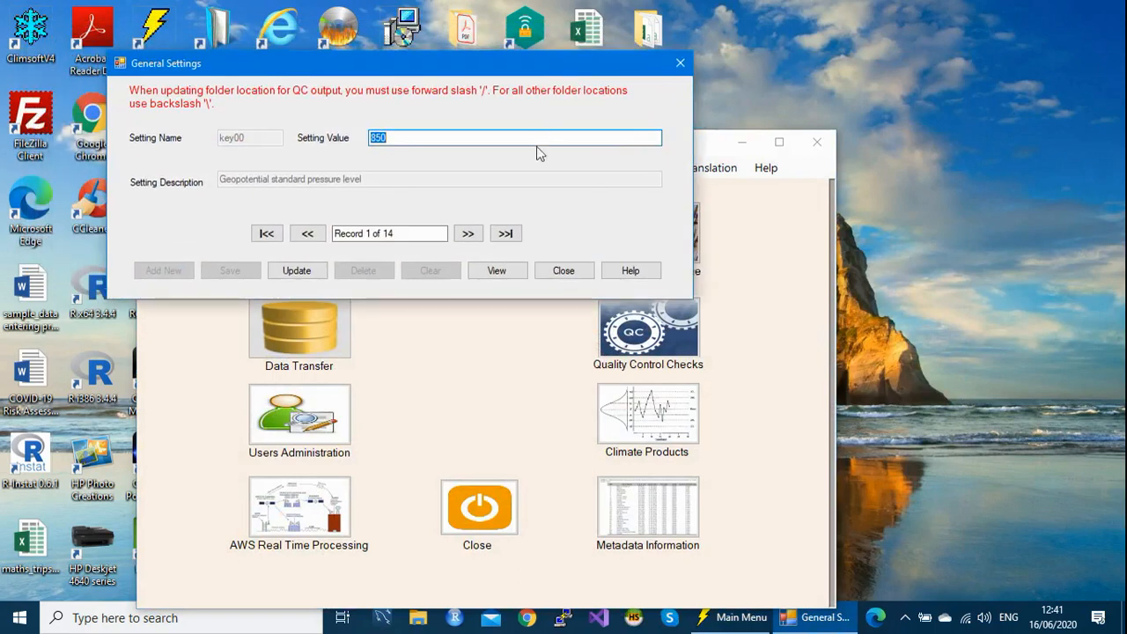
pyautogui.click(474, 236)
pyautogui.click(471, 236)
pyautogui.click(469, 235)
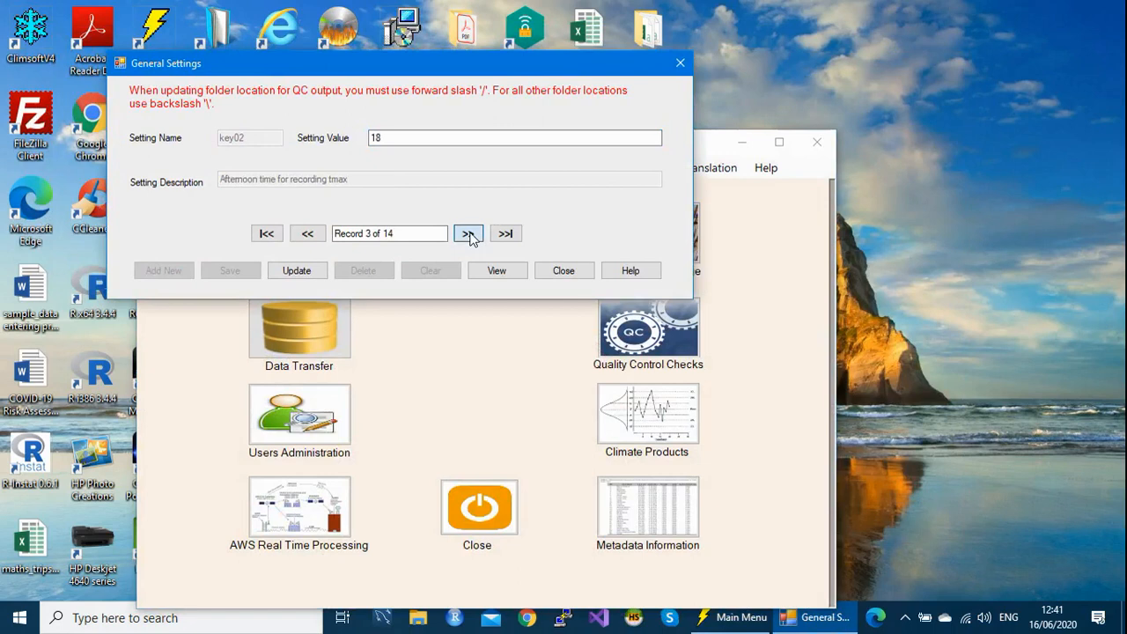
pyautogui.click(469, 235)
pyautogui.click(469, 235)
pyautogui.click(470, 235)
pyautogui.click(468, 236)
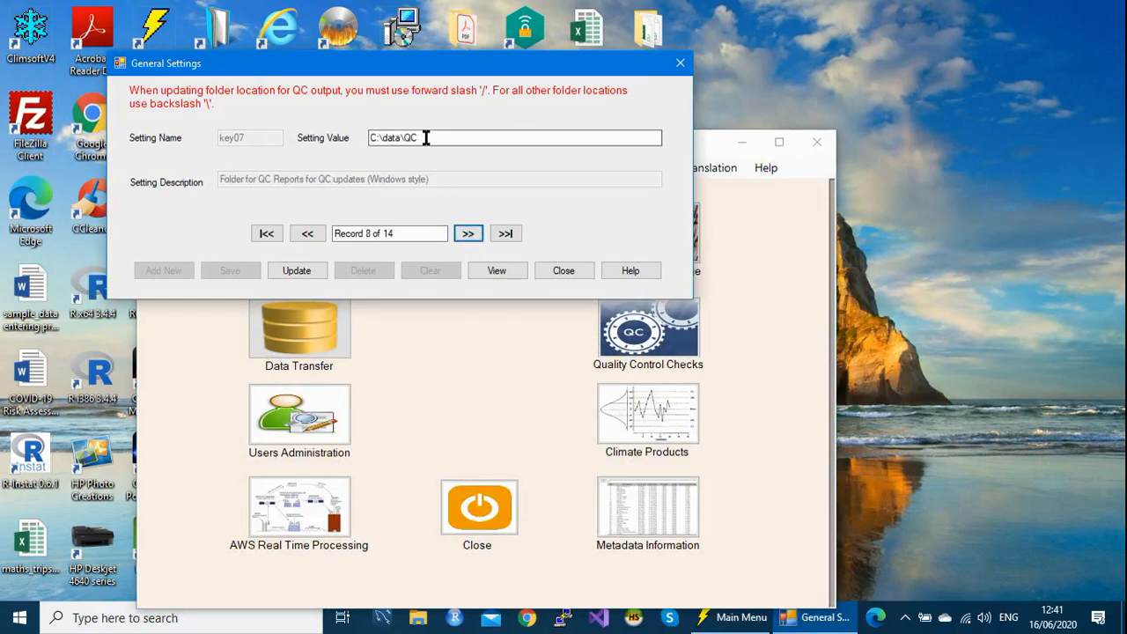
pyautogui.moveTo(420, 137); pyautogui.dragTo(371, 139)
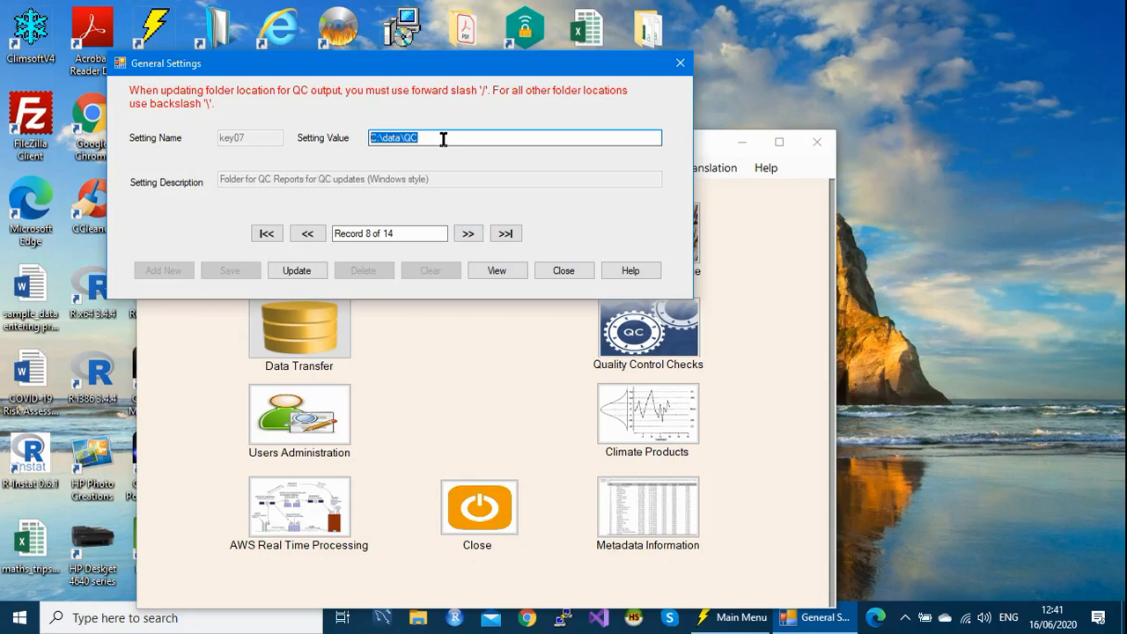
# - Check the contents of the C:\Data\QC folder in File Explorer, then close File Explorer
pyautogui.click(418, 623)
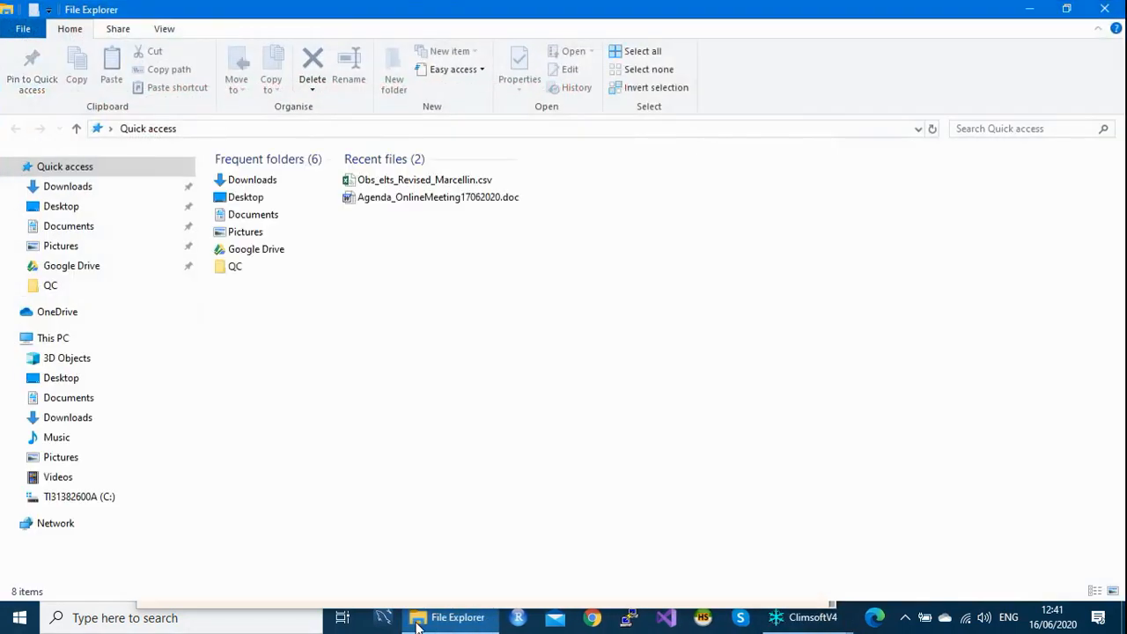
pyautogui.click(79, 500)
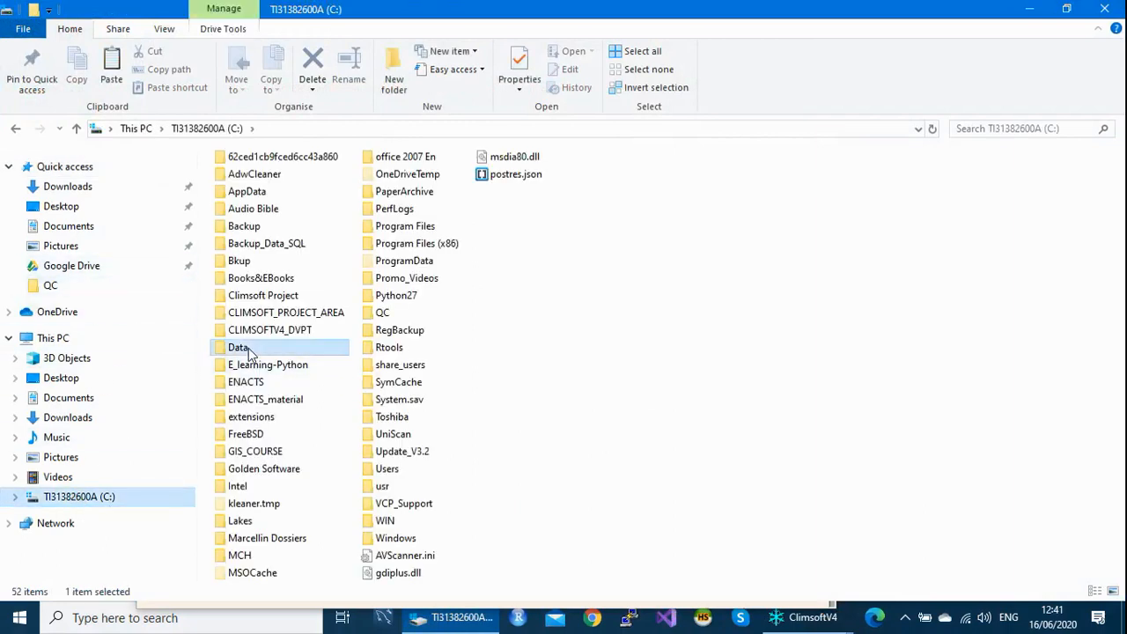
pyautogui.doubleClick(248, 348)
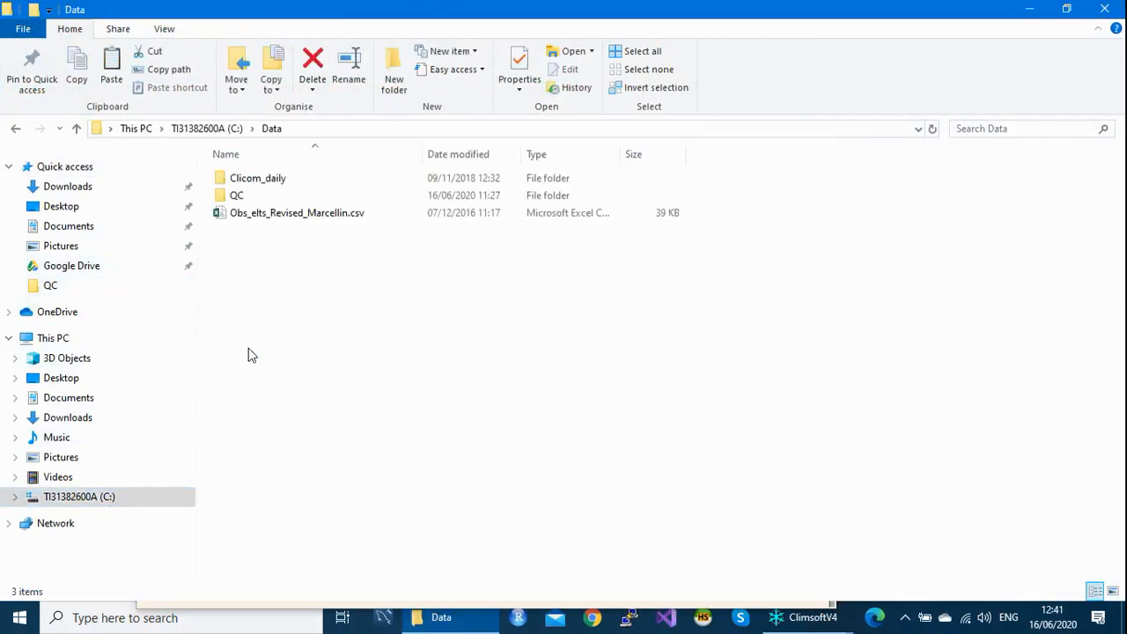
pyautogui.doubleClick(244, 198)
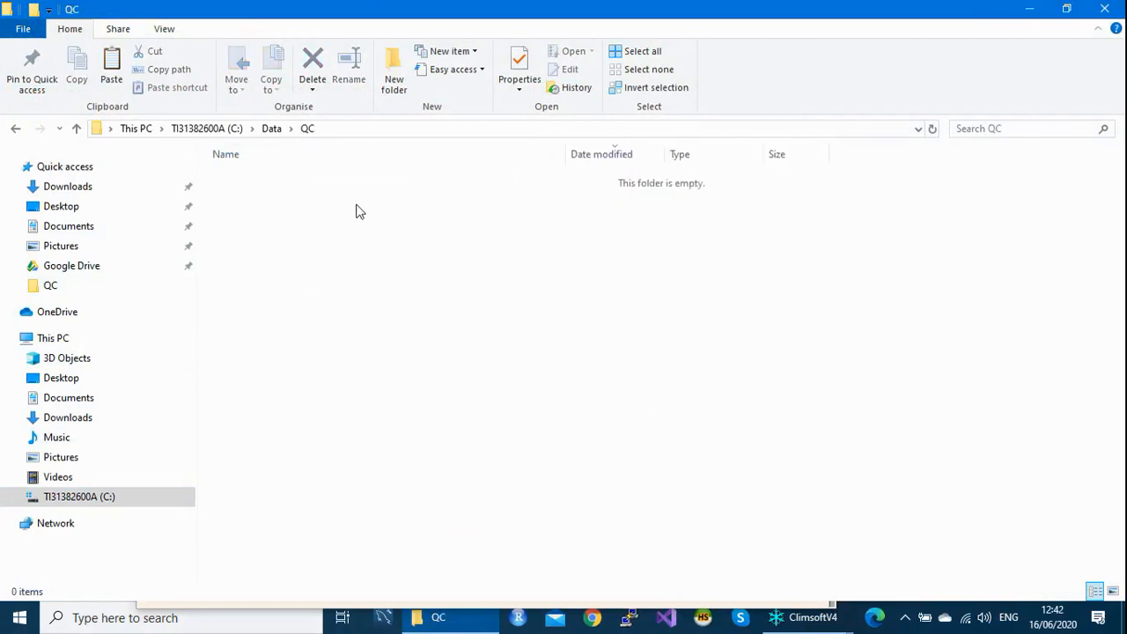
pyautogui.click(1105, 9)
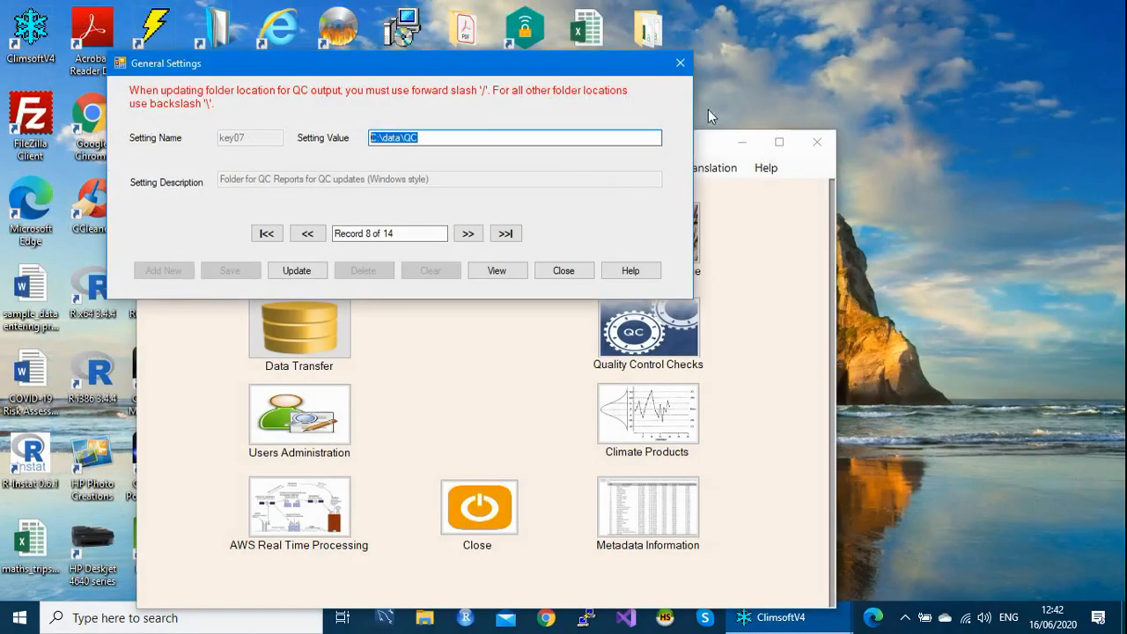
# - Close the general settings and move the main menu window higher on the desktop
pyautogui.click(468, 134)
pyautogui.moveTo(493, 69); pyautogui.dragTo(541, 67)
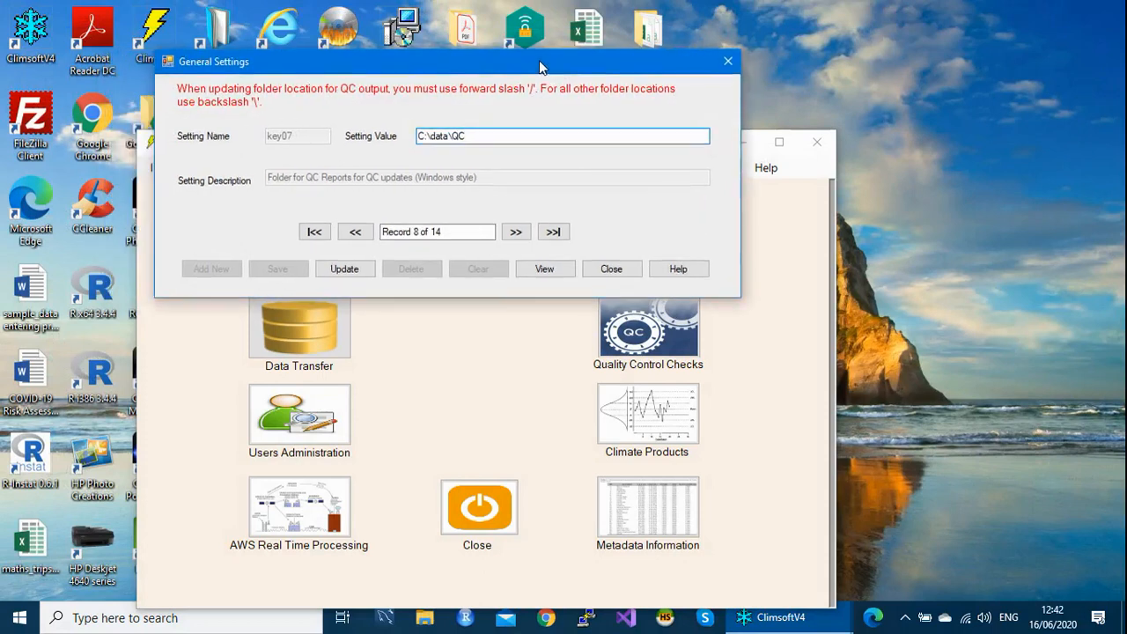
pyautogui.click(726, 60)
pyautogui.moveTo(630, 146); pyautogui.dragTo(651, 91)
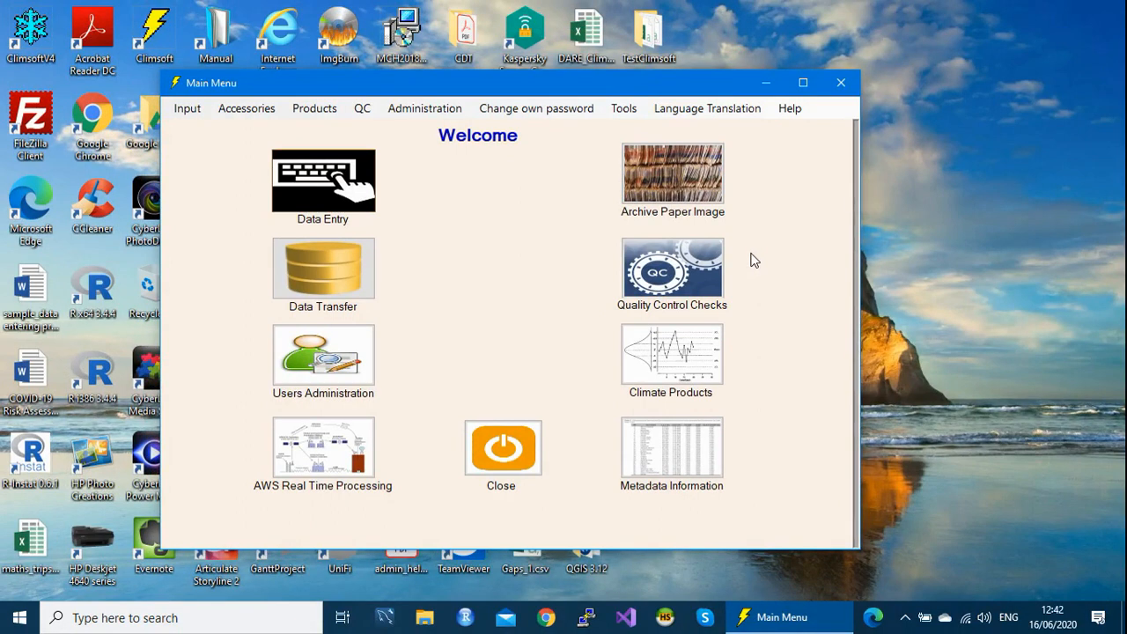
# - Open Update Observations and enter station ID 10101100 and element code 2 for the initial observations table
pyautogui.click(421, 118)
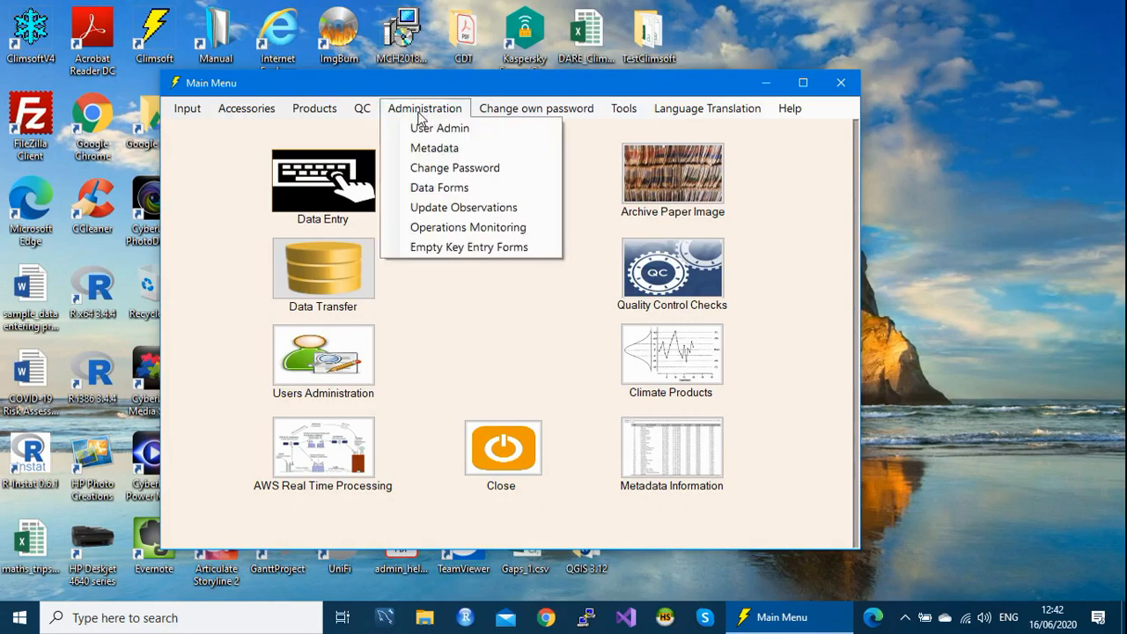
pyautogui.click(422, 208)
pyautogui.click(281, 107)
pyautogui.write('1010')
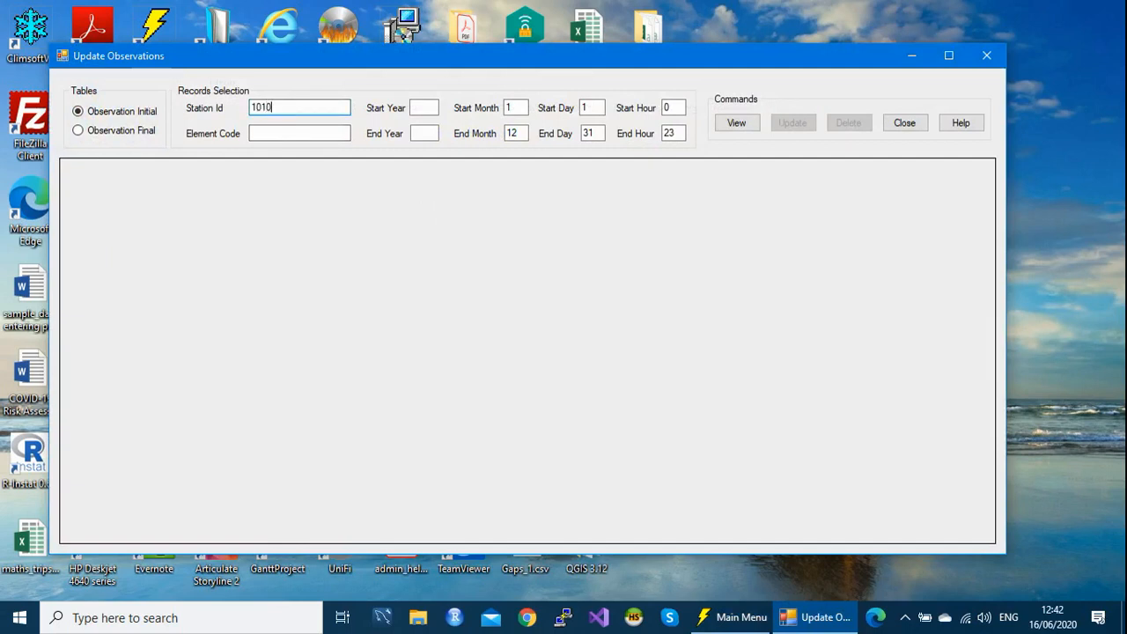
pyautogui.write('1100')
pyautogui.click(271, 131)
pyautogui.write('2')
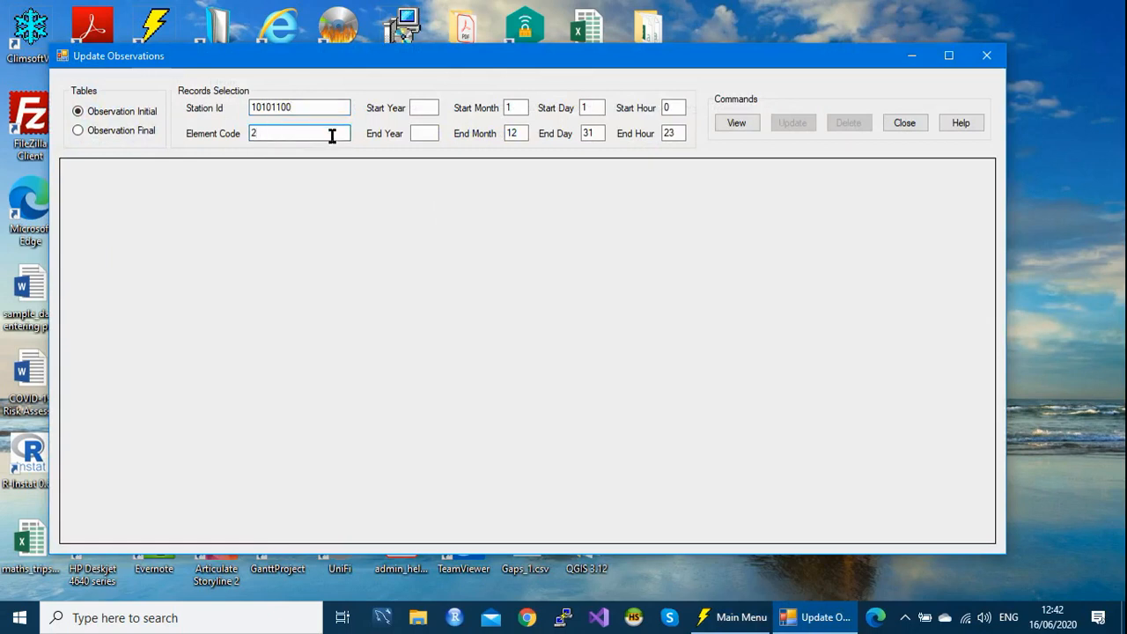
# - Query the initial observations from start year 2017 to end year 2020 and dismiss the message
pyautogui.click(421, 106)
pyautogui.write('2017')
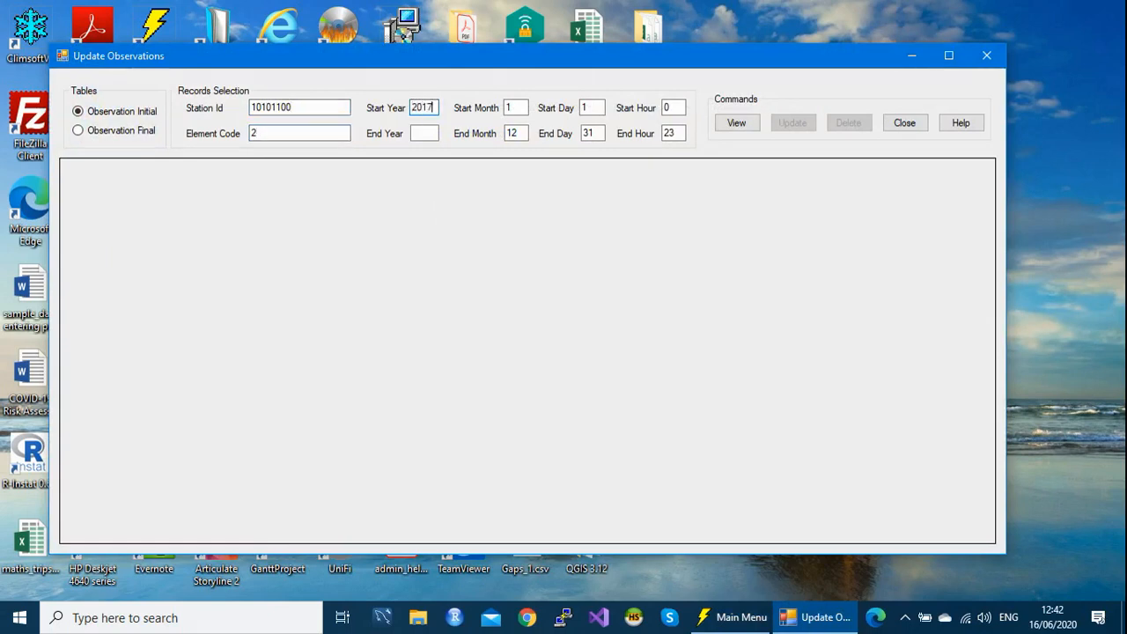
pyautogui.click(434, 134)
pyautogui.write('2020')
pyautogui.click(738, 125)
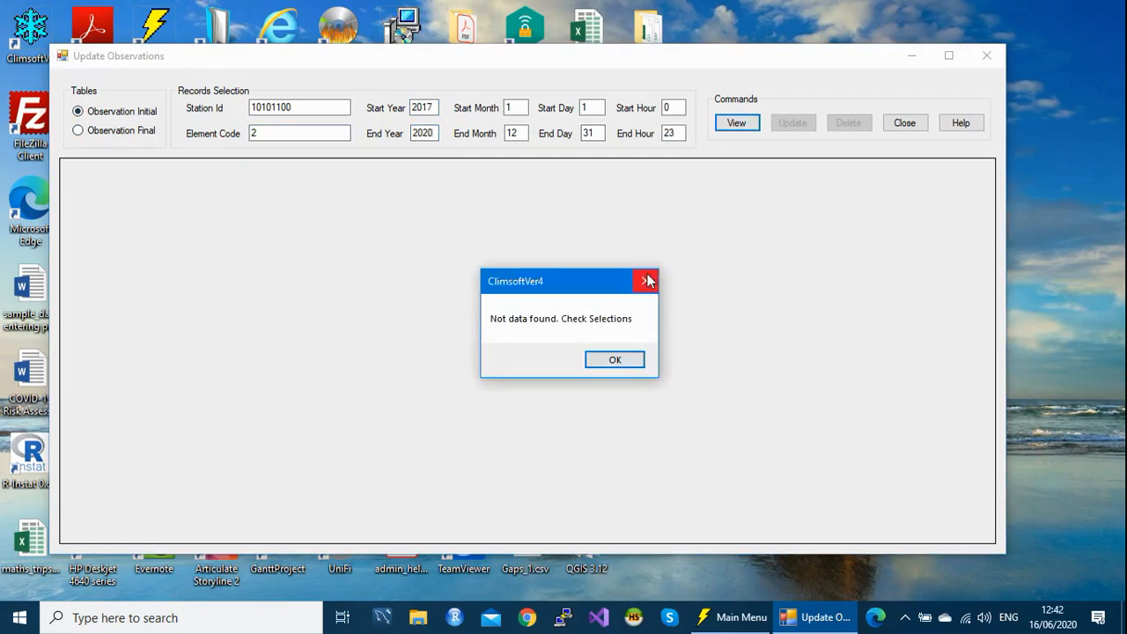
pyautogui.click(647, 280)
# - Repeat the observation query with element code 3, then close the Update Observations window
pyautogui.click(266, 133)
pyautogui.moveTo(266, 132); pyautogui.dragTo(233, 135)
pyautogui.click(737, 125)
pyautogui.click(645, 284)
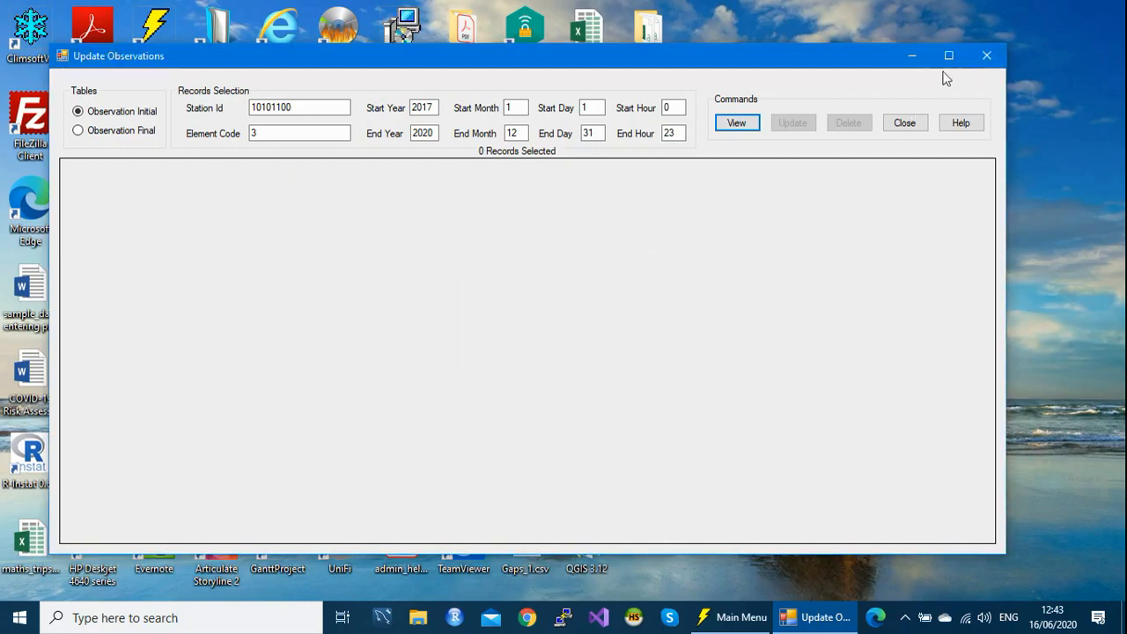
pyautogui.click(987, 56)
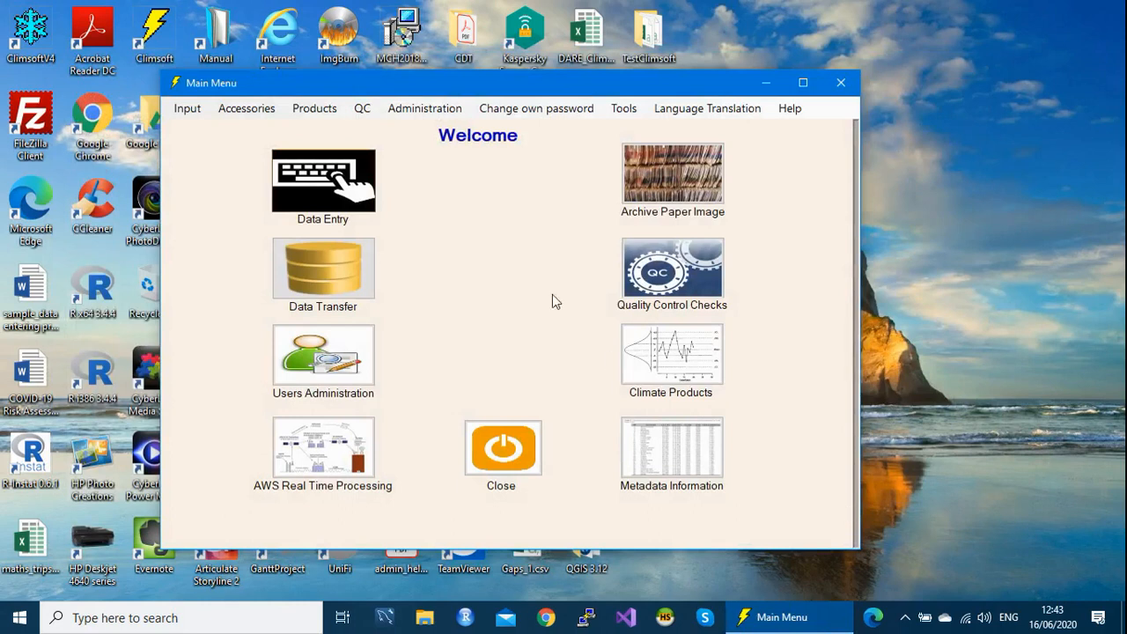
# - Open the form_daily2 key entry form for daily data for the whole month and reposition its window
pyautogui.click(342, 192)
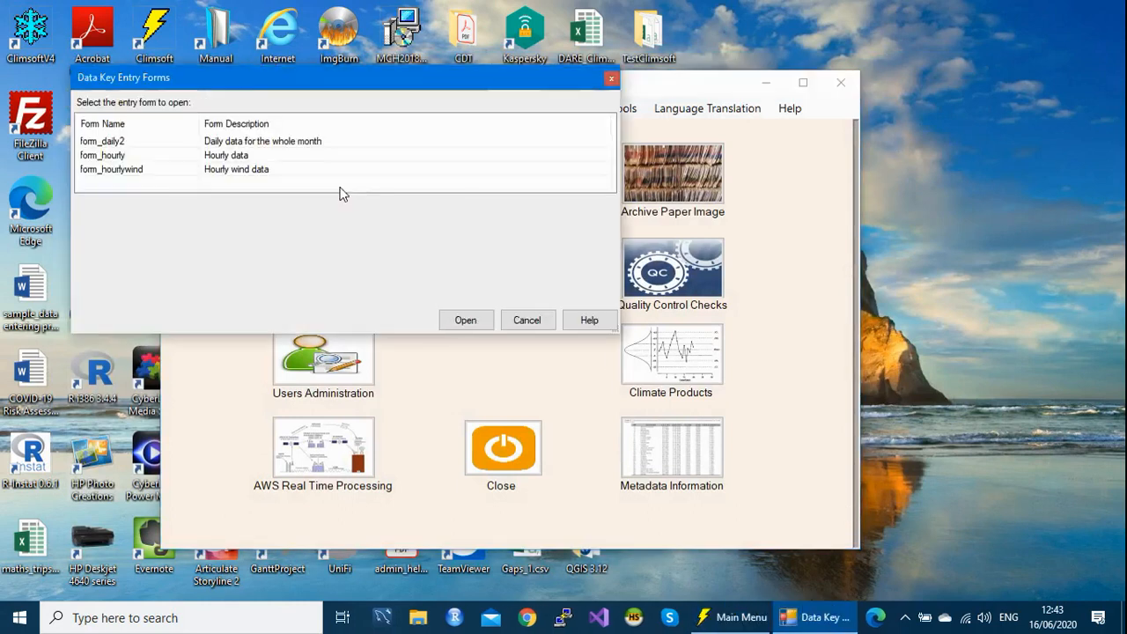
pyautogui.click(141, 146)
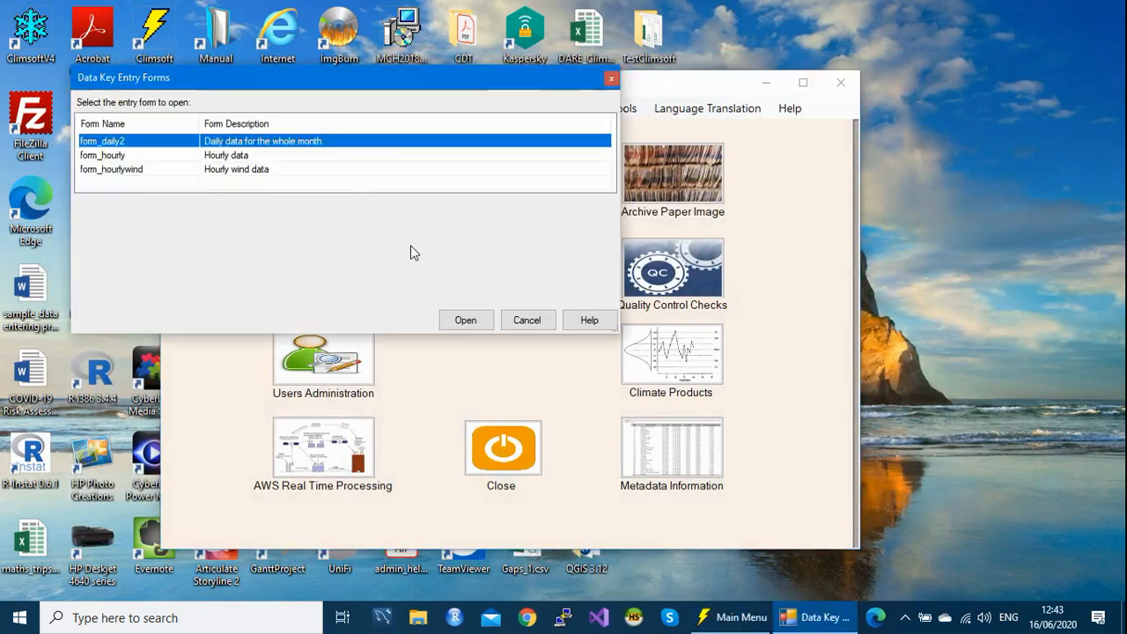
pyautogui.press('Return')
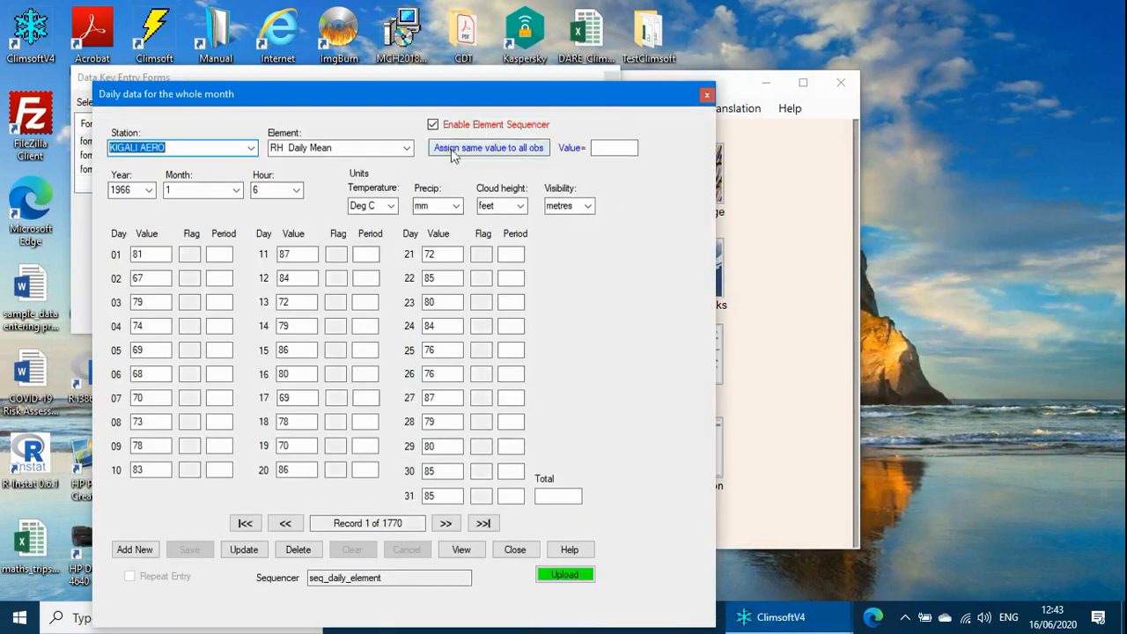
pyautogui.moveTo(508, 103); pyautogui.dragTo(558, 48)
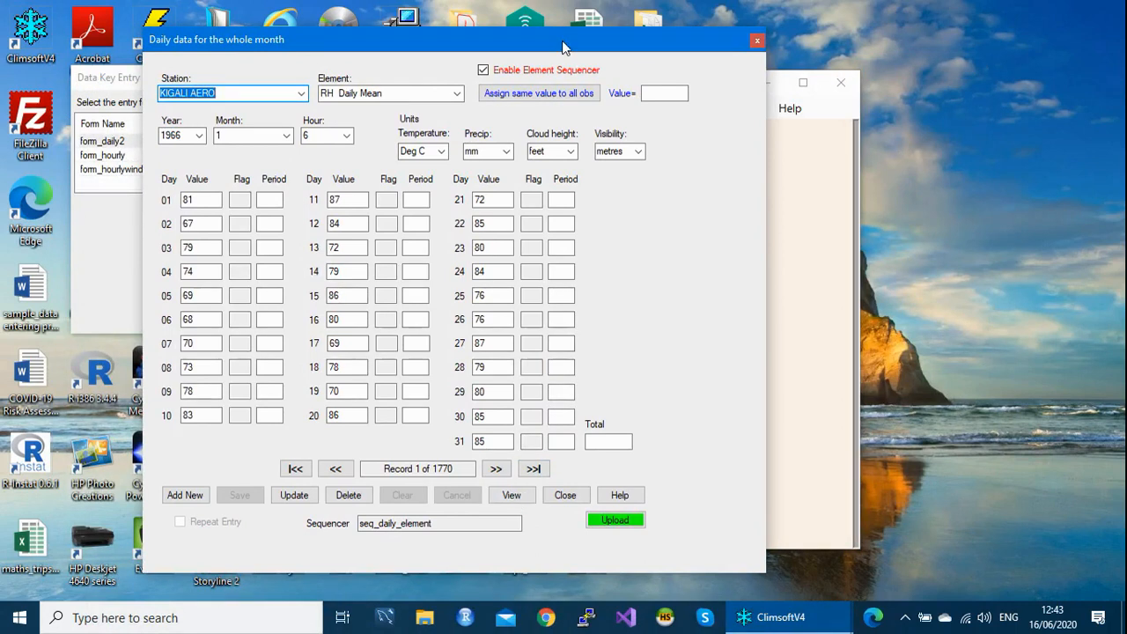
pyautogui.moveTo(565, 40); pyautogui.dragTo(548, 27)
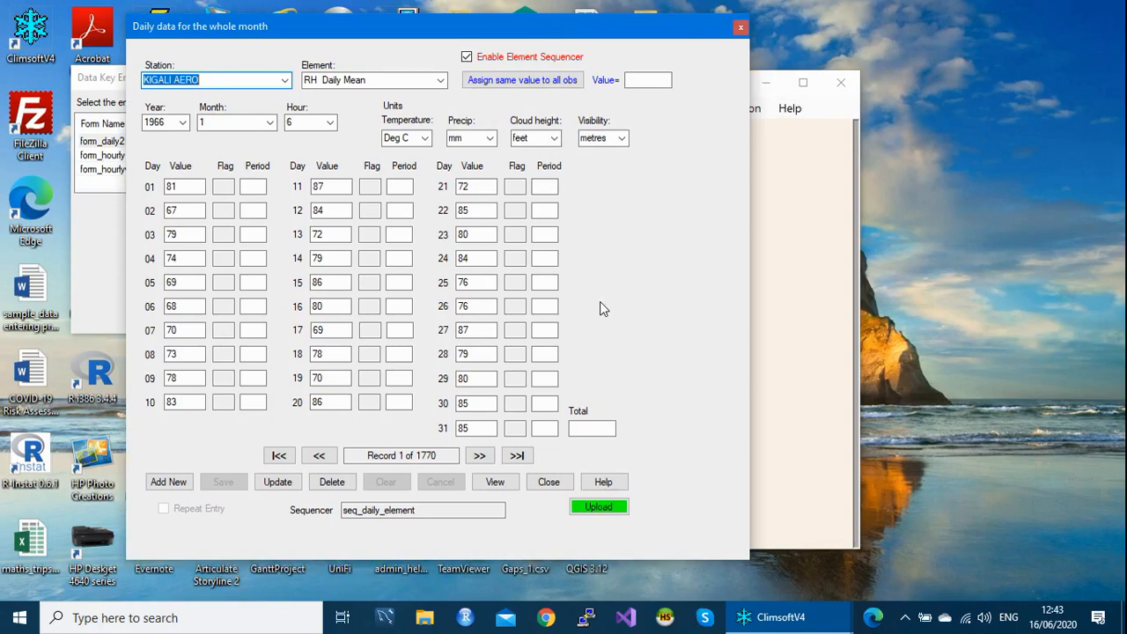
# - Upload the form_daily2 data for station 10101100 (GITEGA) from 2017 to 2020, then close the data entry forms
pyautogui.click(584, 512)
pyautogui.click(597, 508)
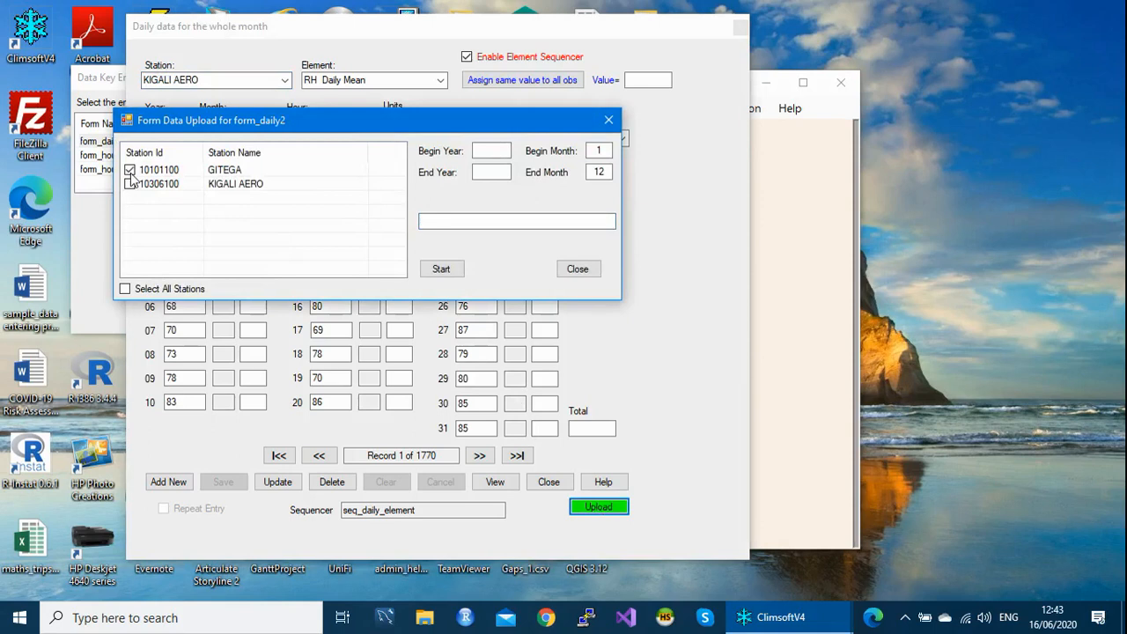
pyautogui.click(487, 150)
pyautogui.write('2017')
pyautogui.click(497, 170)
pyautogui.write('2020')
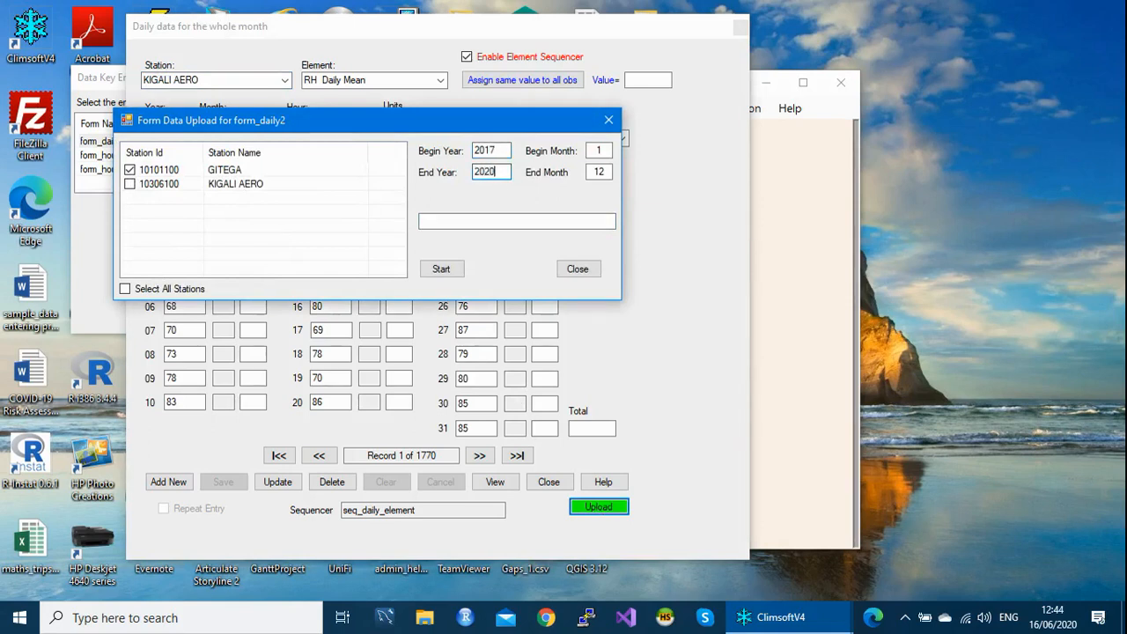
pyautogui.click(441, 269)
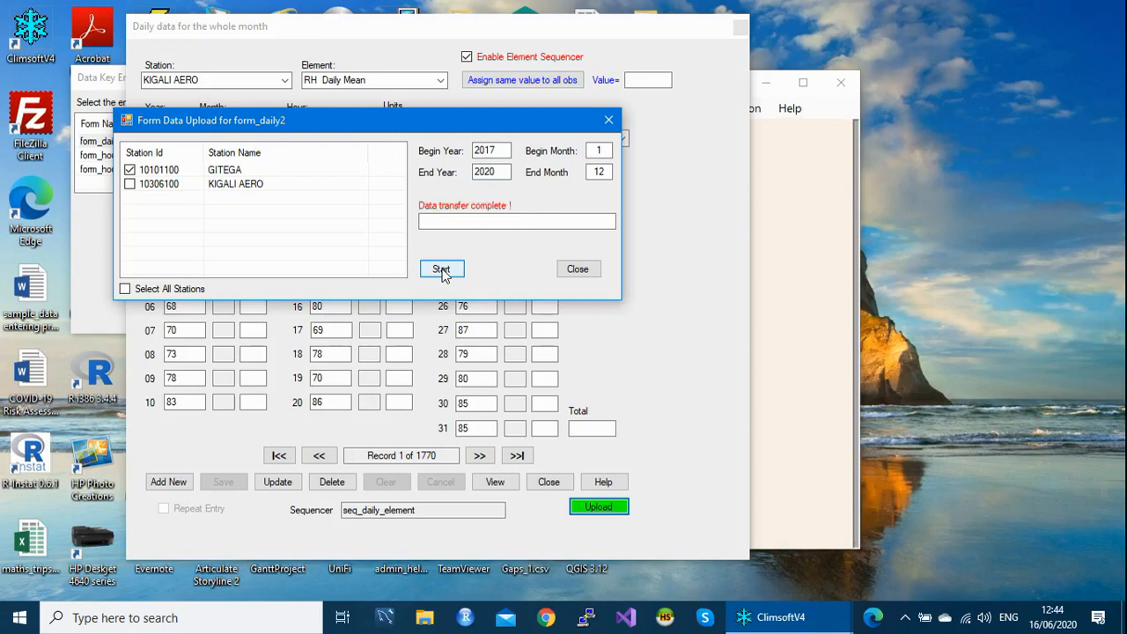
pyautogui.click(588, 271)
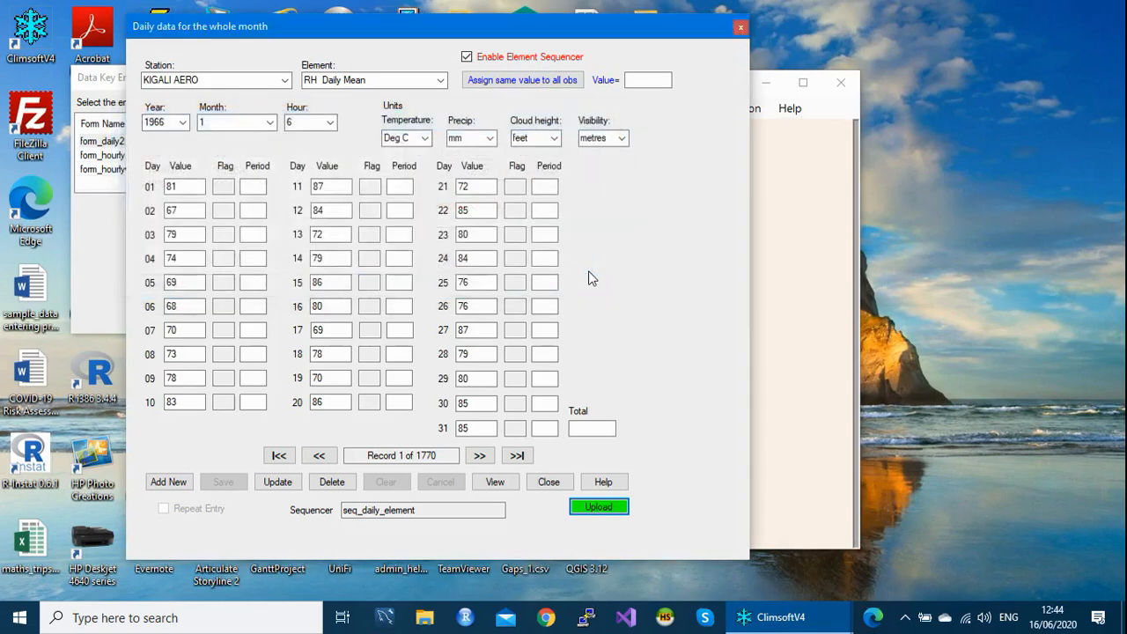
pyautogui.click(740, 27)
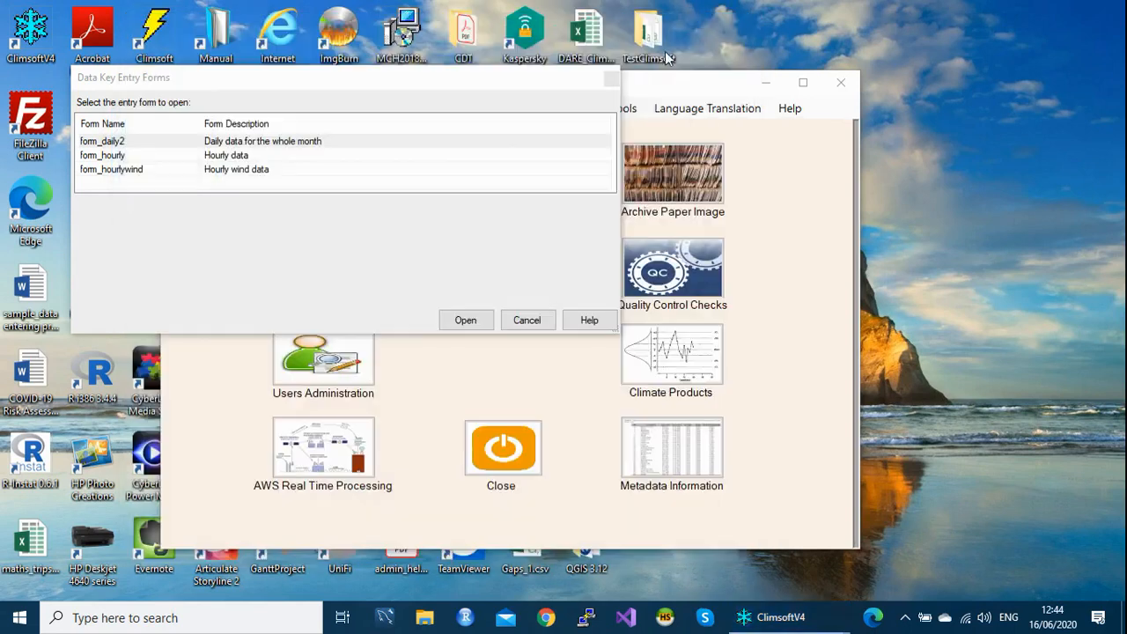
pyautogui.click(608, 78)
# - Query the initial observations for station 10101100, element code 2, from start year 2017 to end year 2020
pyautogui.click(443, 115)
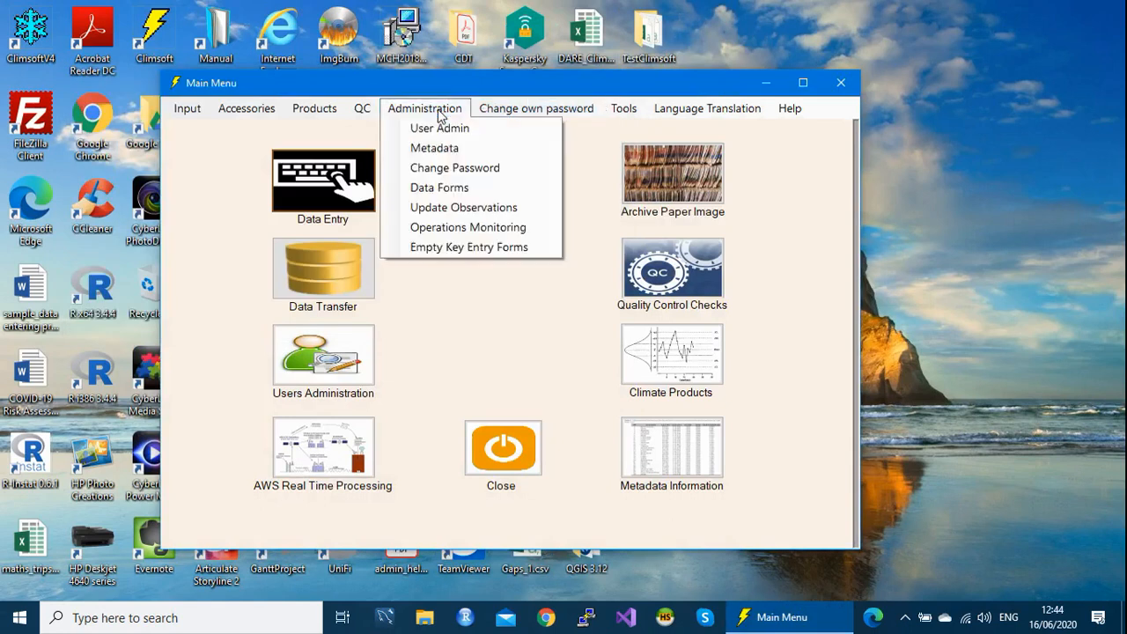
pyautogui.click(464, 208)
pyautogui.click(407, 184)
pyautogui.write('10101100')
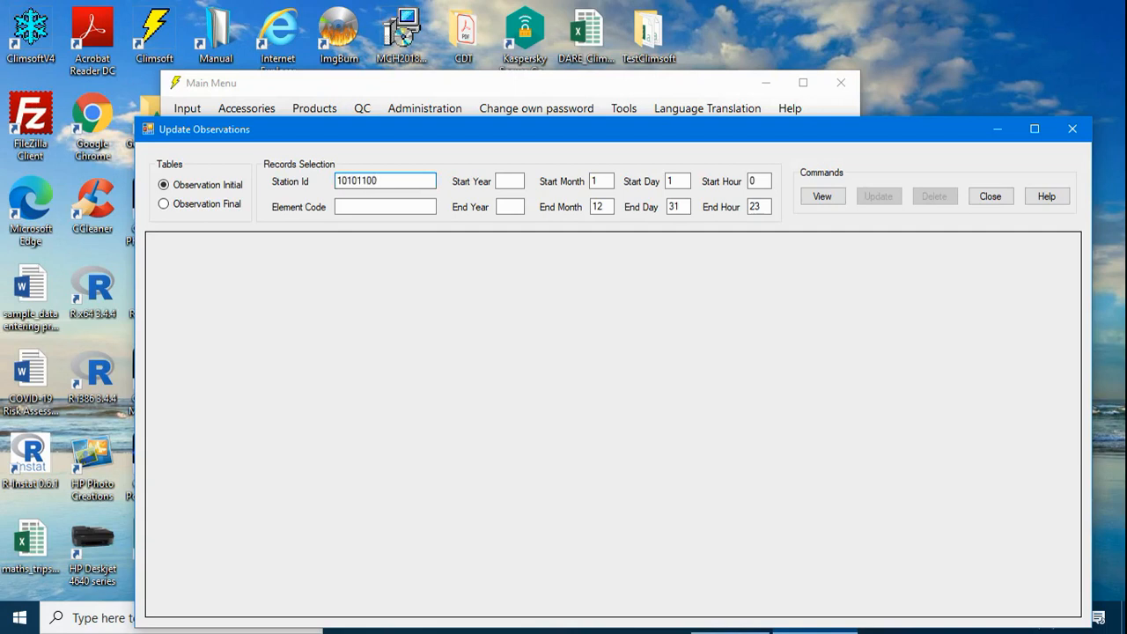
pyautogui.click(395, 206)
pyautogui.write('2')
pyautogui.click(499, 180)
pyautogui.write('2017')
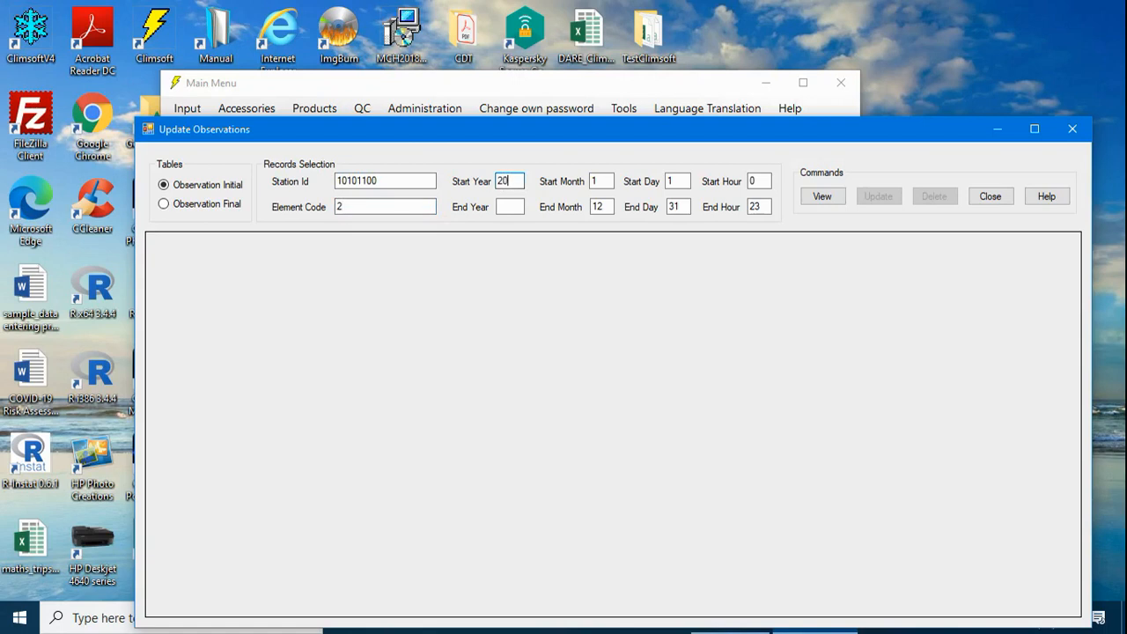
pyautogui.click(500, 207)
pyautogui.write('2020')
pyautogui.click(830, 196)
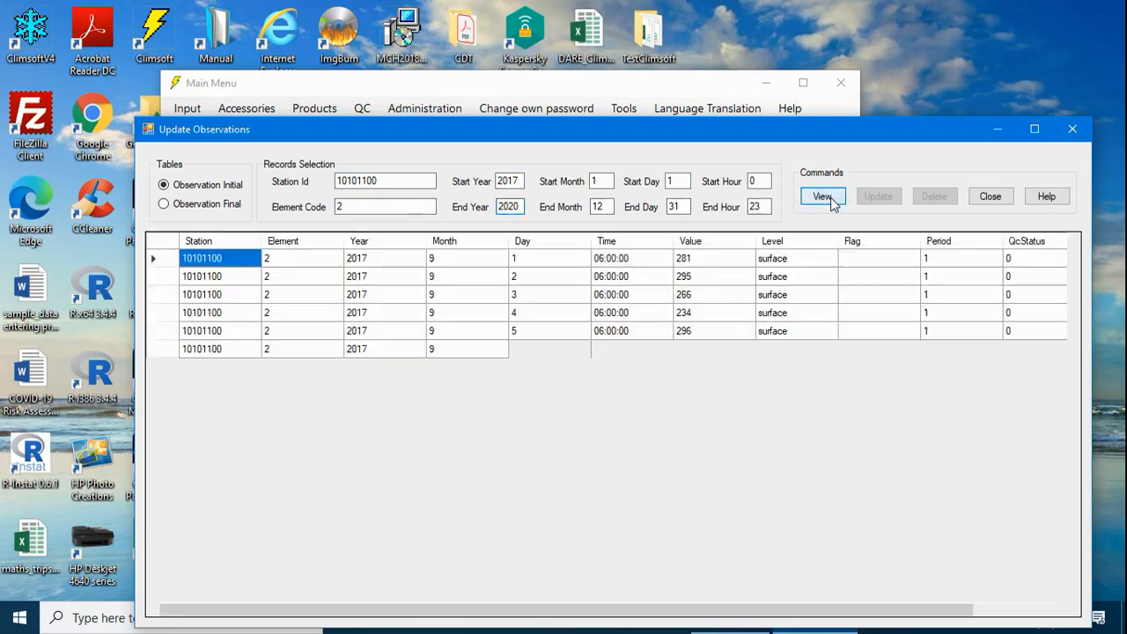
# - Reposition the Update Observations window and examine the element 2 records, including their QcStatus and AcquisitionType columns
pyautogui.moveTo(776, 132); pyautogui.dragTo(745, 75)
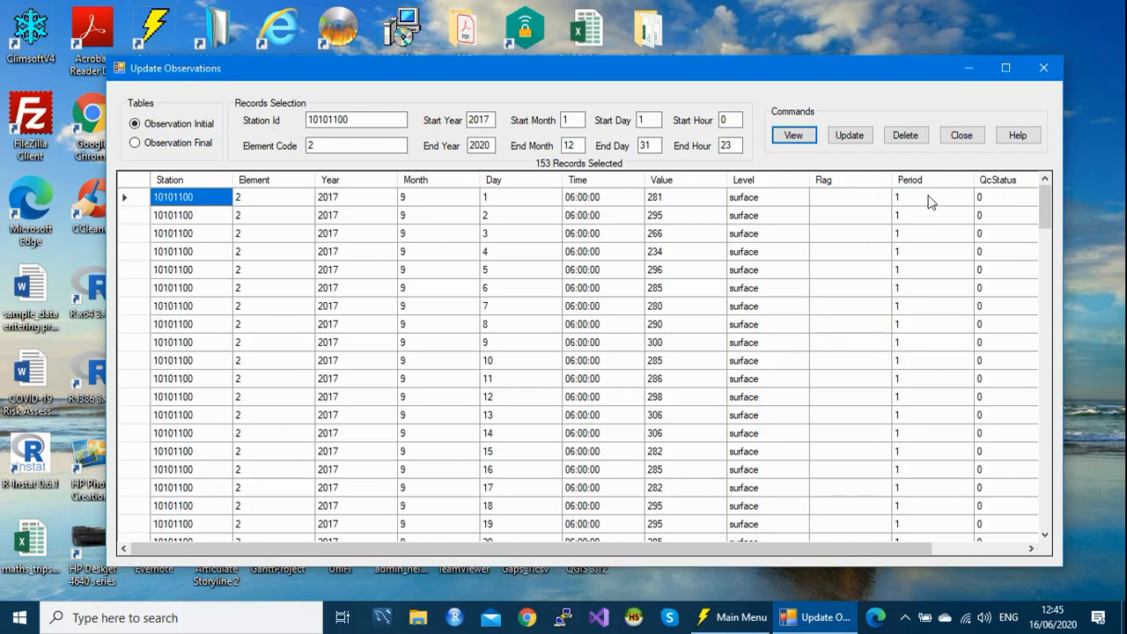
pyautogui.moveTo(863, 545); pyautogui.dragTo(941, 567)
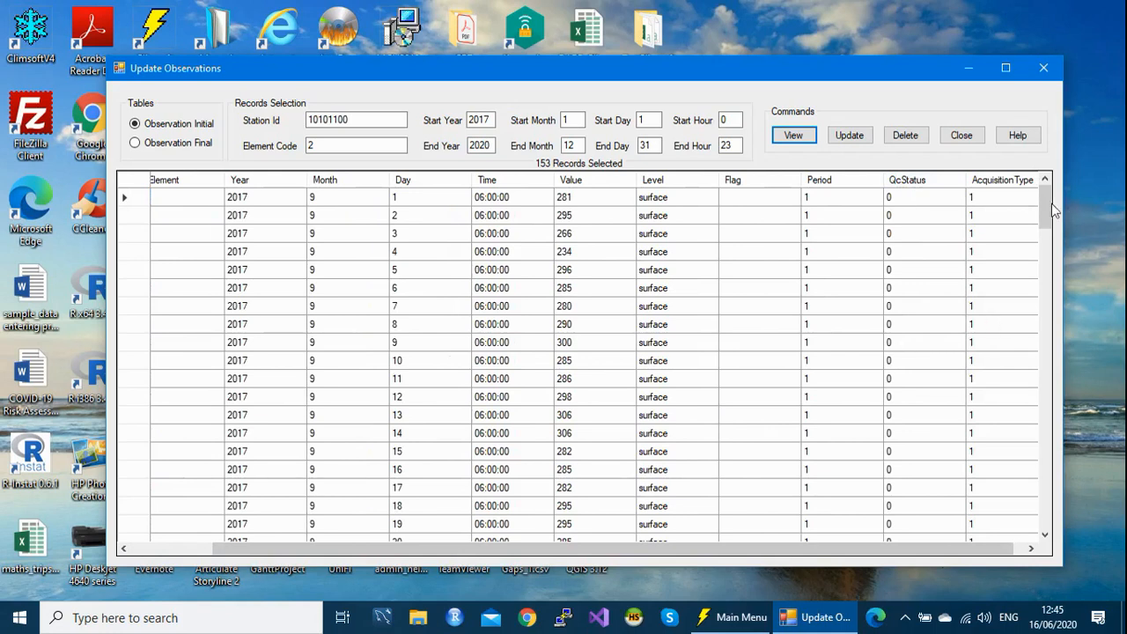
pyautogui.moveTo(1045, 212); pyautogui.dragTo(1056, 506)
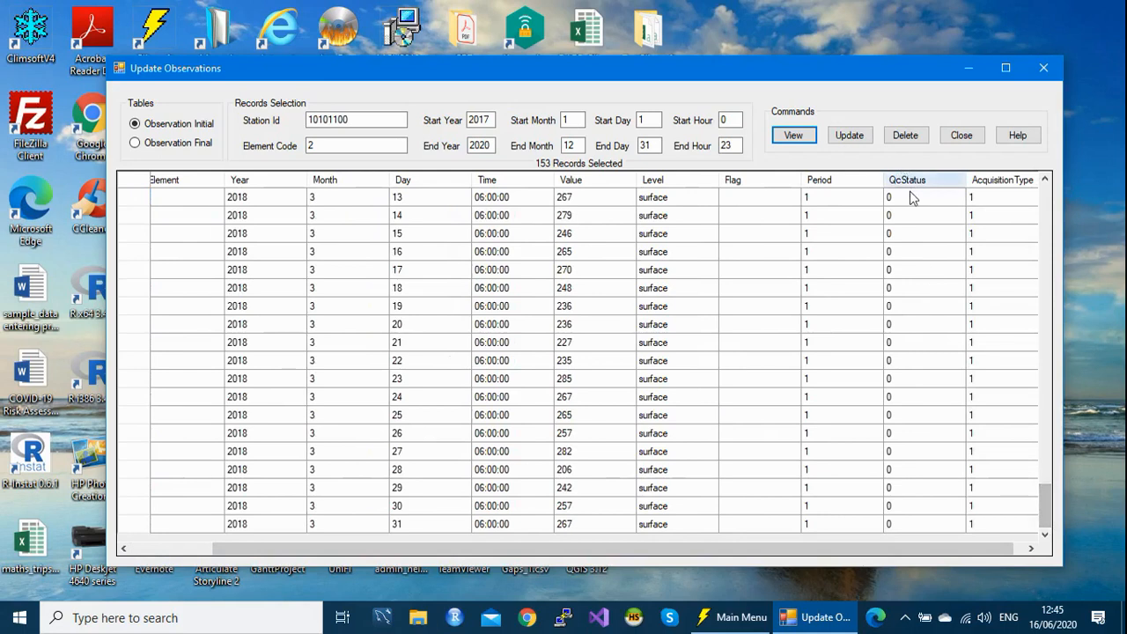
pyautogui.moveTo(1050, 515); pyautogui.dragTo(1012, 201)
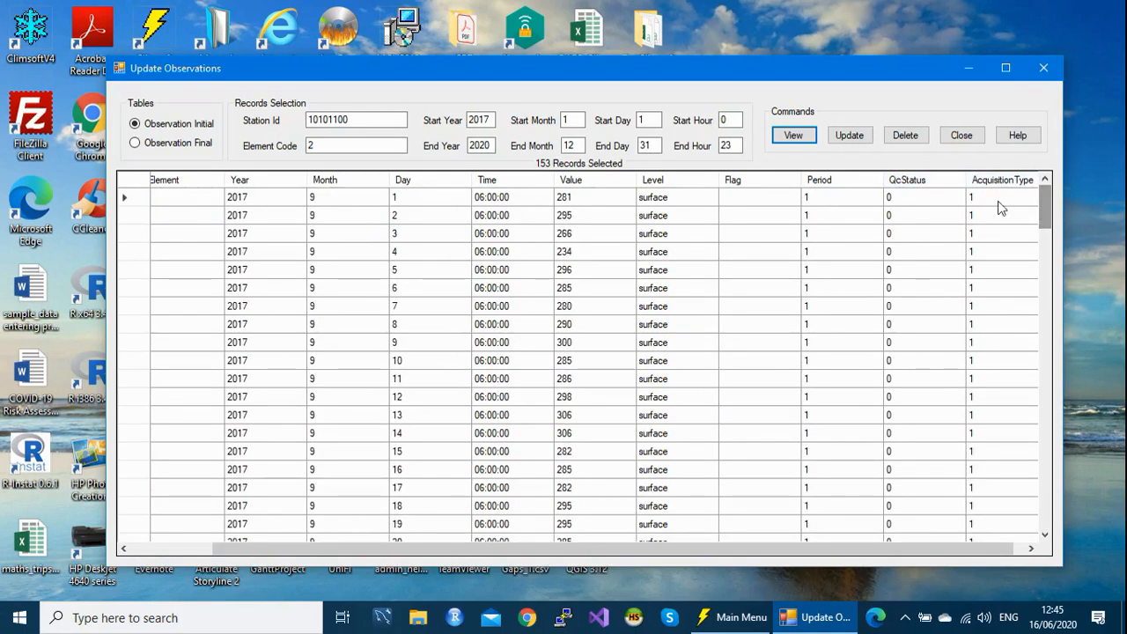
pyautogui.moveTo(894, 551); pyautogui.dragTo(994, 555)
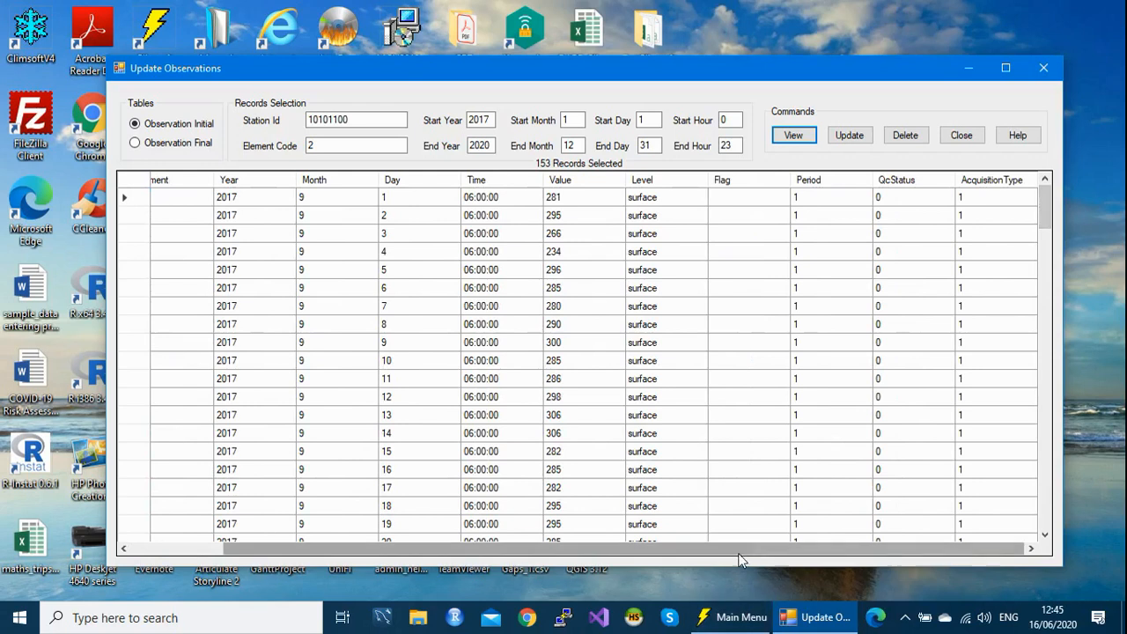
pyautogui.moveTo(740, 555); pyautogui.dragTo(811, 558)
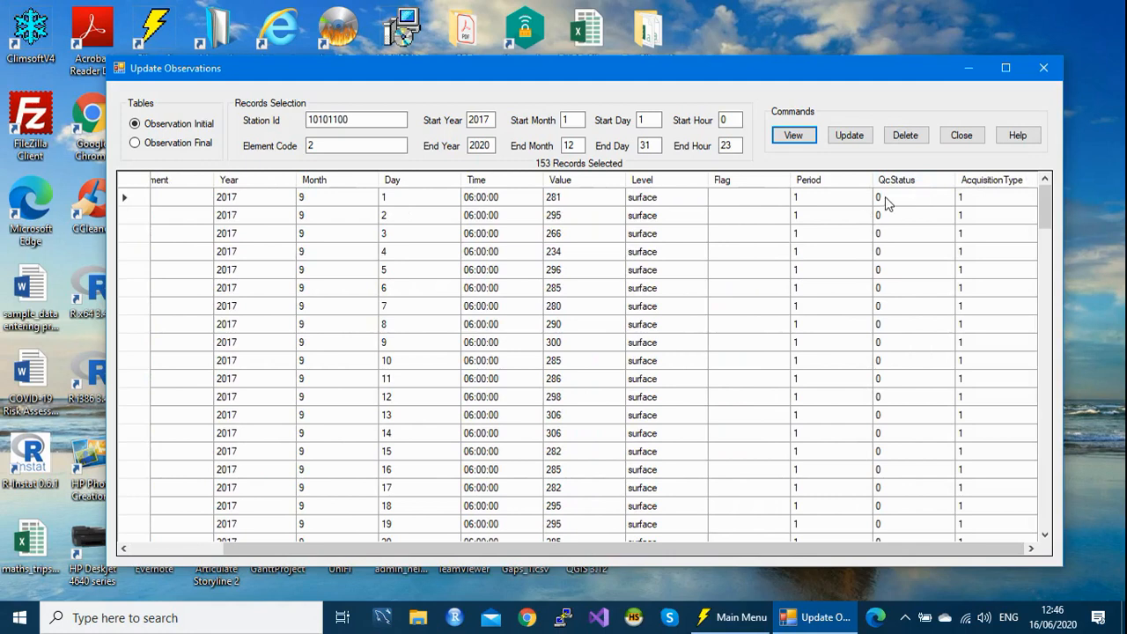
pyautogui.moveTo(691, 553); pyautogui.dragTo(397, 566)
# - Repeat the observation query for the same station and years with element code 3
pyautogui.moveTo(322, 145); pyautogui.dragTo(308, 145)
pyautogui.write('3')
pyautogui.click(791, 136)
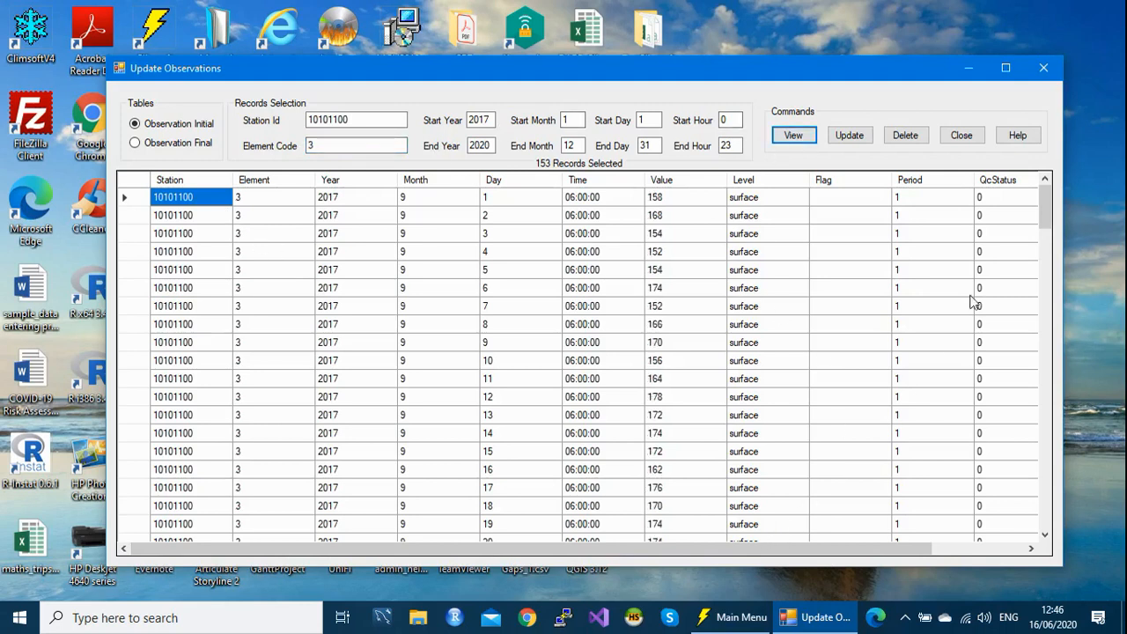
# - Query the observations for element code 5, review the flag and QC status columns, and close the Update Observations window
pyautogui.moveTo(327, 143); pyautogui.dragTo(290, 153)
pyautogui.write('5')
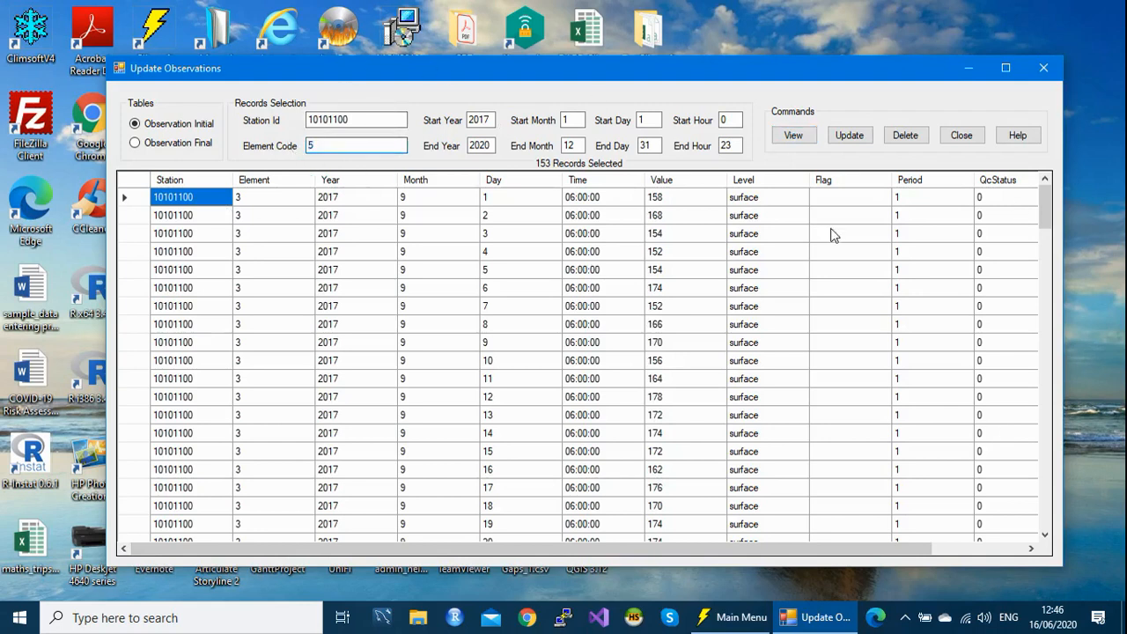
pyautogui.click(794, 136)
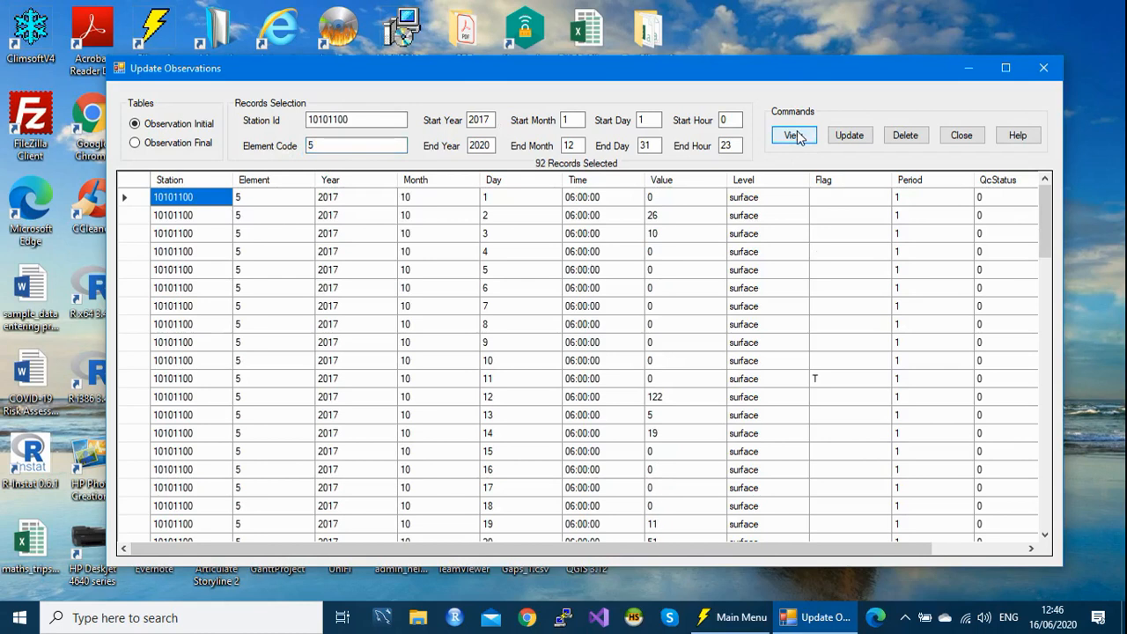
pyautogui.moveTo(611, 547); pyautogui.dragTo(726, 552)
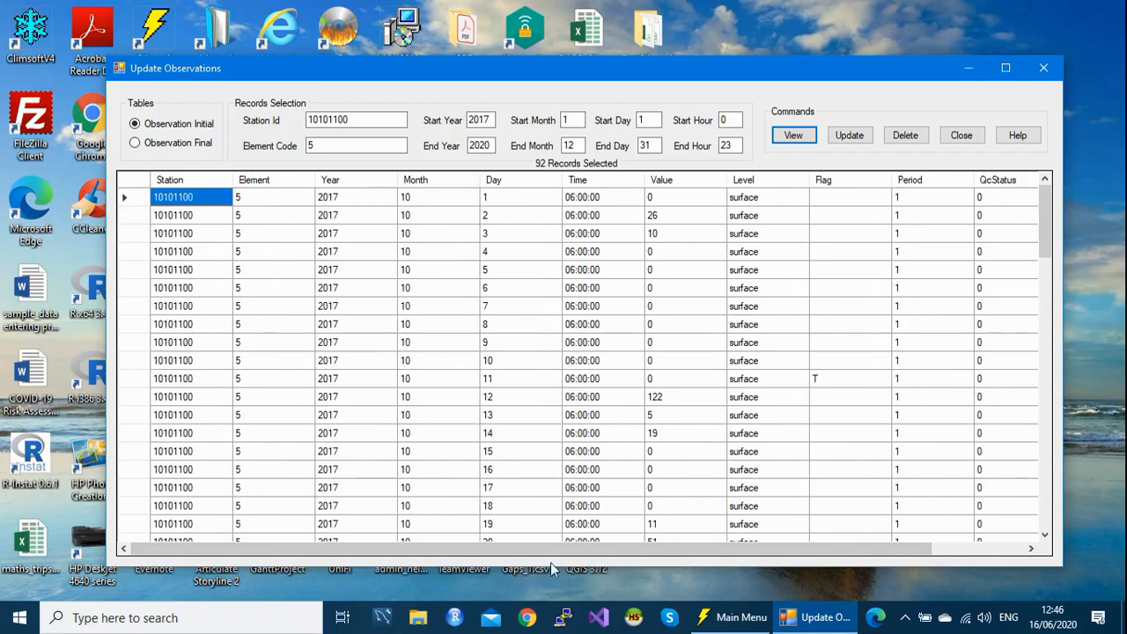
pyautogui.moveTo(545, 548); pyautogui.dragTo(850, 553)
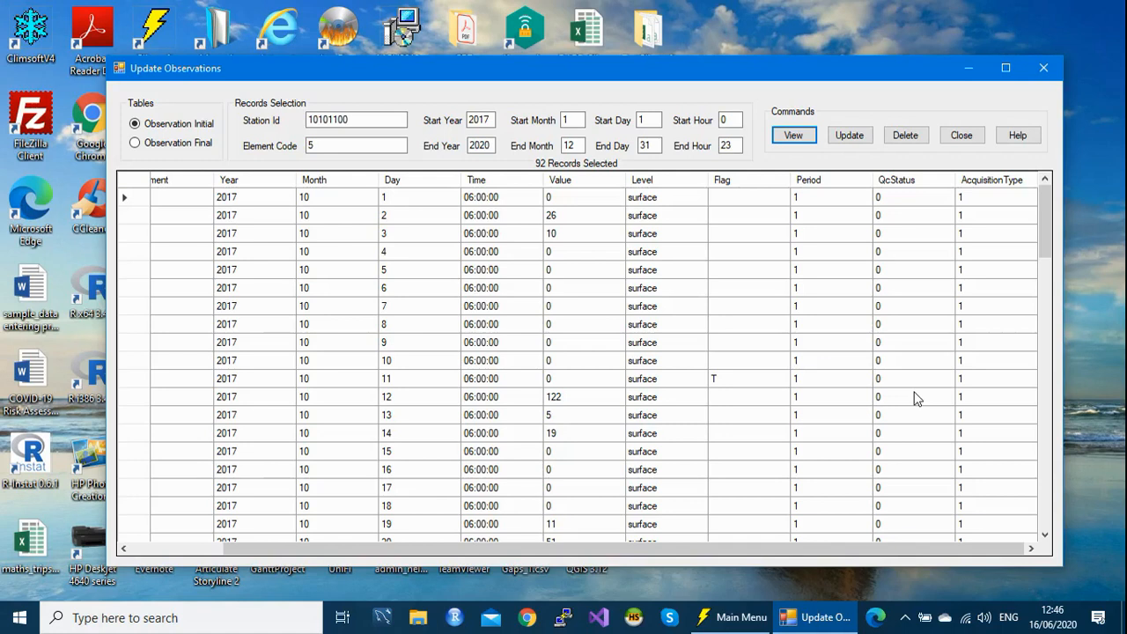
pyautogui.click(1043, 68)
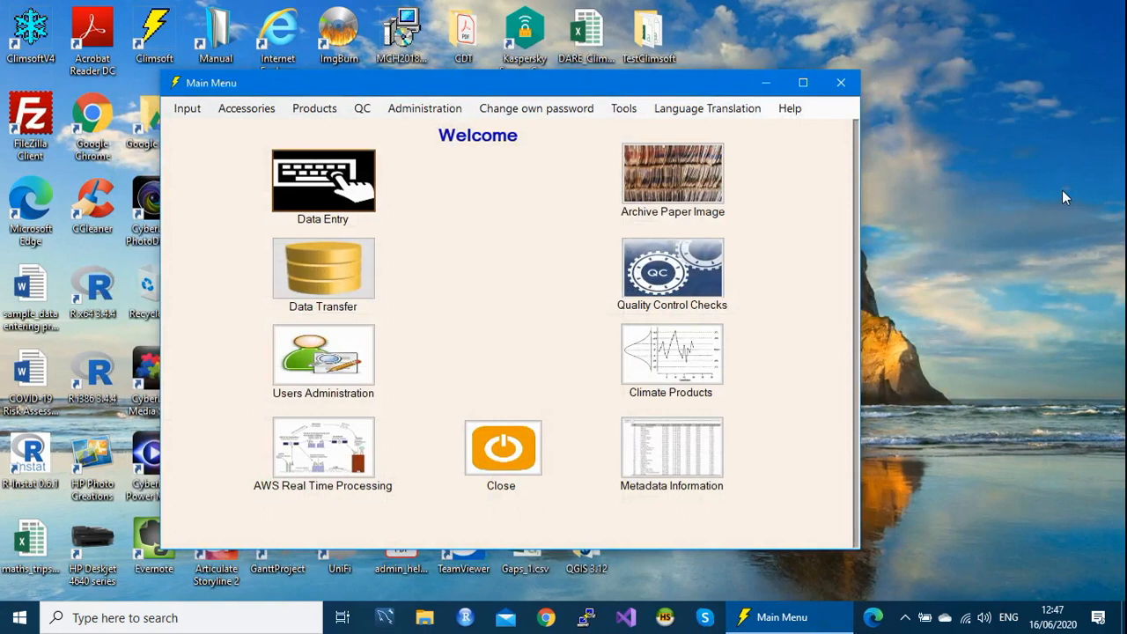
# - Open the Quality Control Checks window to review its QC types, stations and elements, then close it
pyautogui.click(703, 283)
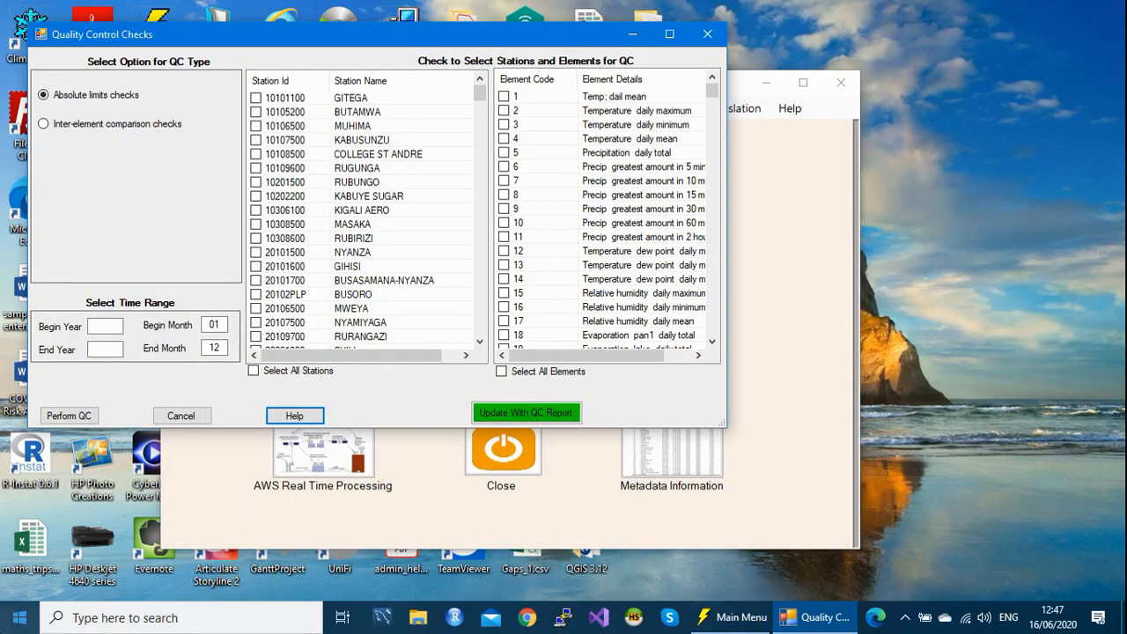
pyautogui.moveTo(455, 44); pyautogui.dragTo(665, 49)
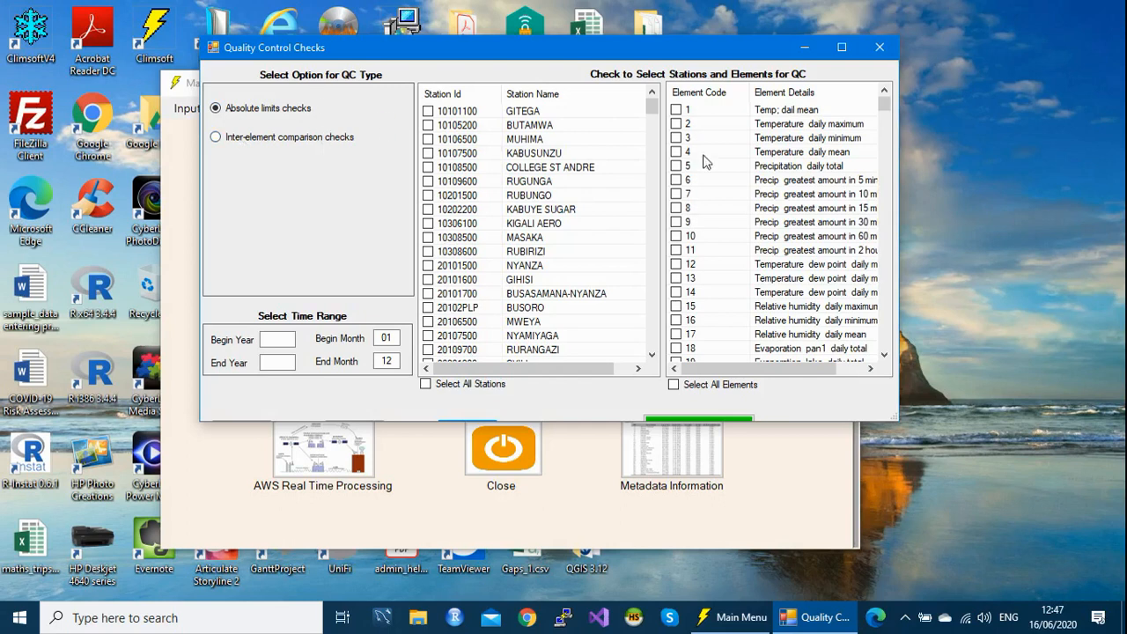
pyautogui.click(880, 49)
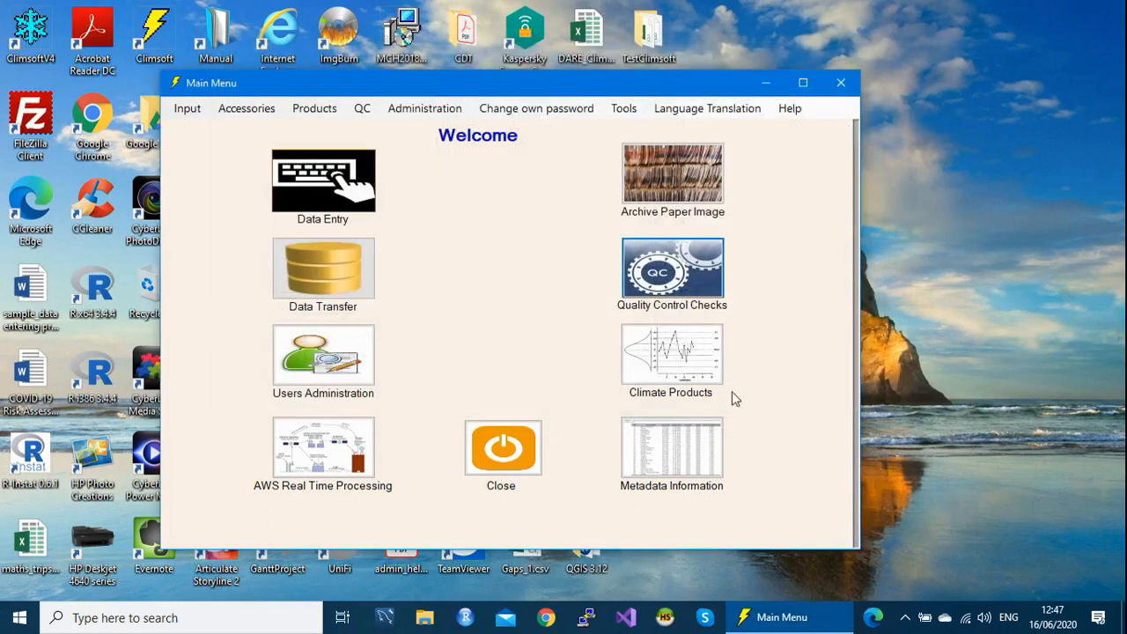
# - Open the element metadata for ID 2, daily maximum temperature, and check its upper and lower limits
pyautogui.click(662, 456)
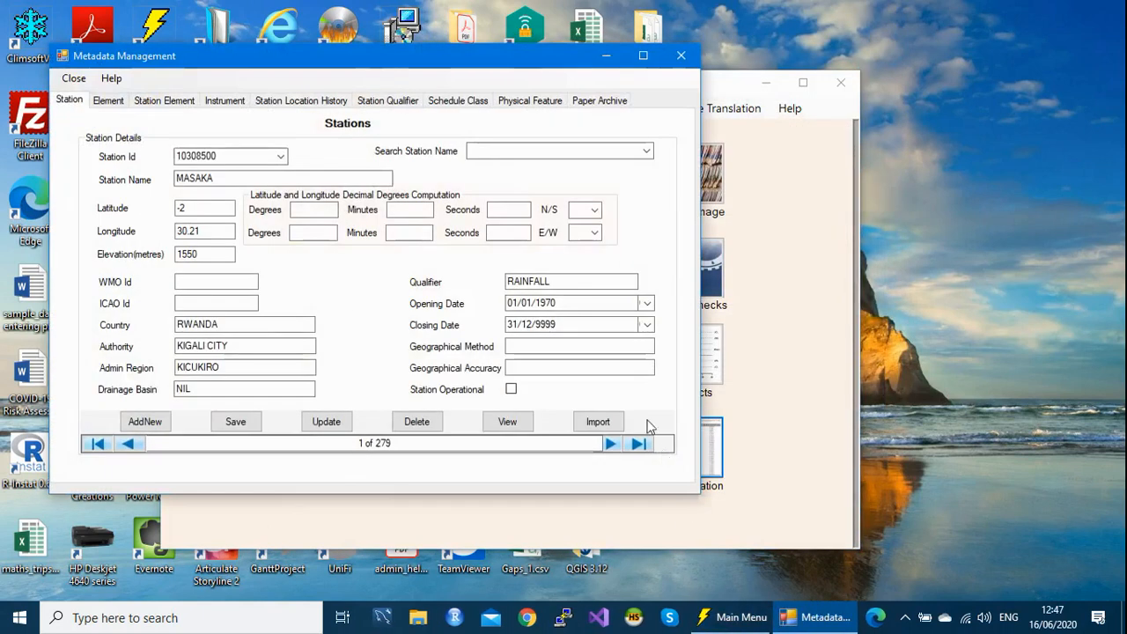
pyautogui.click(110, 104)
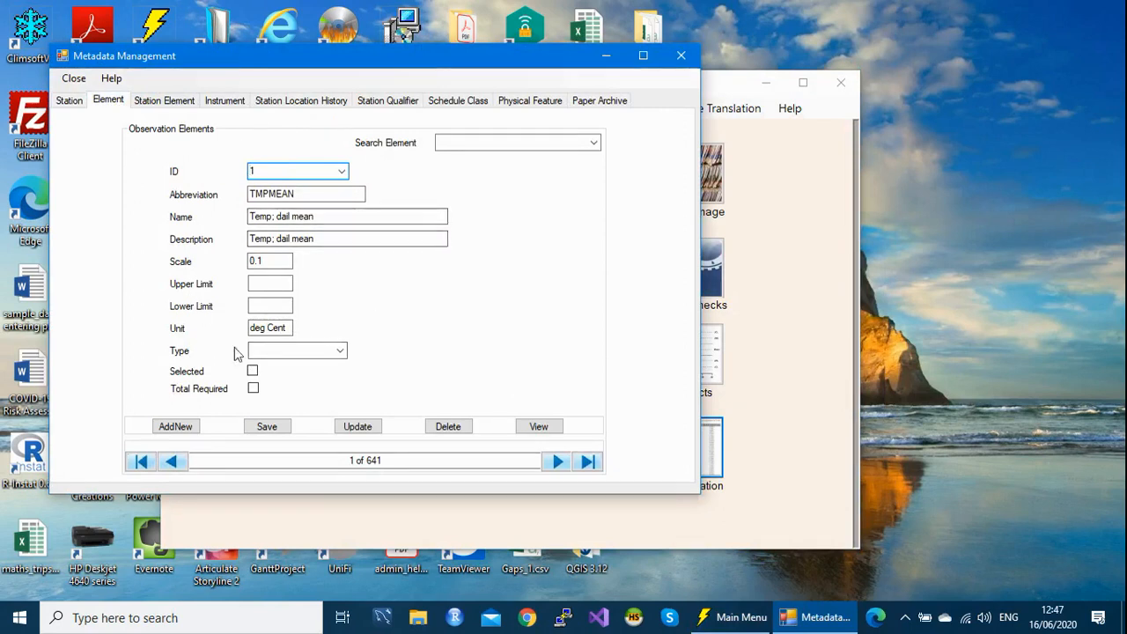
pyautogui.click(343, 170)
pyautogui.click(308, 196)
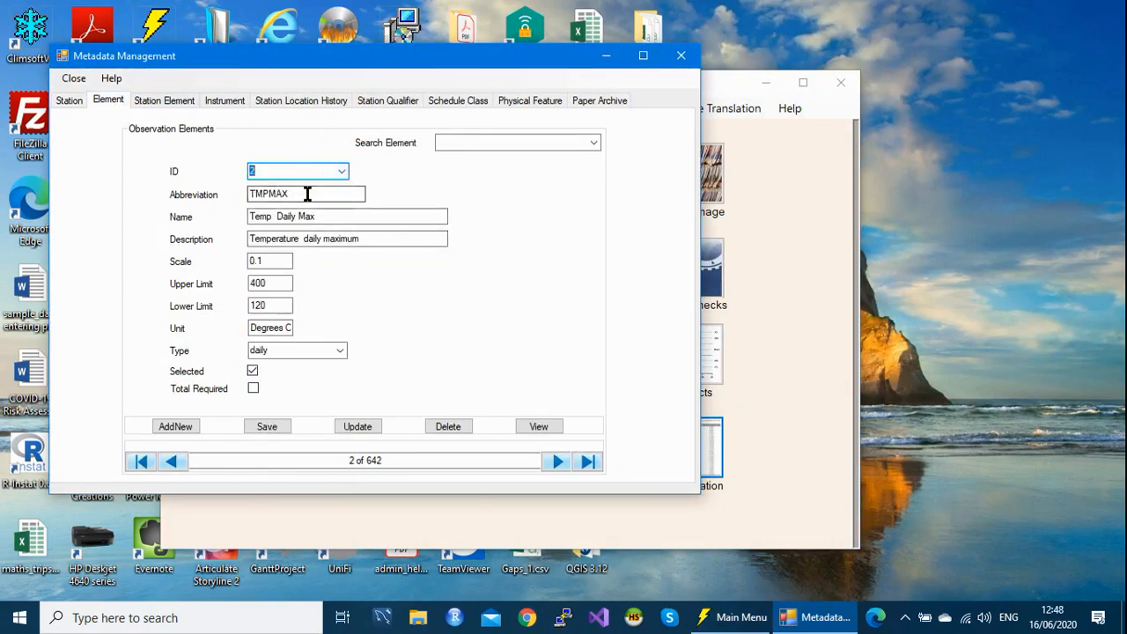
pyautogui.click(279, 282)
pyautogui.moveTo(279, 283); pyautogui.dragTo(253, 283)
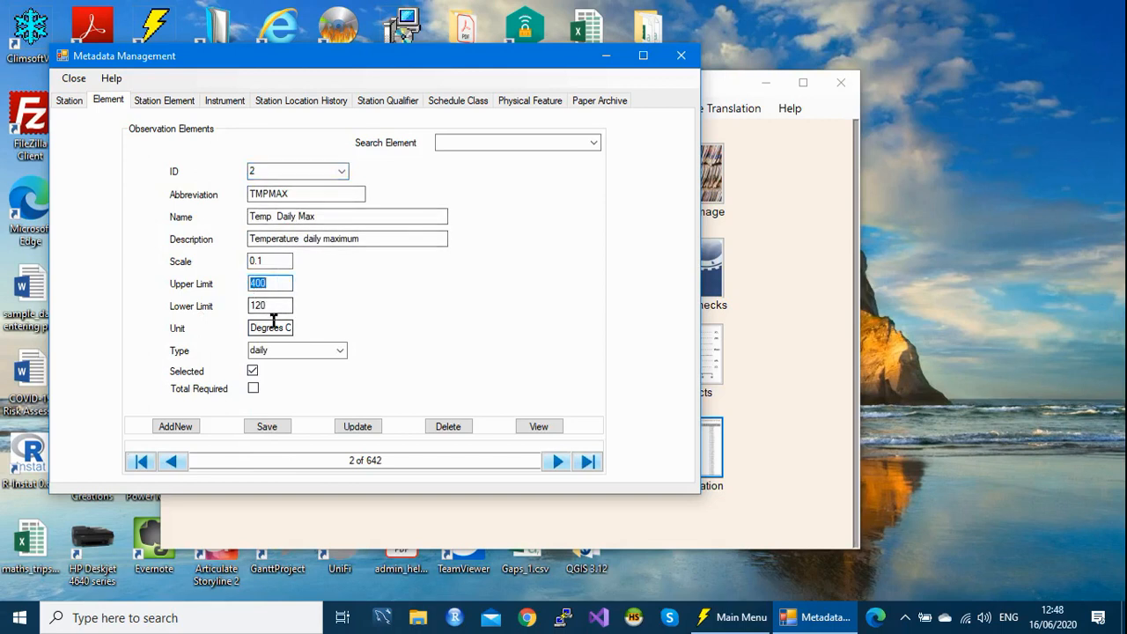
pyautogui.click(269, 306)
pyautogui.moveTo(269, 305); pyautogui.dragTo(250, 312)
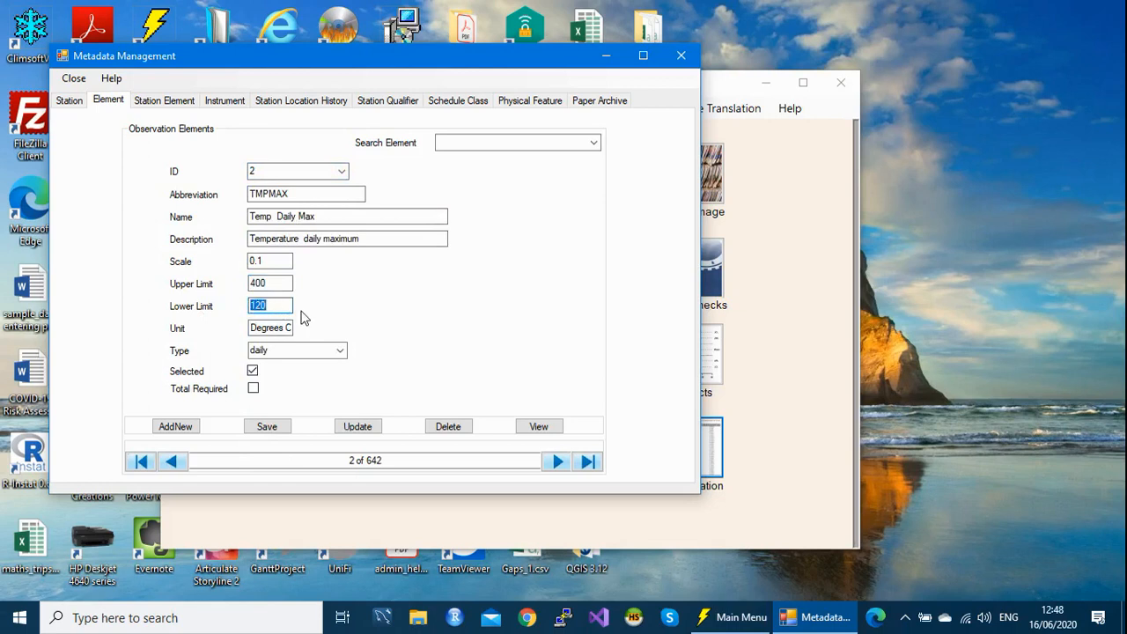
# - Display the metadata of element ID 3, daily minimum temperature, and check its upper and lower limits
pyautogui.click(341, 173)
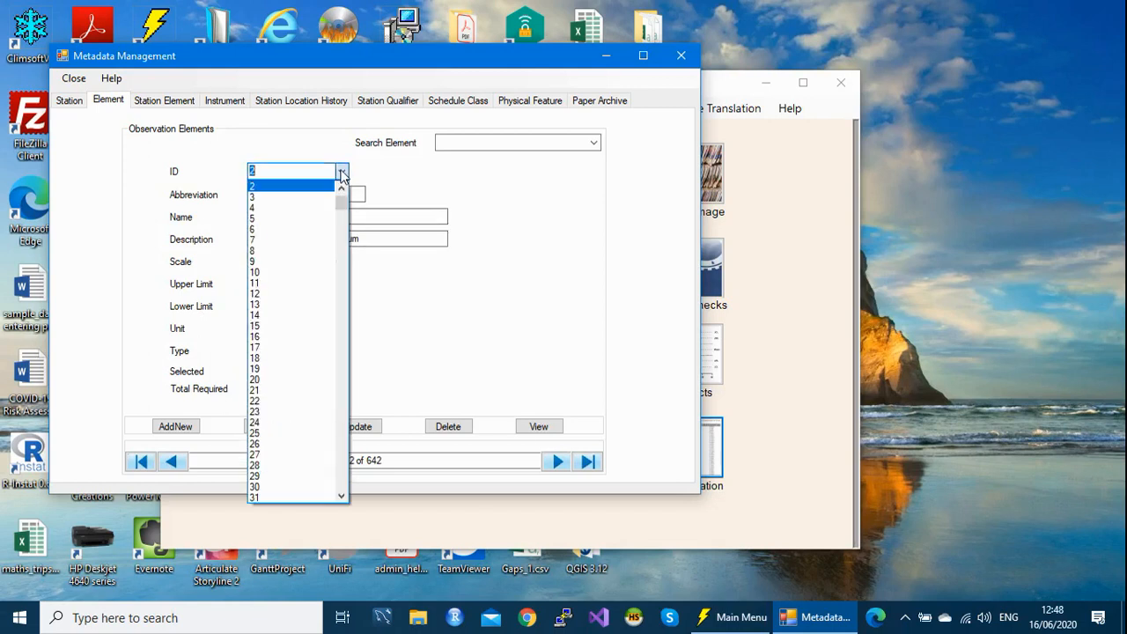
pyautogui.click(297, 197)
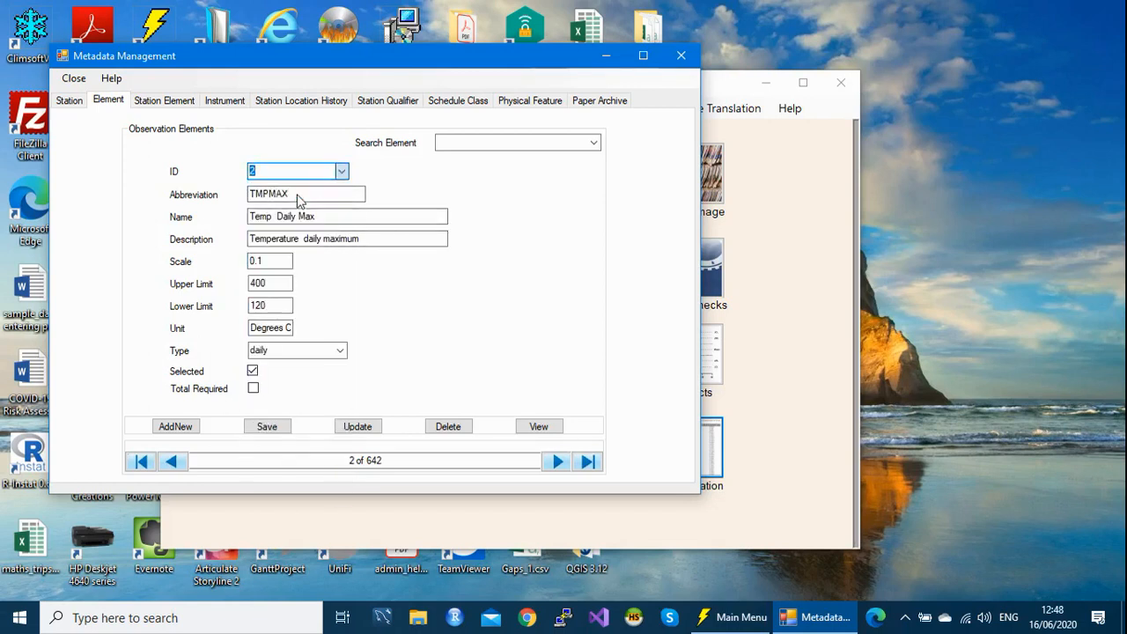
pyautogui.moveTo(275, 282); pyautogui.dragTo(252, 282)
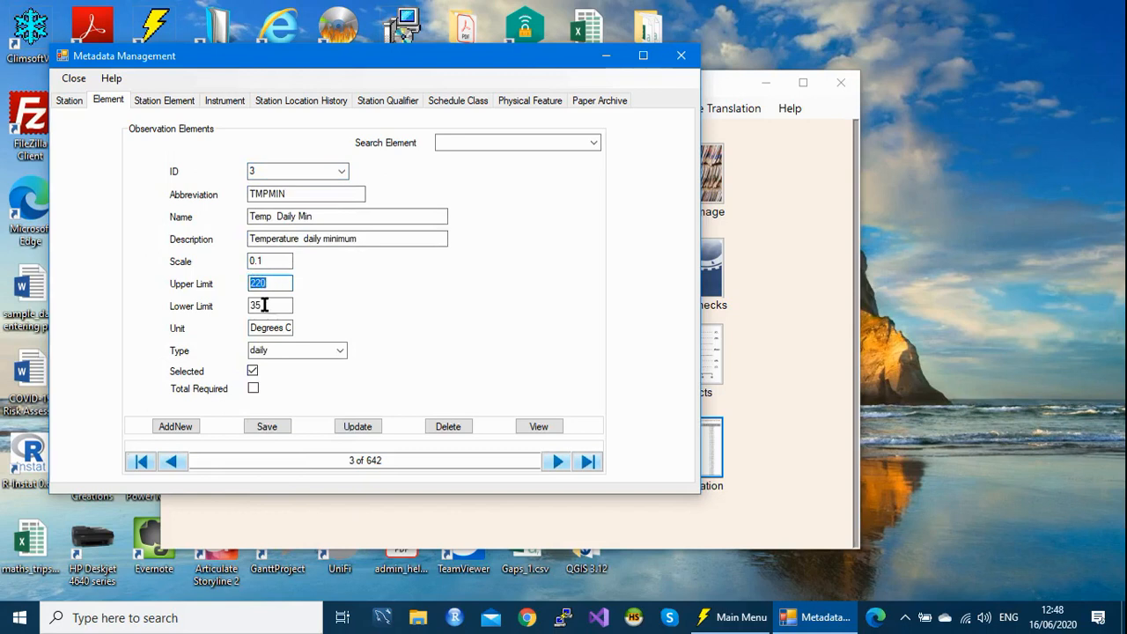
pyautogui.moveTo(265, 303)
pyautogui.mouseDown()
pyautogui.moveTo(288, 303)
pyautogui.moveTo(251, 314)
pyautogui.mouseUp()
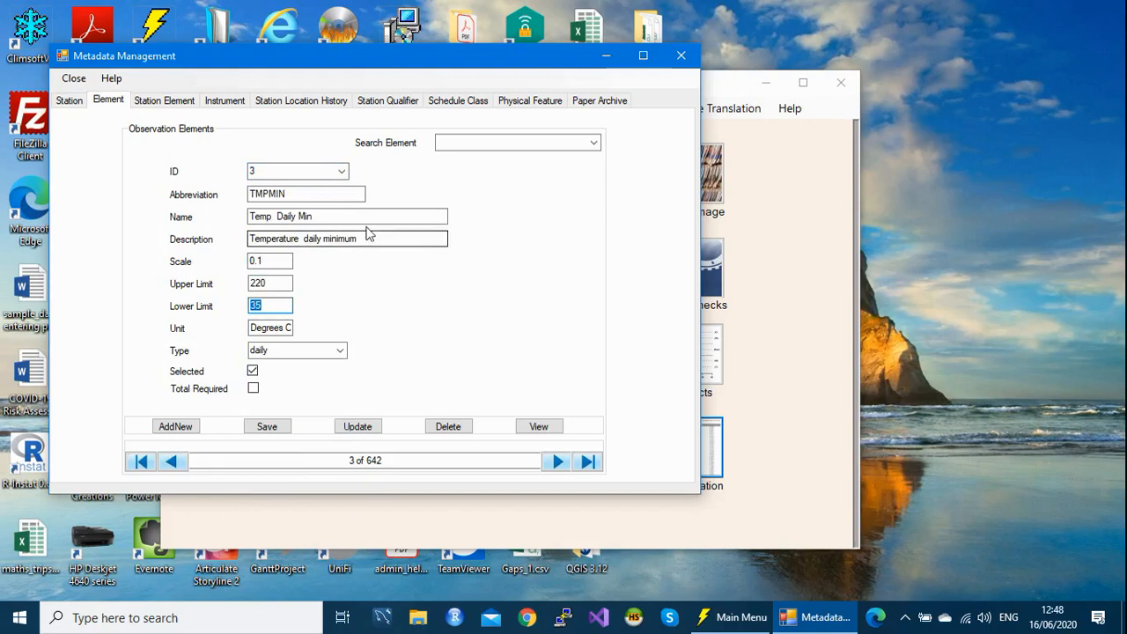
# - Display the metadata of element ID 5, daily precipitation, and check its upper and lower limits
pyautogui.click(340, 171)
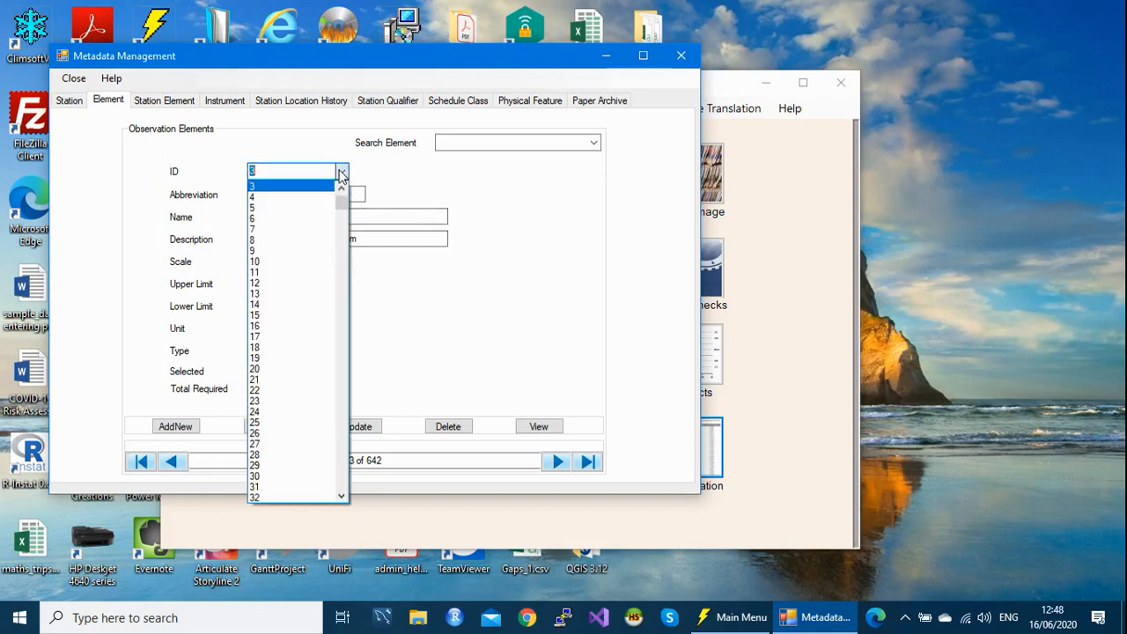
pyautogui.click(295, 209)
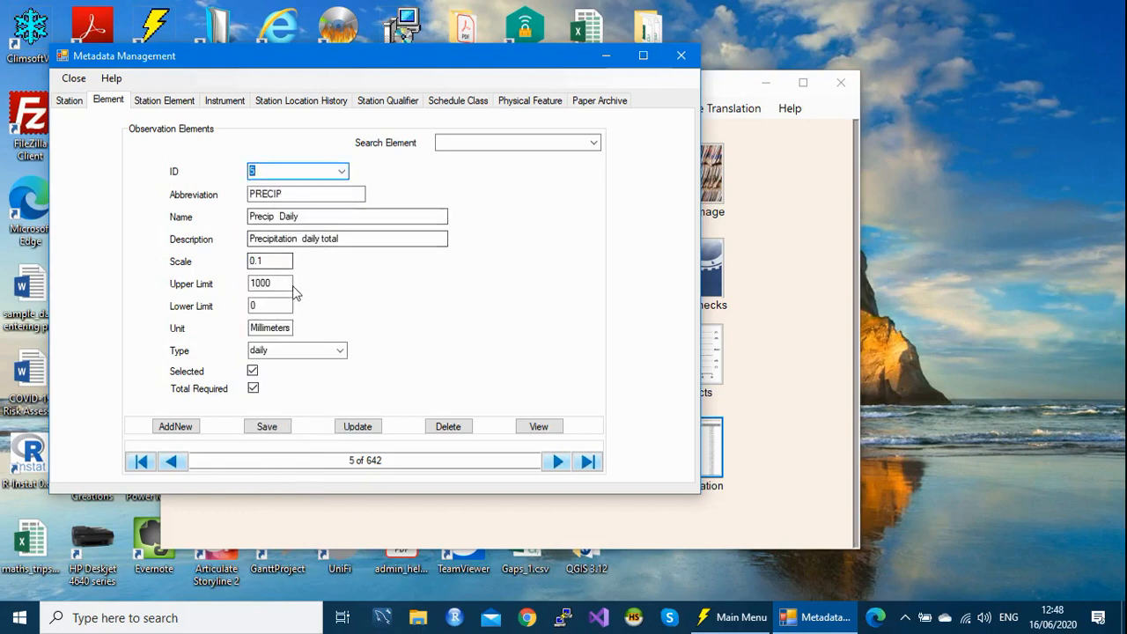
pyautogui.moveTo(276, 282); pyautogui.dragTo(247, 283)
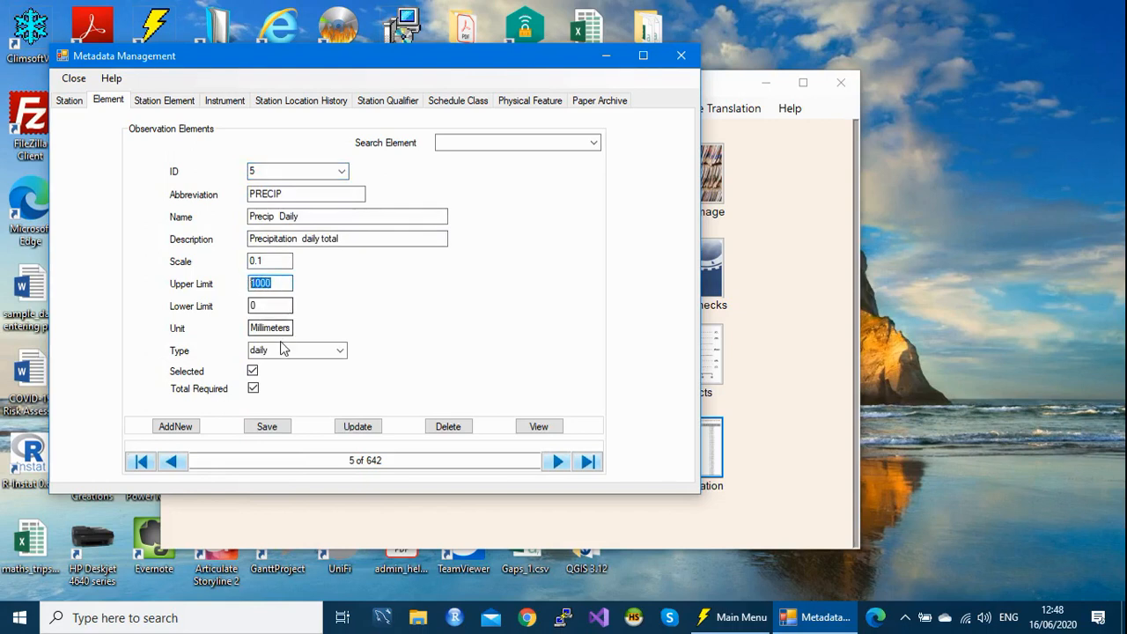
pyautogui.moveTo(280, 306); pyautogui.dragTo(250, 312)
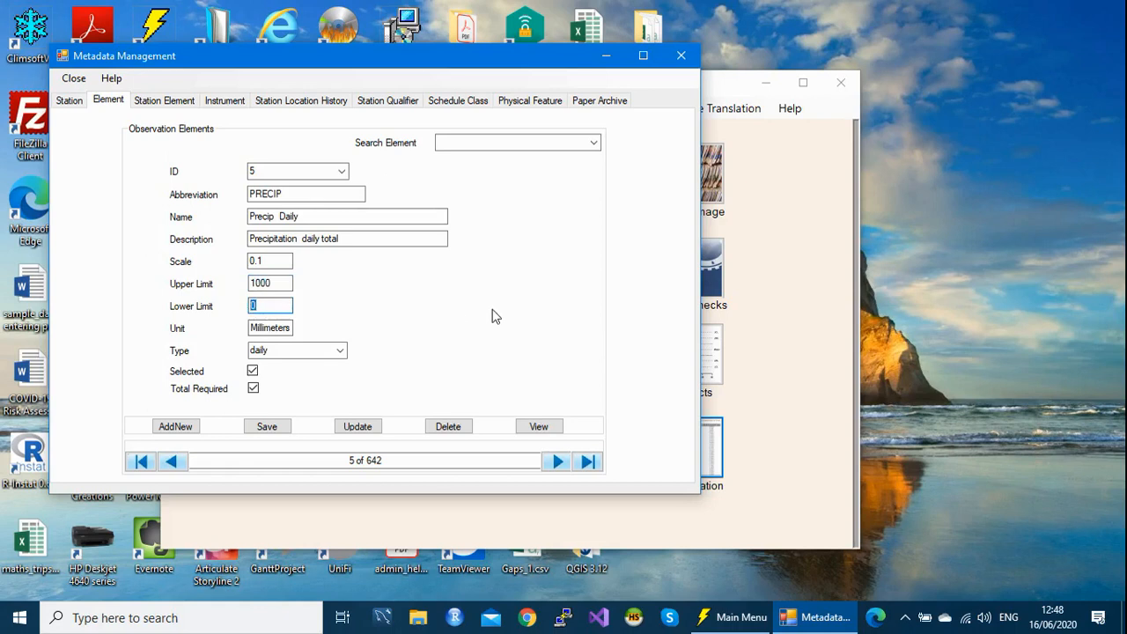
# - View the full elements table to compare the limits of all elements, then close it and the Metadata Management window
pyautogui.click(538, 427)
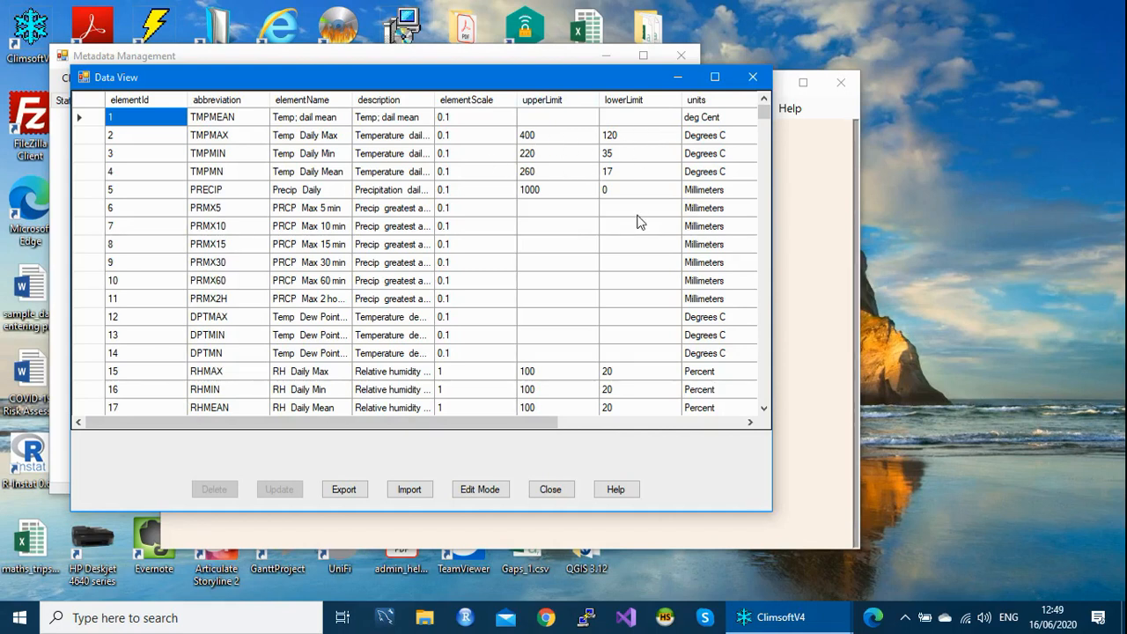
pyautogui.click(753, 79)
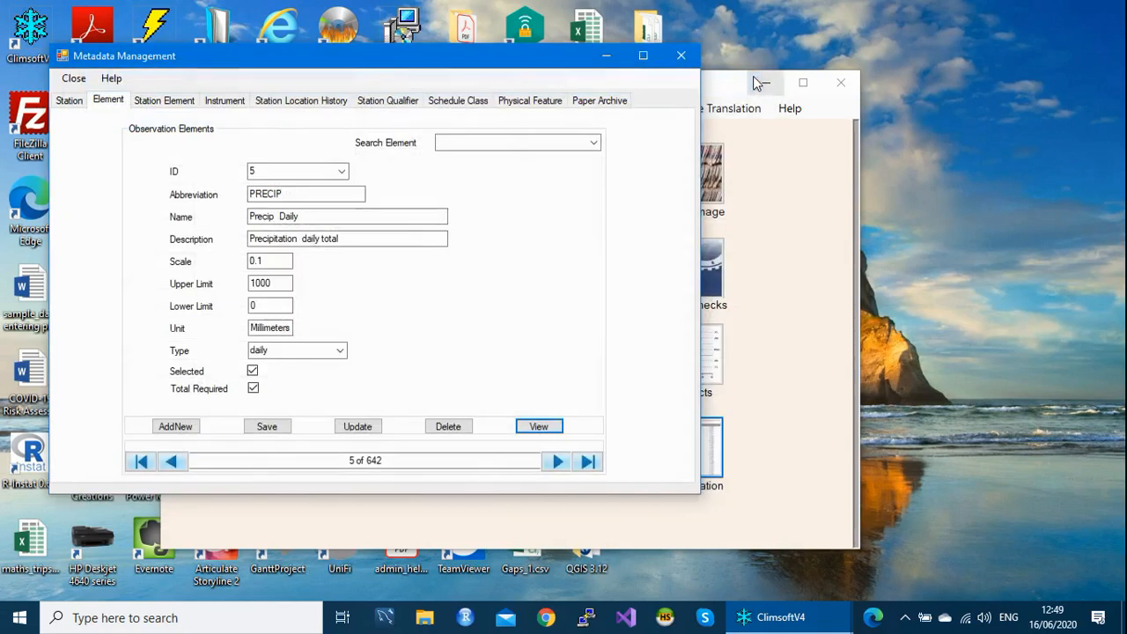
pyautogui.click(680, 57)
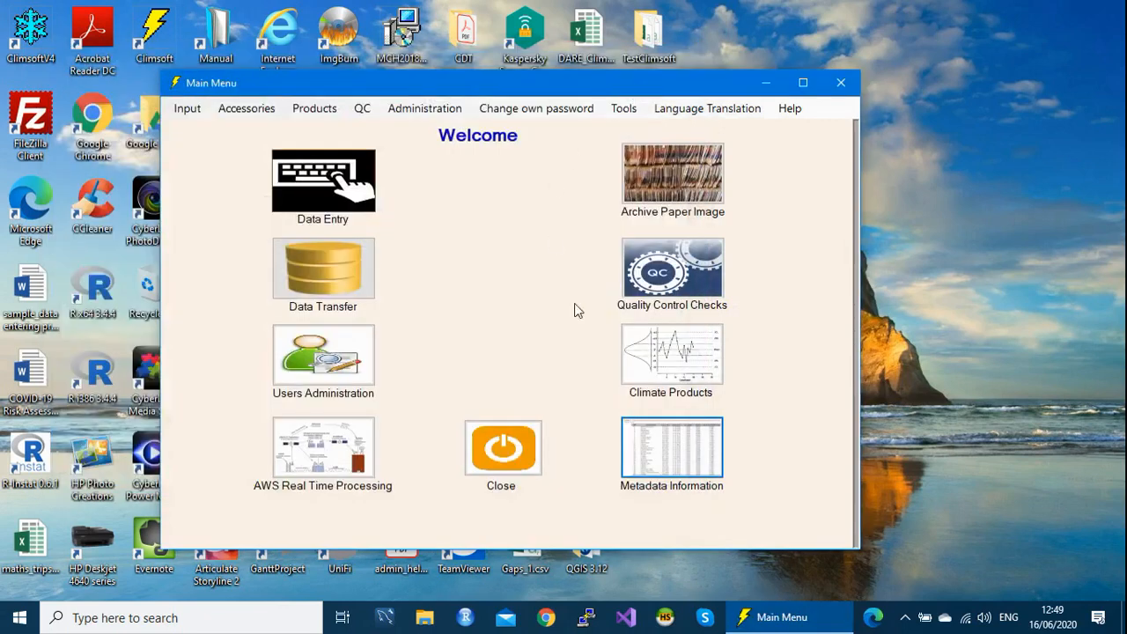
# - Open the Quality Control Checks and set the time range from begin year 2017 to end year 2020
pyautogui.click(654, 286)
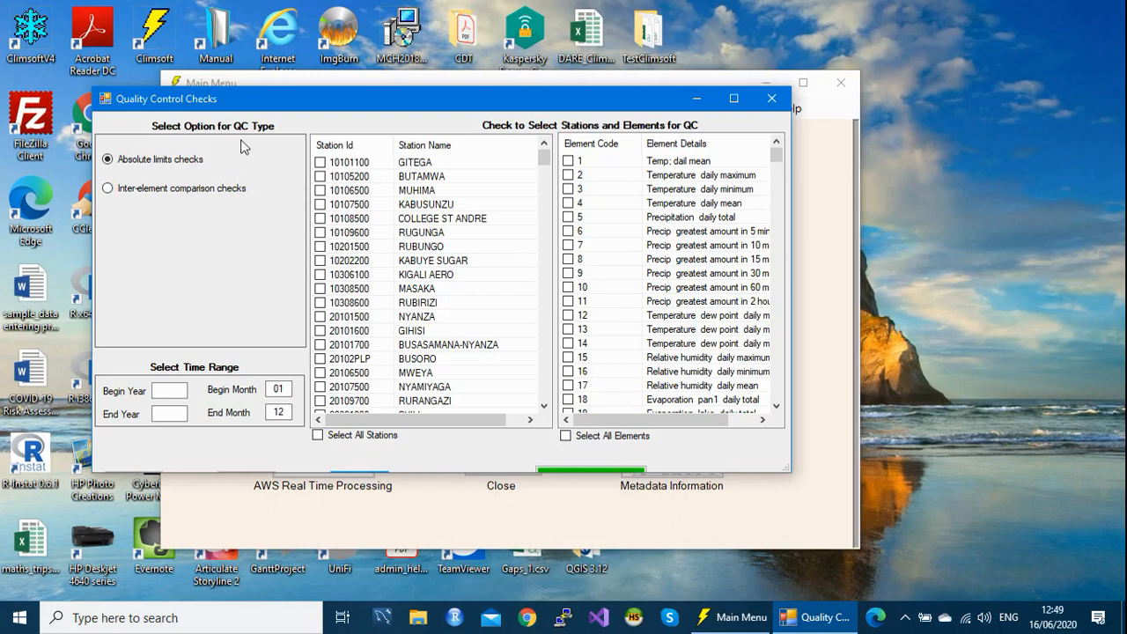
pyautogui.moveTo(353, 103); pyautogui.dragTo(394, 98)
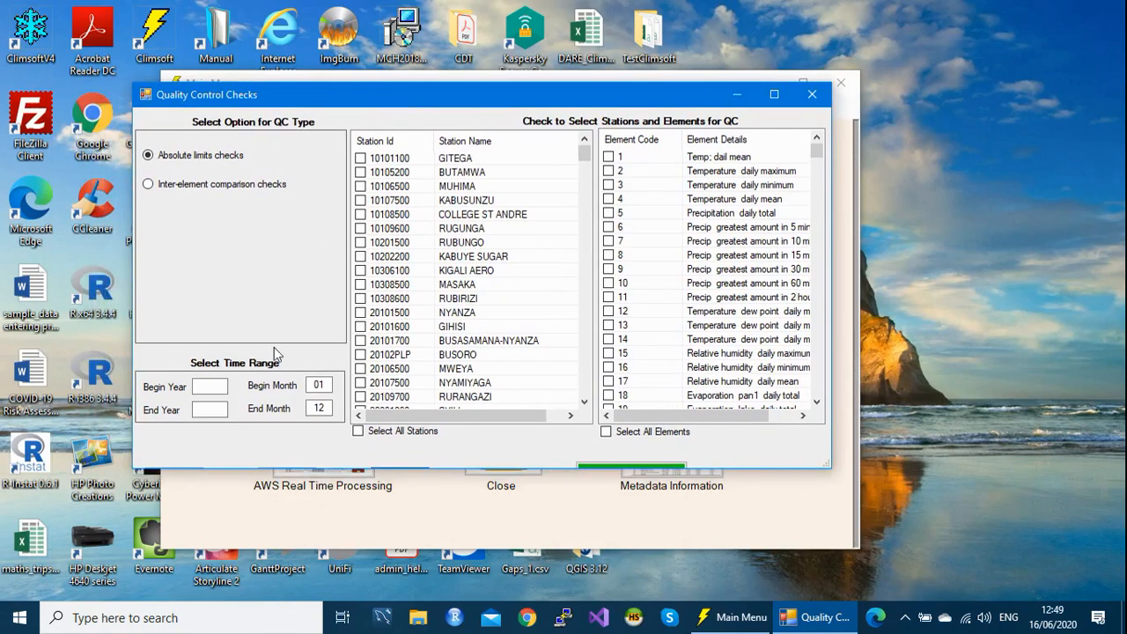
pyautogui.click(209, 386)
pyautogui.write('2017')
pyautogui.click(213, 411)
pyautogui.write('2020')
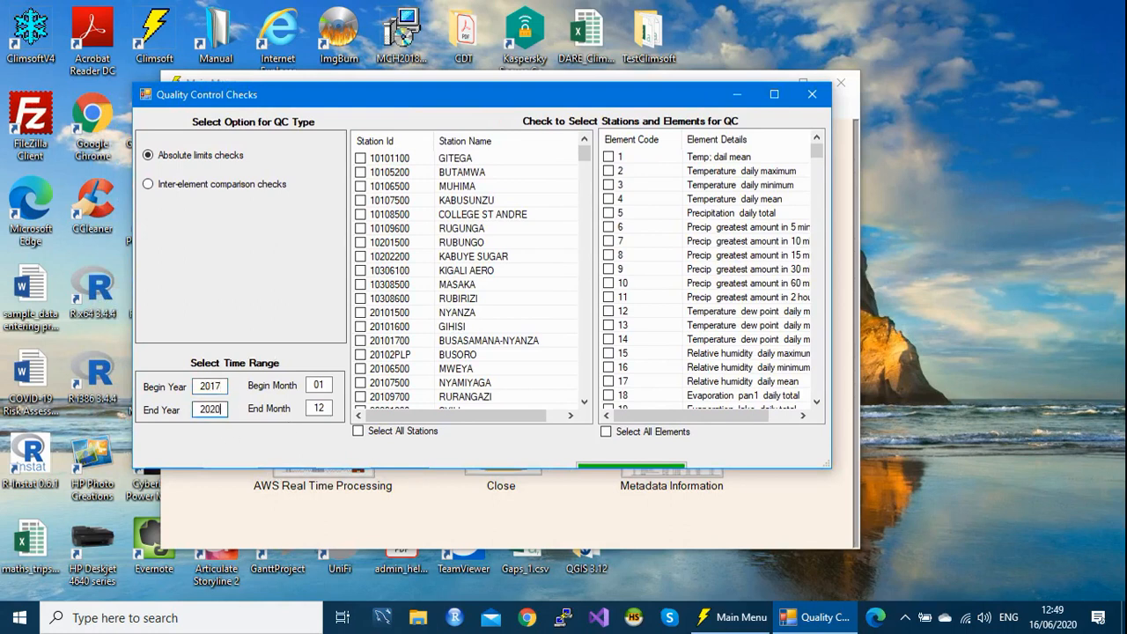
# - Perform the absolute limits check on station 10101100 (GITEGA) with all elements selected
pyautogui.click(359, 158)
pyautogui.click(605, 432)
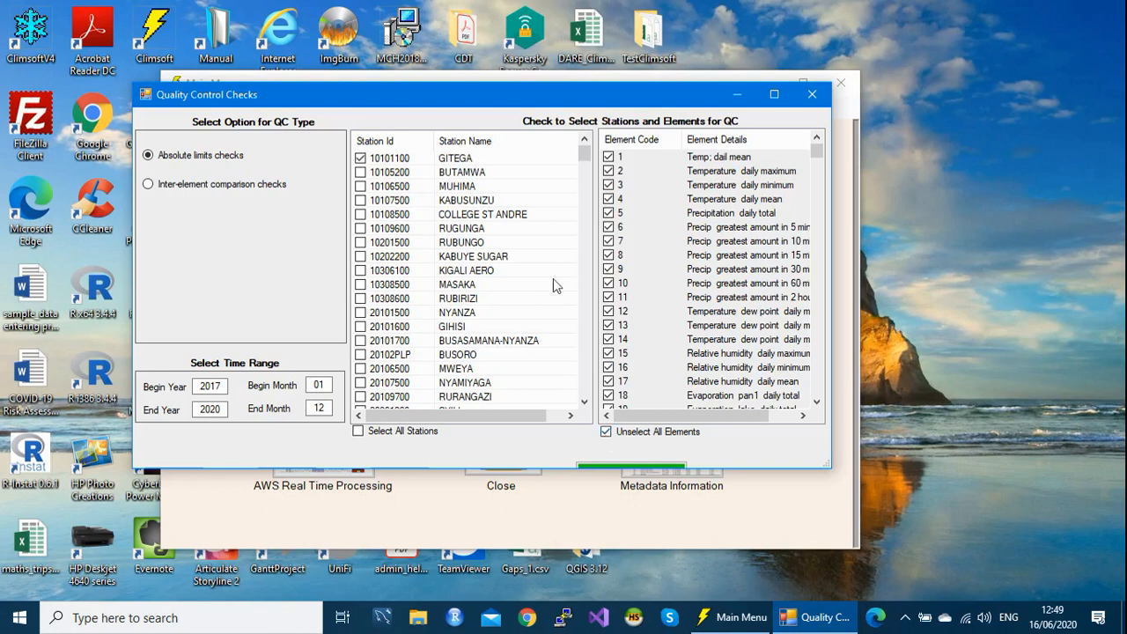
pyautogui.moveTo(529, 101); pyautogui.dragTo(540, 80)
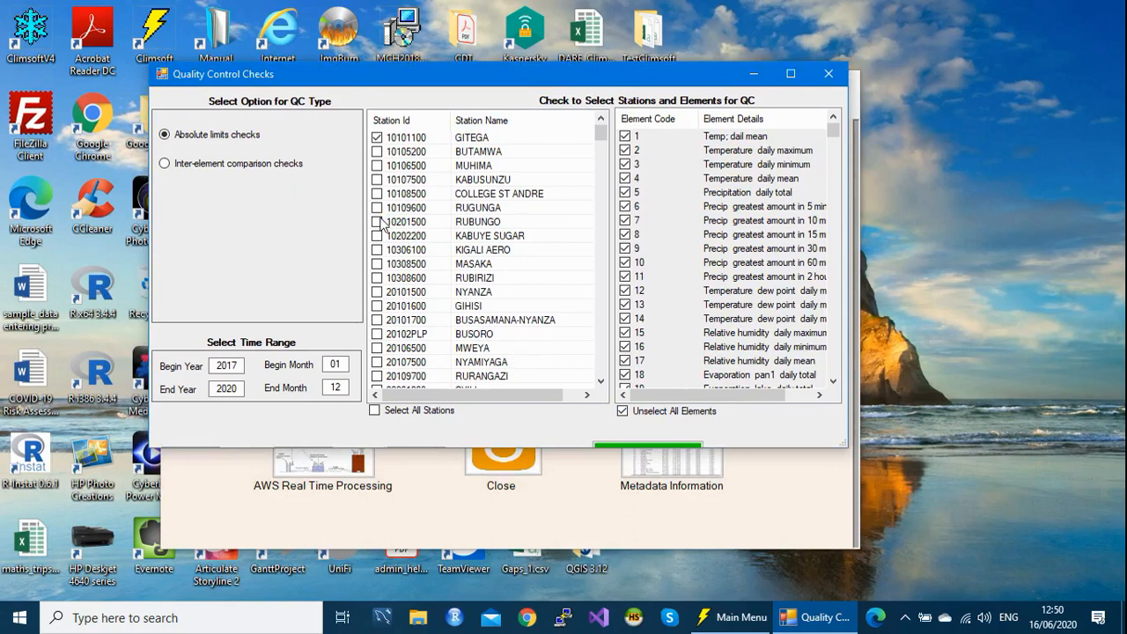
pyautogui.moveTo(553, 82); pyautogui.dragTo(579, 76)
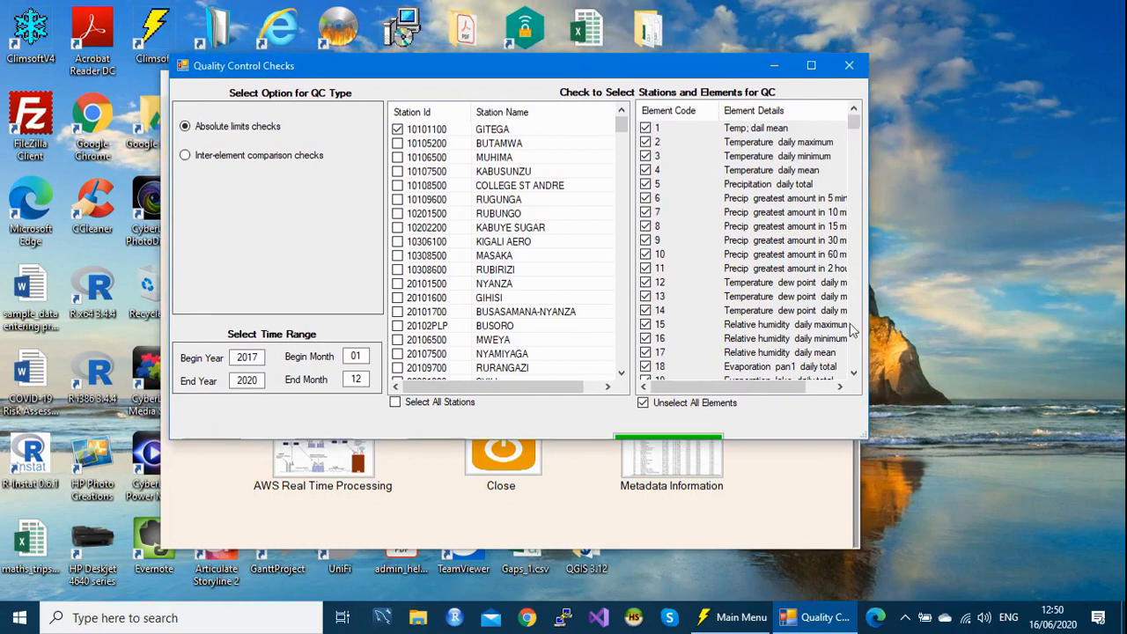
pyautogui.click(713, 448)
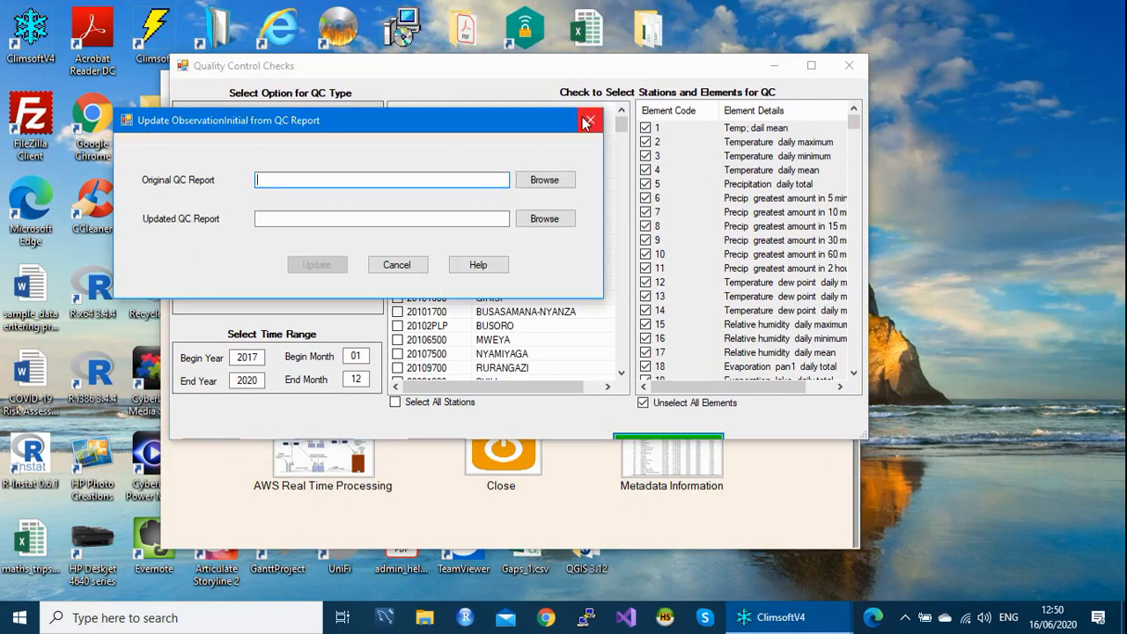
pyautogui.click(590, 121)
pyautogui.moveTo(559, 442); pyautogui.dragTo(565, 506)
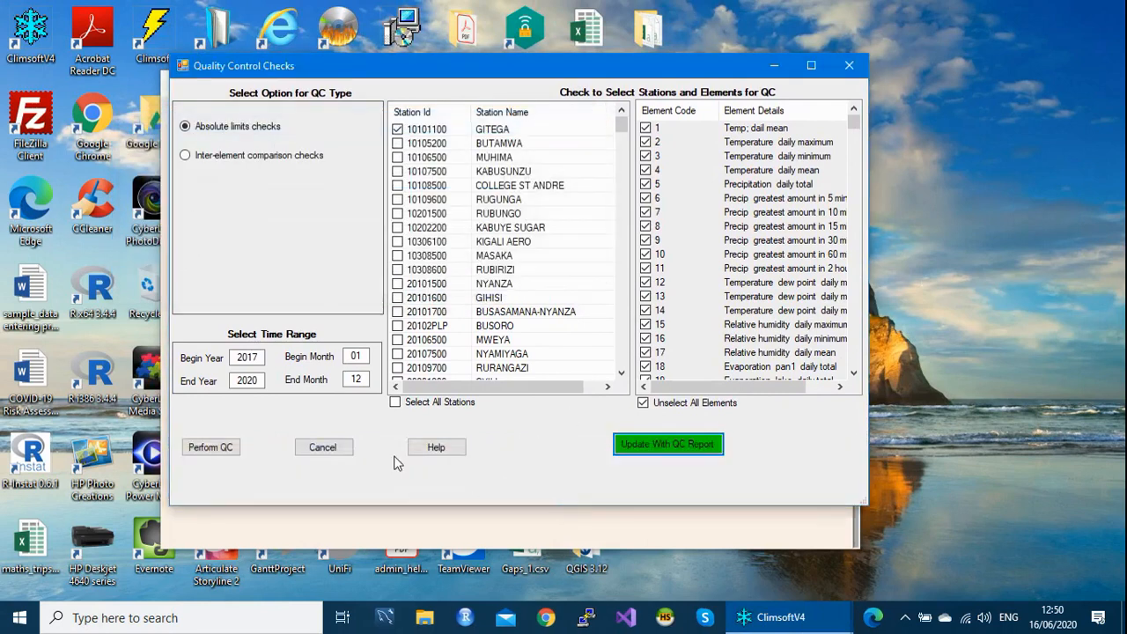
pyautogui.click(215, 448)
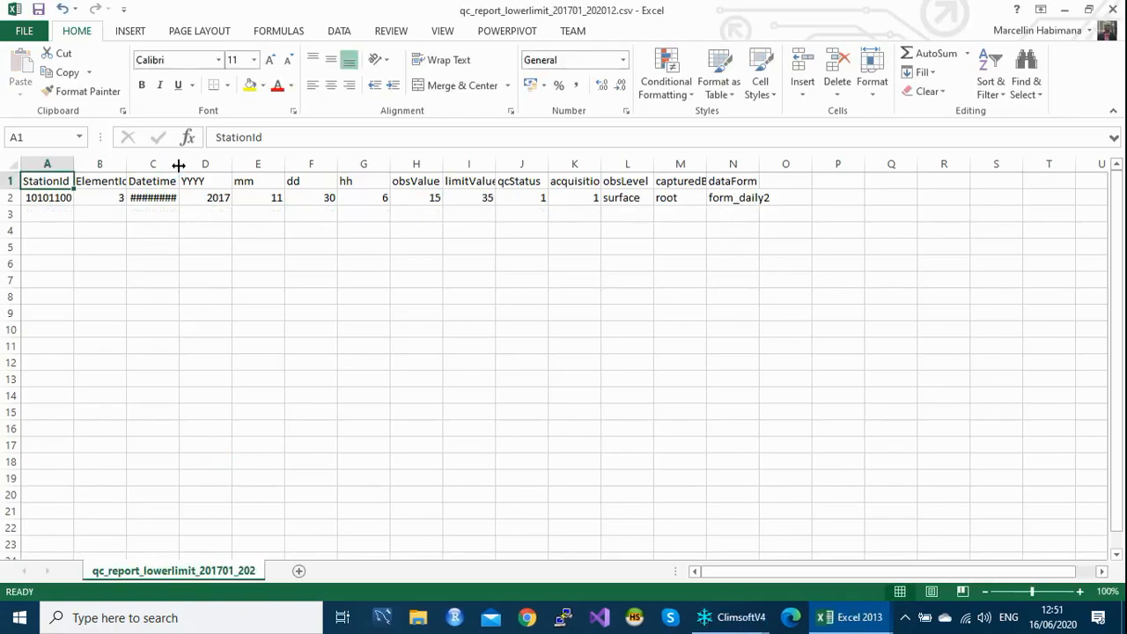
# - View the generated lower-limit report with its Datetime column widened and the upper-limit report, closing both without saving
pyautogui.moveTo(178, 164); pyautogui.dragTo(219, 163)
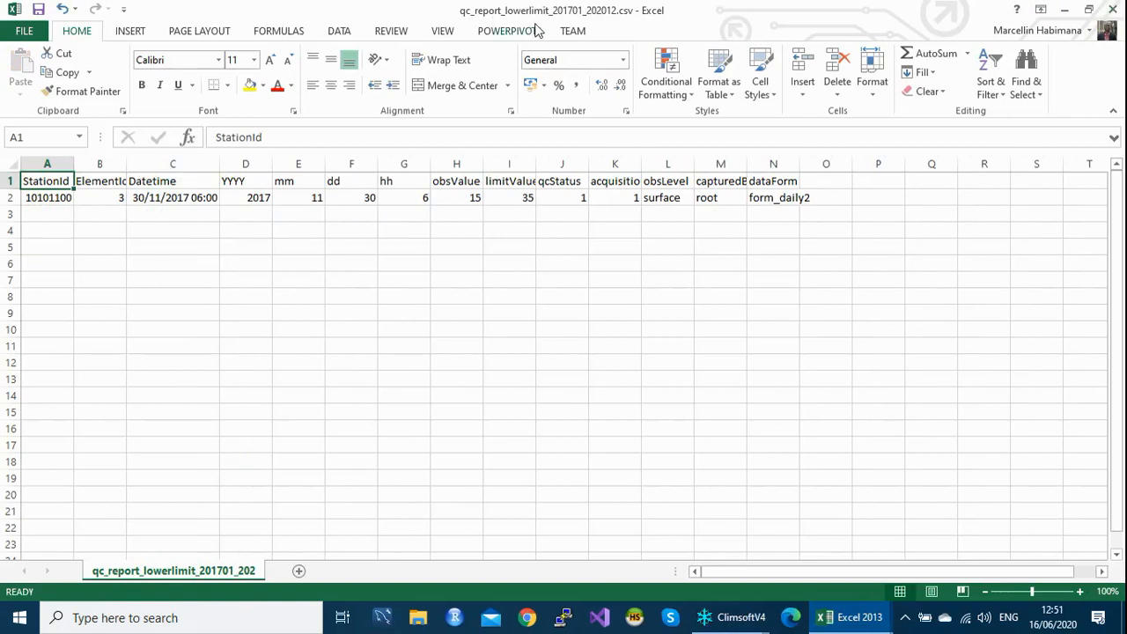
pyautogui.click(1112, 10)
pyautogui.click(562, 329)
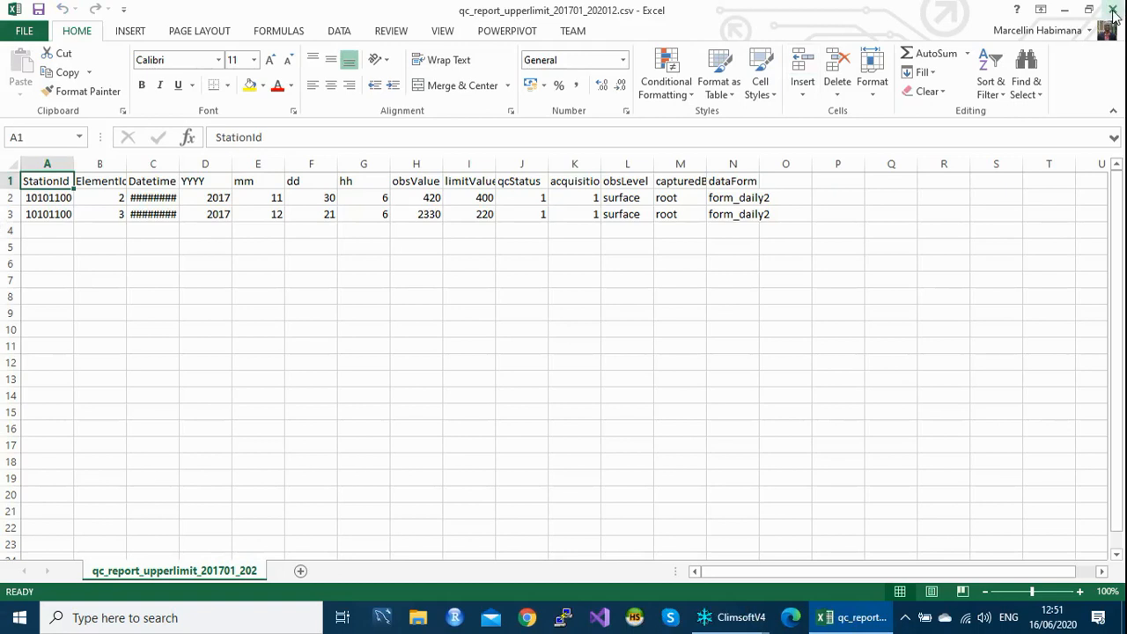
pyautogui.click(1113, 13)
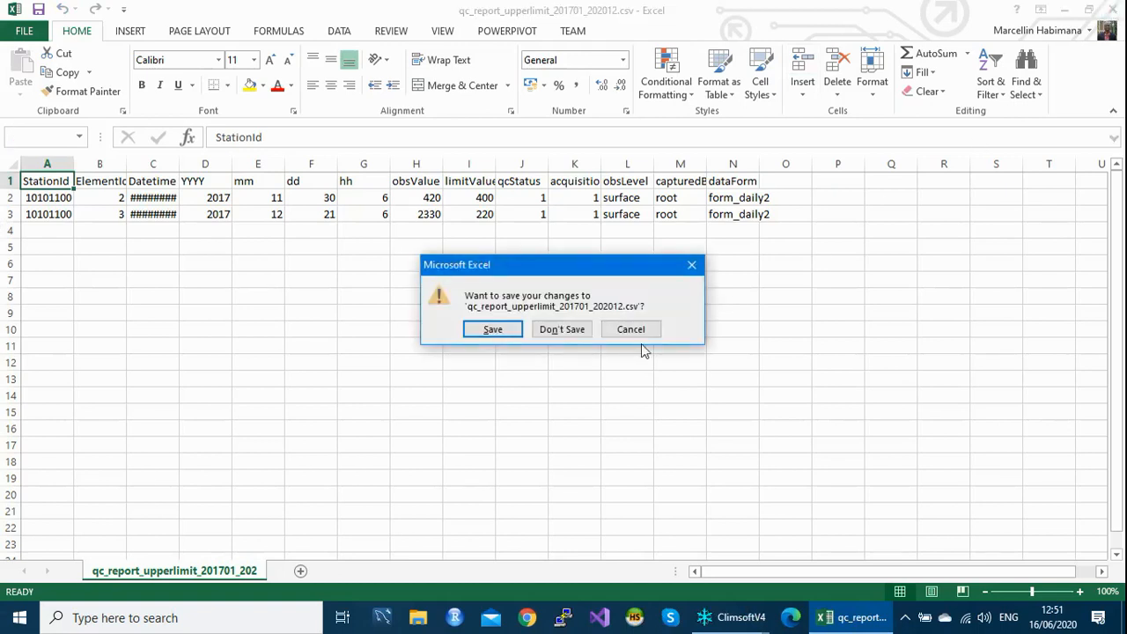
pyautogui.click(547, 337)
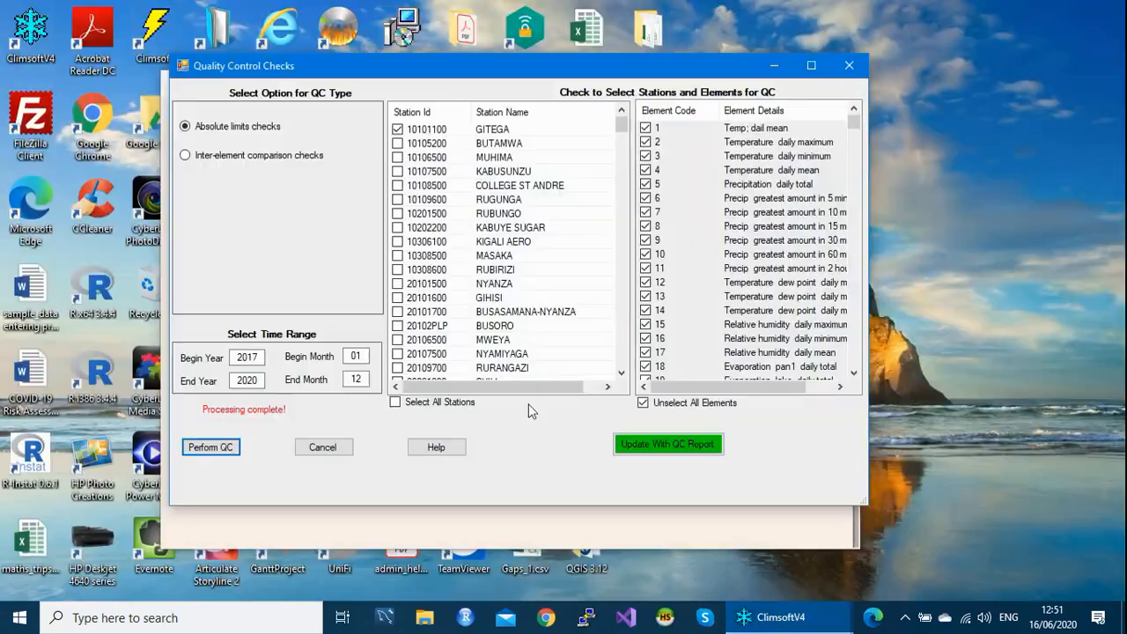
# - Open qc_report_upperlimit_201701_202012.csv from the QC data folder and widen its Datetime column to show the full dates
pyautogui.click(425, 620)
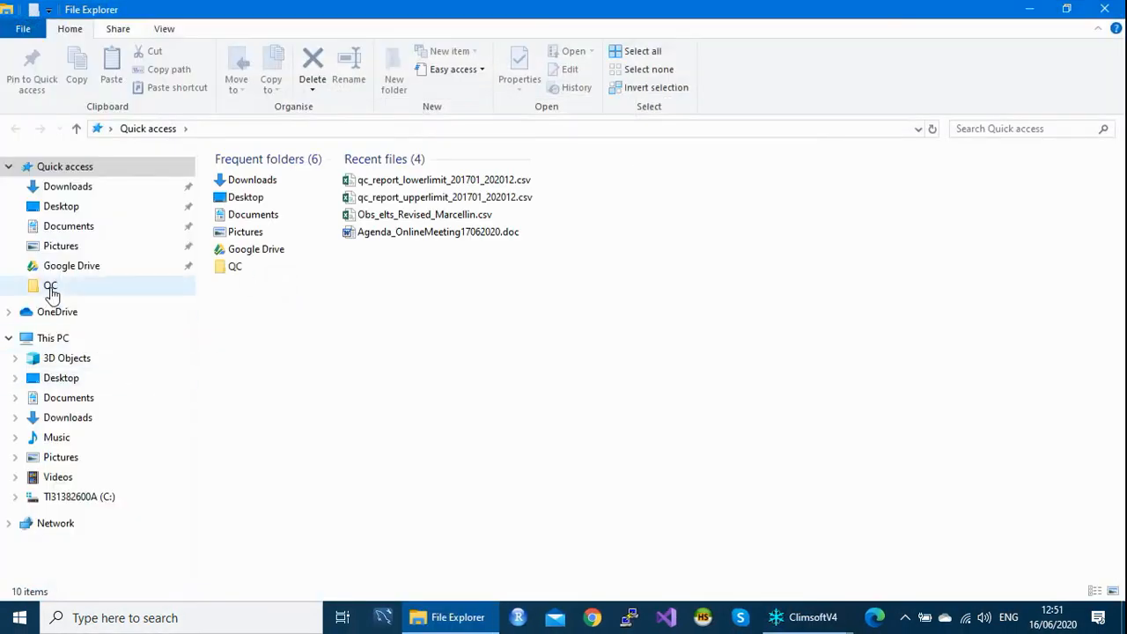
pyautogui.click(51, 291)
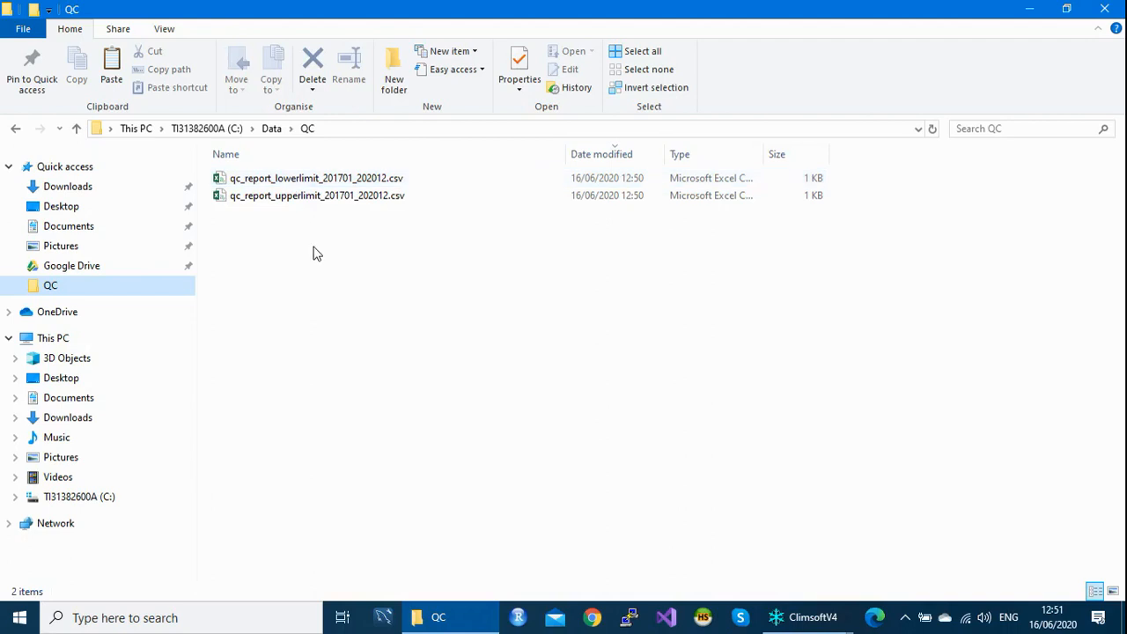
pyautogui.doubleClick(294, 202)
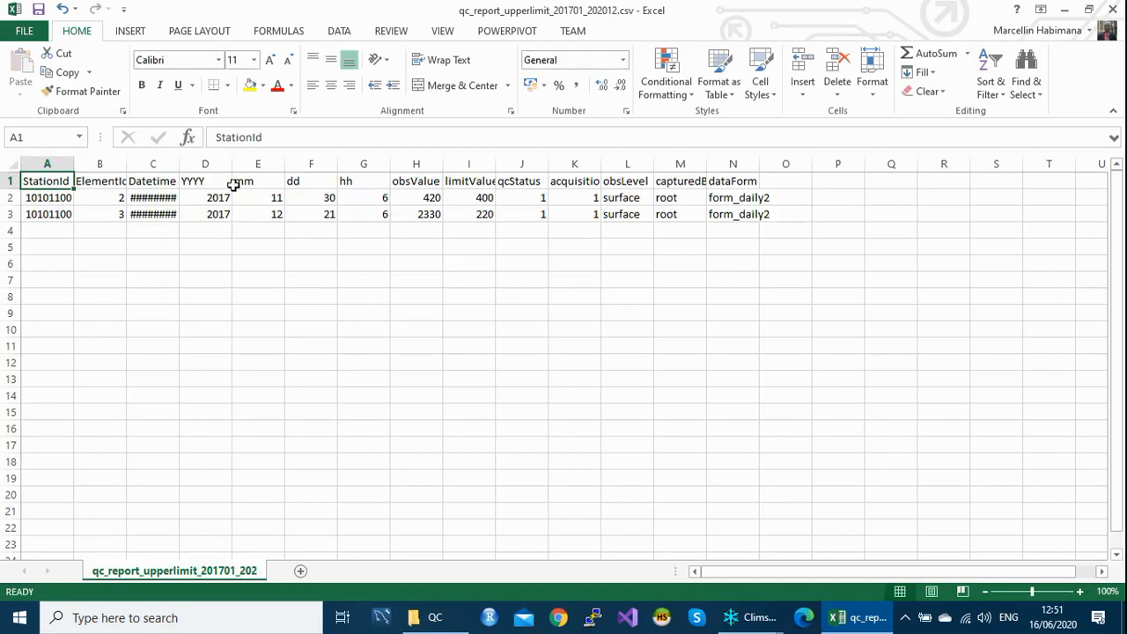
pyautogui.moveTo(180, 161); pyautogui.dragTo(263, 164)
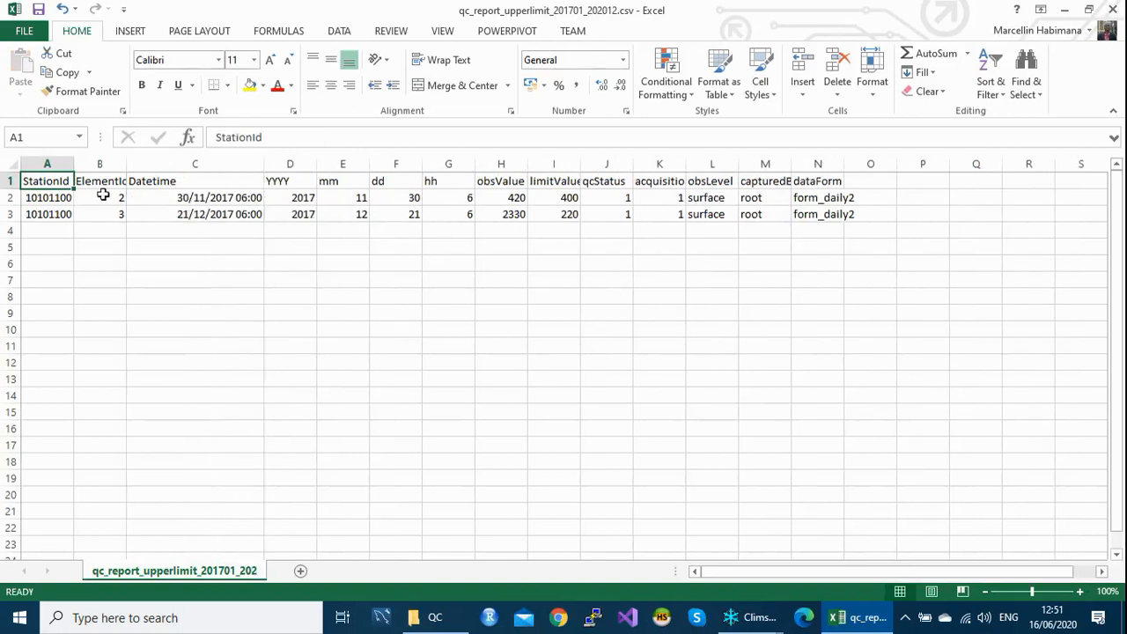
# - Examine the element 2 record in the upper-limit report, checking its station, date and time, observed value and limit value
pyautogui.click(67, 197)
pyautogui.click(106, 197)
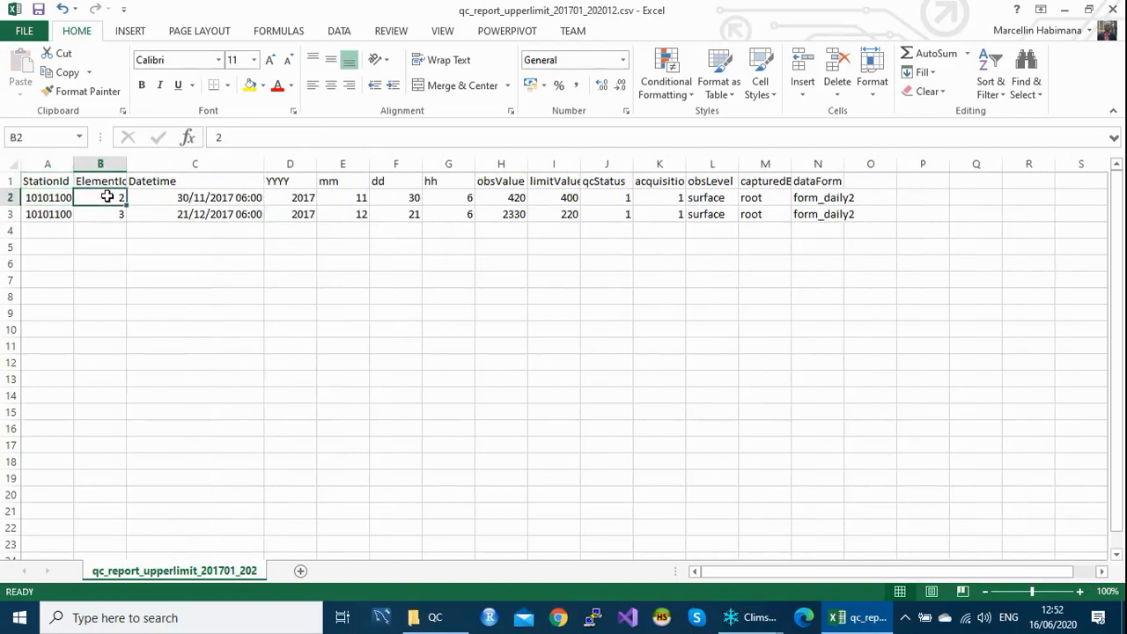
pyautogui.click(201, 198)
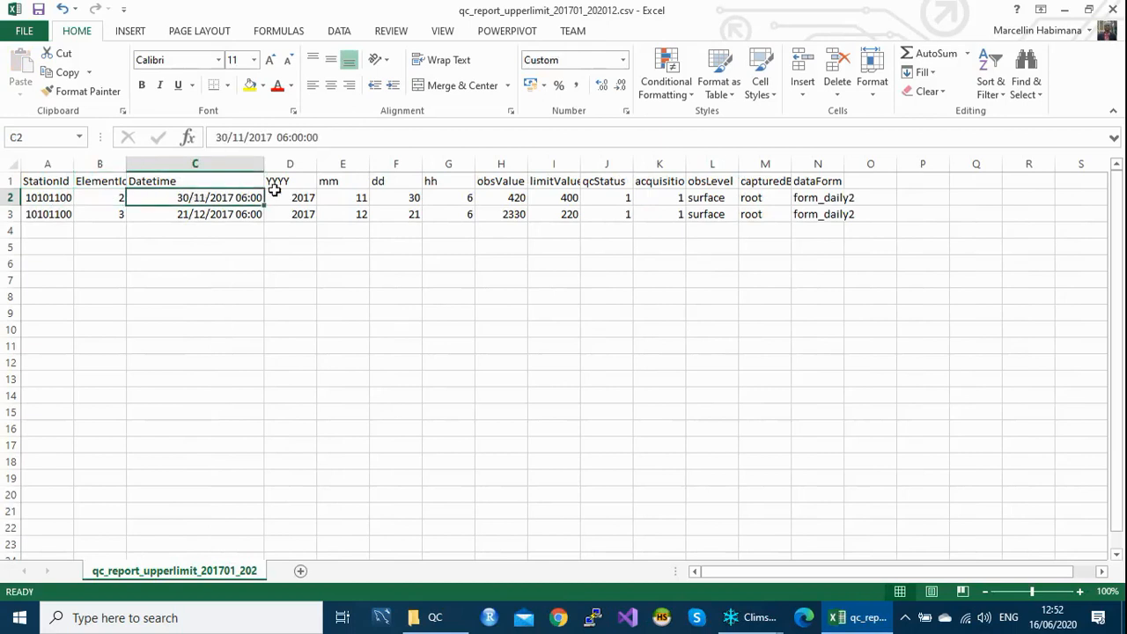
pyautogui.click(304, 197)
pyautogui.click(406, 197)
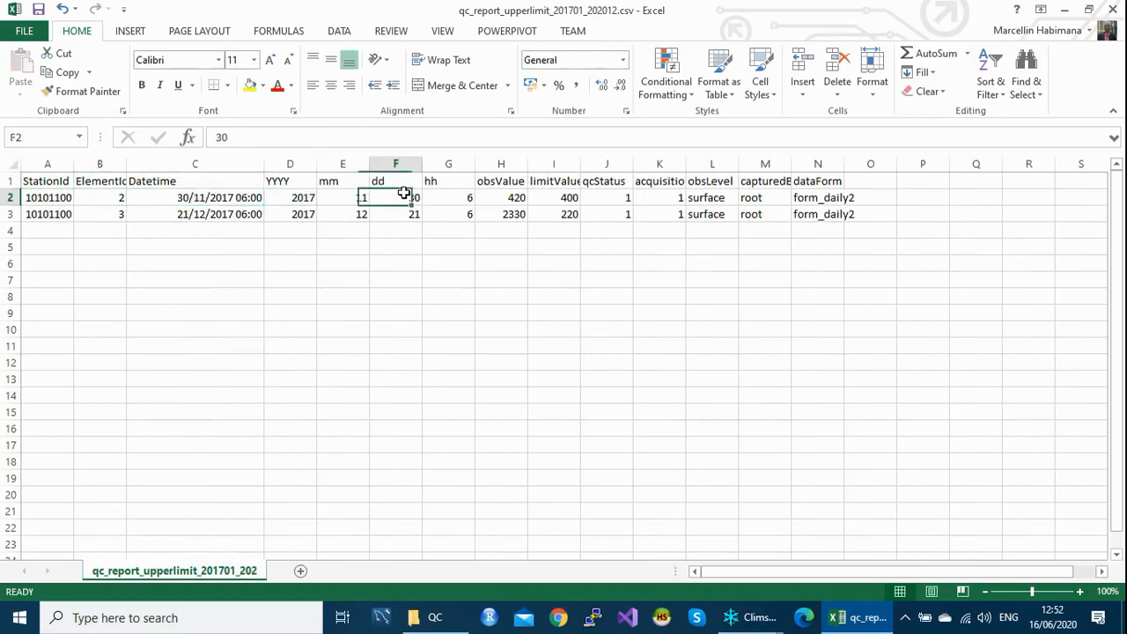
pyautogui.click(464, 196)
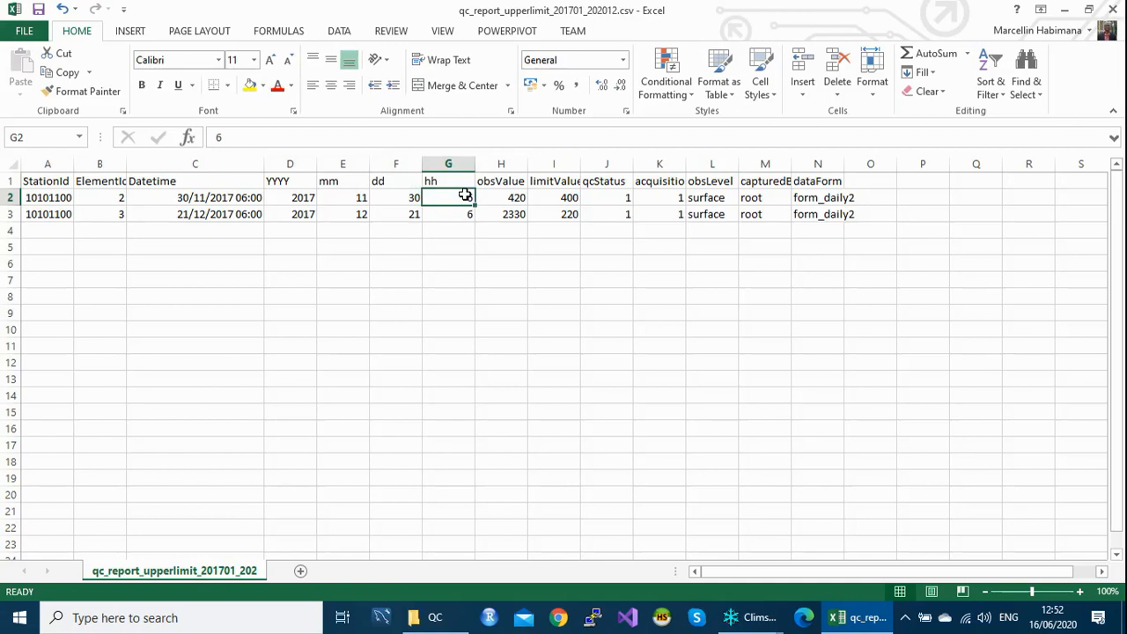
pyautogui.click(512, 197)
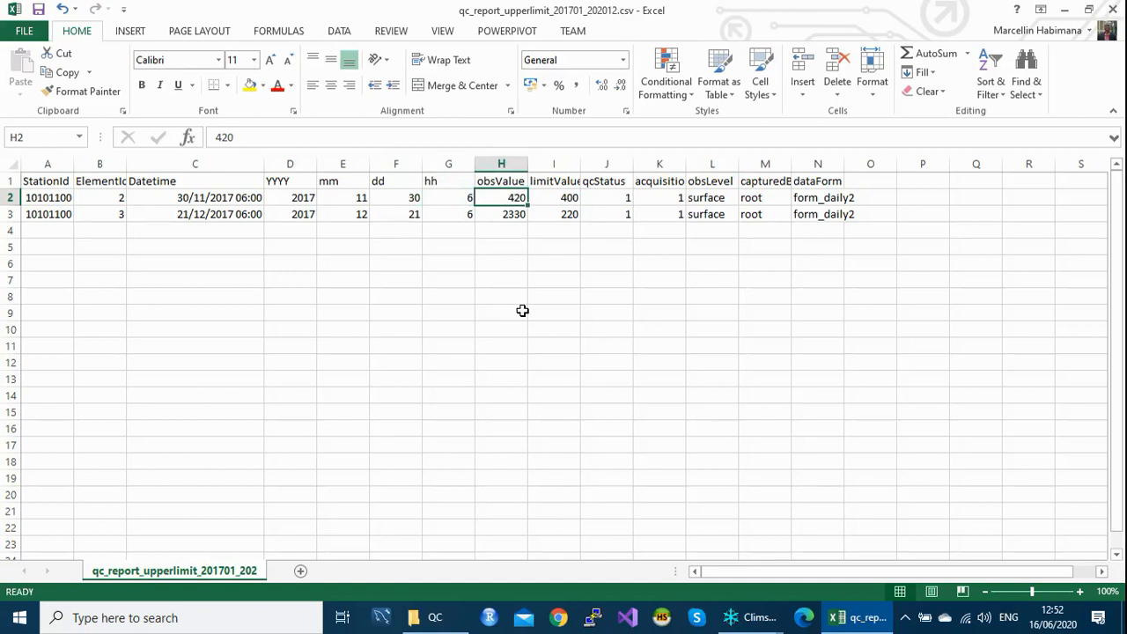
pyautogui.click(570, 198)
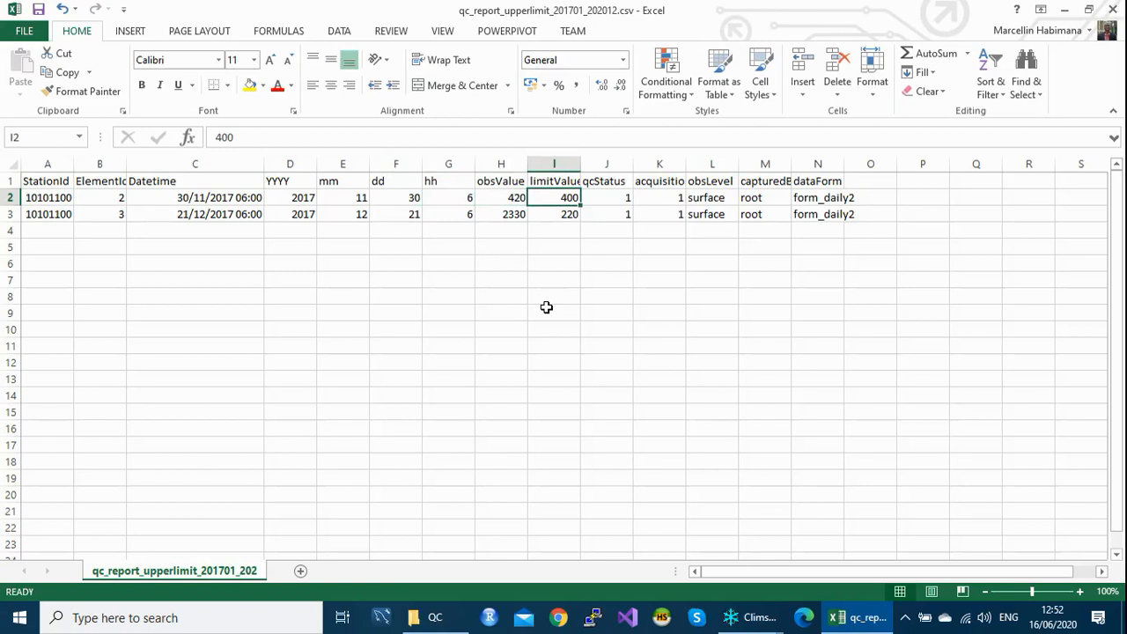
# - Compare the element 3 record's observed value with its upper limit, then close the report without saving
pyautogui.click(108, 216)
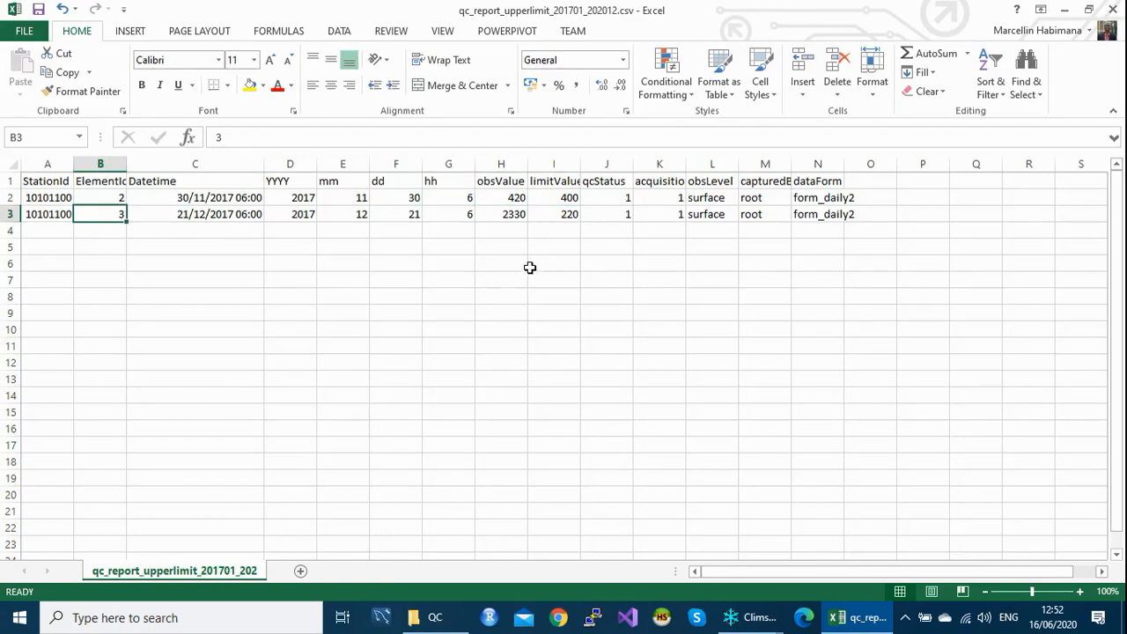
pyautogui.click(511, 213)
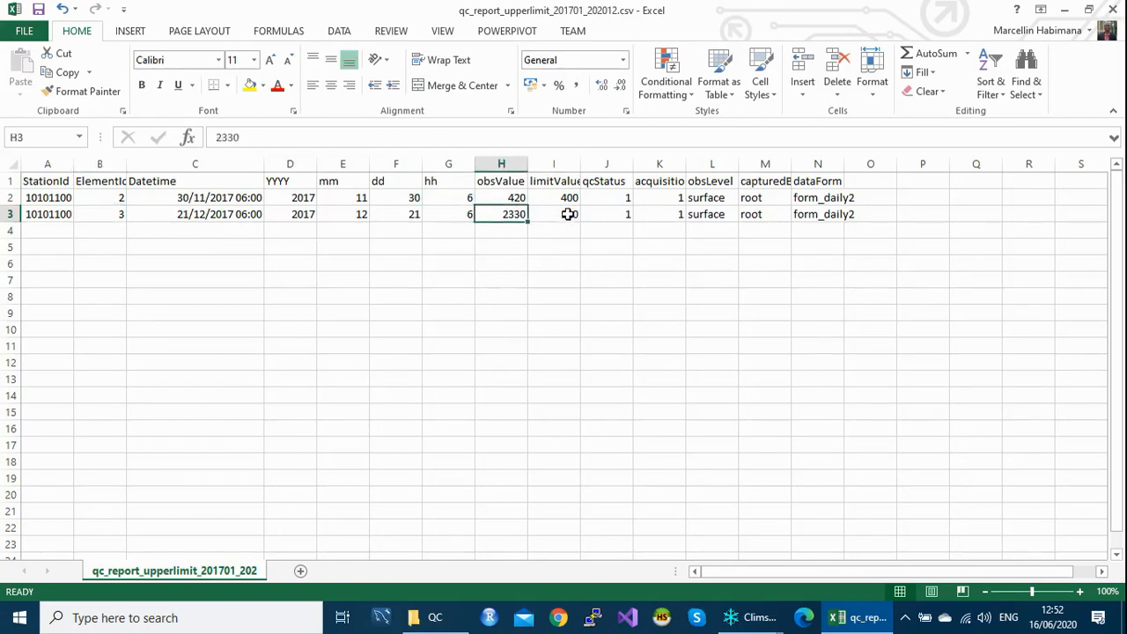
pyautogui.click(568, 215)
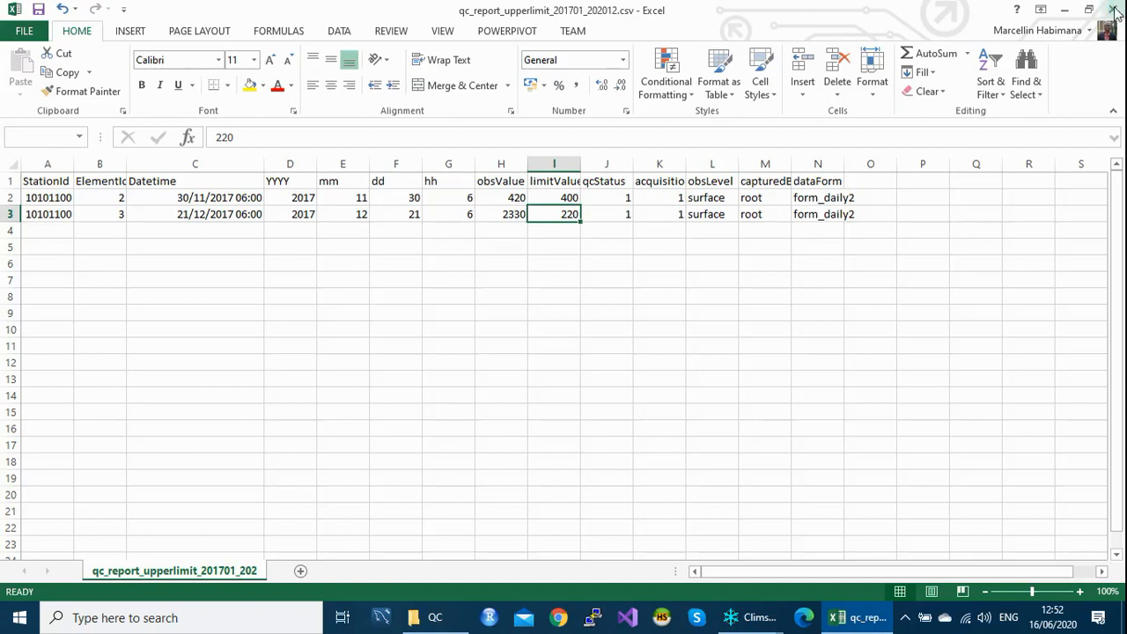
pyautogui.click(1111, 8)
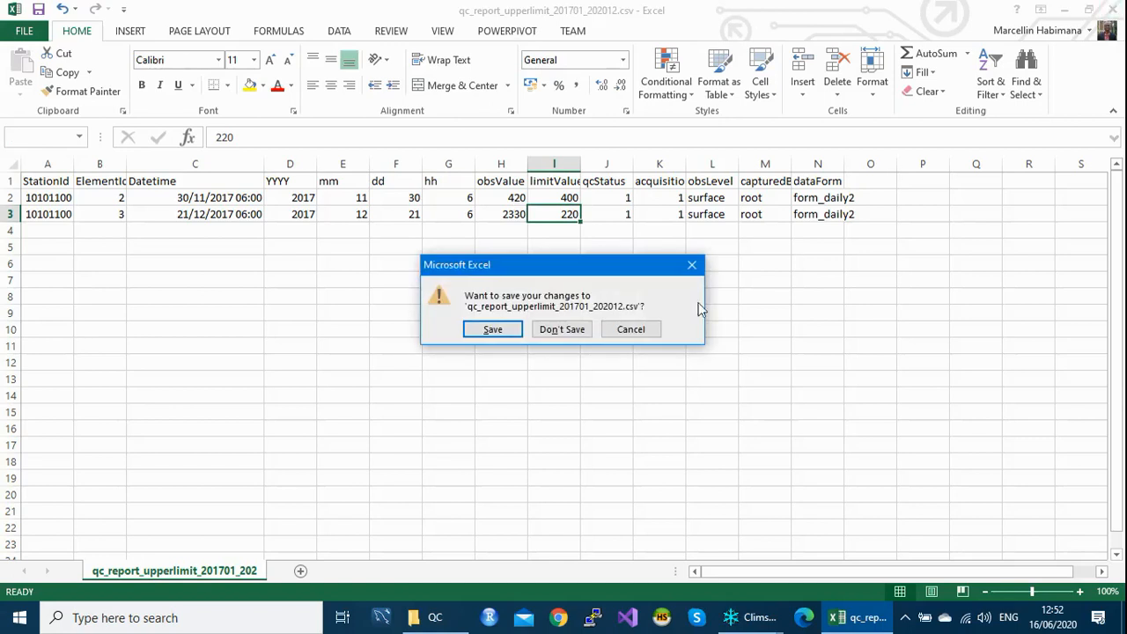
pyautogui.click(560, 329)
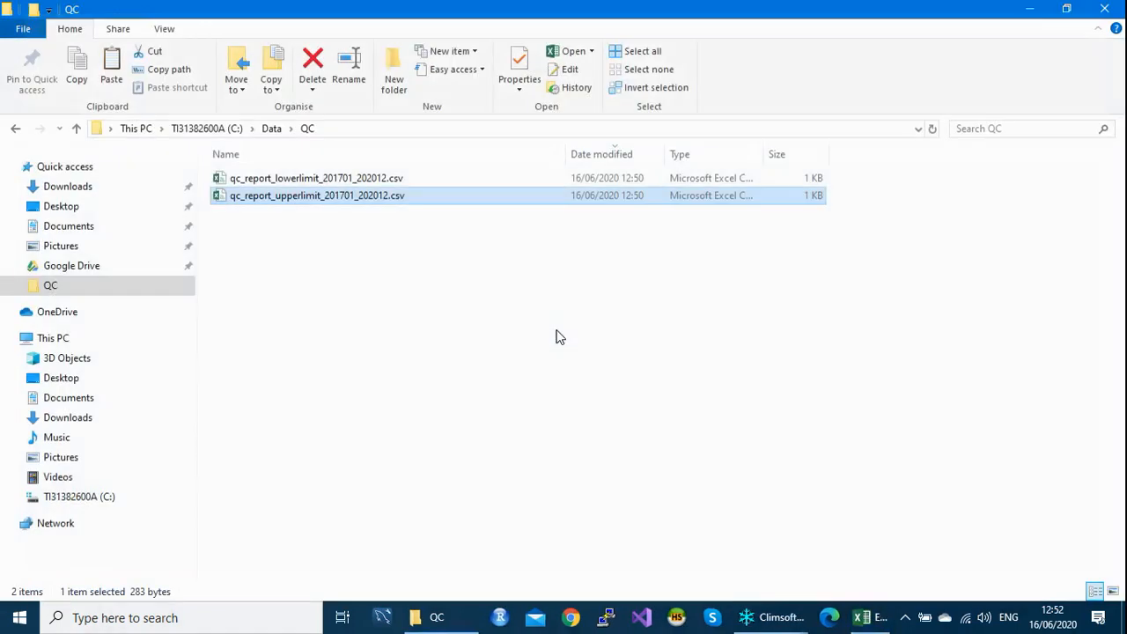
# - Open qc_report_lowerlimit_201701_202012.csv, fit the Datetime column to its contents and compare the element 3 observed value with its limit
pyautogui.doubleClick(306, 178)
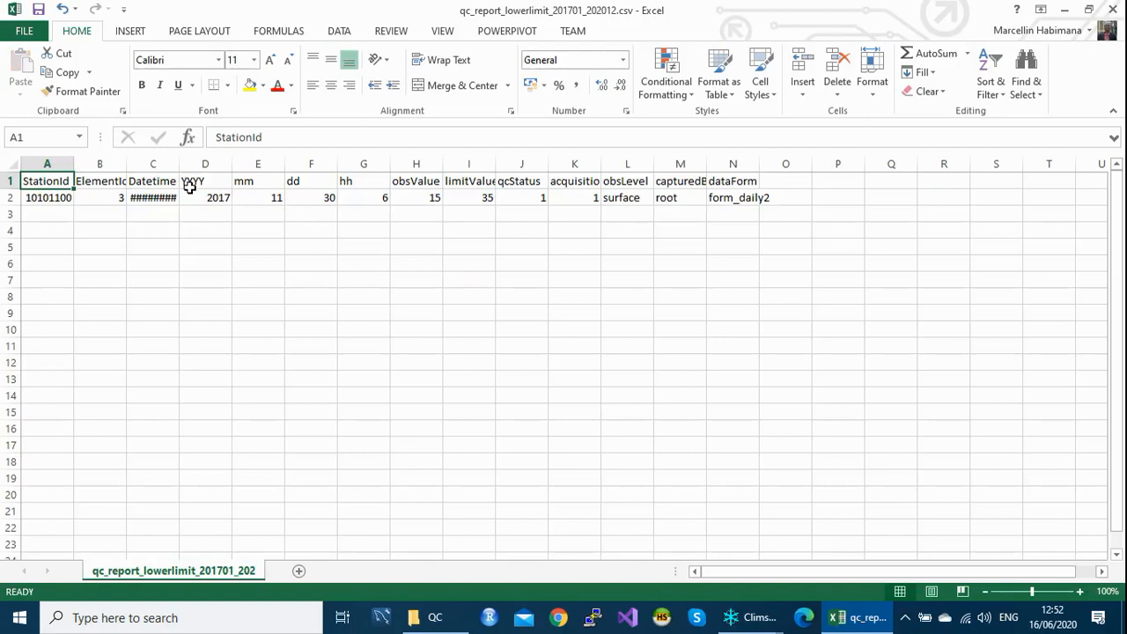
pyautogui.moveTo(178, 160); pyautogui.dragTo(179, 160)
pyautogui.doubleClick(179, 160)
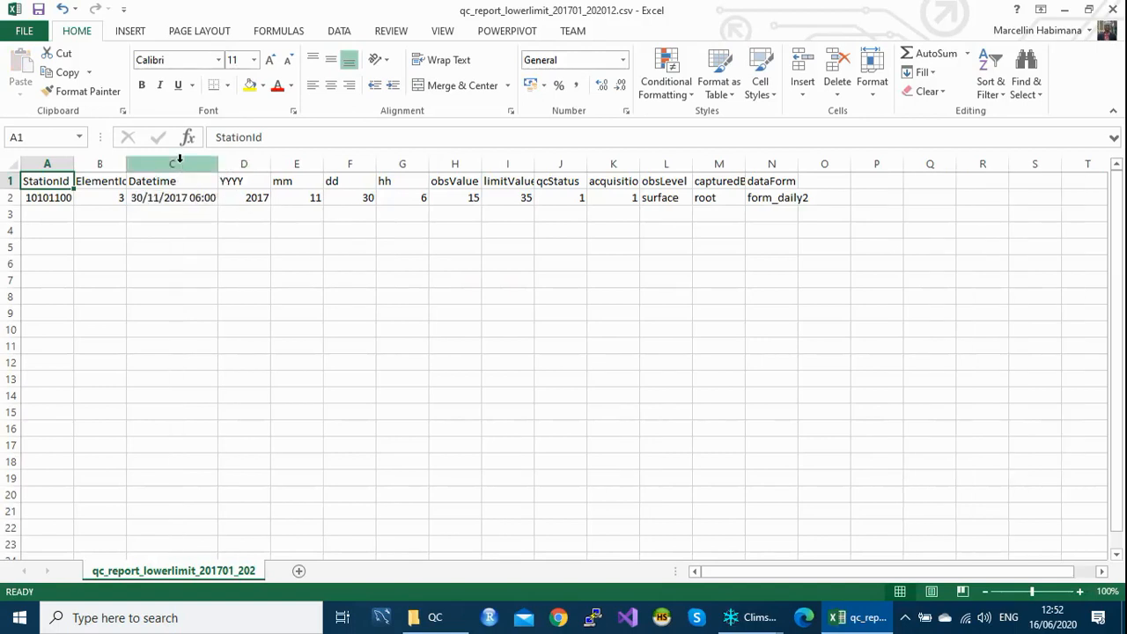
pyautogui.click(104, 198)
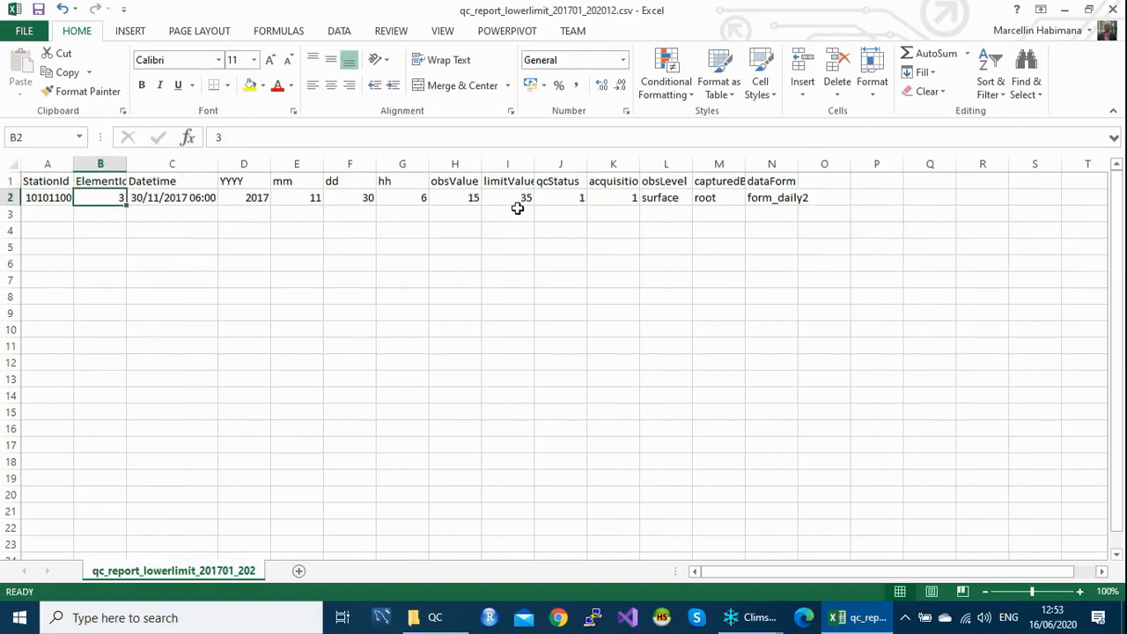
pyautogui.click(456, 199)
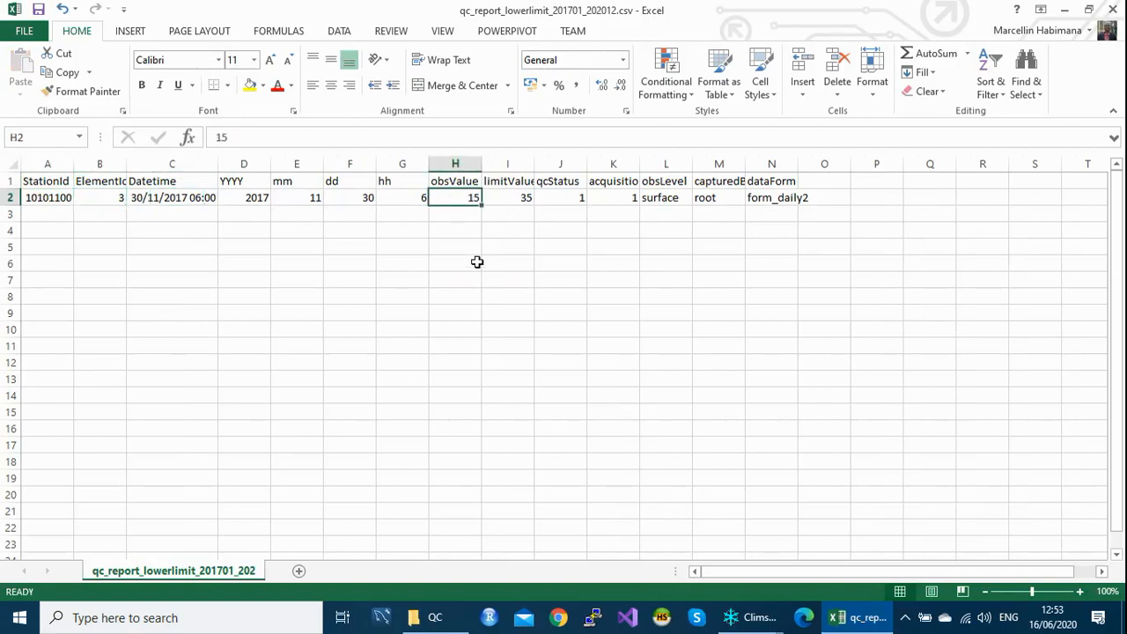
pyautogui.click(523, 197)
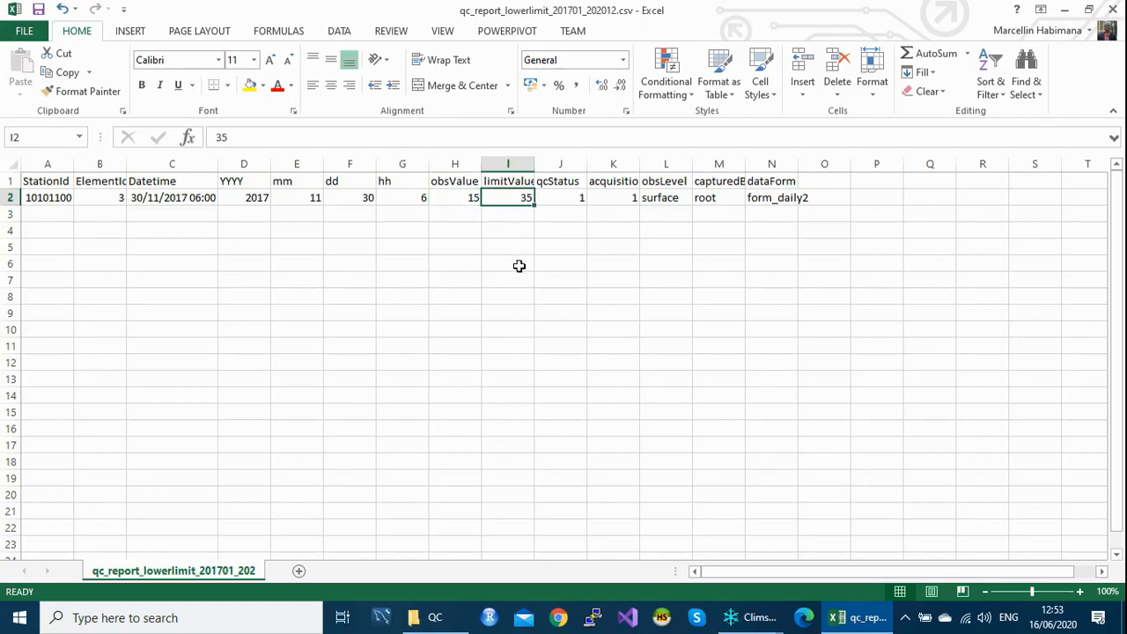
pyautogui.click(455, 196)
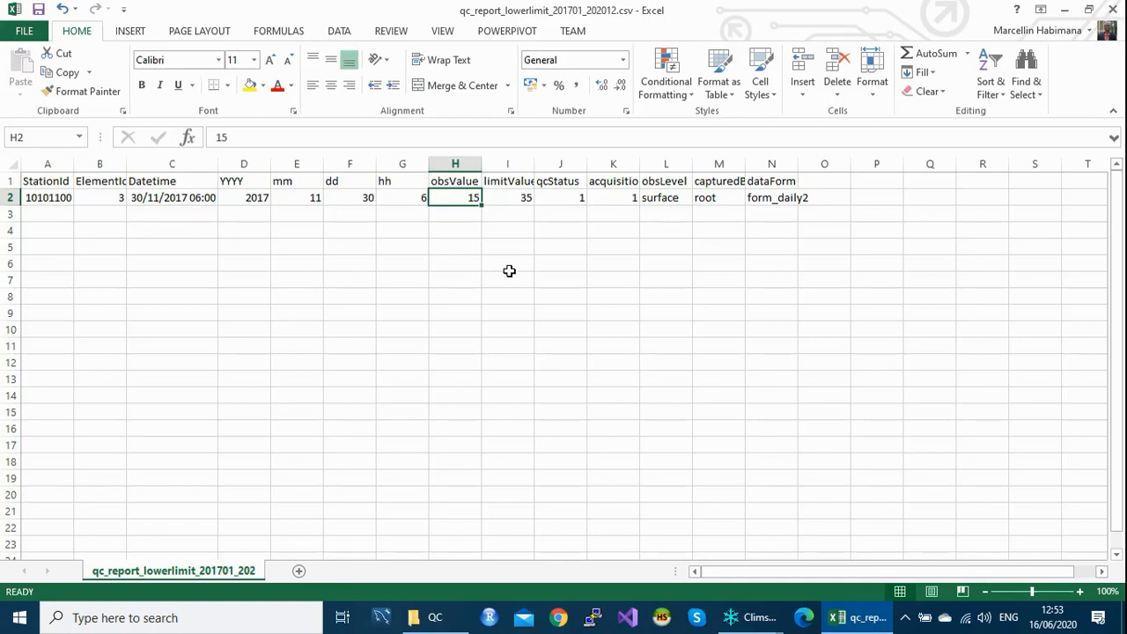
pyautogui.click(465, 236)
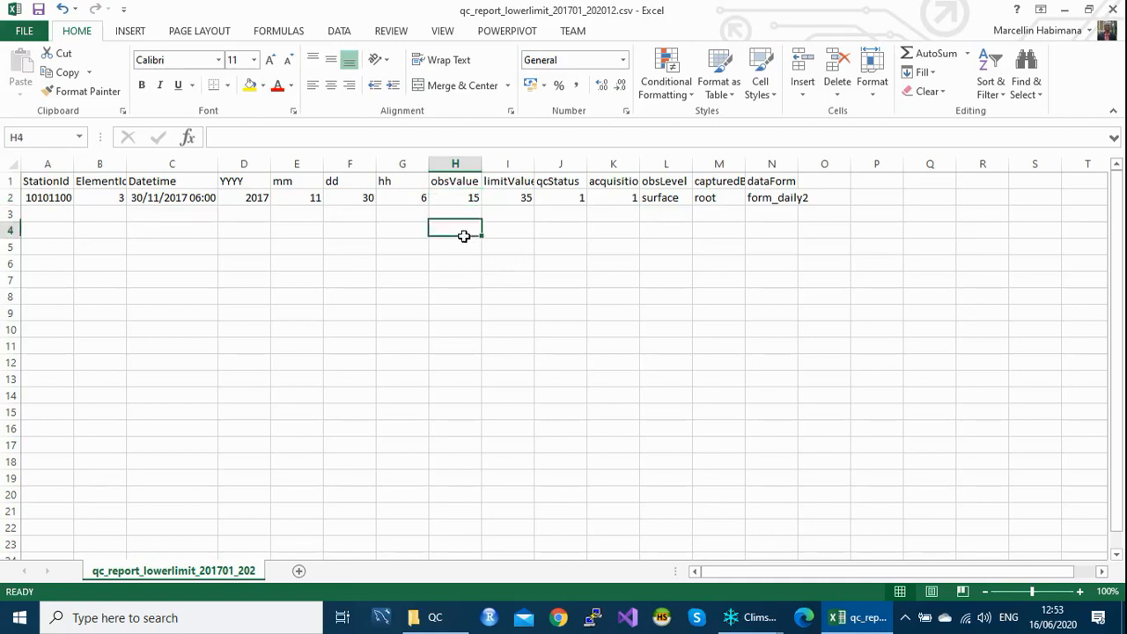
# - Set the element 3 record's obsValue to 150 in the lower-limit report
pyautogui.click(465, 198)
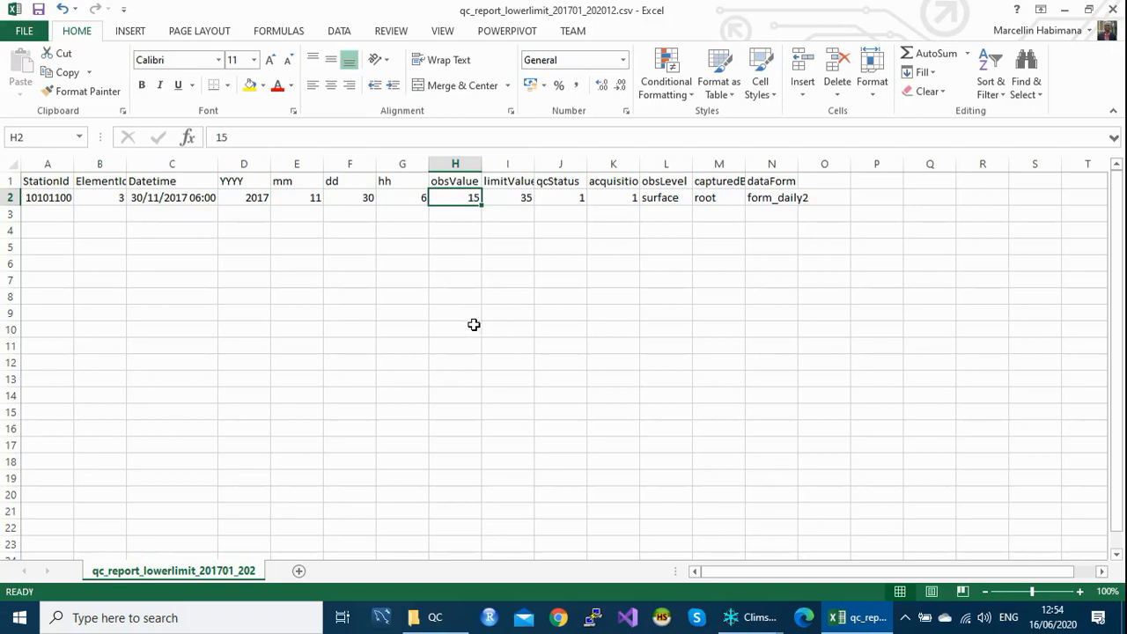
pyautogui.doubleClick(451, 193)
pyautogui.write('0')
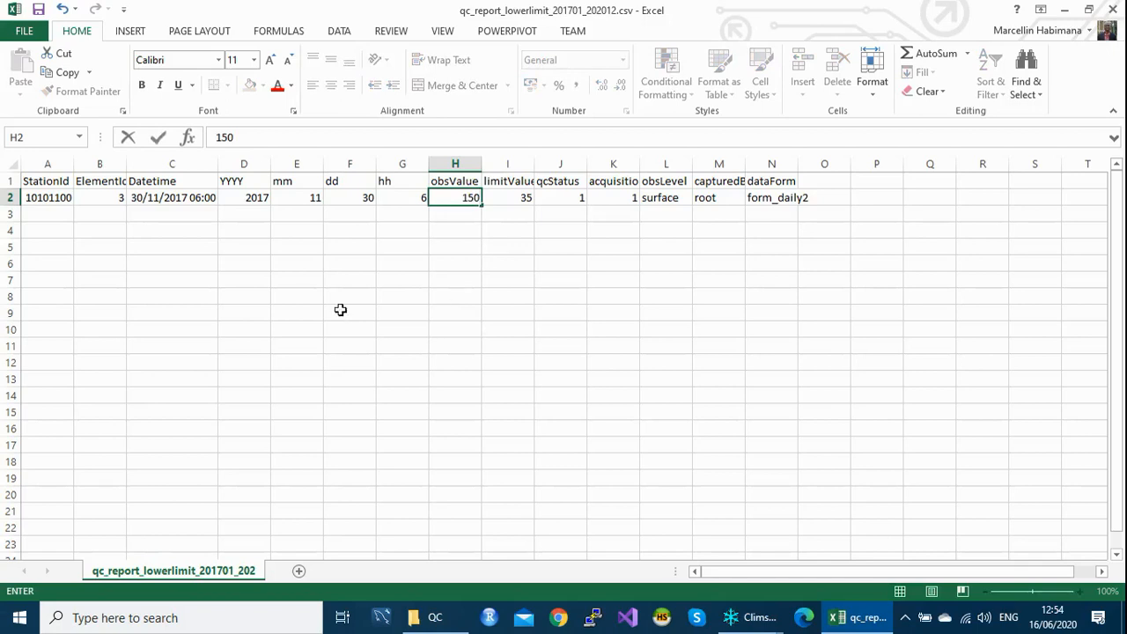
# - Save the edited lower-limit report in the QC folder as qc_report_lowerlimit_201701_202012_updated.csv, keeping the CSV format, and close it
pyautogui.click(24, 32)
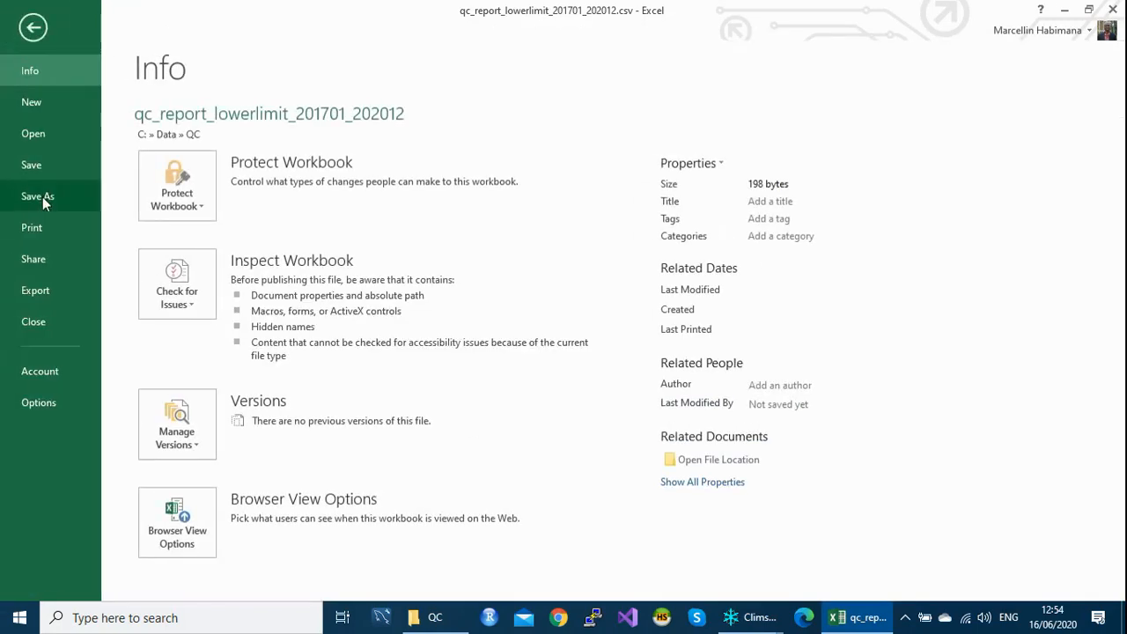
pyautogui.click(42, 196)
pyautogui.click(454, 195)
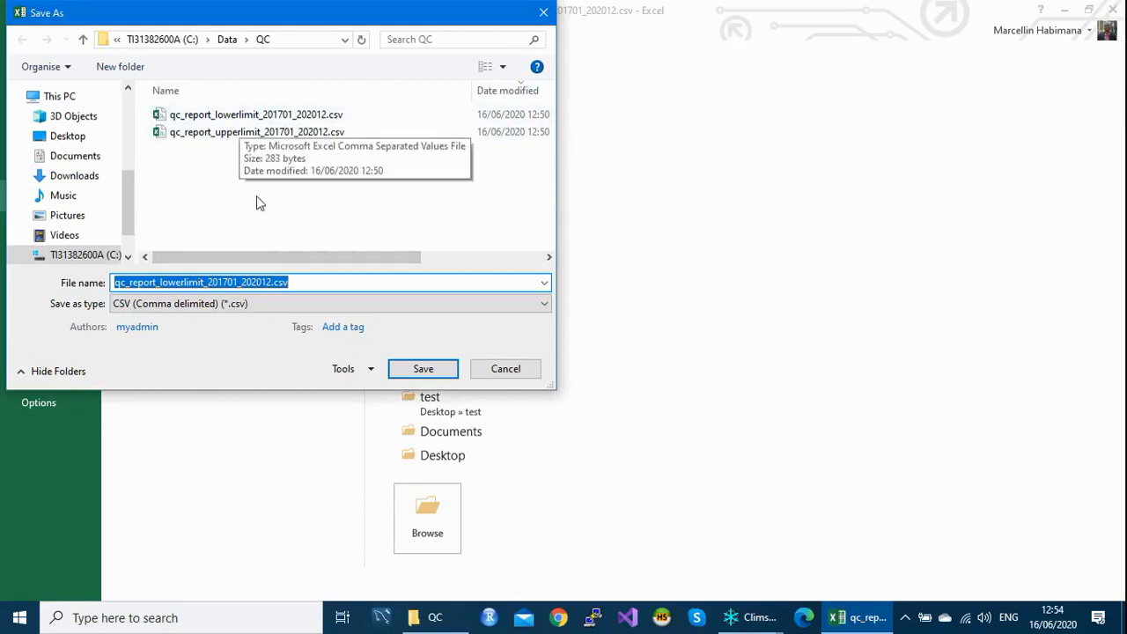
pyautogui.click(271, 282)
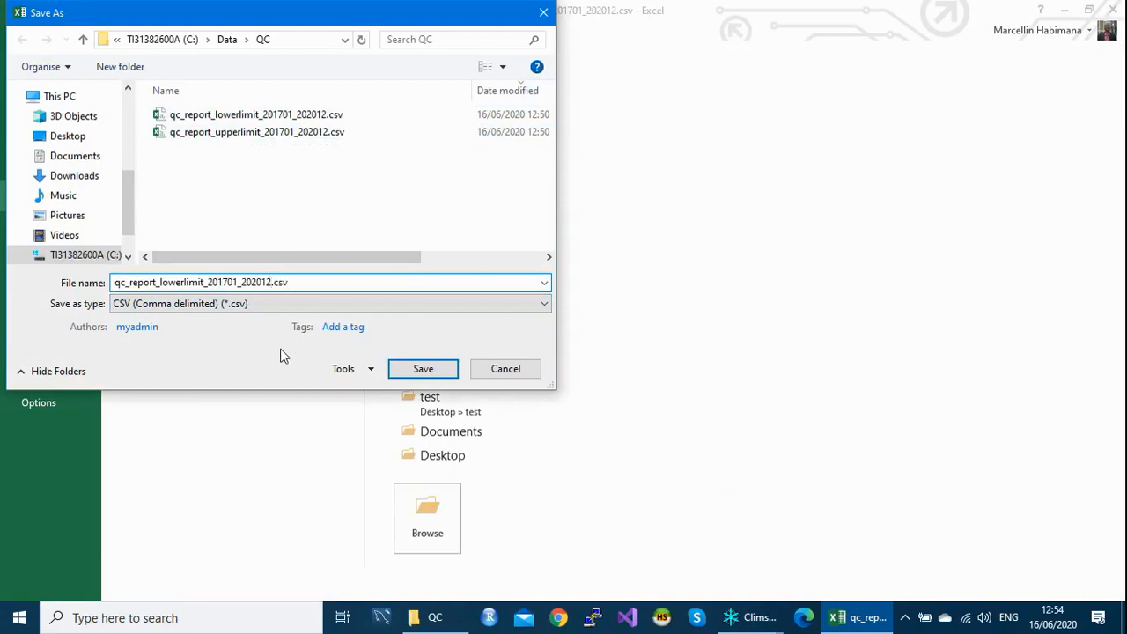
pyautogui.write('_updated')
pyautogui.click(423, 369)
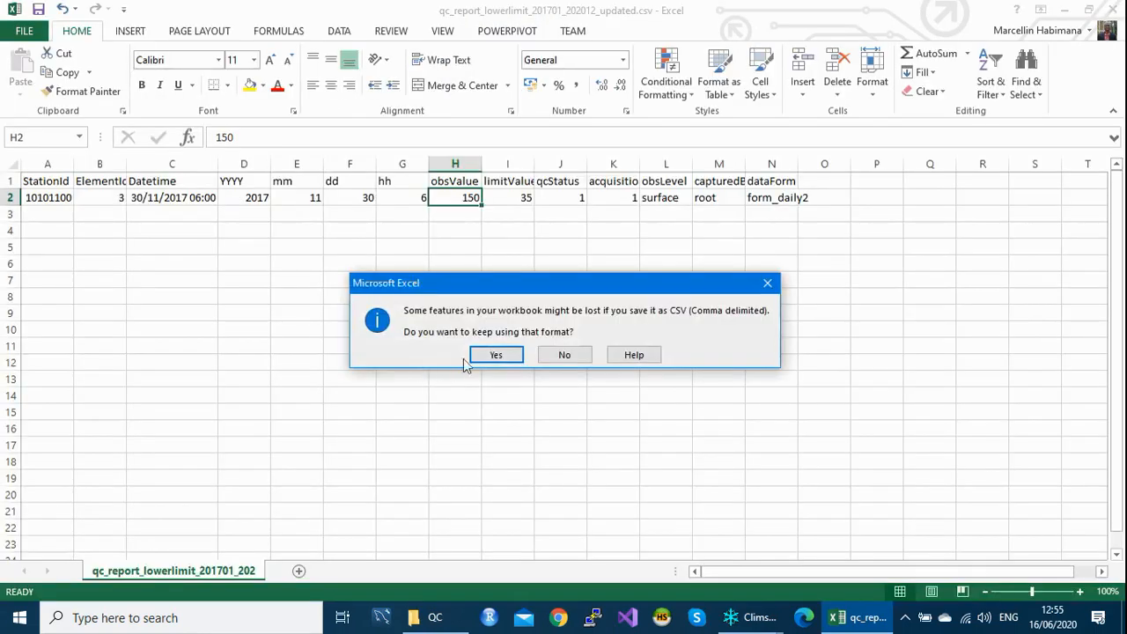
pyautogui.click(503, 356)
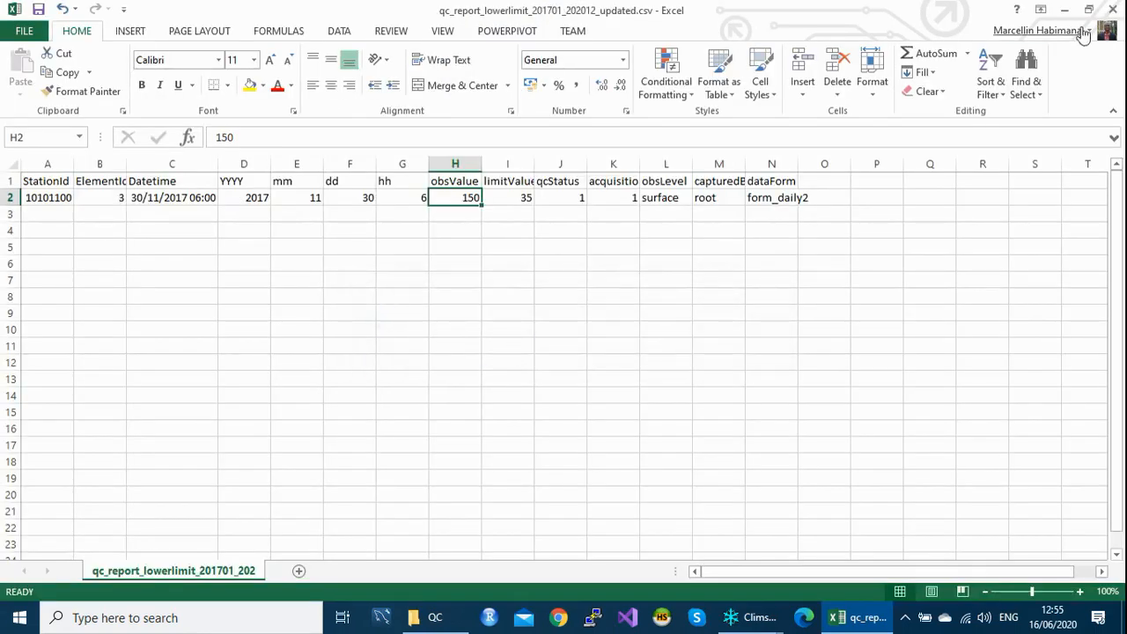
pyautogui.click(1112, 9)
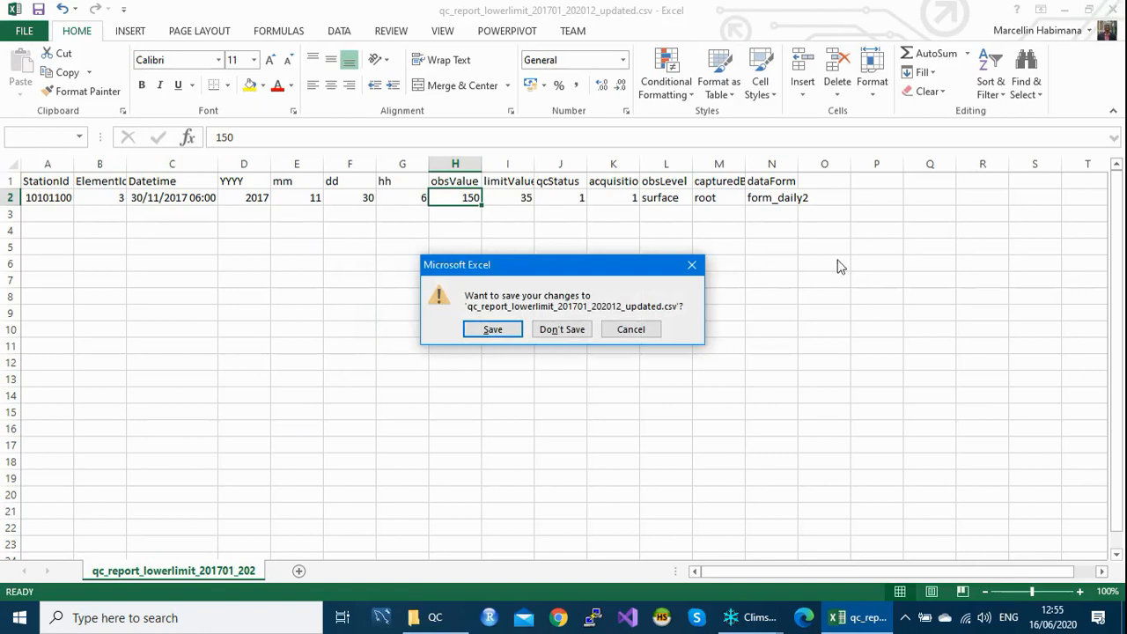
pyautogui.click(562, 331)
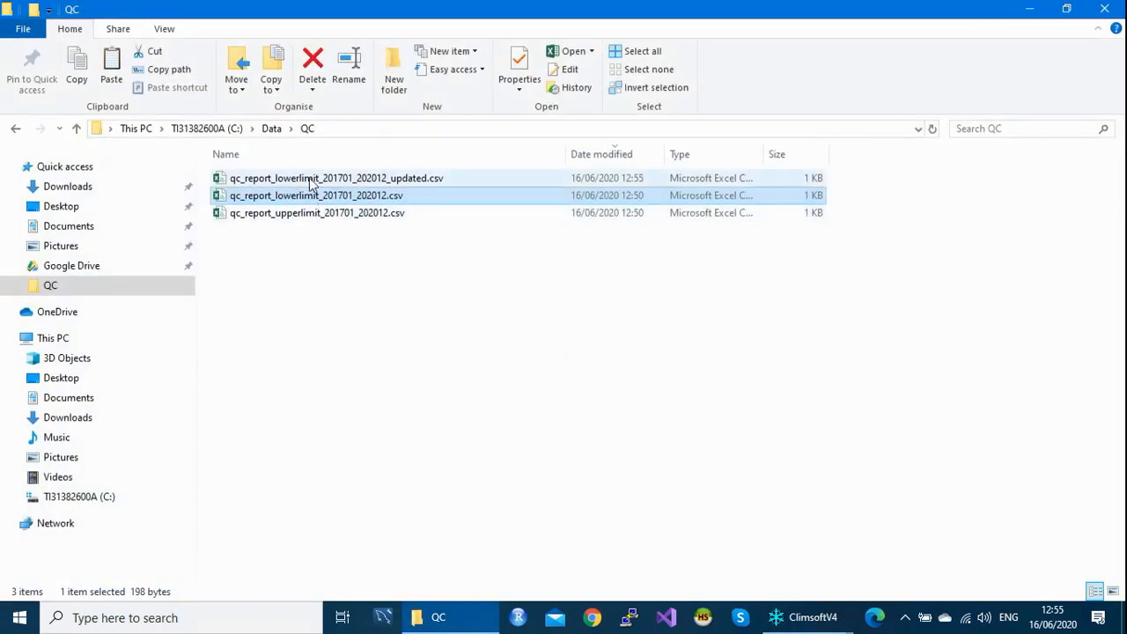
# - Open the original and updated lower-limit reports in turn to compare their observed values, closing each without saving
pyautogui.doubleClick(319, 198)
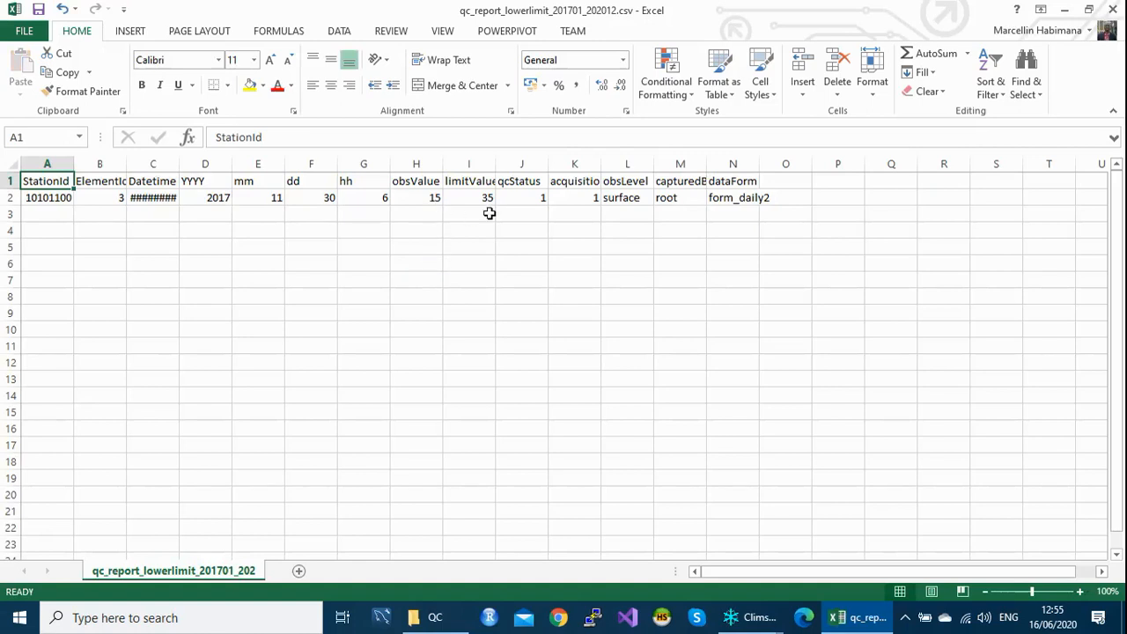
pyautogui.click(1110, 10)
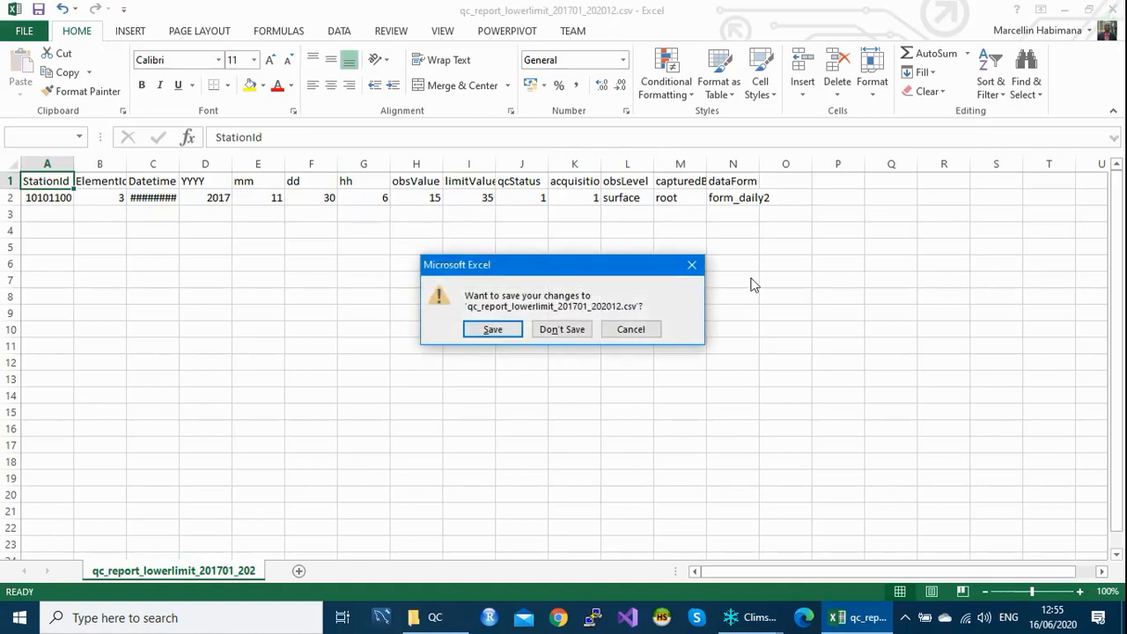
pyautogui.click(556, 329)
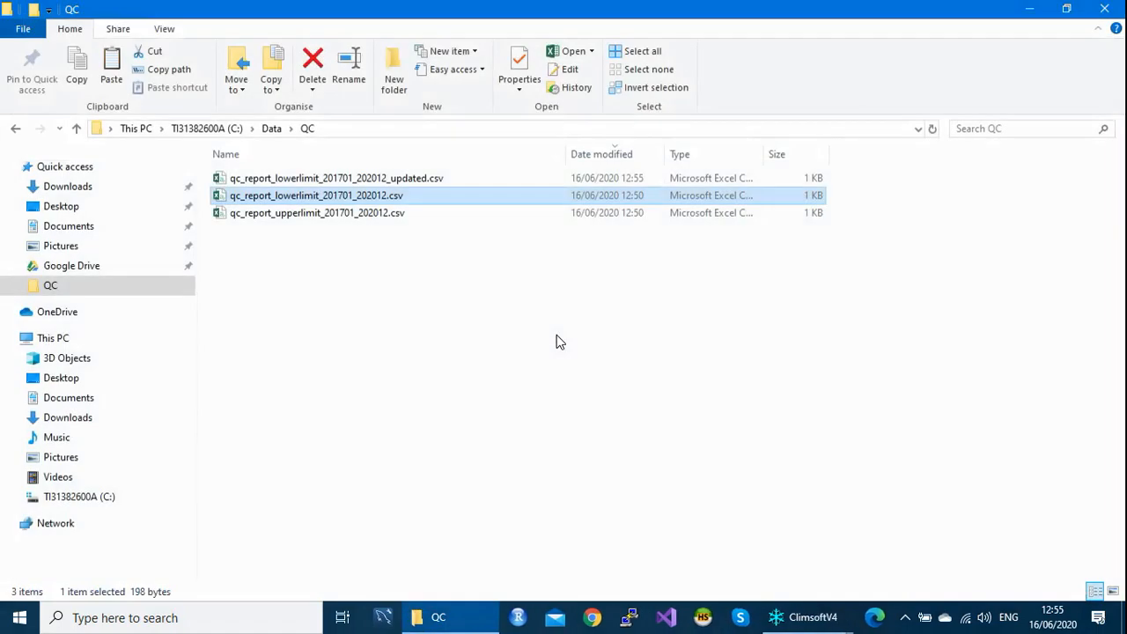
pyautogui.doubleClick(333, 179)
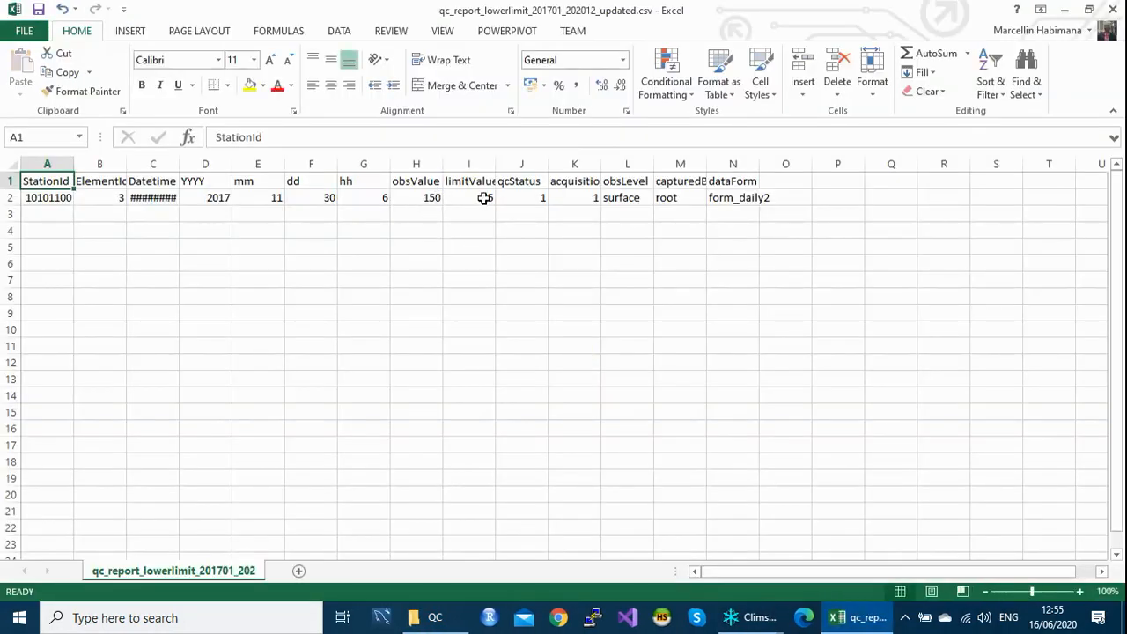
pyautogui.click(1114, 10)
pyautogui.click(552, 335)
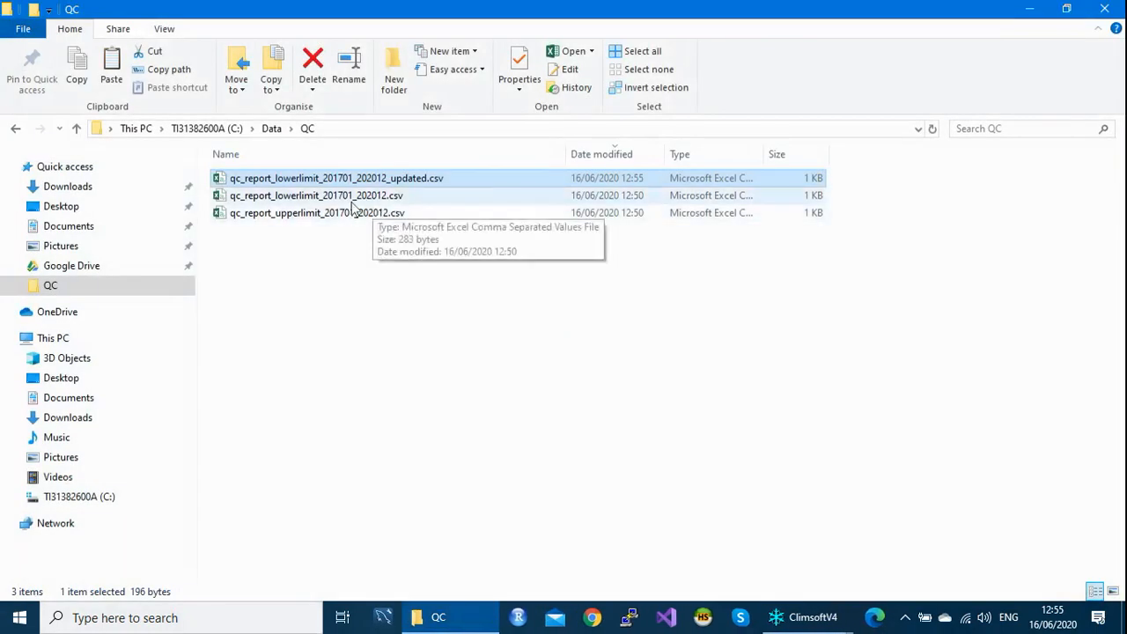
# - Open qc_report_upperlimit_201701_202012.csv, fit the Datetime column to its contents and check the element 2 record's observed value
pyautogui.doubleClick(274, 215)
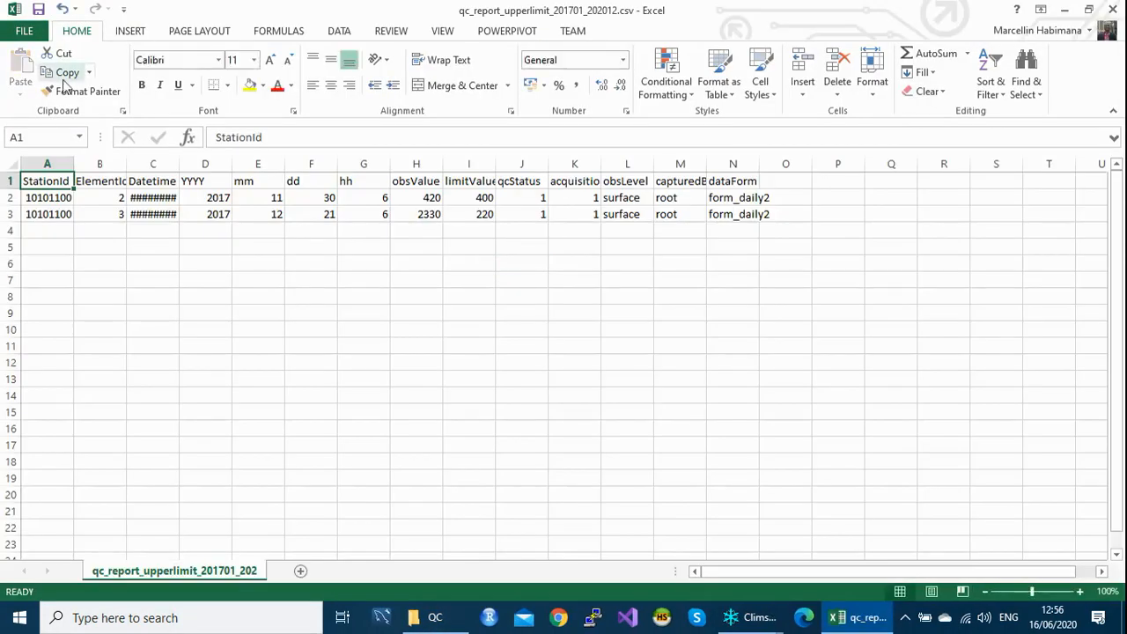
pyautogui.doubleClick(176, 156)
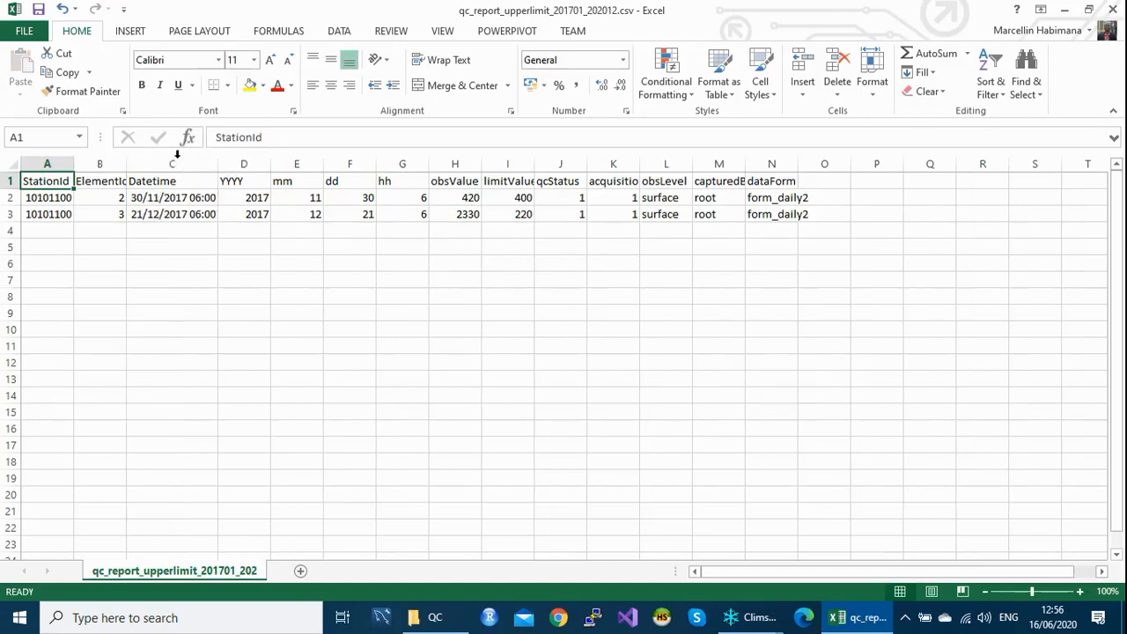
pyautogui.click(89, 197)
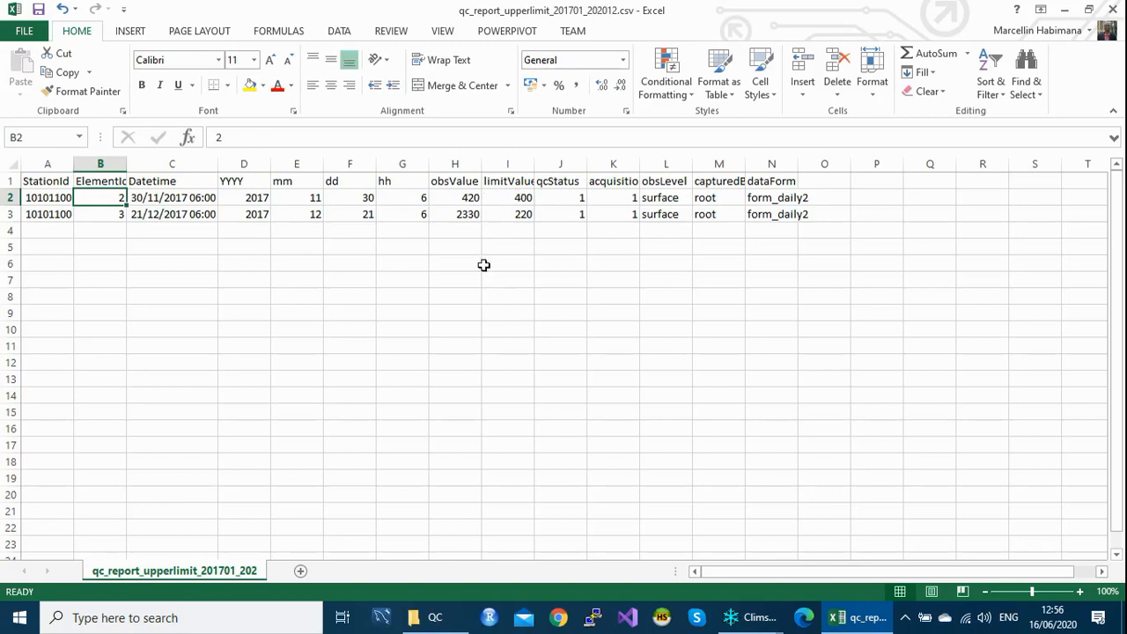
pyautogui.click(459, 199)
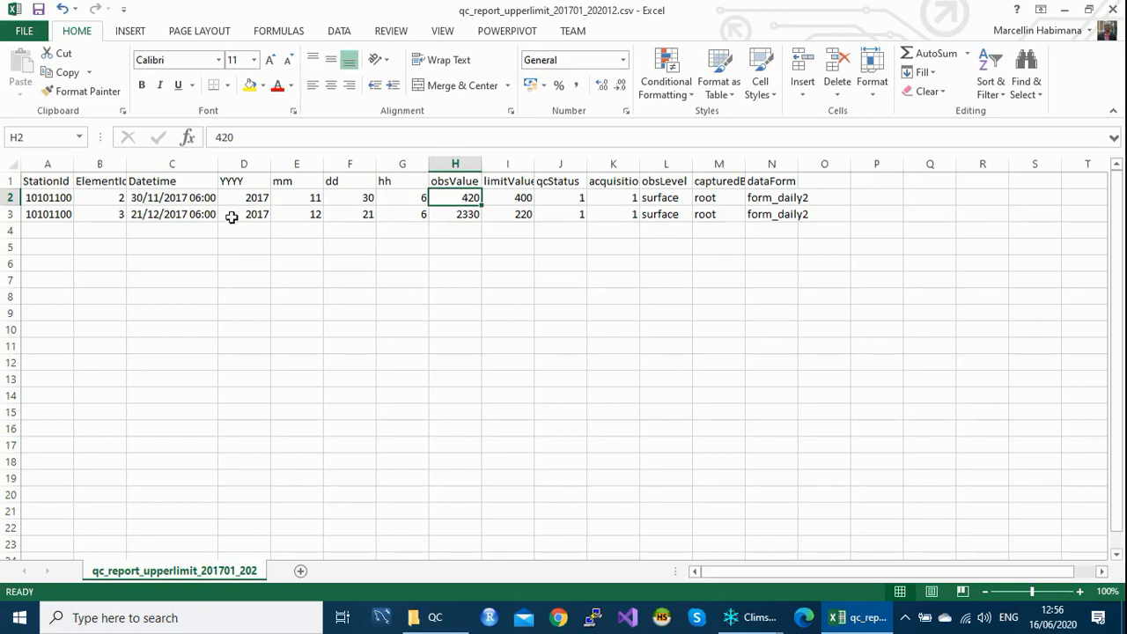
# - Set the element 3 record's obsValue to 230 in the upper-limit report
pyautogui.click(103, 214)
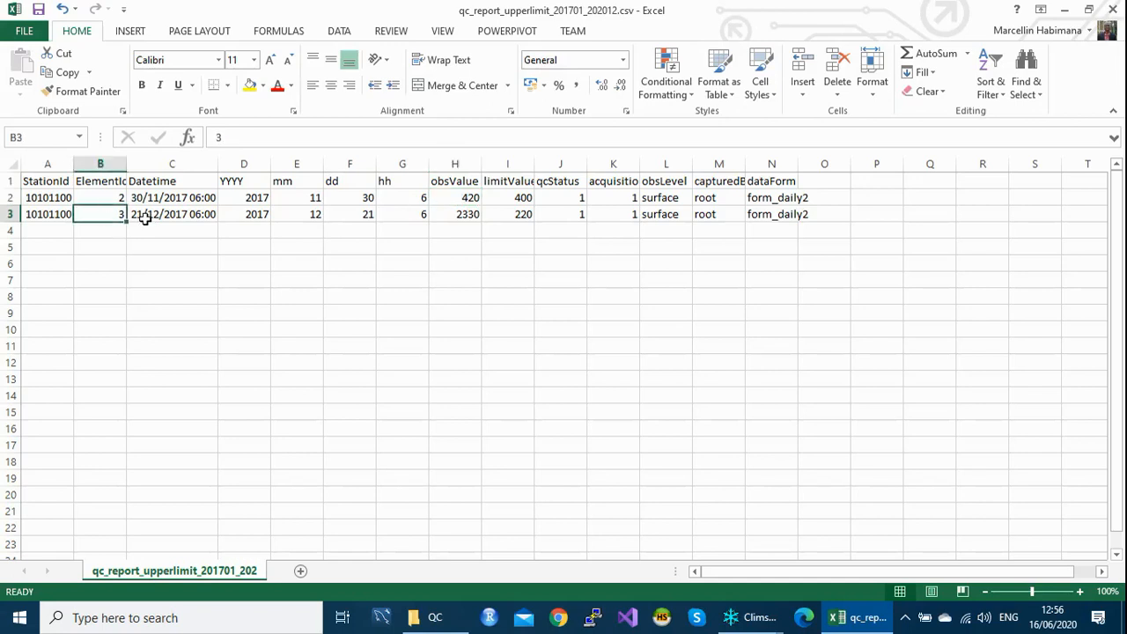
pyautogui.click(455, 216)
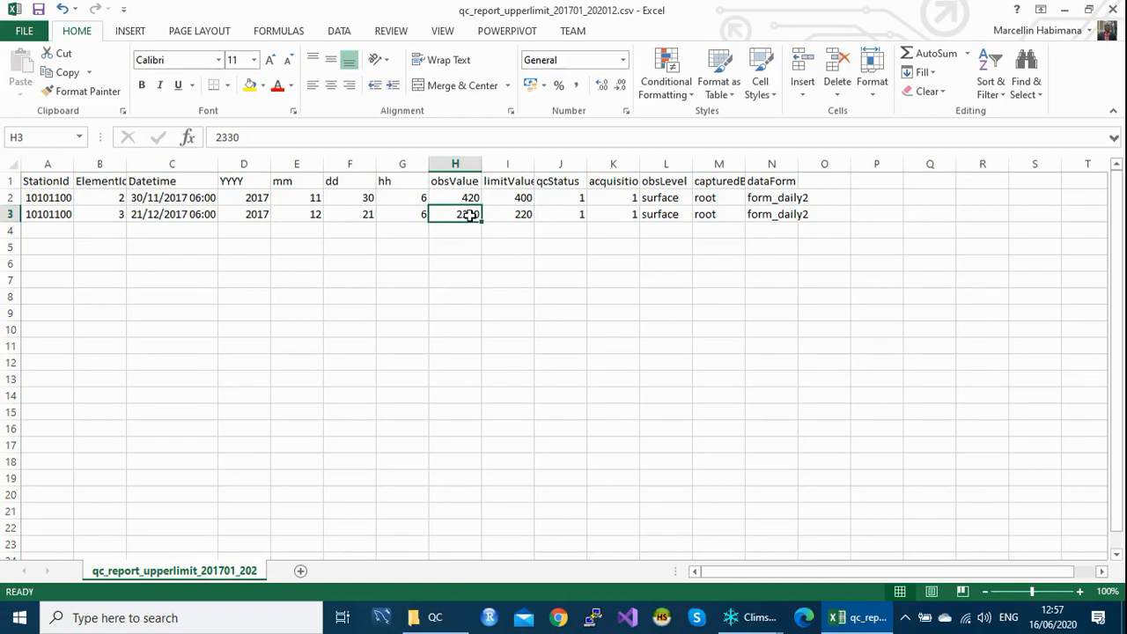
pyautogui.write('230')
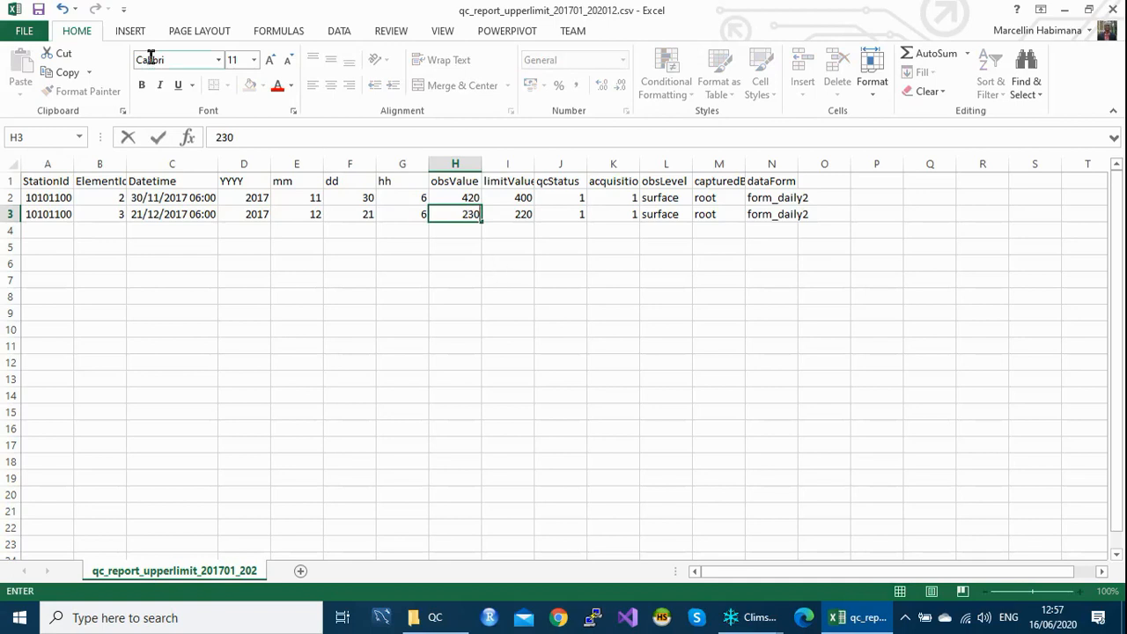
# - Save the edited upper-limit report in the QC folder as qc_report_upperlimit_201701_202012_updated.csv, keeping the CSV format, and close it
pyautogui.click(23, 33)
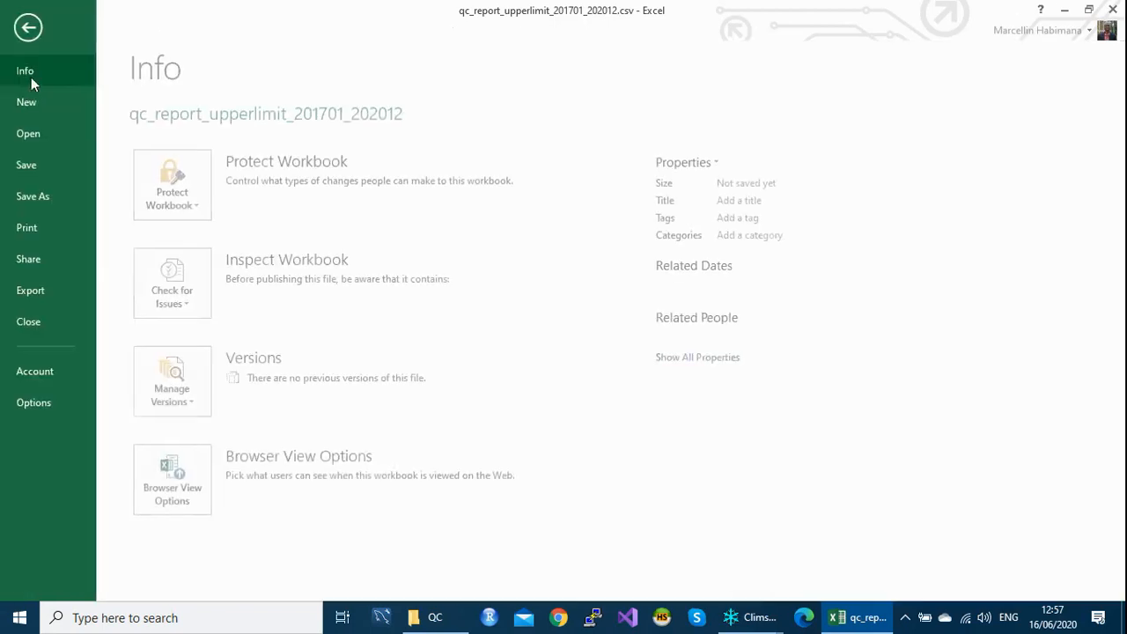
pyautogui.click(44, 195)
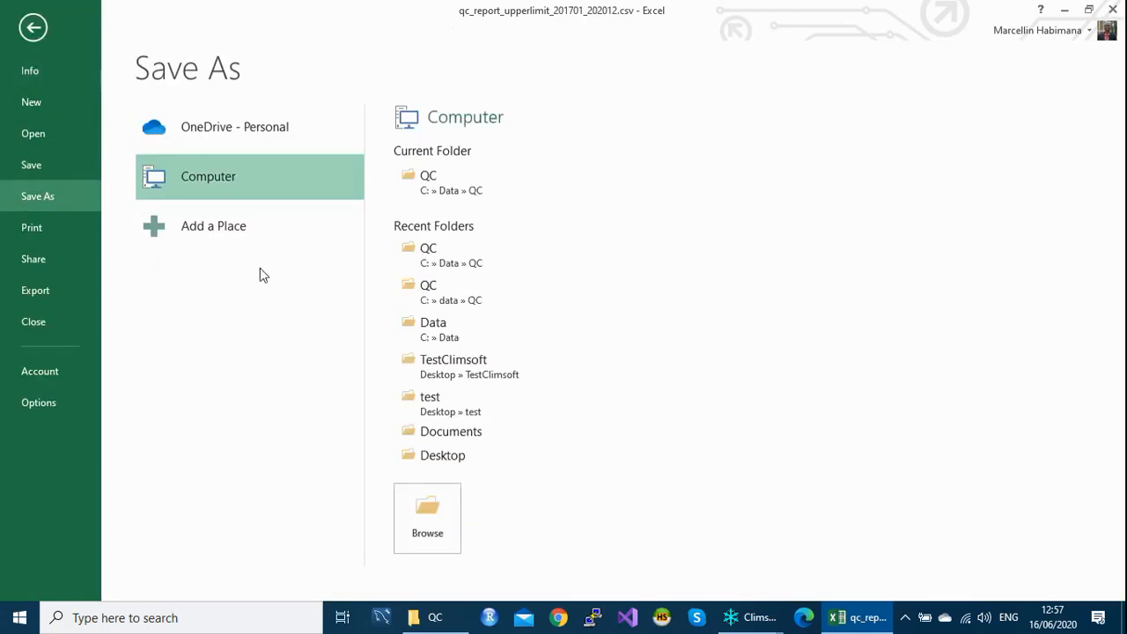
pyautogui.click(449, 187)
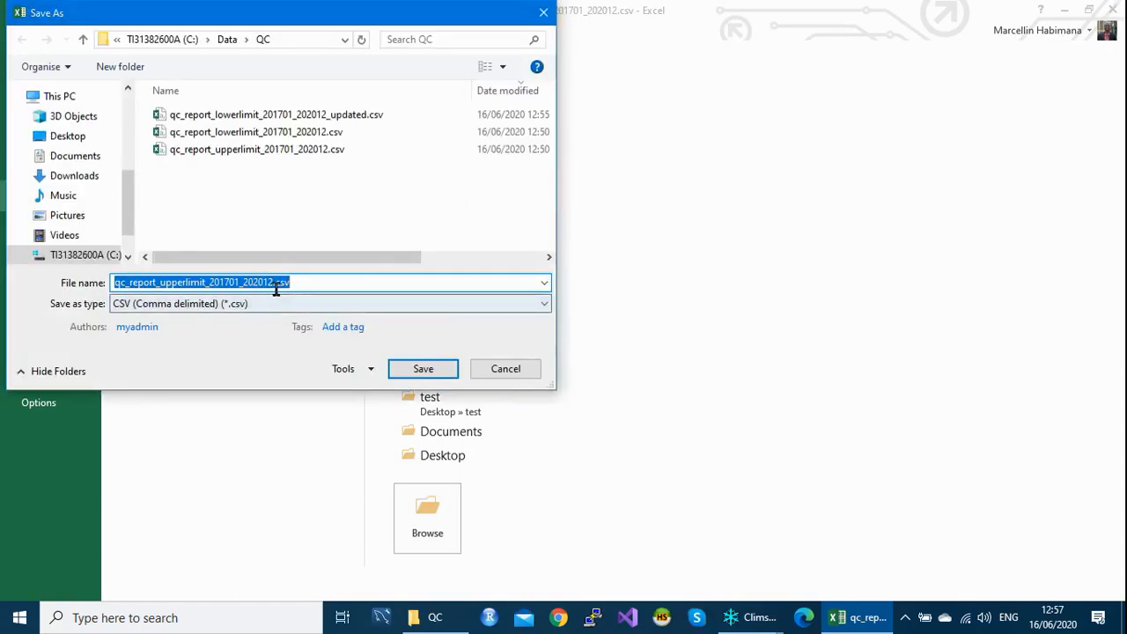
pyautogui.click(272, 279)
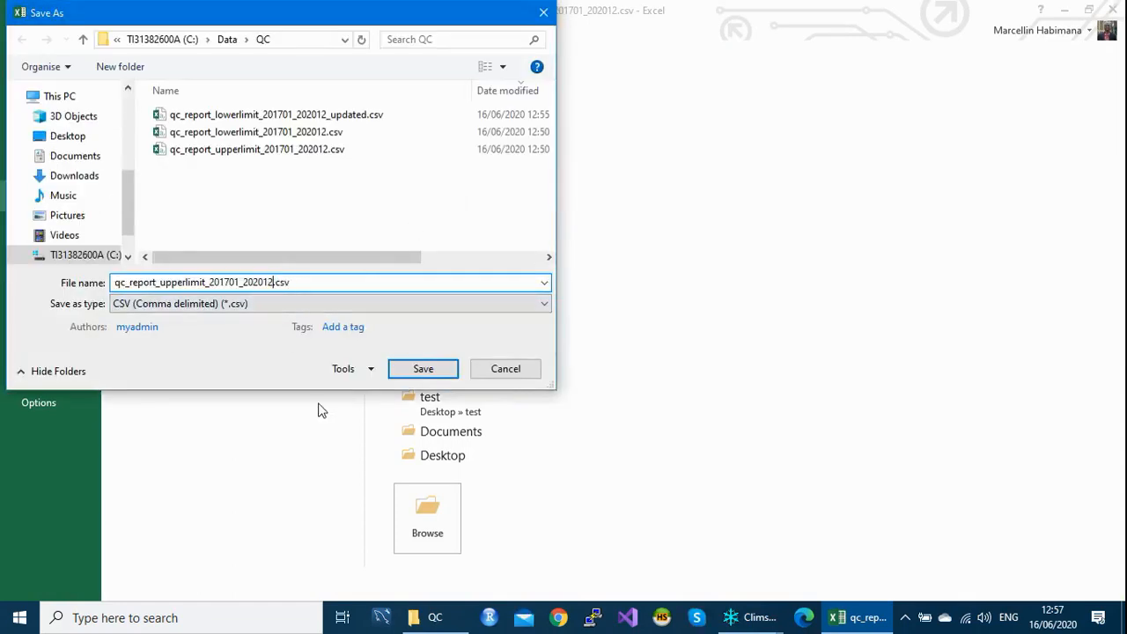
pyautogui.write('_up')
pyautogui.write('dated')
pyautogui.click(423, 377)
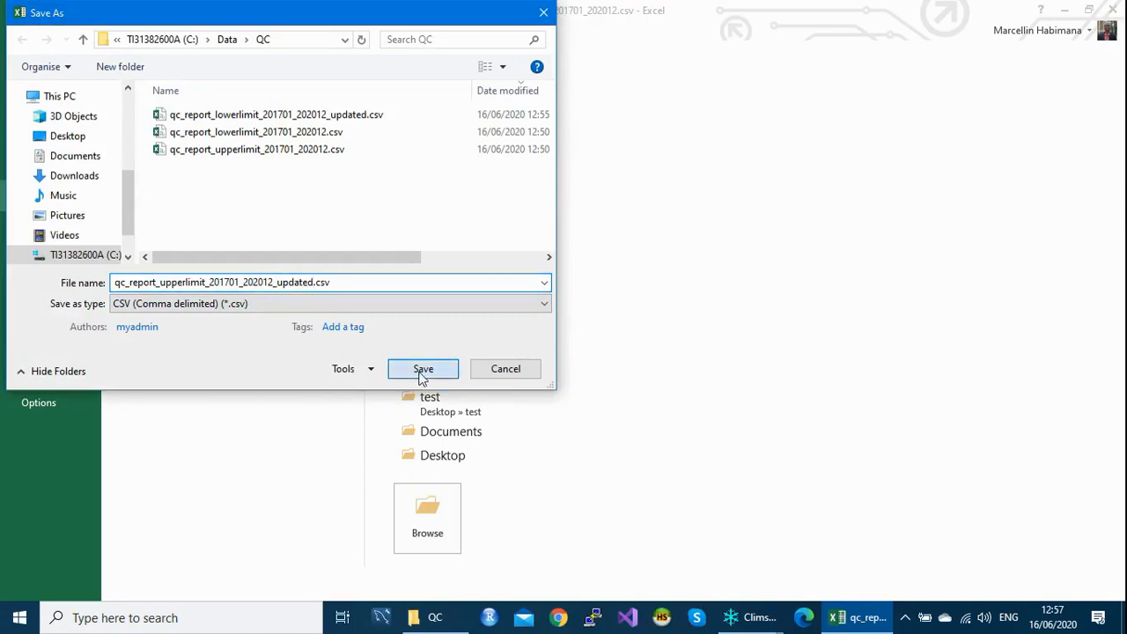
pyautogui.click(479, 357)
pyautogui.click(1110, 10)
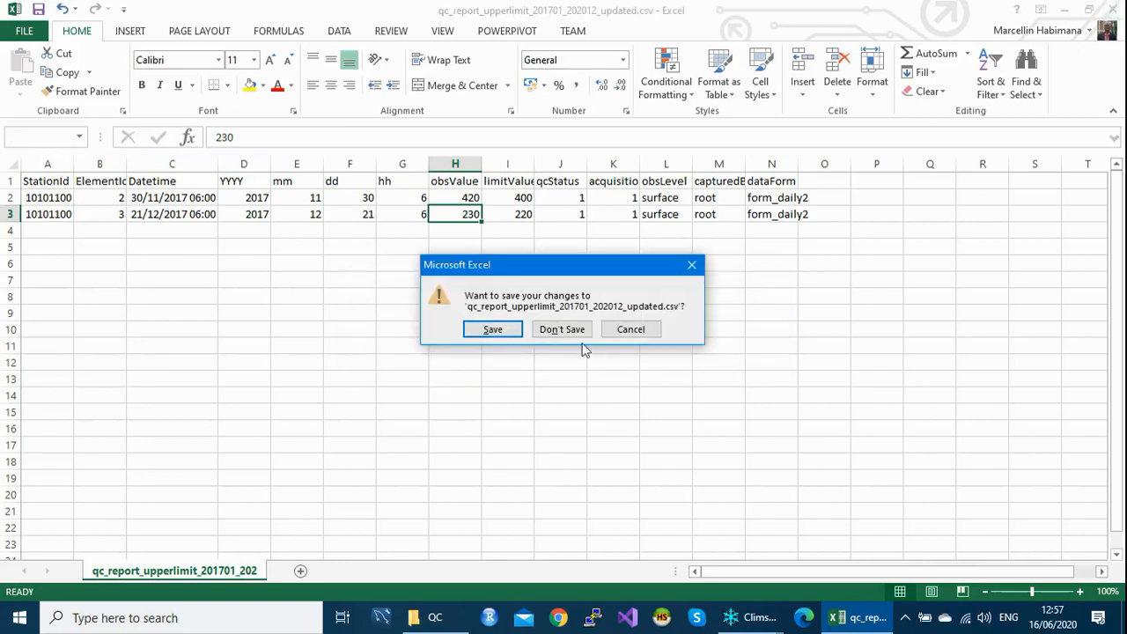
pyautogui.click(572, 329)
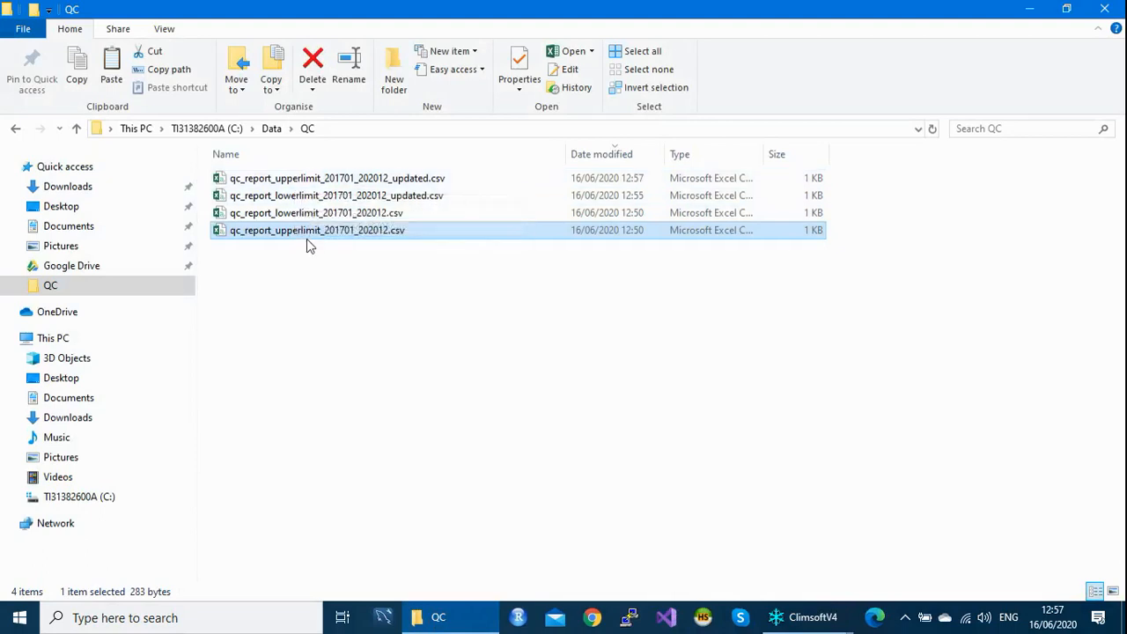
# - Open the original and updated upper-limit reports in turn to compare the element 3 observed values, closing each without saving
pyautogui.click(314, 281)
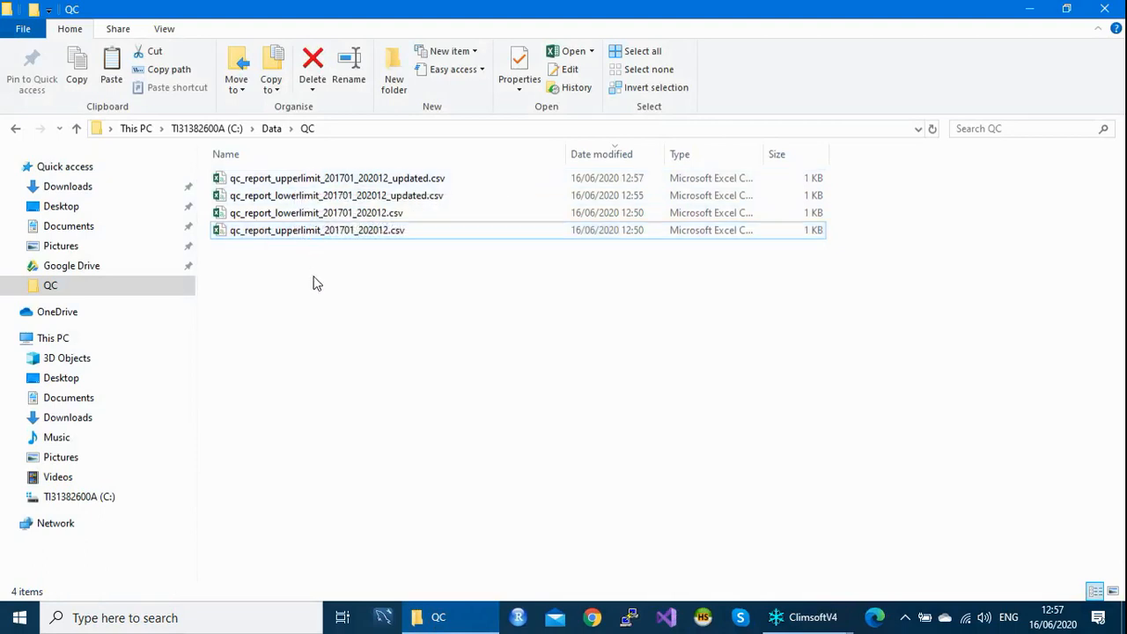
pyautogui.doubleClick(302, 233)
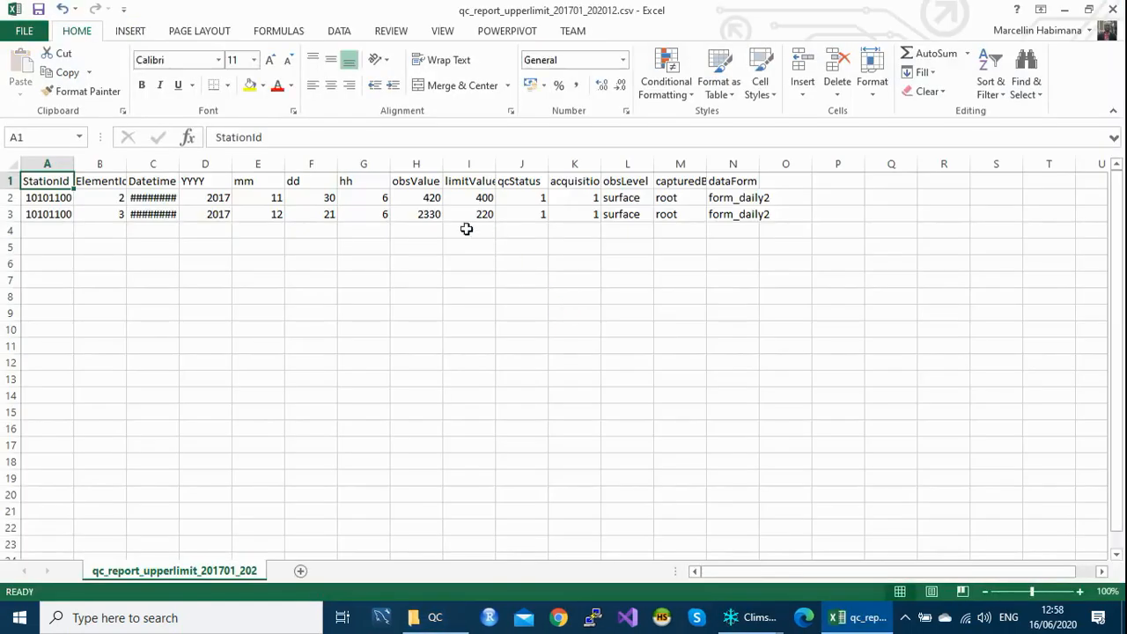
pyautogui.click(1114, 9)
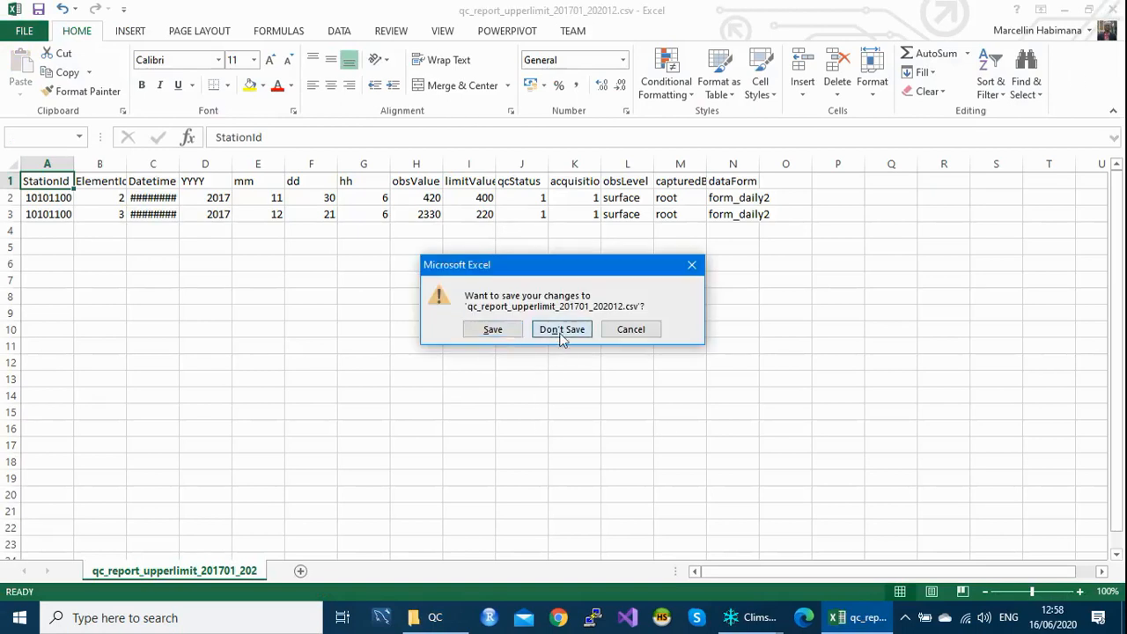
pyautogui.click(561, 331)
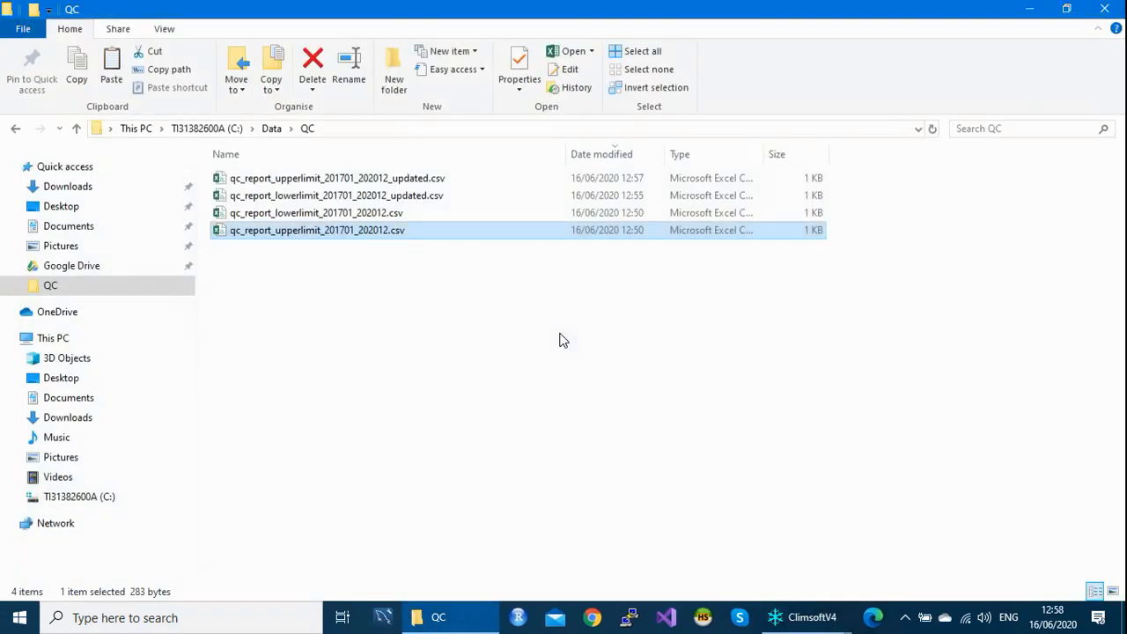
pyautogui.doubleClick(378, 179)
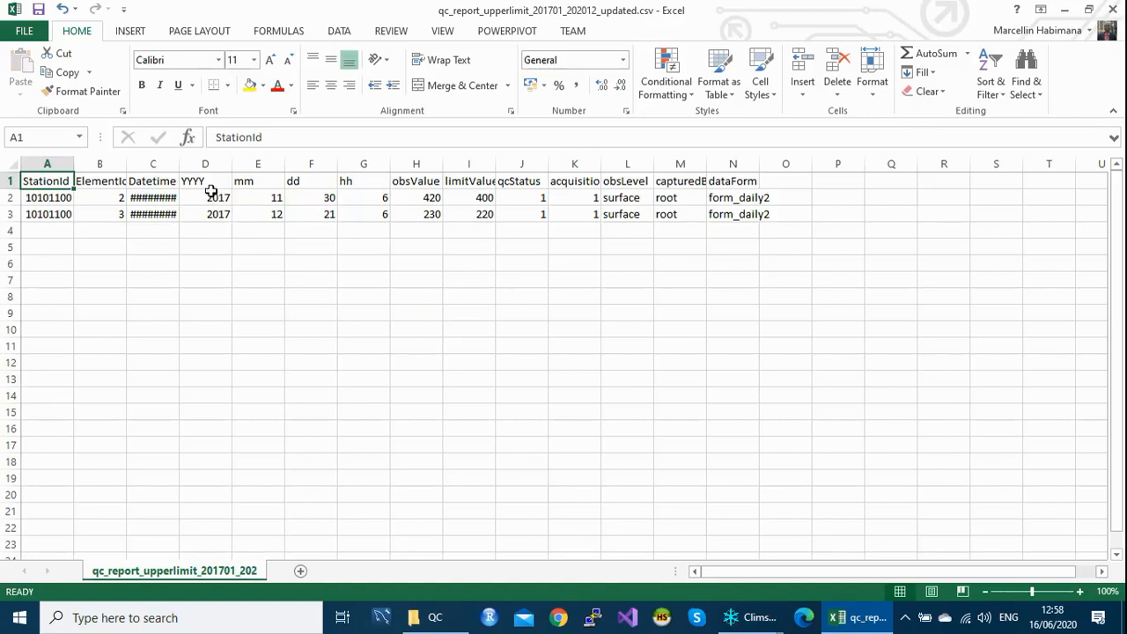
pyautogui.doubleClick(180, 164)
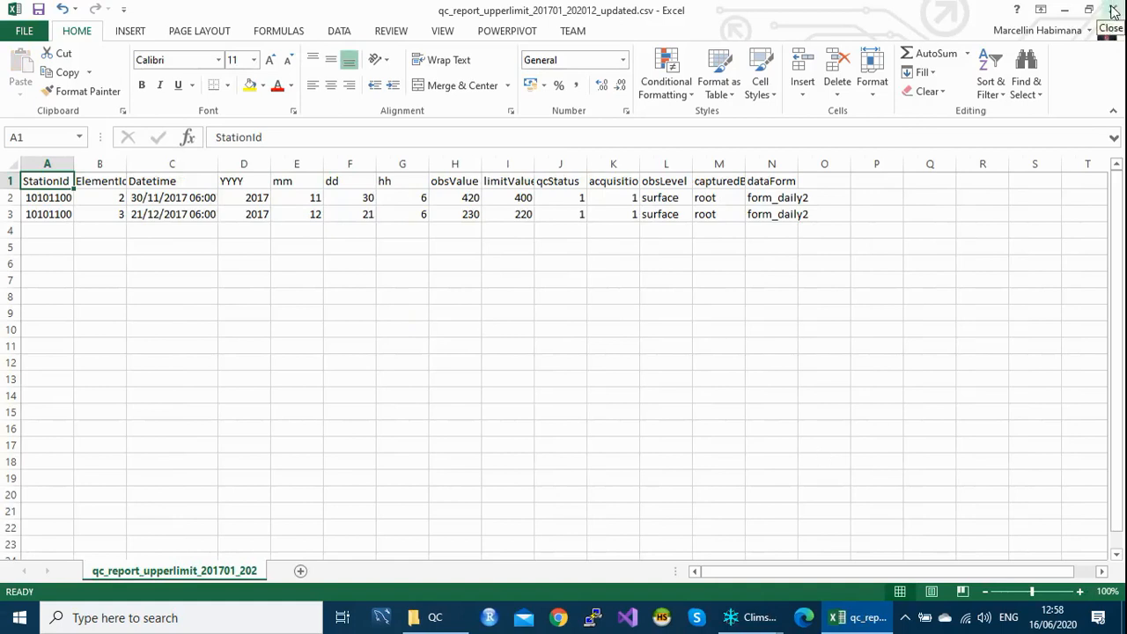
pyautogui.click(1112, 11)
pyautogui.click(562, 329)
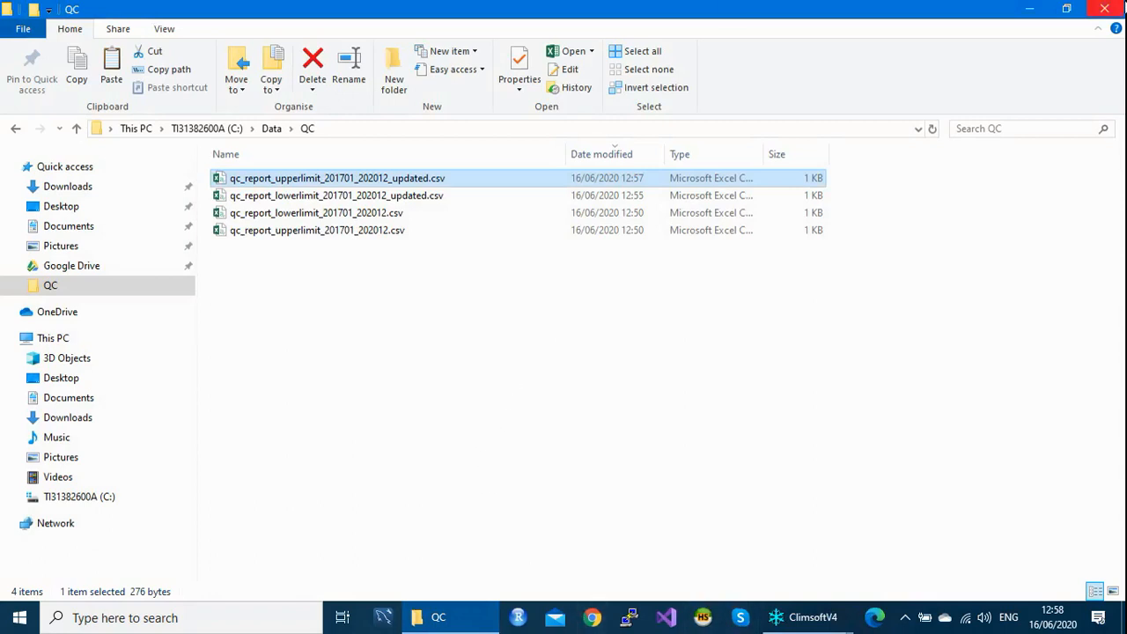
# - Close the QC folder, reopen the Quality Control Checks form in Climsoft and choose inter-element comparison checks
pyautogui.click(1104, 10)
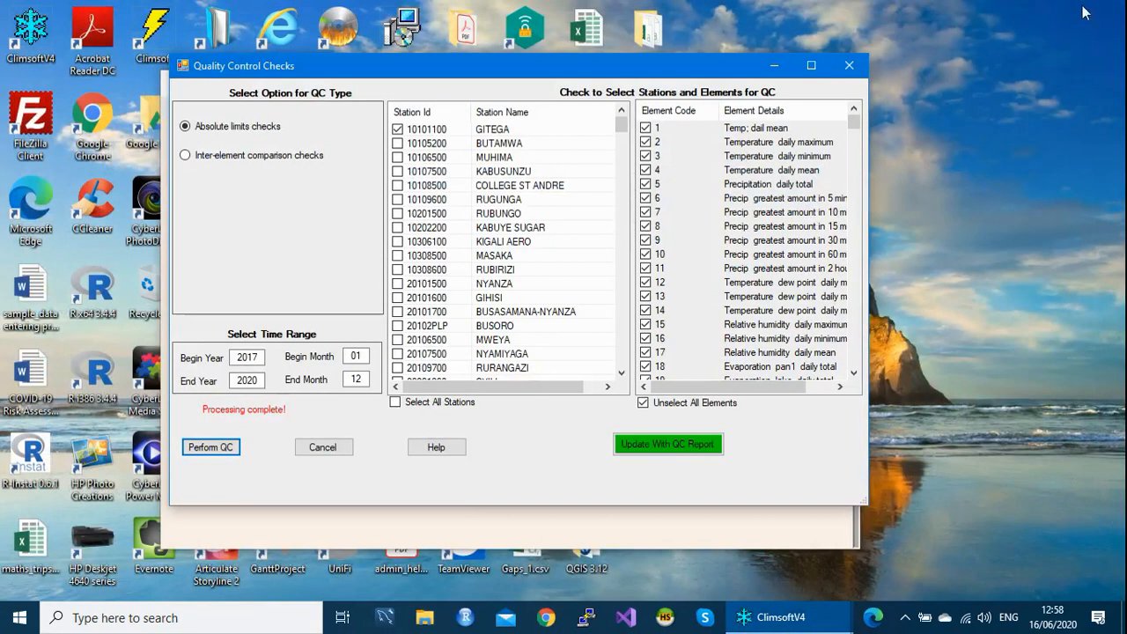
pyautogui.click(848, 65)
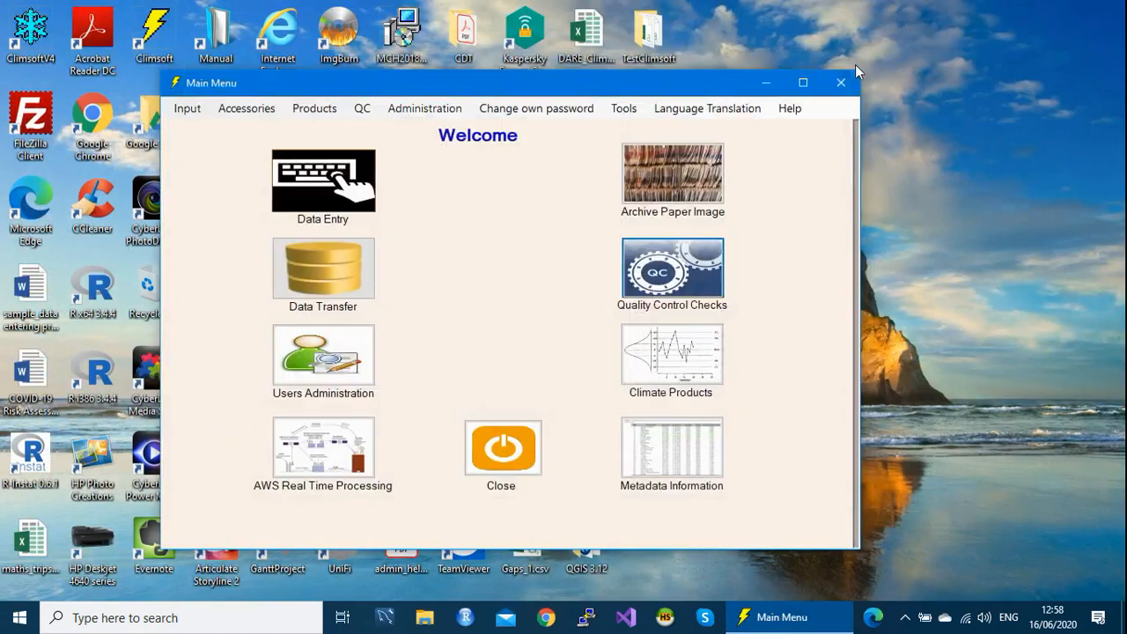
pyautogui.click(691, 279)
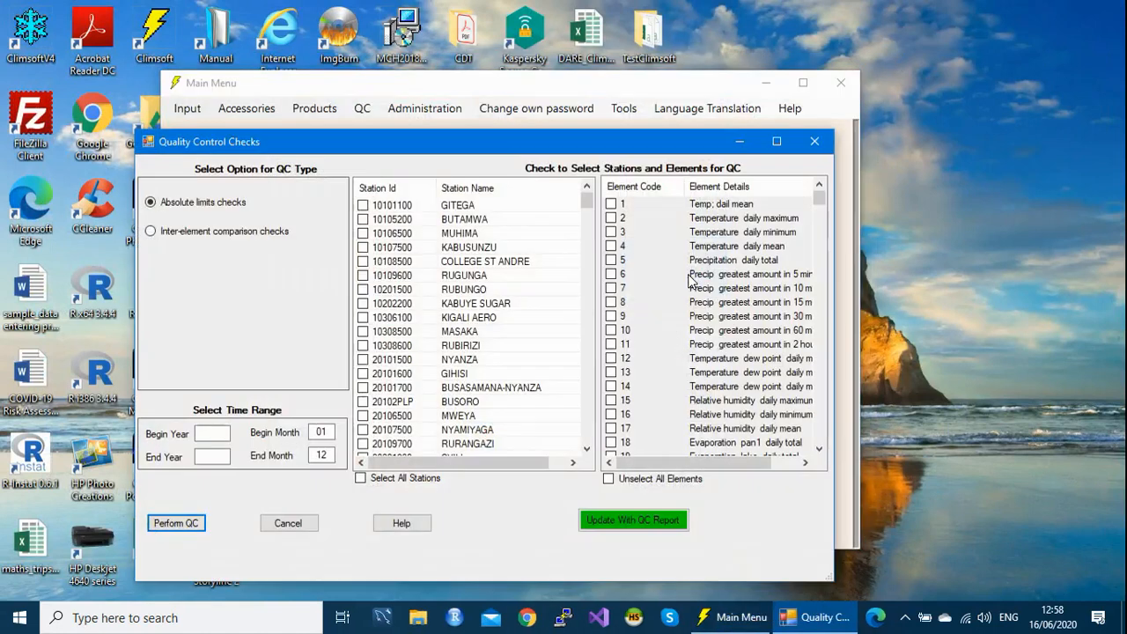
pyautogui.moveTo(607, 144); pyautogui.dragTo(625, 61)
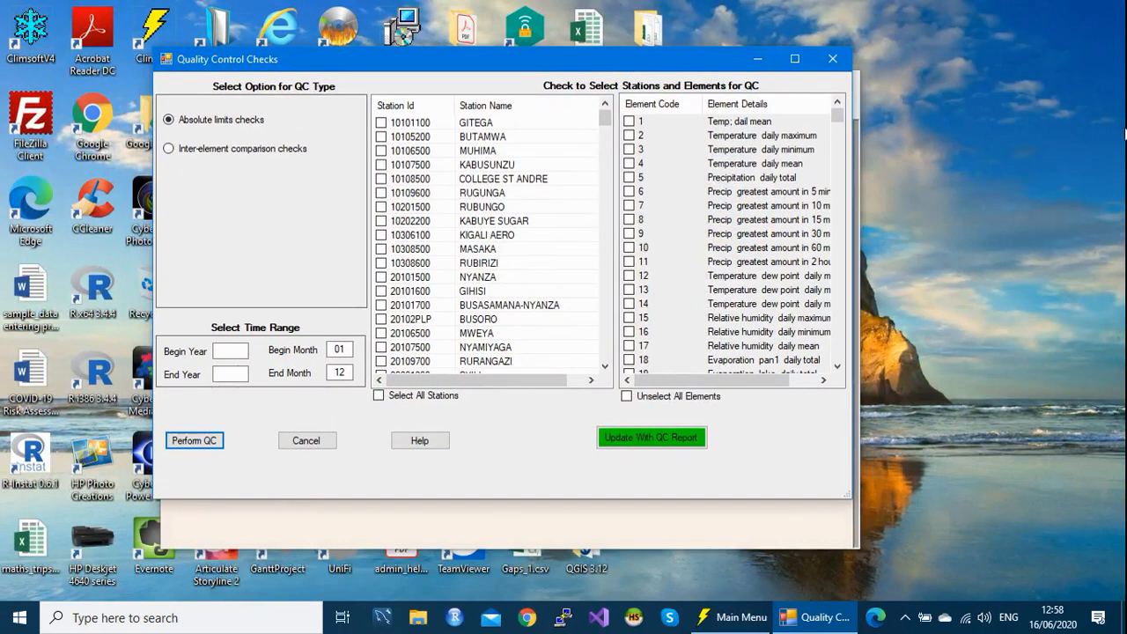
pyautogui.click(167, 150)
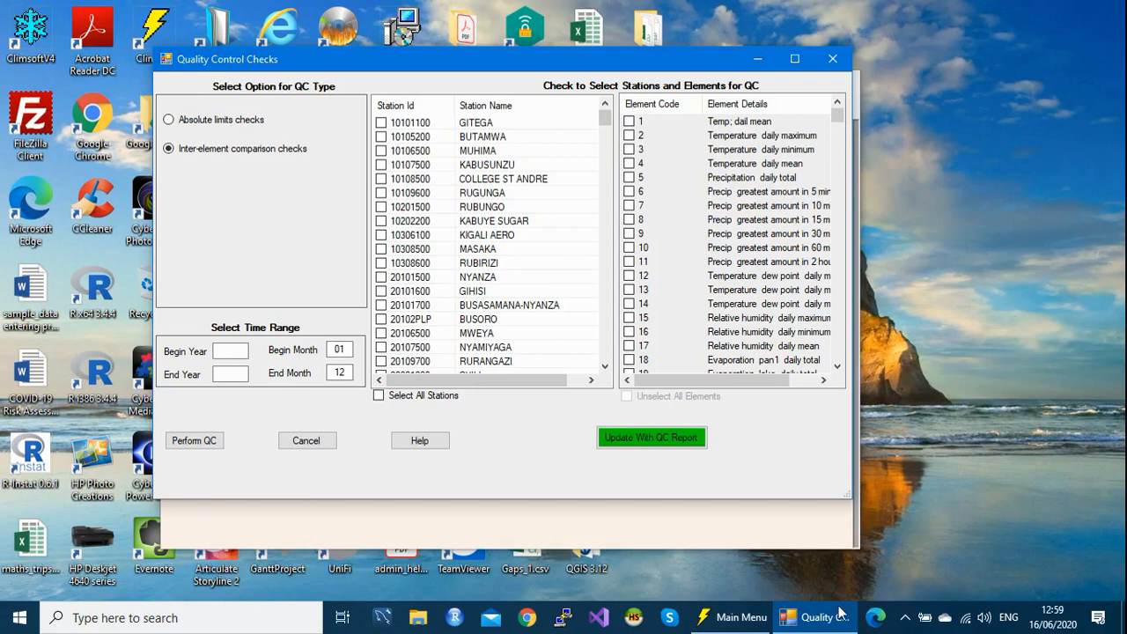
# - Open the MARIADB session in HeidiSQL, examine the rows of the qc_interelement_relationship_definition table and close the program
pyautogui.click(632, 623)
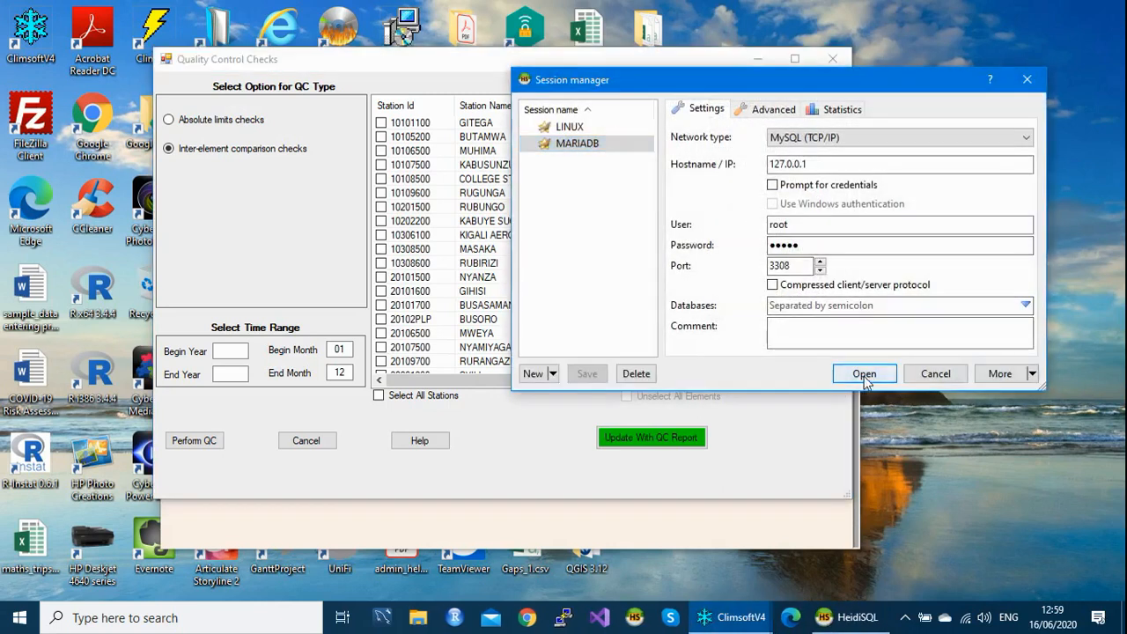
pyautogui.press('Return')
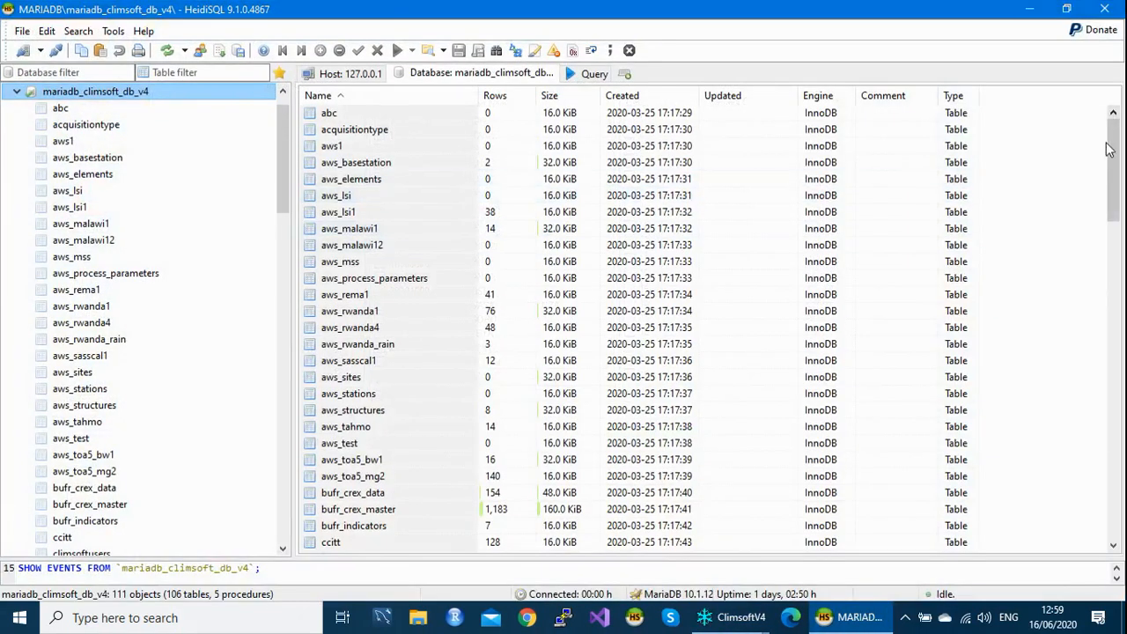
pyautogui.moveTo(1118, 159); pyautogui.dragTo(1122, 355)
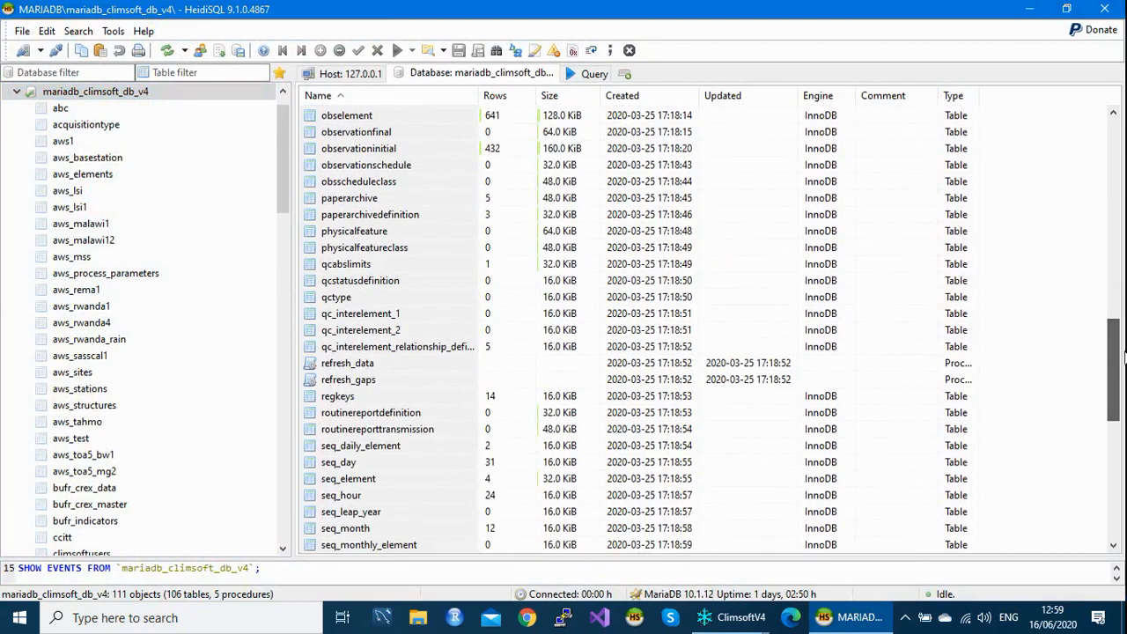
pyautogui.doubleClick(433, 346)
pyautogui.click(747, 74)
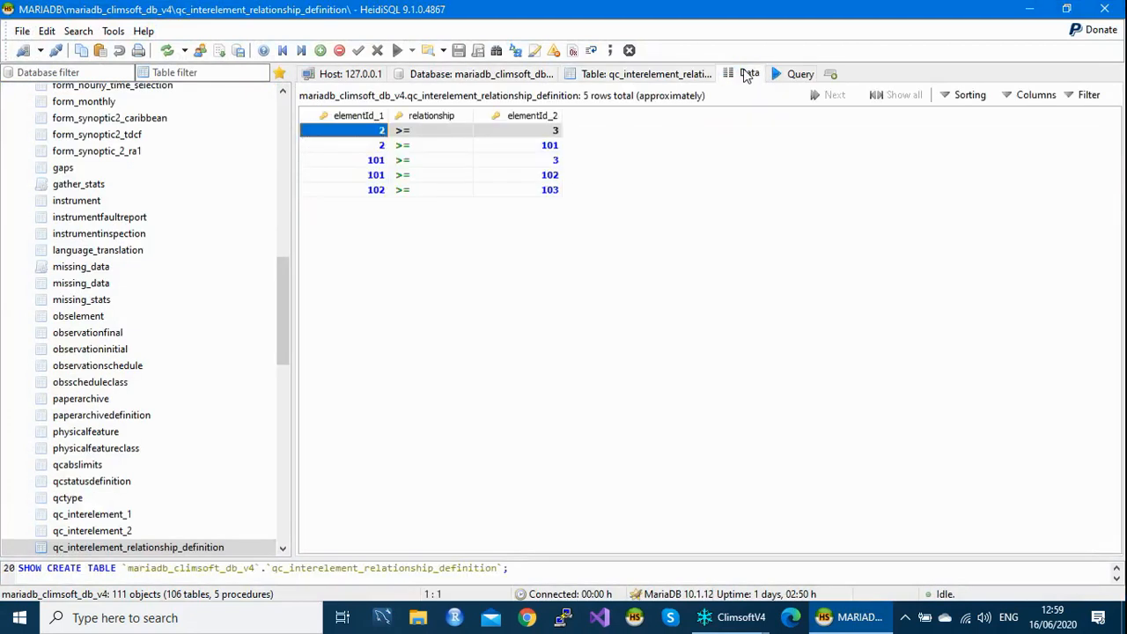
pyautogui.doubleClick(358, 131)
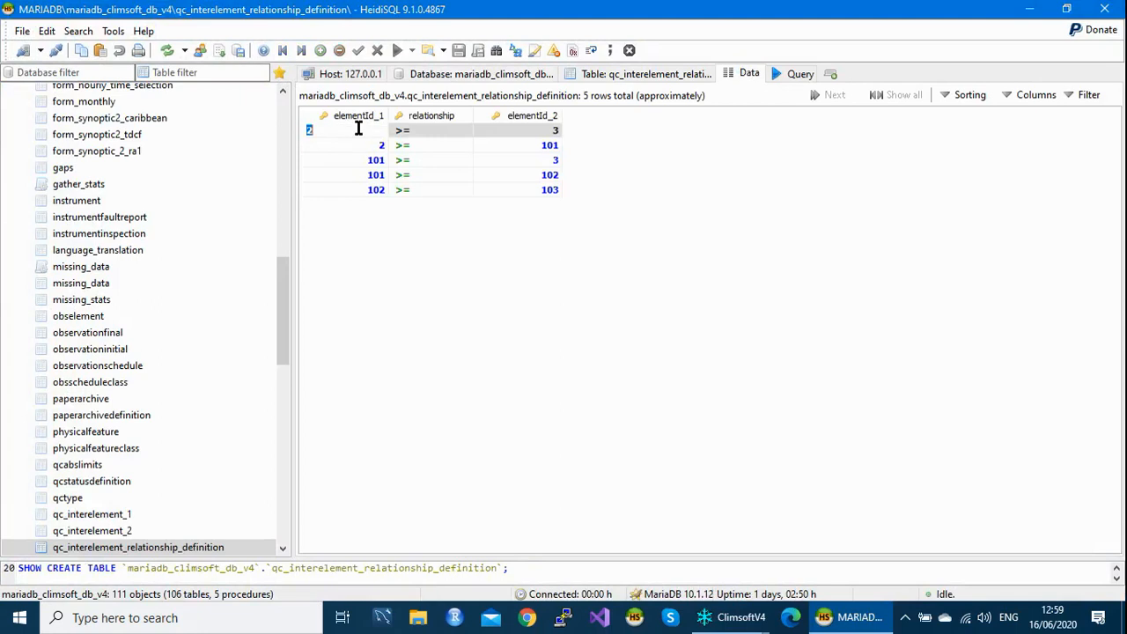
pyautogui.click(416, 242)
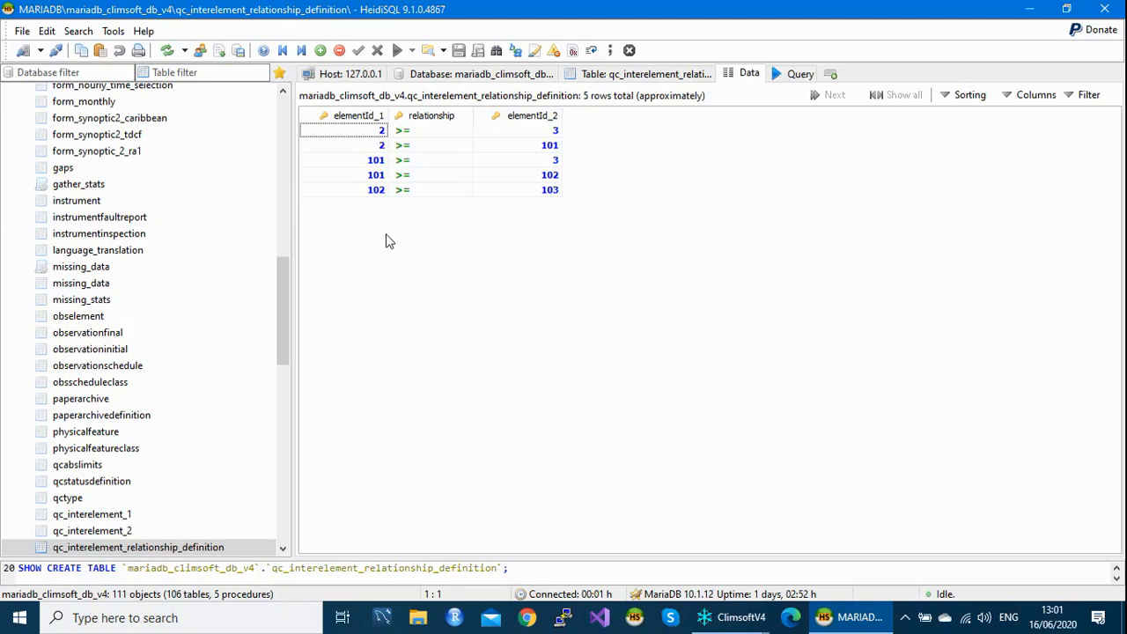
pyautogui.click(1102, 9)
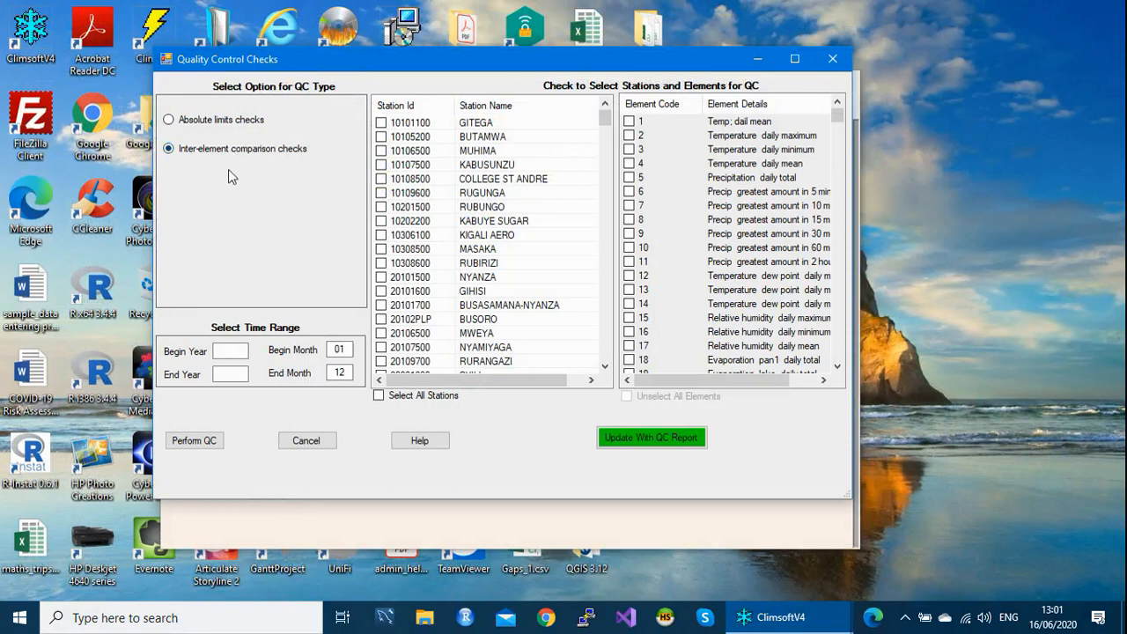
# - Run the inter-element comparison checks on station 10101100 for the years 2017 to 2020
pyautogui.click(226, 351)
pyautogui.write('2017')
pyautogui.click(226, 373)
pyautogui.write('2020')
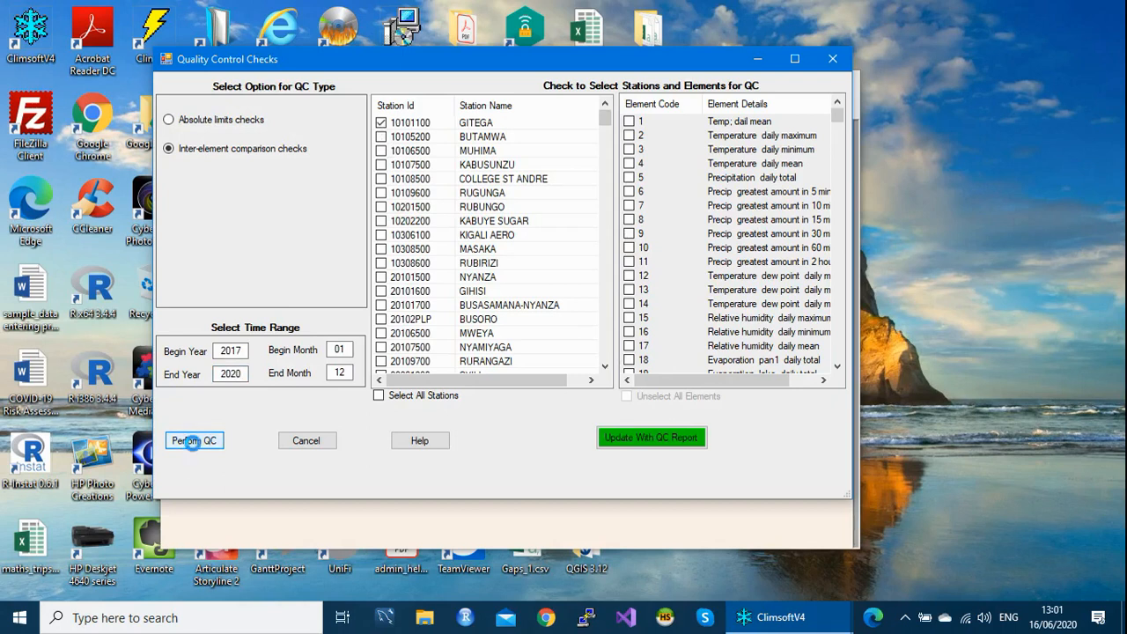
pyautogui.click(193, 441)
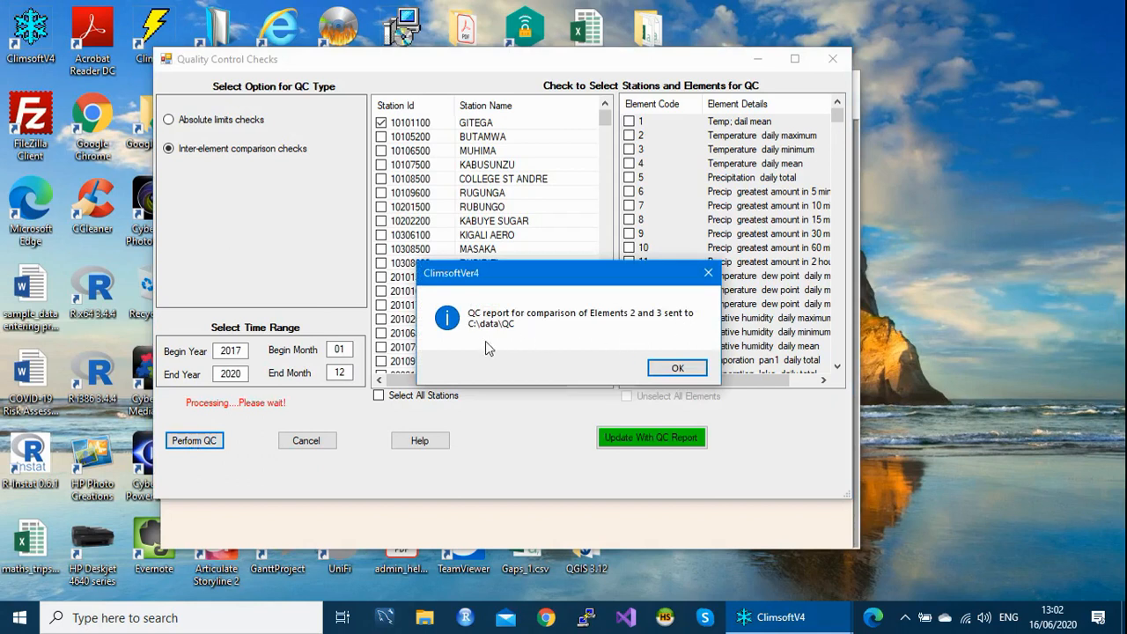
# - Acknowledge the result message of each element comparison until the quality control processing finishes
pyautogui.click(677, 369)
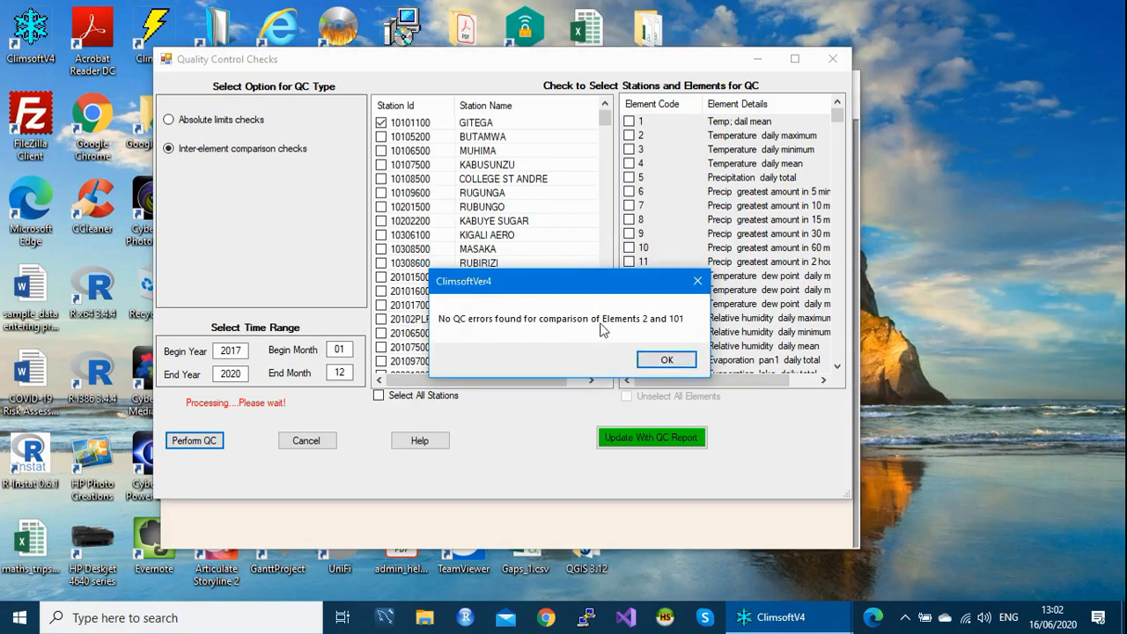
pyautogui.click(667, 361)
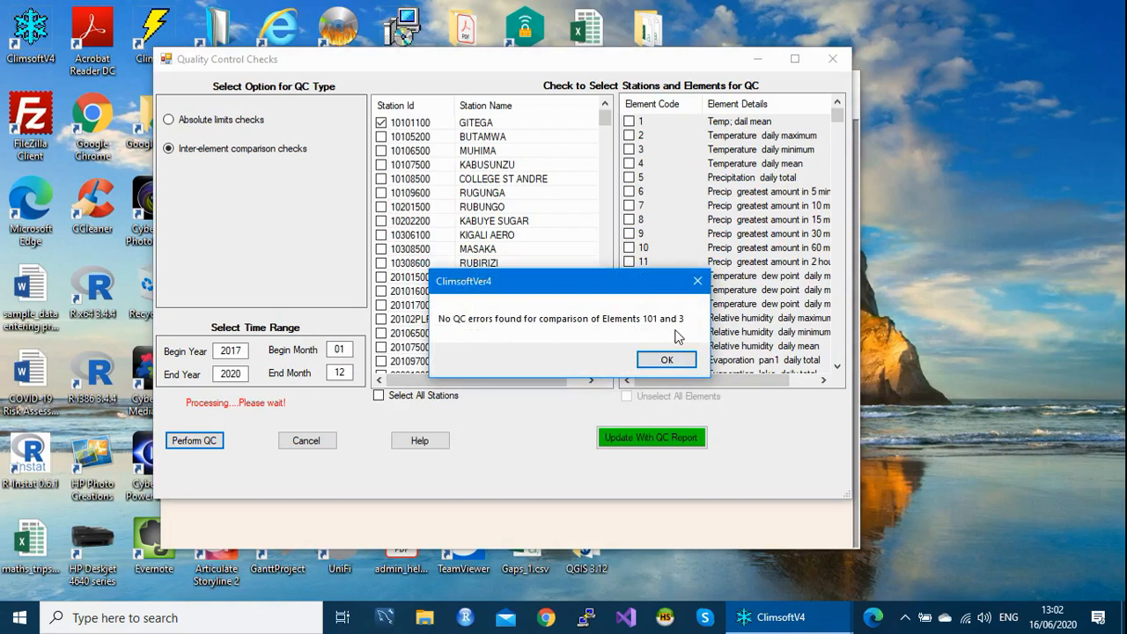
pyautogui.click(670, 360)
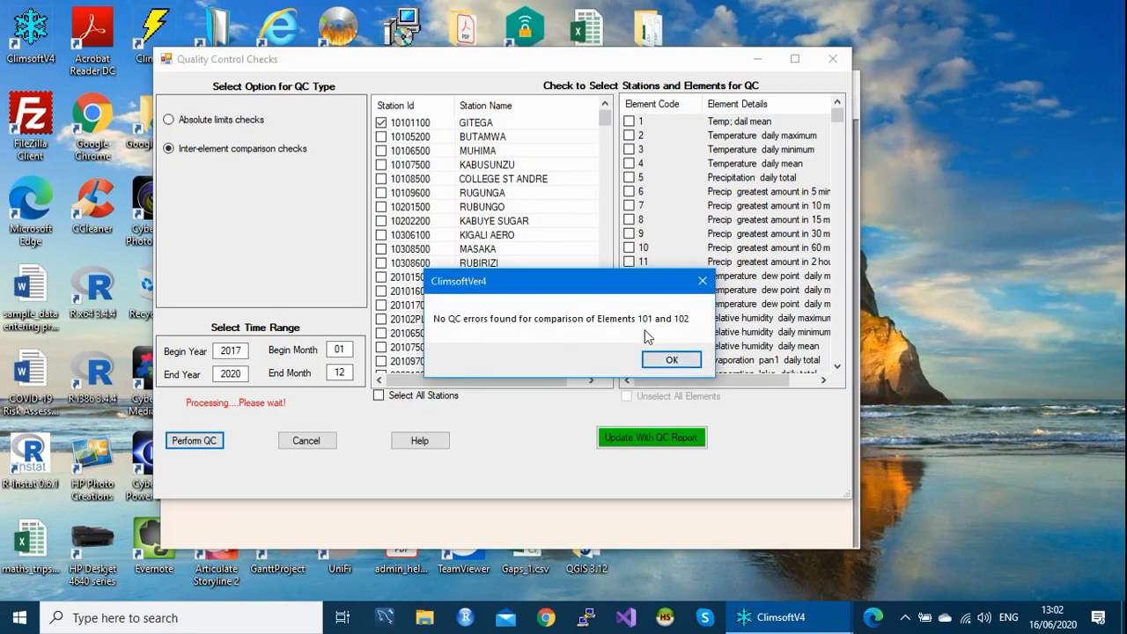
pyautogui.click(676, 361)
pyautogui.click(671, 359)
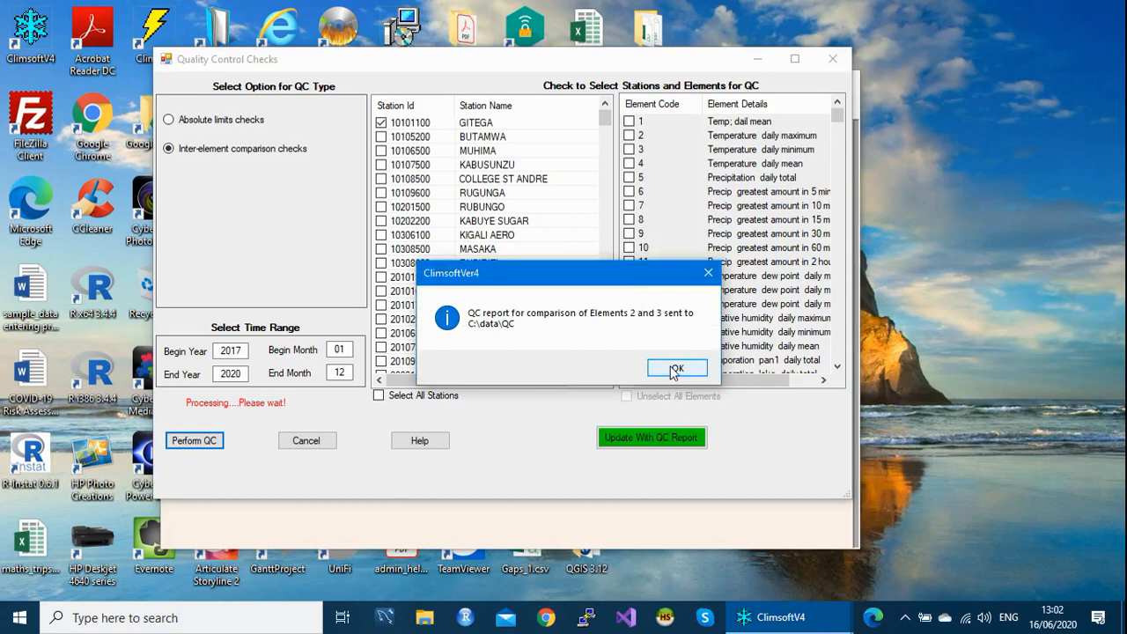
pyautogui.click(672, 368)
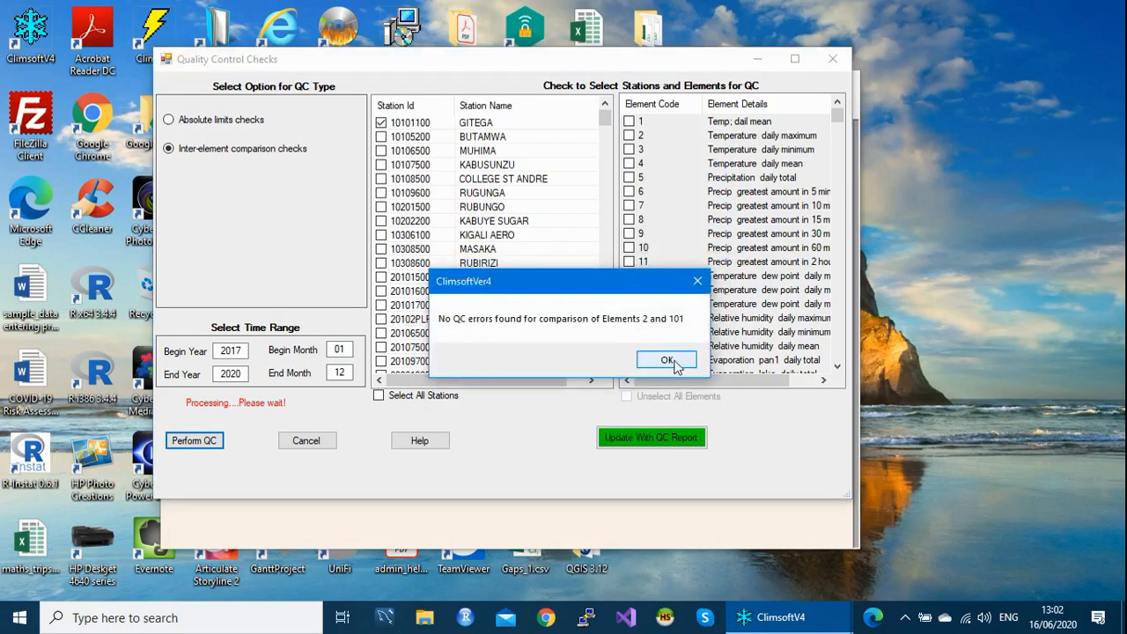
pyautogui.click(672, 359)
pyautogui.click(672, 360)
pyautogui.click(671, 361)
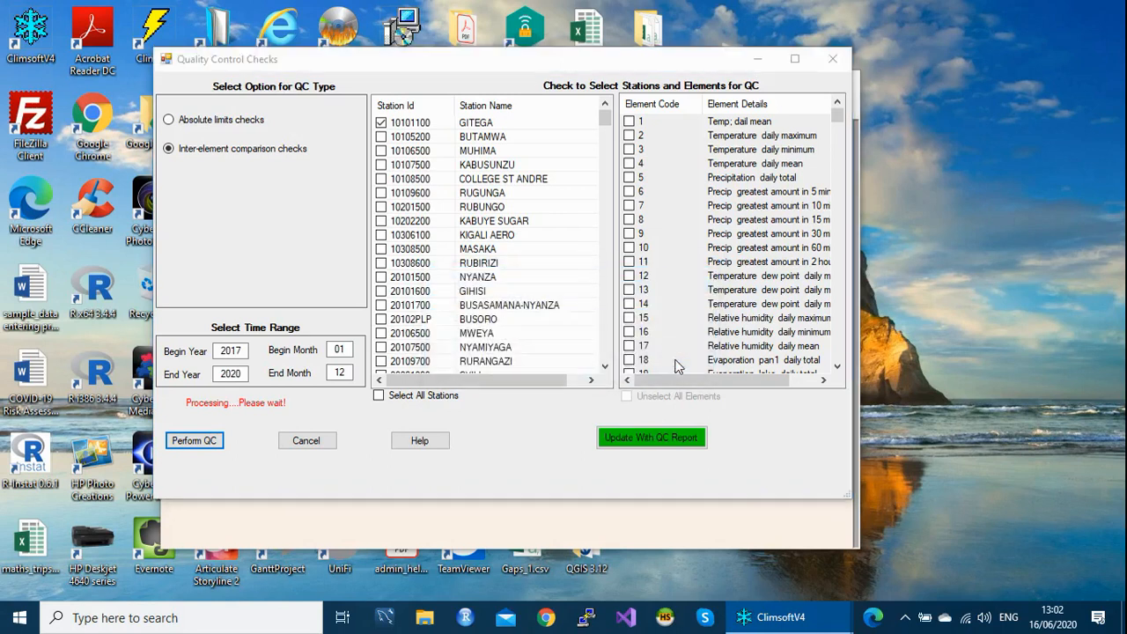
pyautogui.click(671, 361)
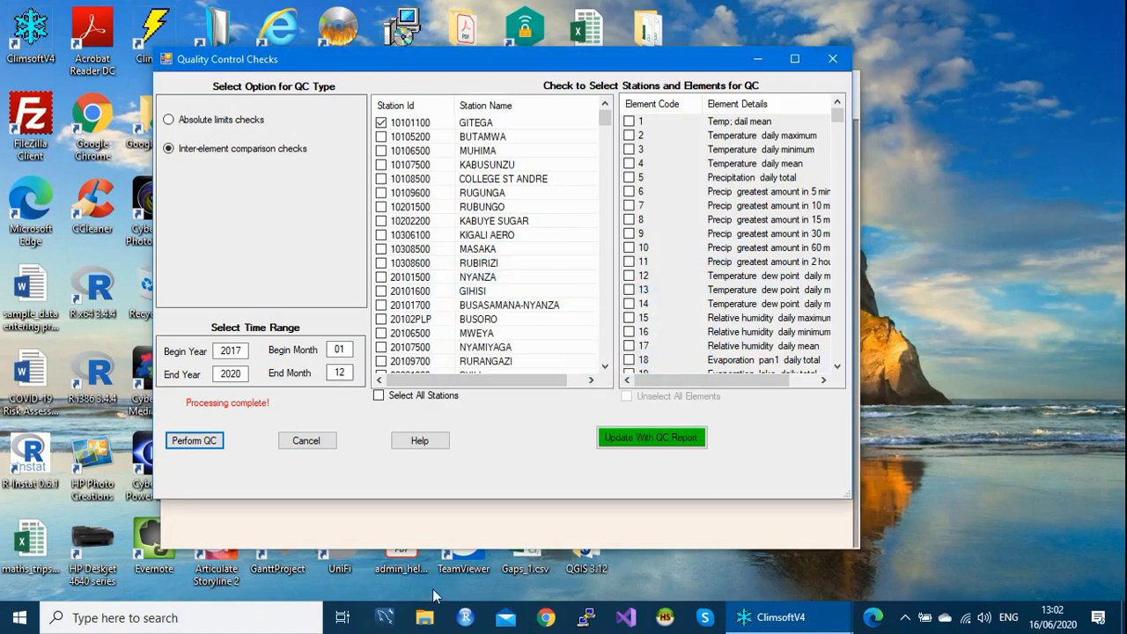
# - Open qc_interelement_2_3_201701_202012.csv from the QC folder and fit the obsDatetime1 and obsdatetime_2 columns to their contents
pyautogui.click(425, 619)
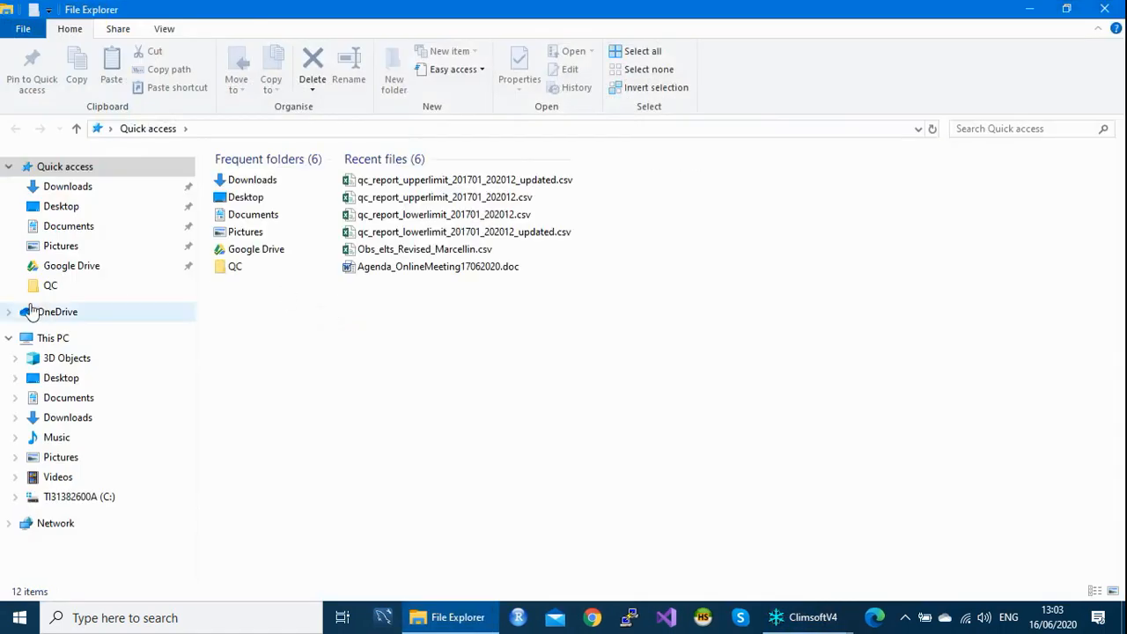
pyautogui.doubleClick(225, 269)
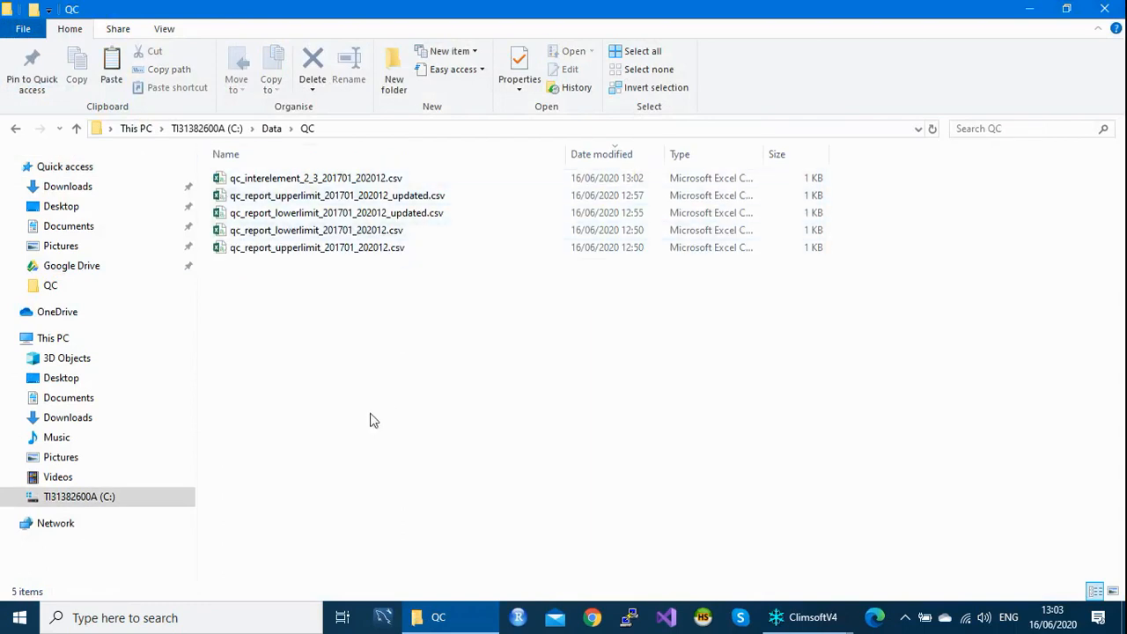
pyautogui.click(287, 185)
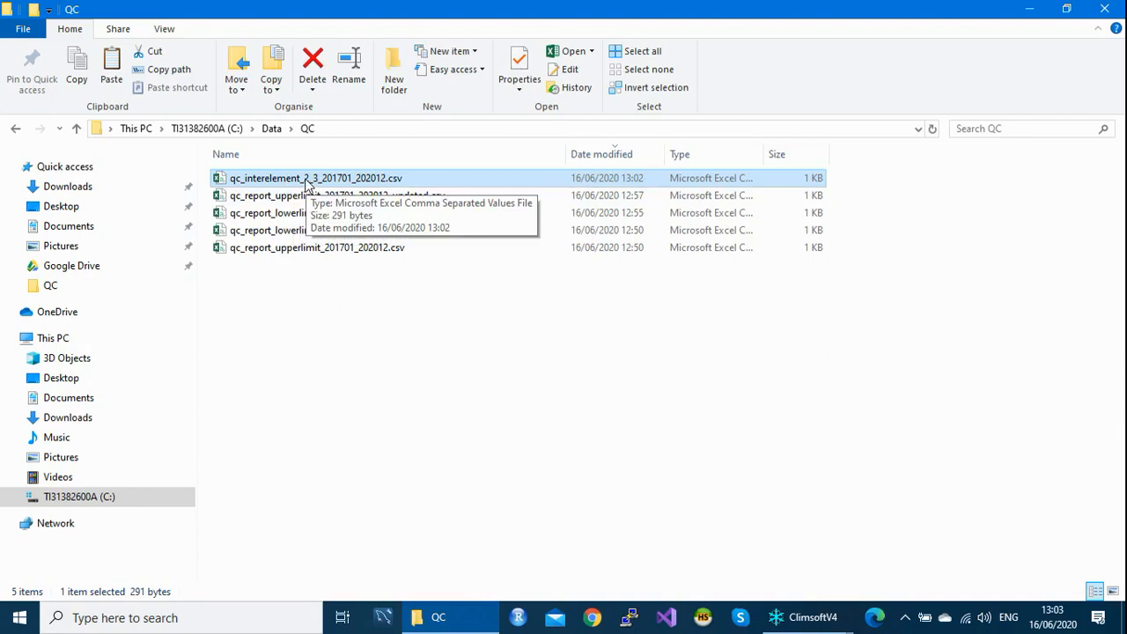
pyautogui.doubleClick(319, 181)
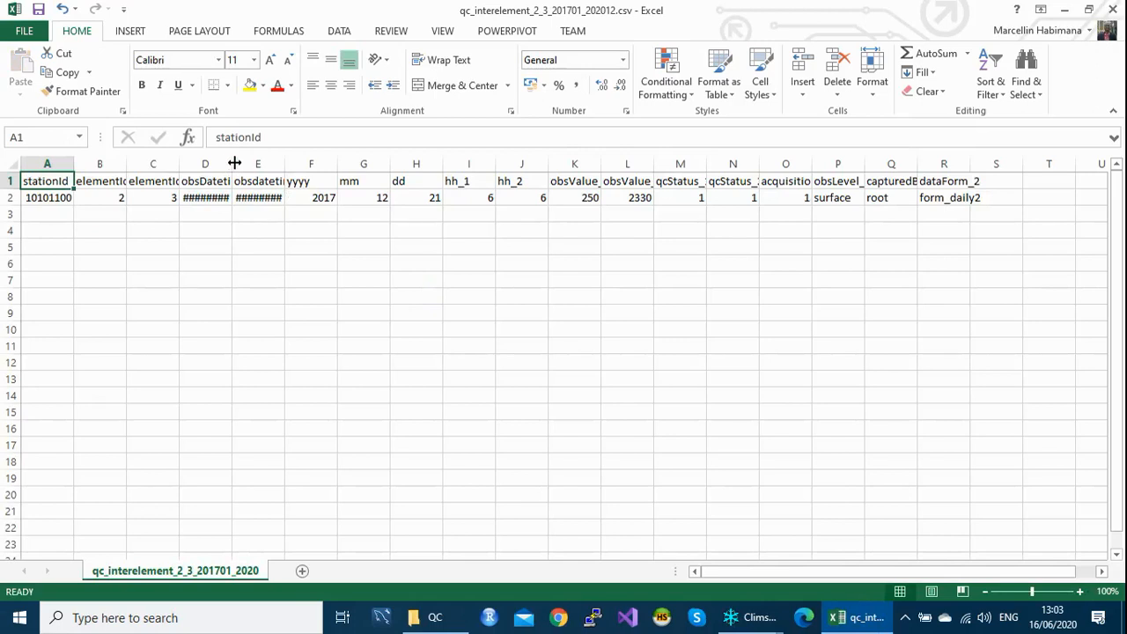
pyautogui.doubleClick(235, 162)
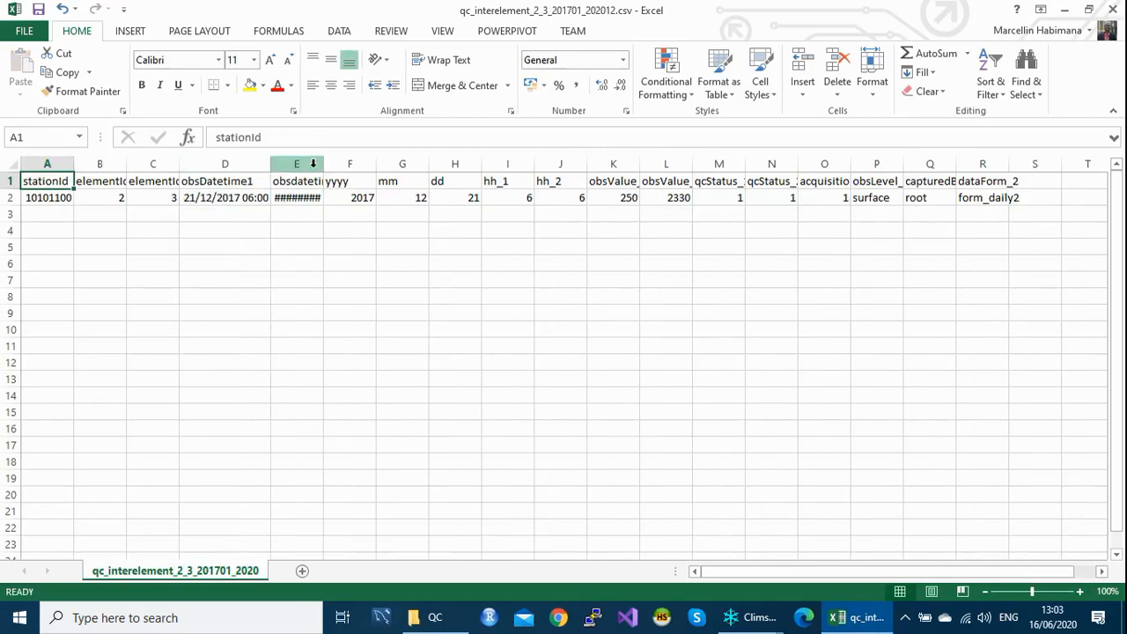
pyautogui.doubleClick(322, 164)
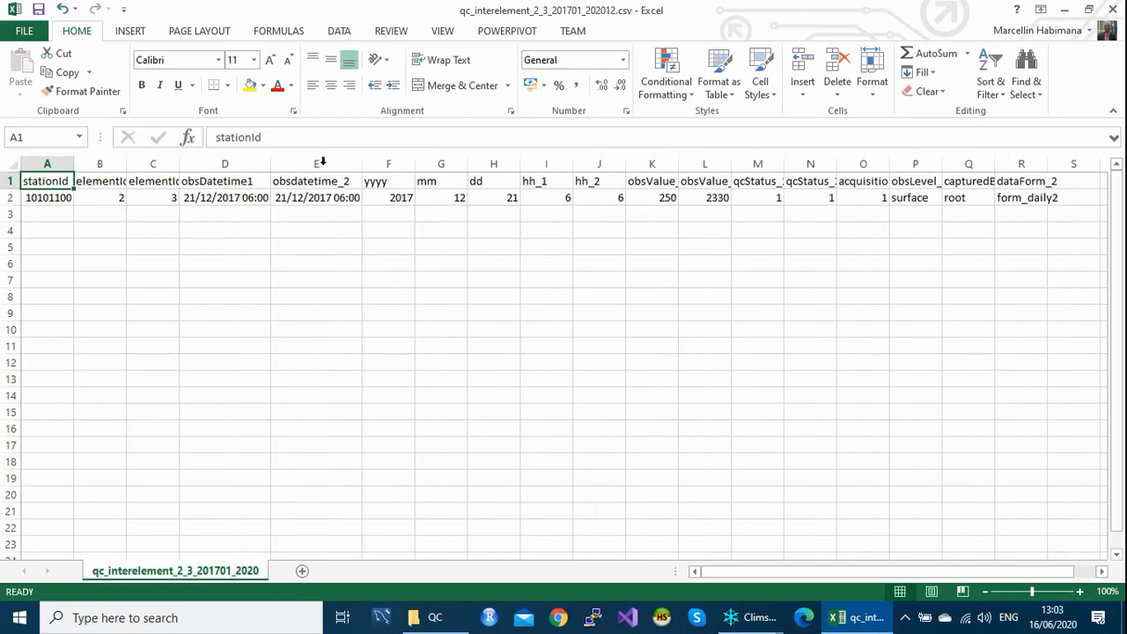
# - Examine the element codes, date parts and both observed values in the inter-element report's row, and close the file without saving
pyautogui.click(99, 196)
pyautogui.click(166, 197)
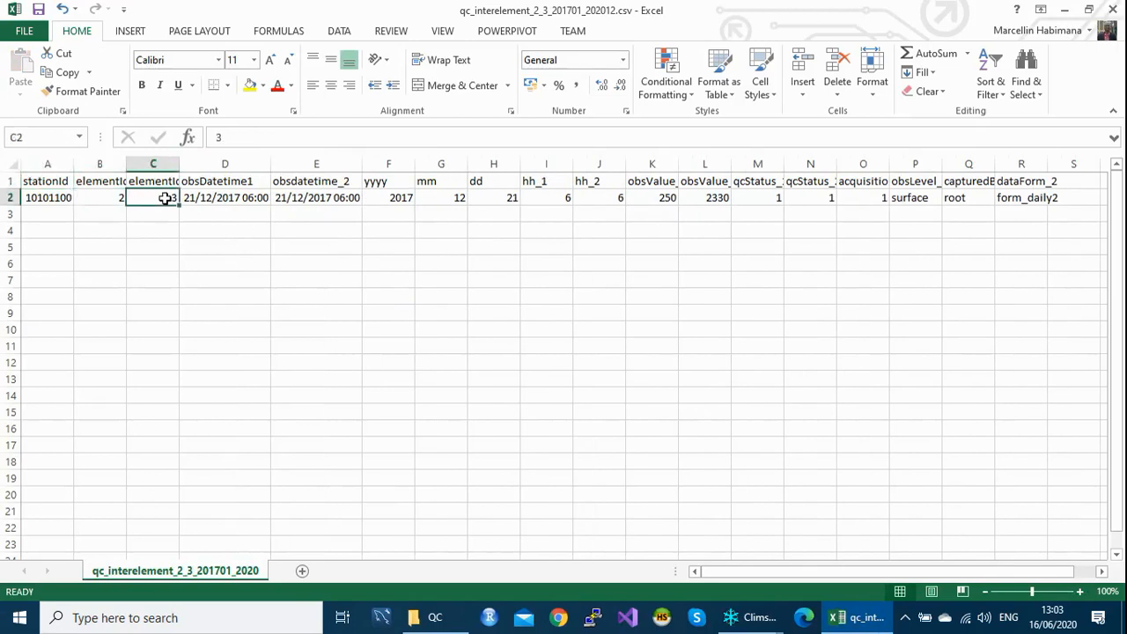
pyautogui.click(396, 198)
pyautogui.click(456, 196)
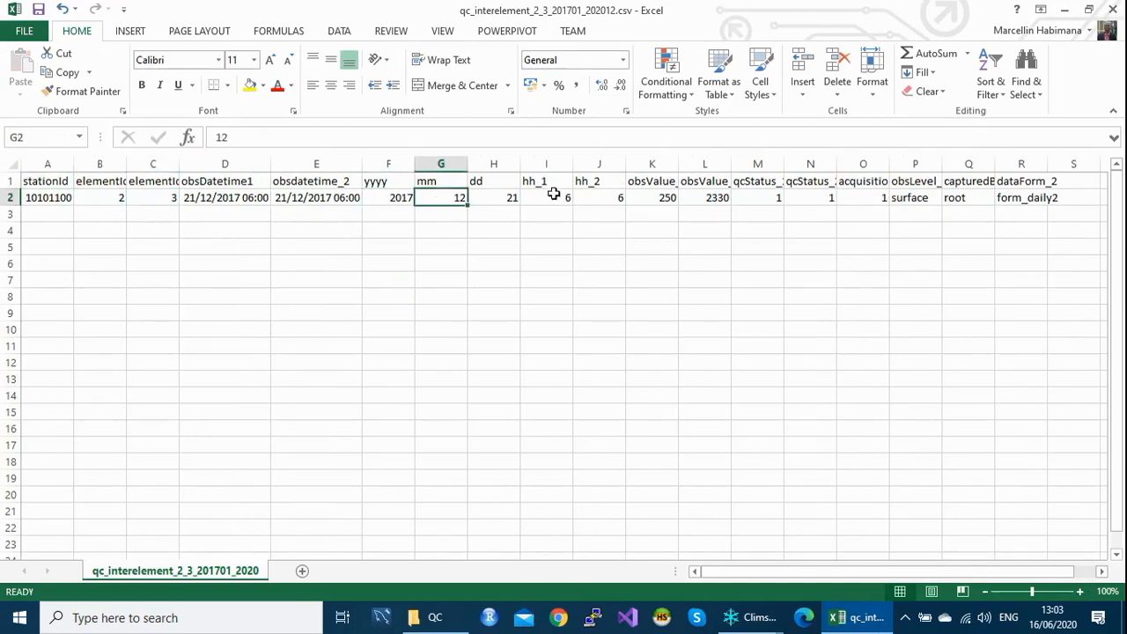
pyautogui.click(506, 198)
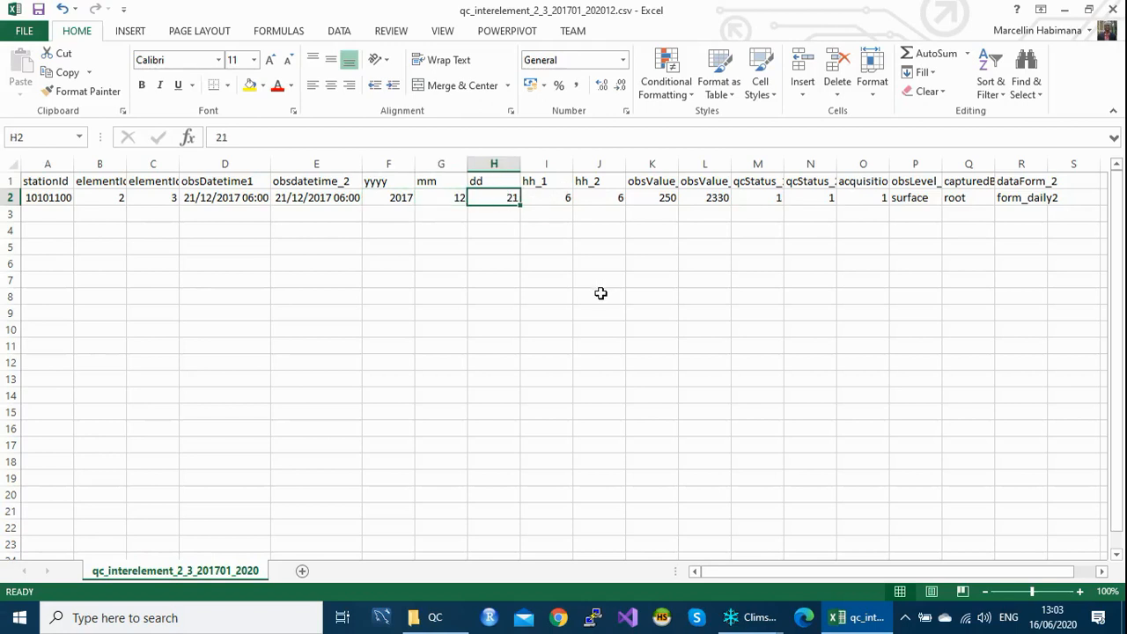
pyautogui.click(658, 197)
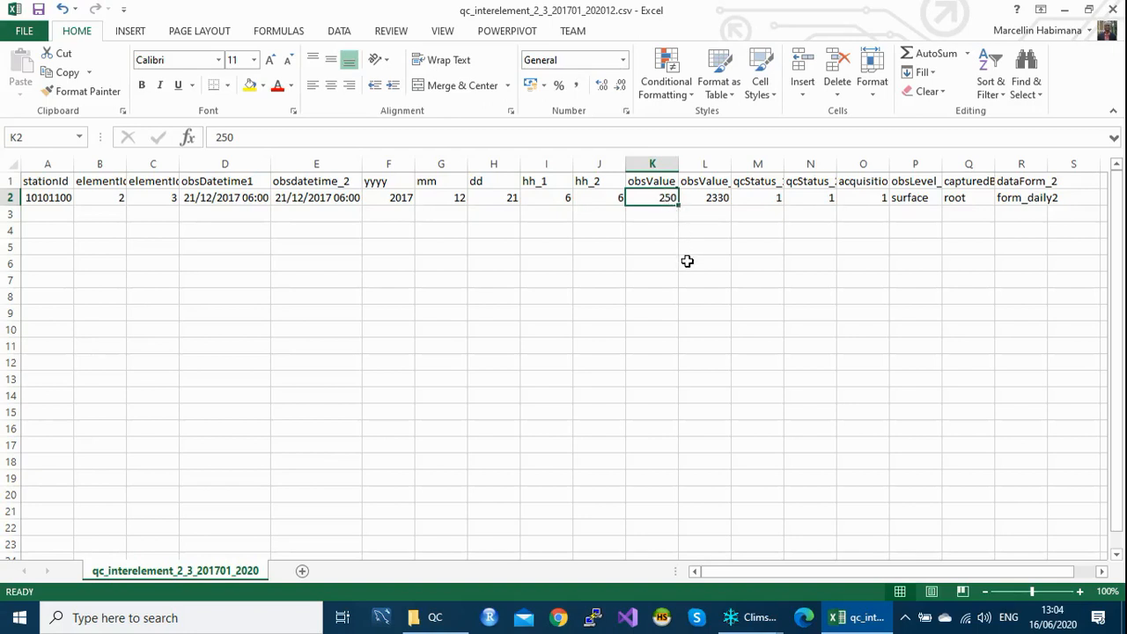
pyautogui.click(719, 199)
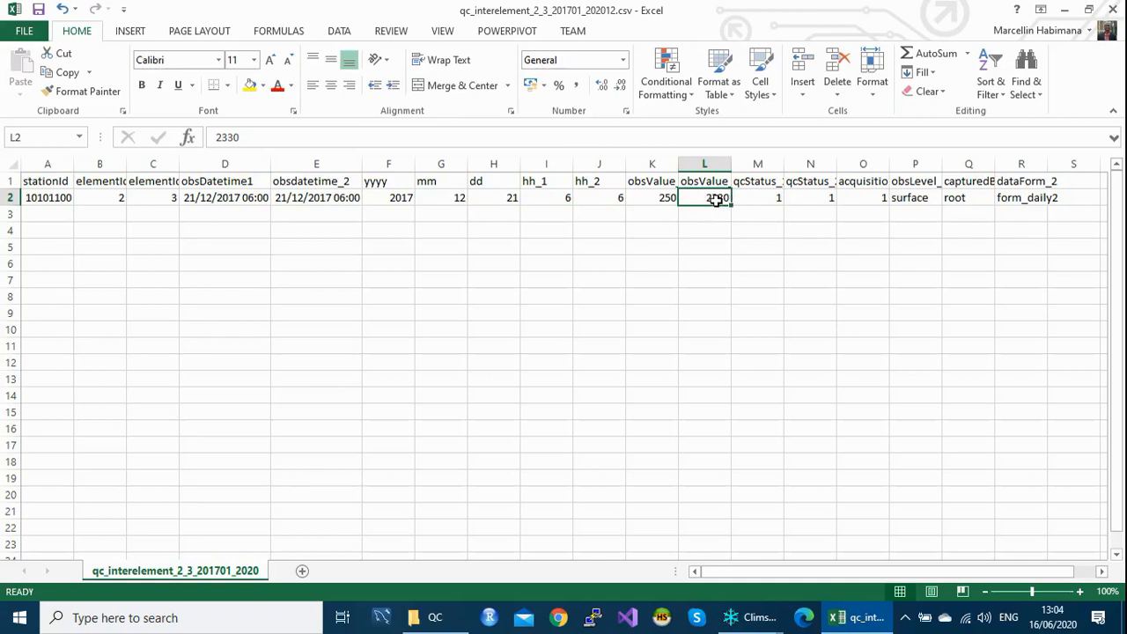
pyautogui.click(656, 198)
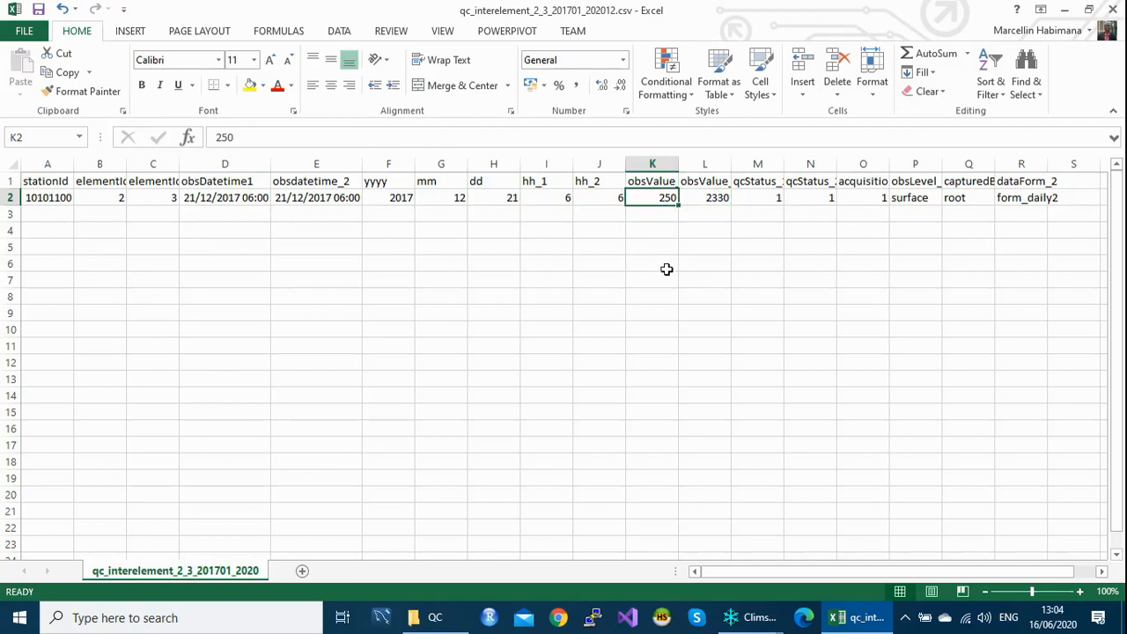
pyautogui.click(718, 199)
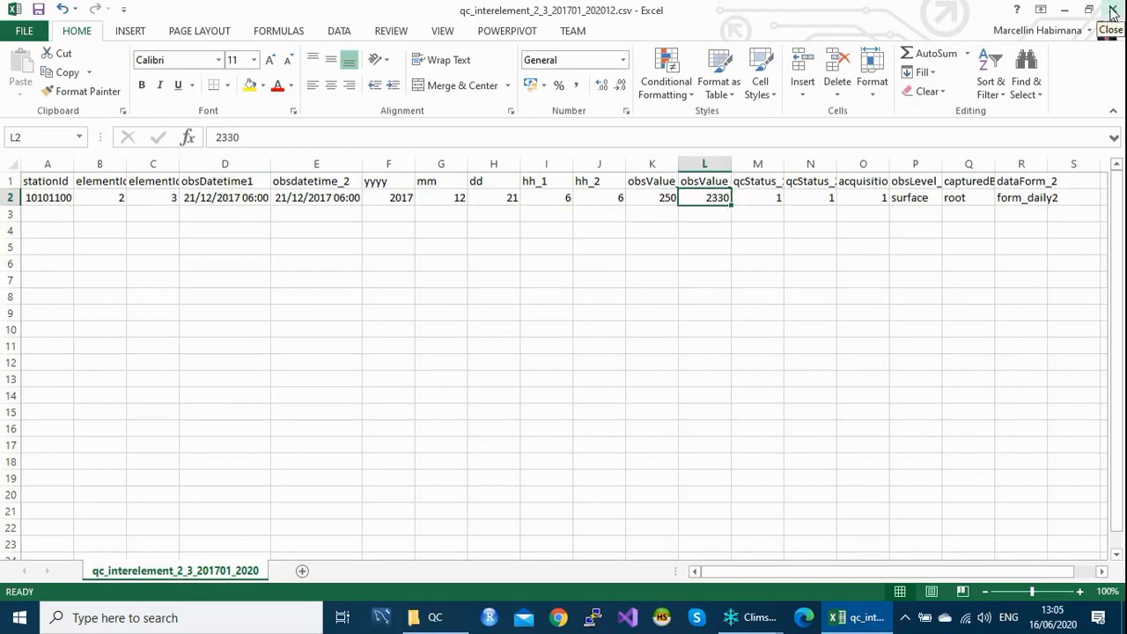
pyautogui.click(1111, 11)
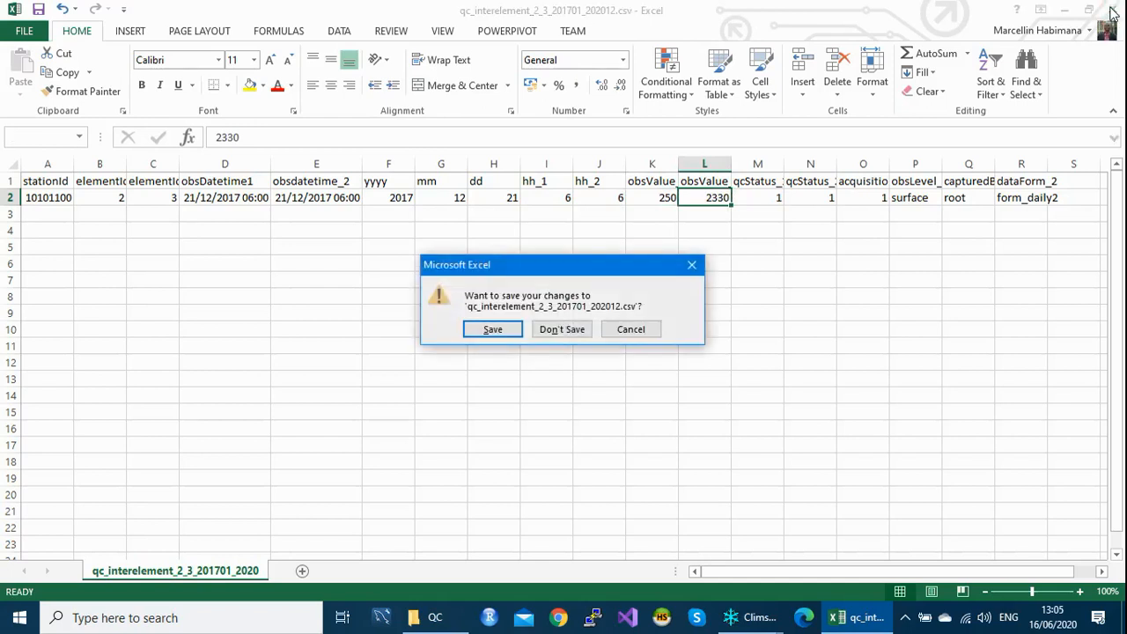
pyautogui.click(562, 329)
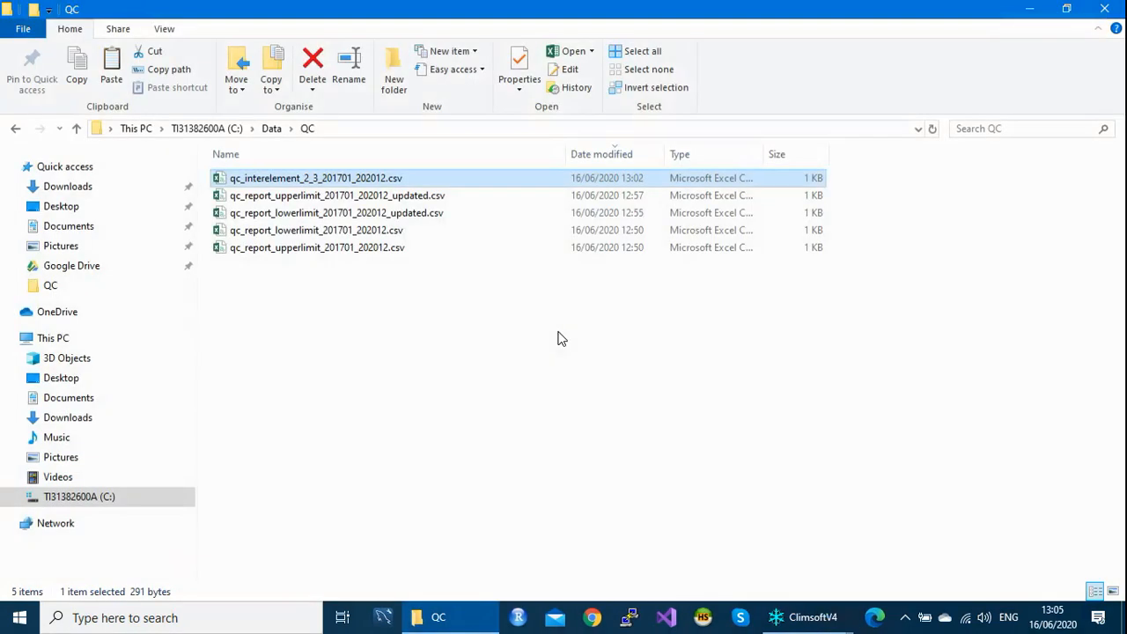
# - Open qc_report_upperlimit_201701_202012_updated.csv, fit the Datetime column, check element 3's observed value and close the file without saving
pyautogui.doubleClick(352, 197)
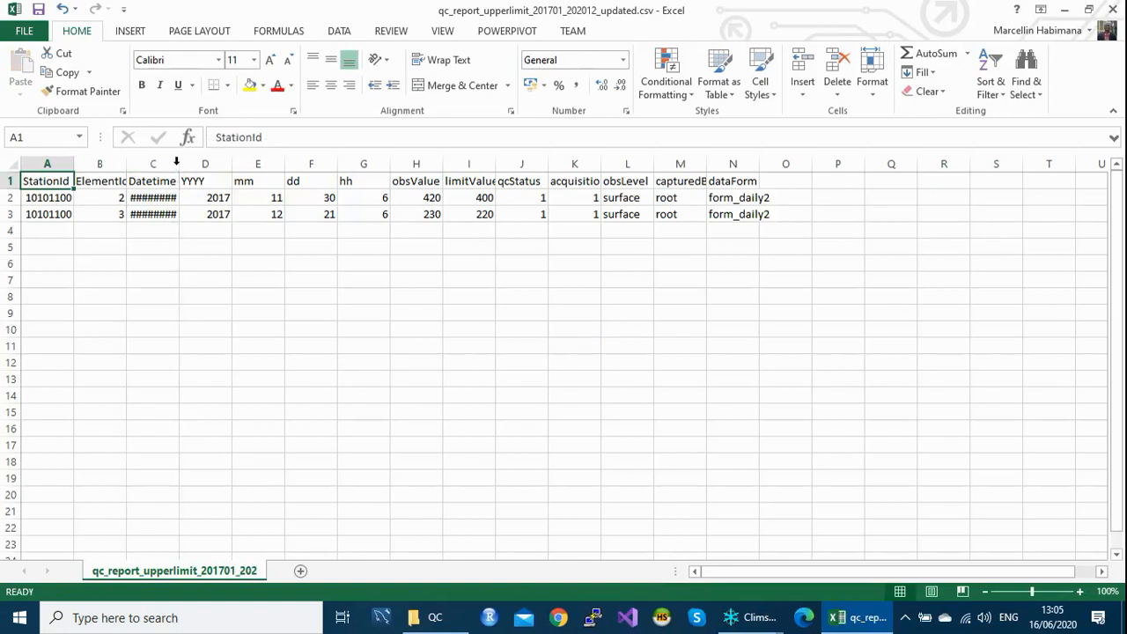
pyautogui.doubleClick(178, 164)
pyautogui.click(471, 216)
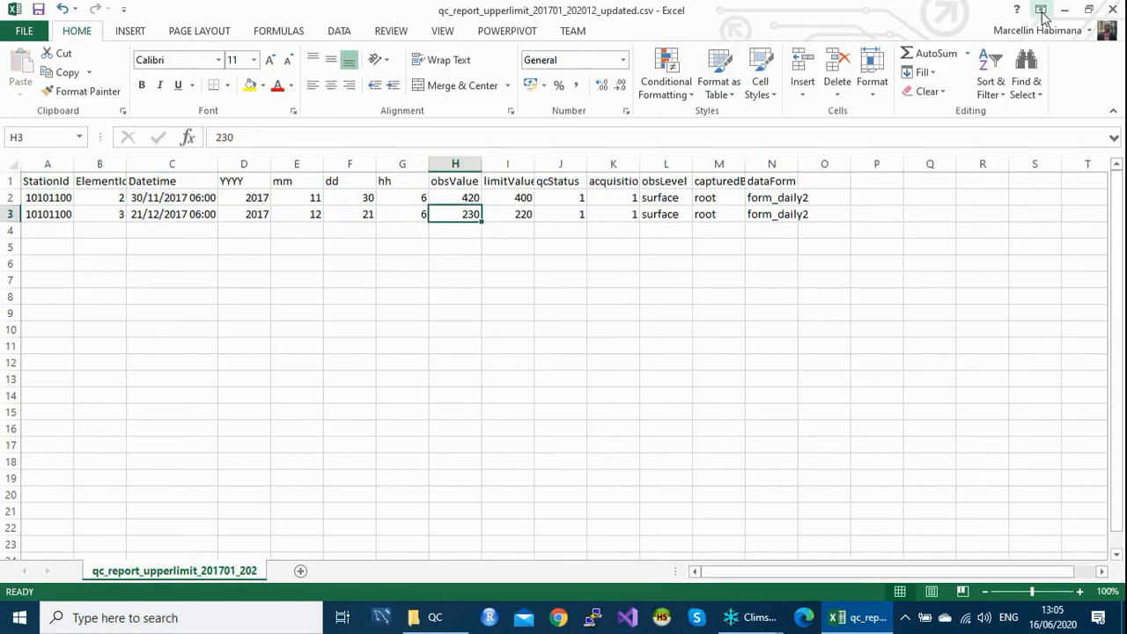
pyautogui.click(1112, 9)
pyautogui.click(563, 328)
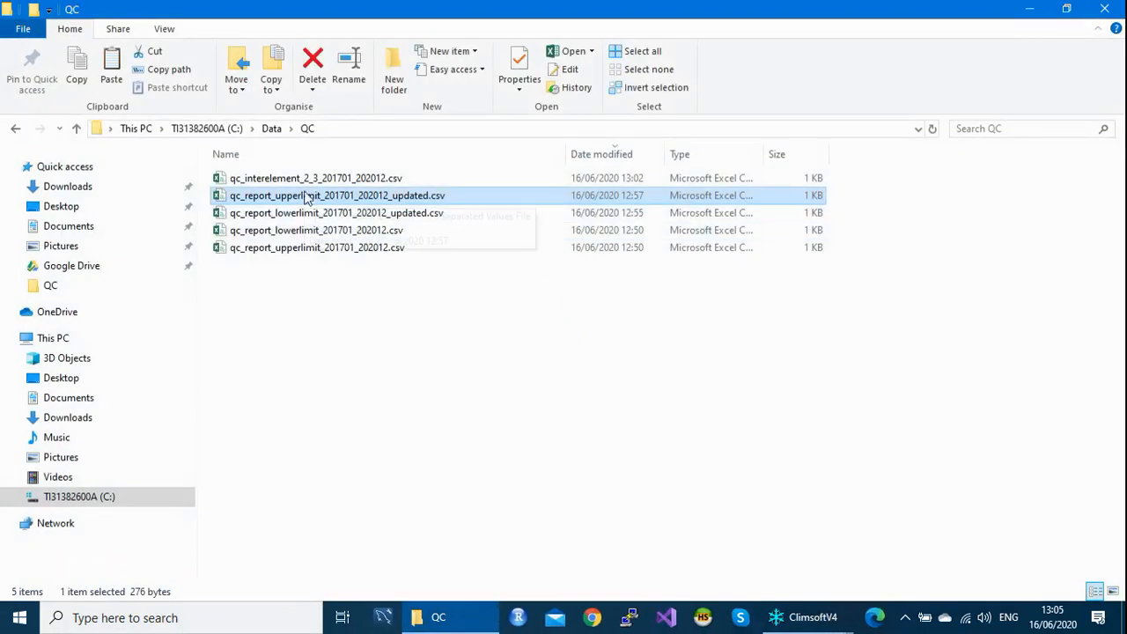
# - Reopen qc_interelement_2_3_201701_202012.csv, fit the obsdatetime_2 column, check the second observed value and close the file without saving
pyautogui.doubleClick(310, 179)
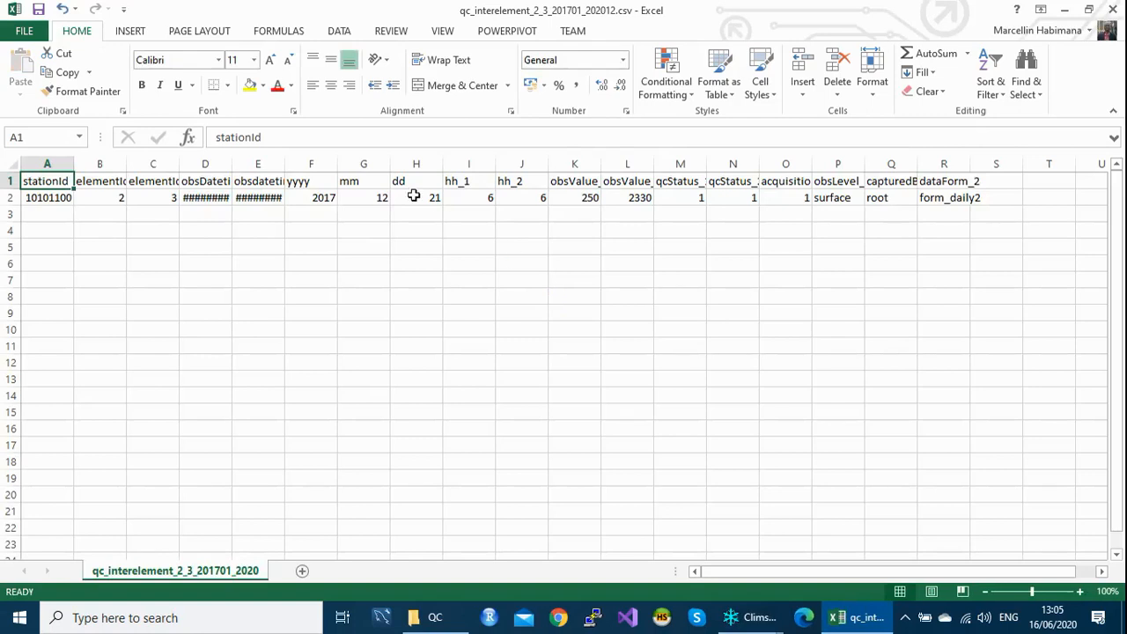
pyautogui.doubleClick(285, 160)
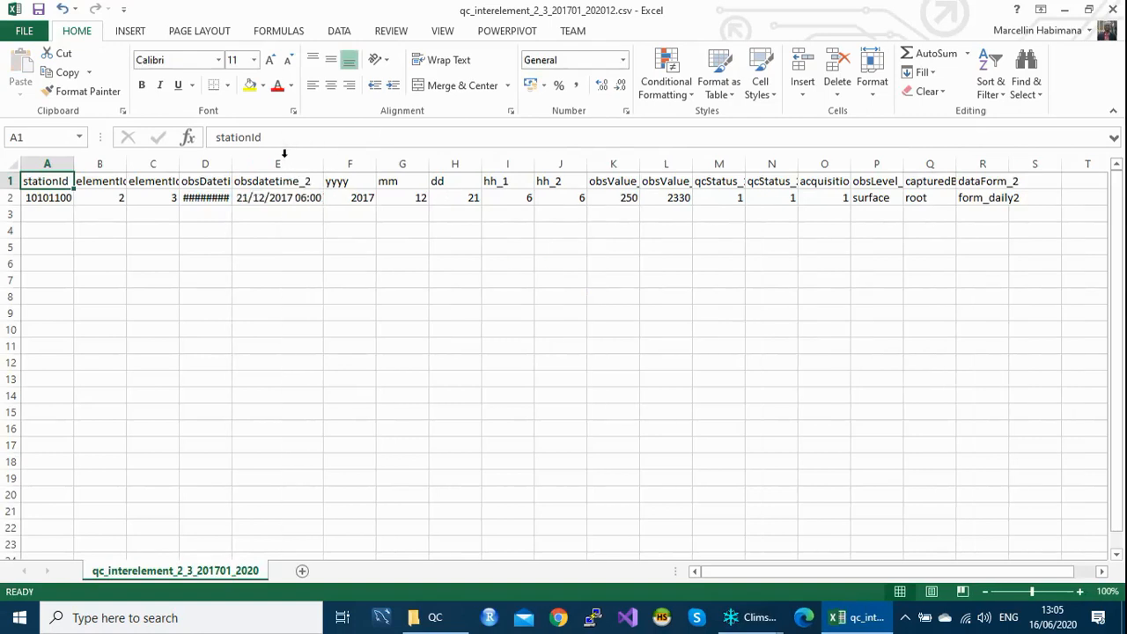
pyautogui.click(676, 200)
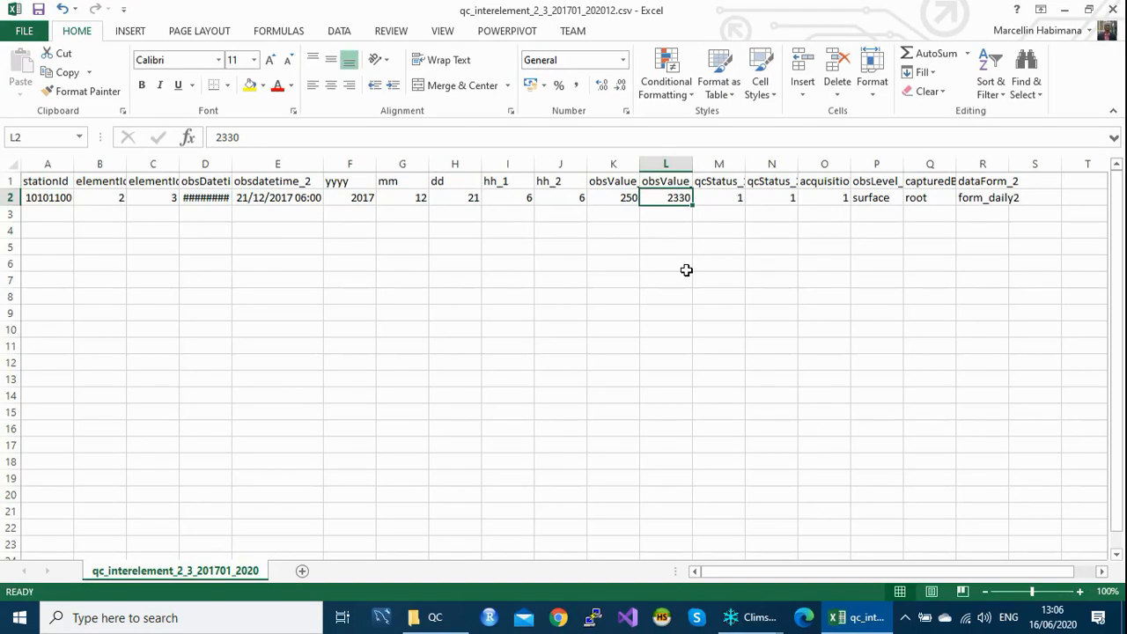
pyautogui.click(1115, 10)
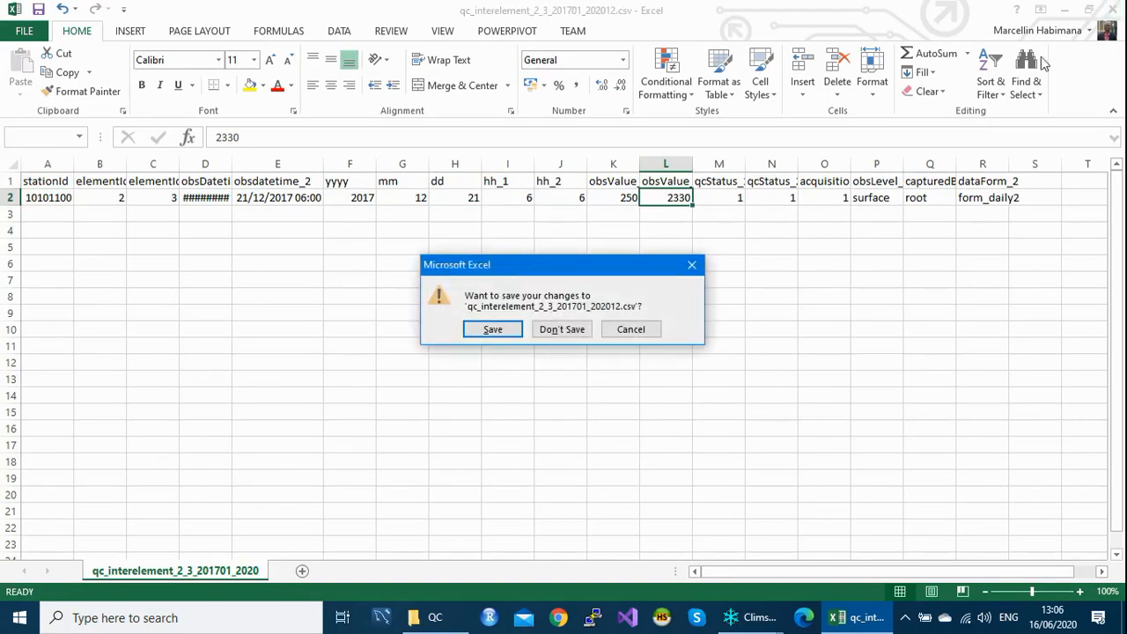
pyautogui.click(562, 333)
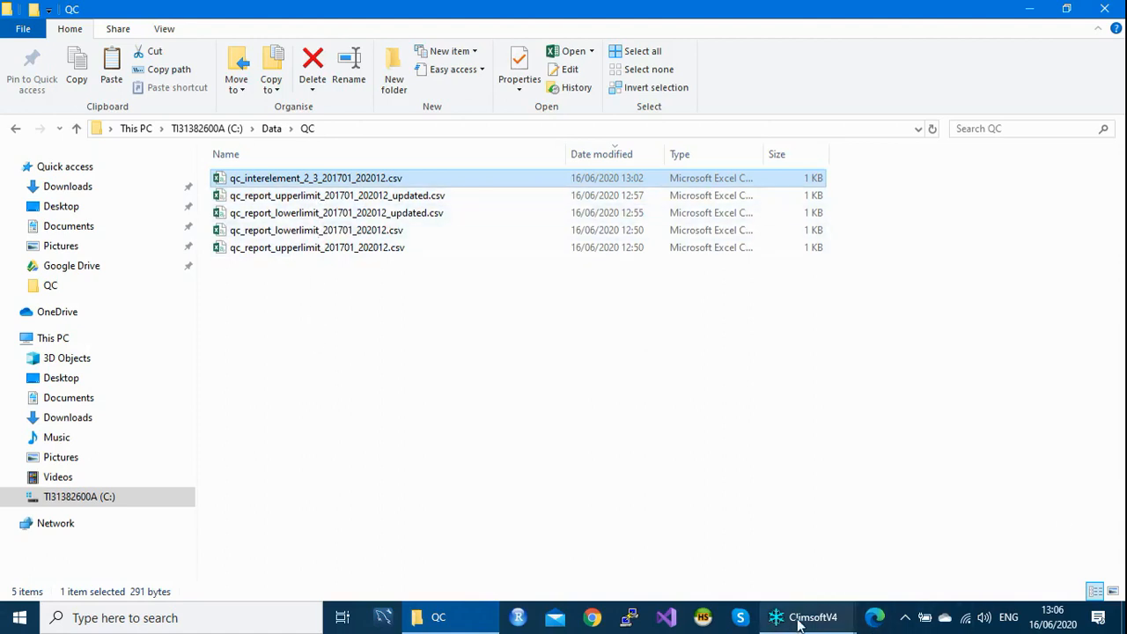
# - Switch to Climsoft, view the form for updating observations from a QC report, and close it along with the Quality Control Checks window
pyautogui.moveTo(804, 626)
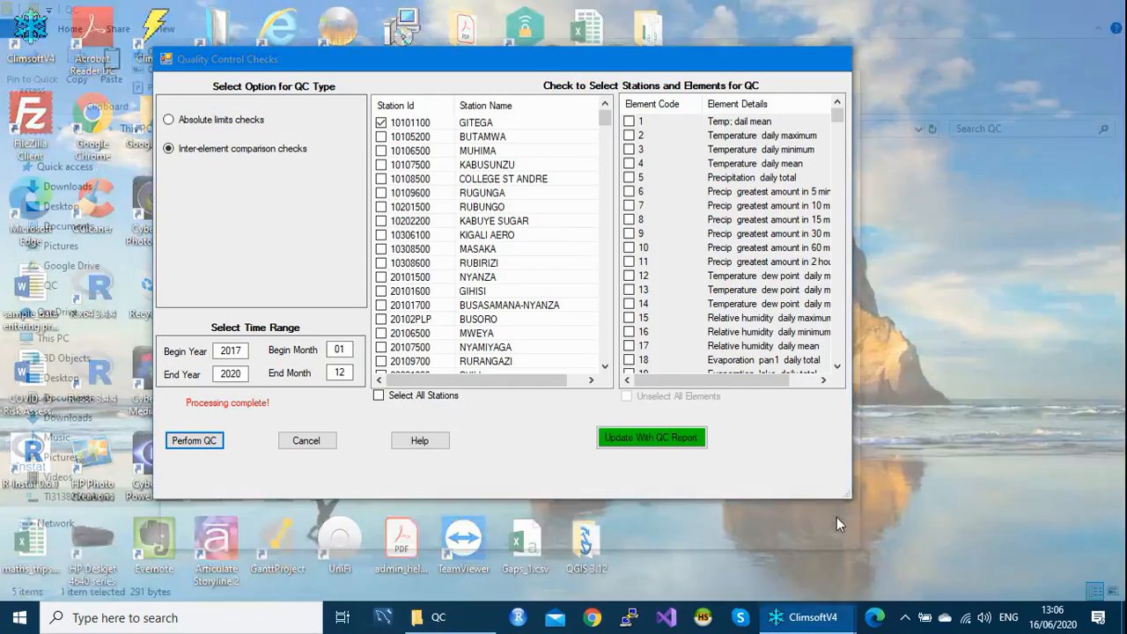
pyautogui.click(836, 517)
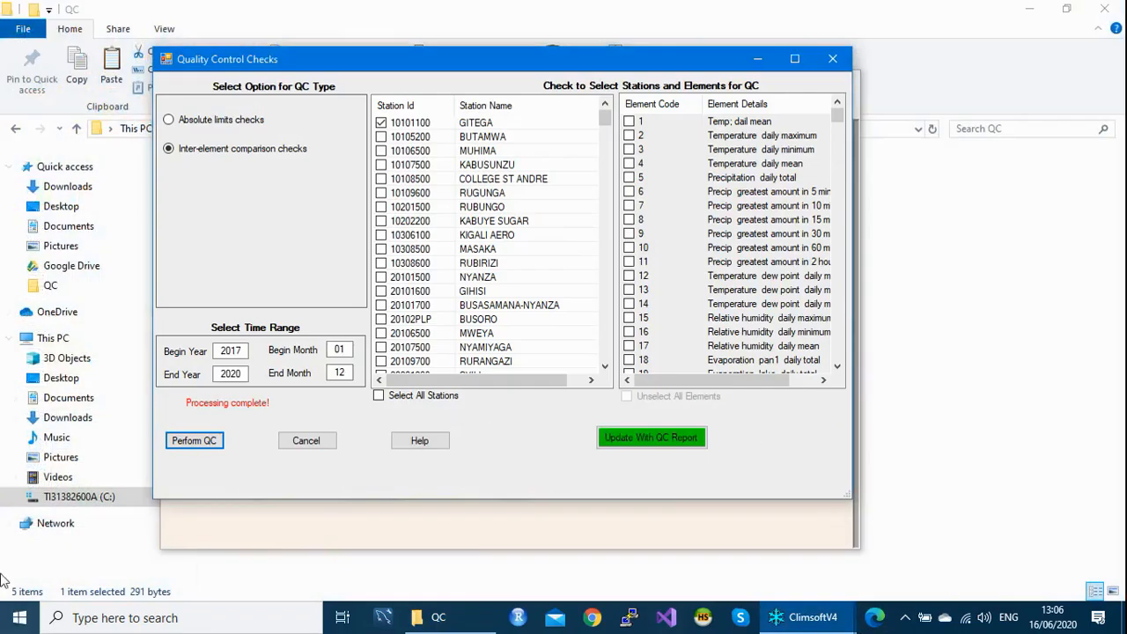
pyautogui.moveTo(557, 66); pyautogui.dragTo(549, 59)
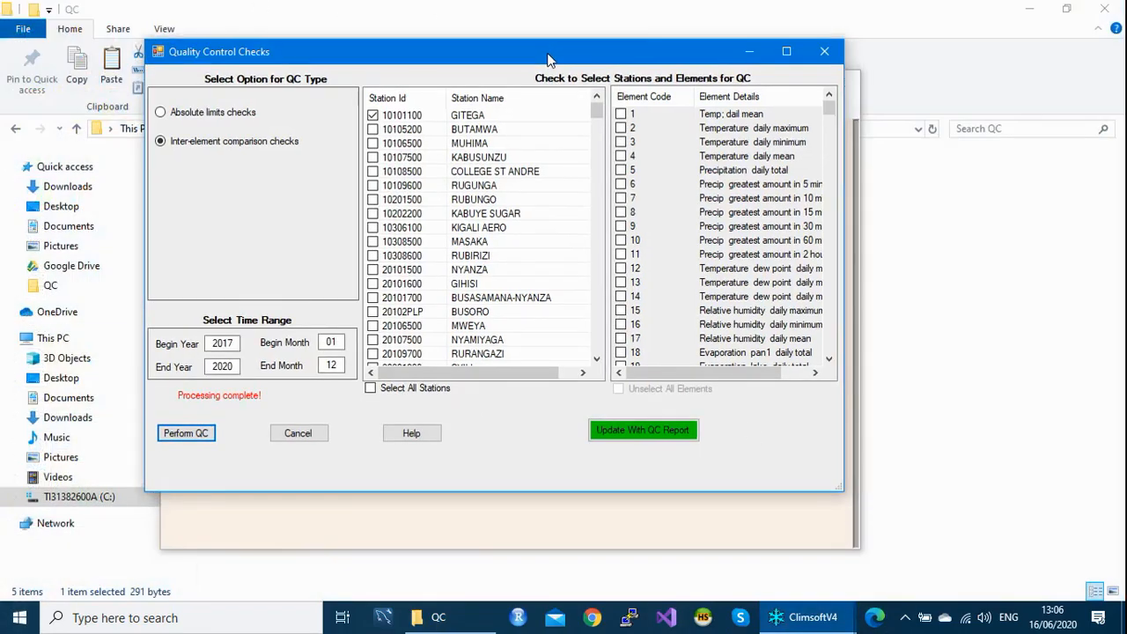
pyautogui.click(626, 431)
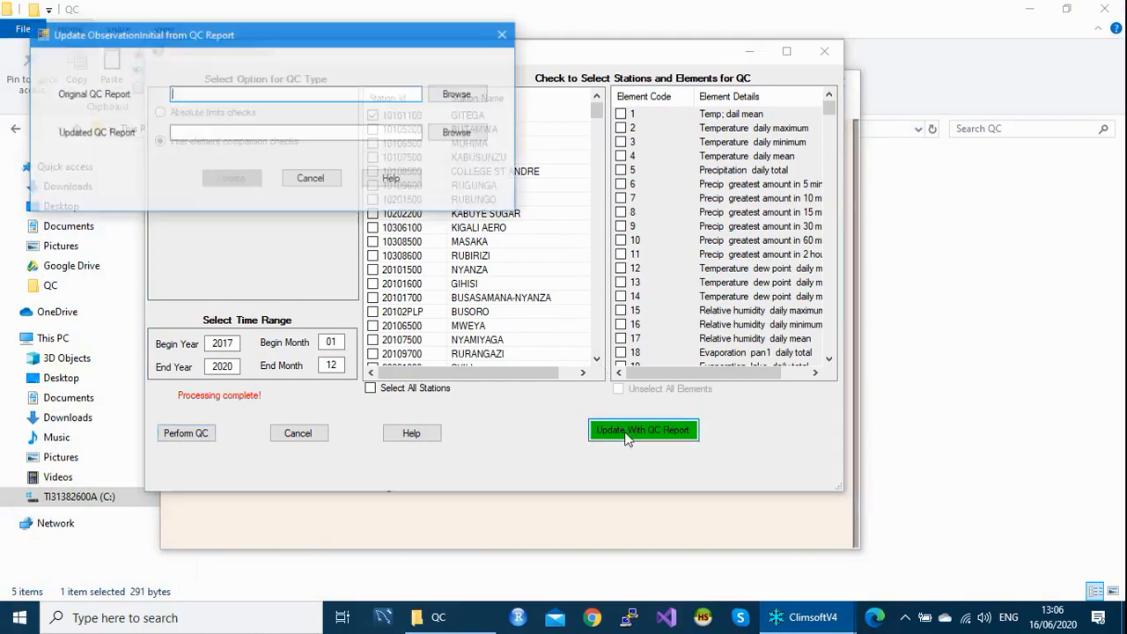
pyautogui.moveTo(291, 39); pyautogui.dragTo(418, 71)
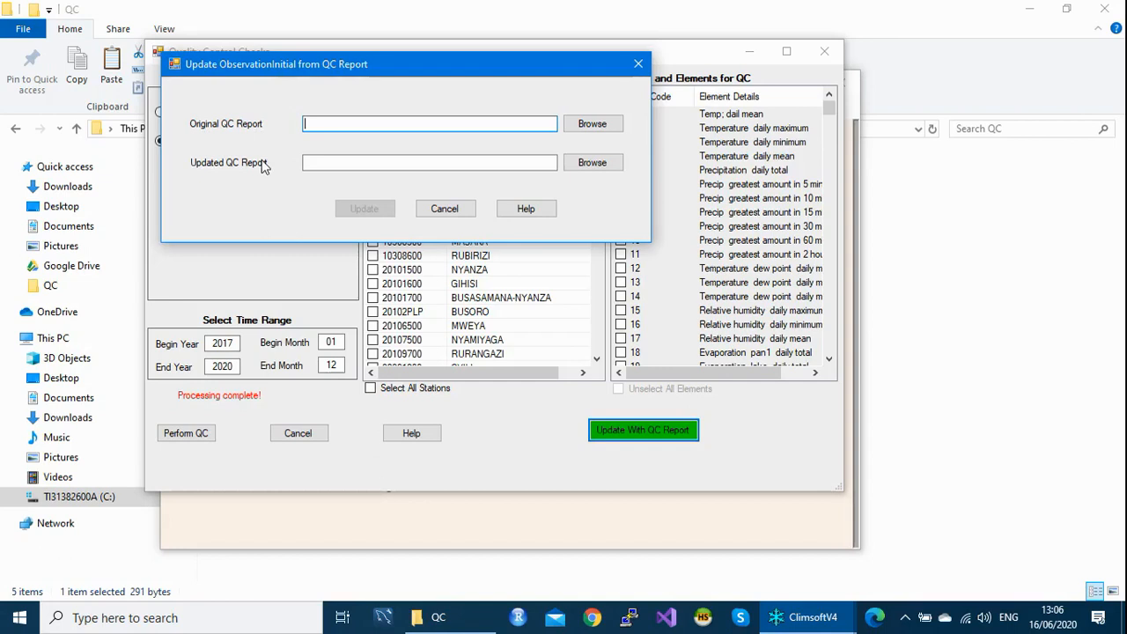
pyautogui.click(639, 66)
pyautogui.click(818, 55)
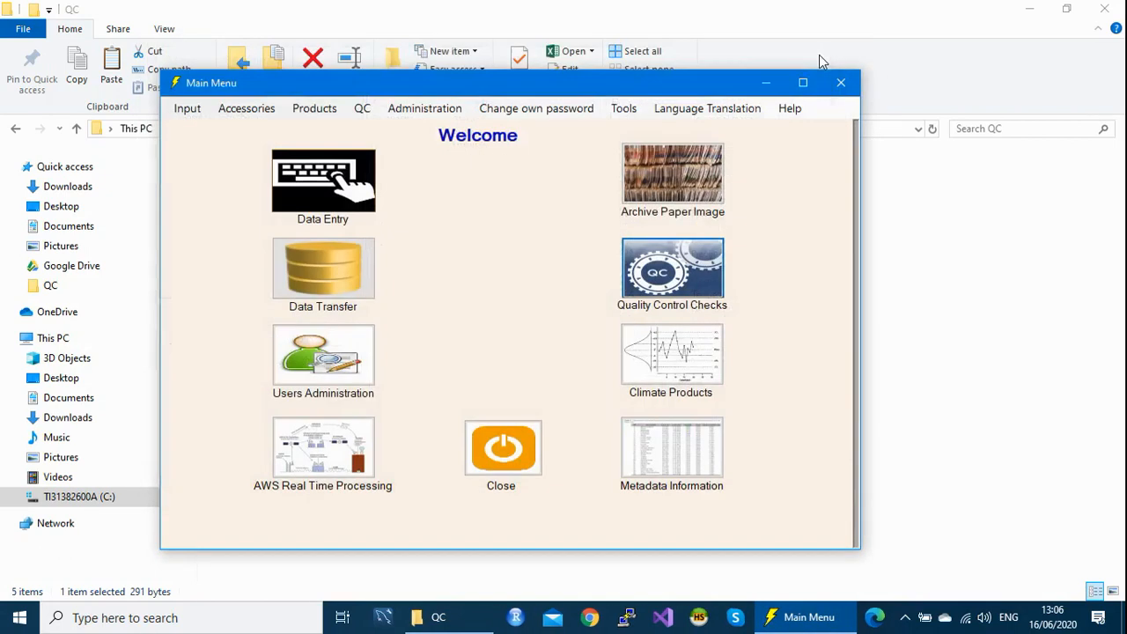
# - Open Update Observations and view the Observation Initial records of station 10101100, element 2, for 2017 to 2020
pyautogui.click(425, 108)
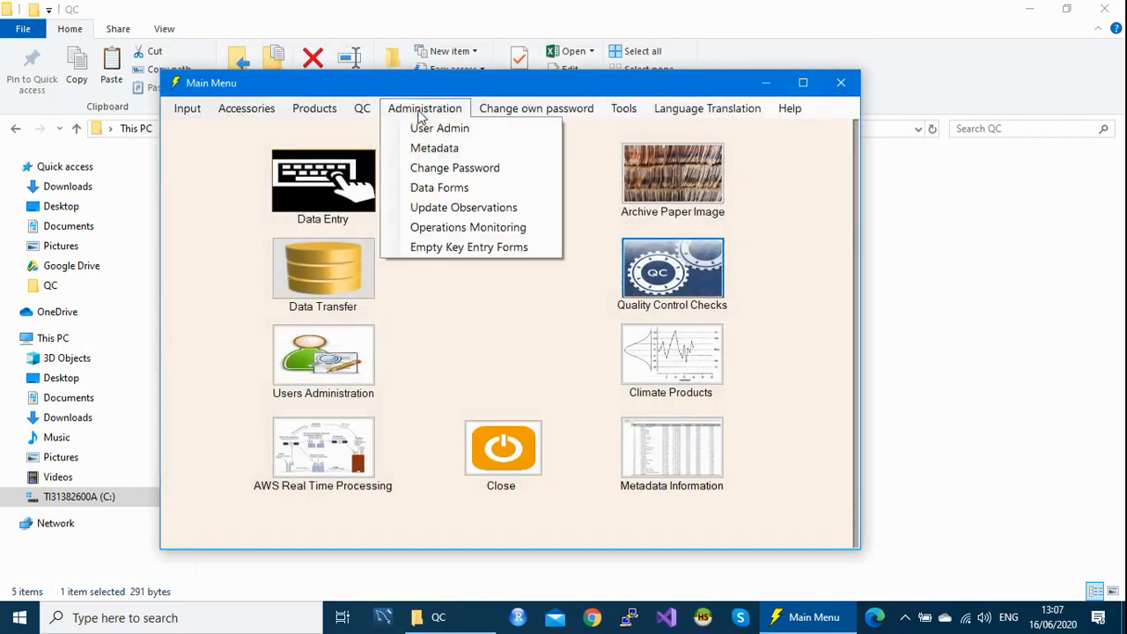
pyautogui.click(453, 210)
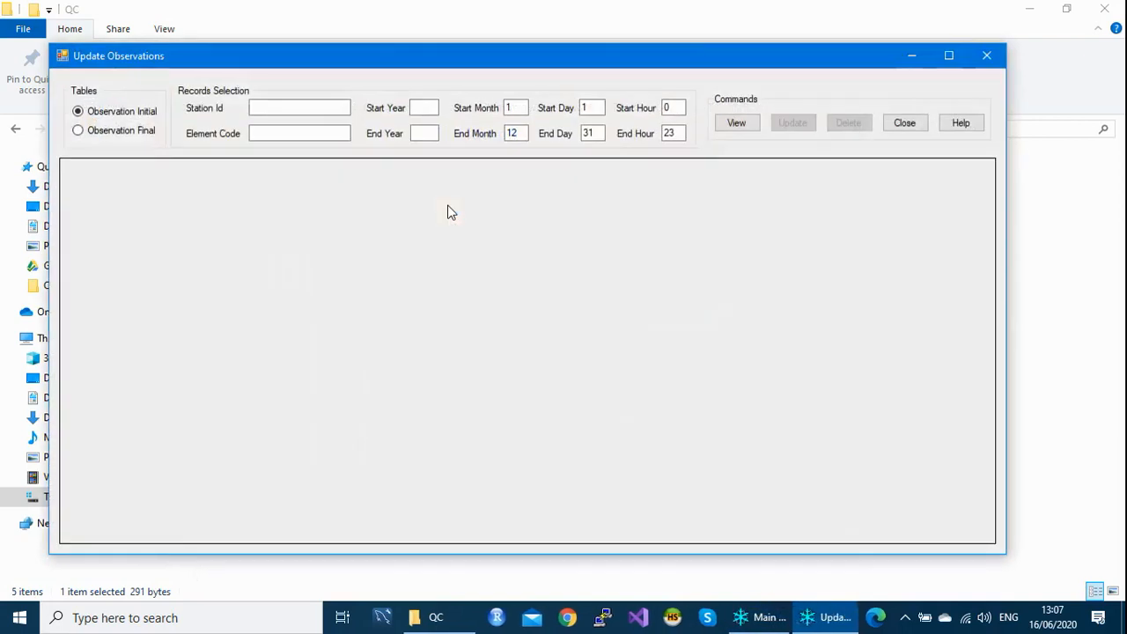
pyautogui.click(266, 107)
pyautogui.write('1')
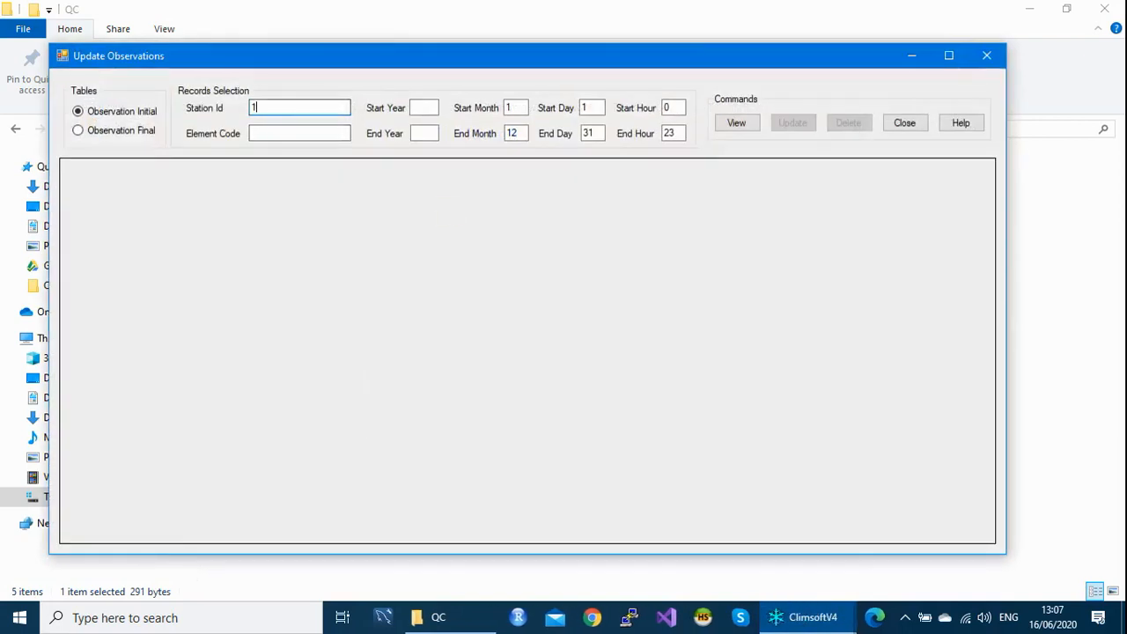
pyautogui.write('0101100')
pyautogui.click(253, 132)
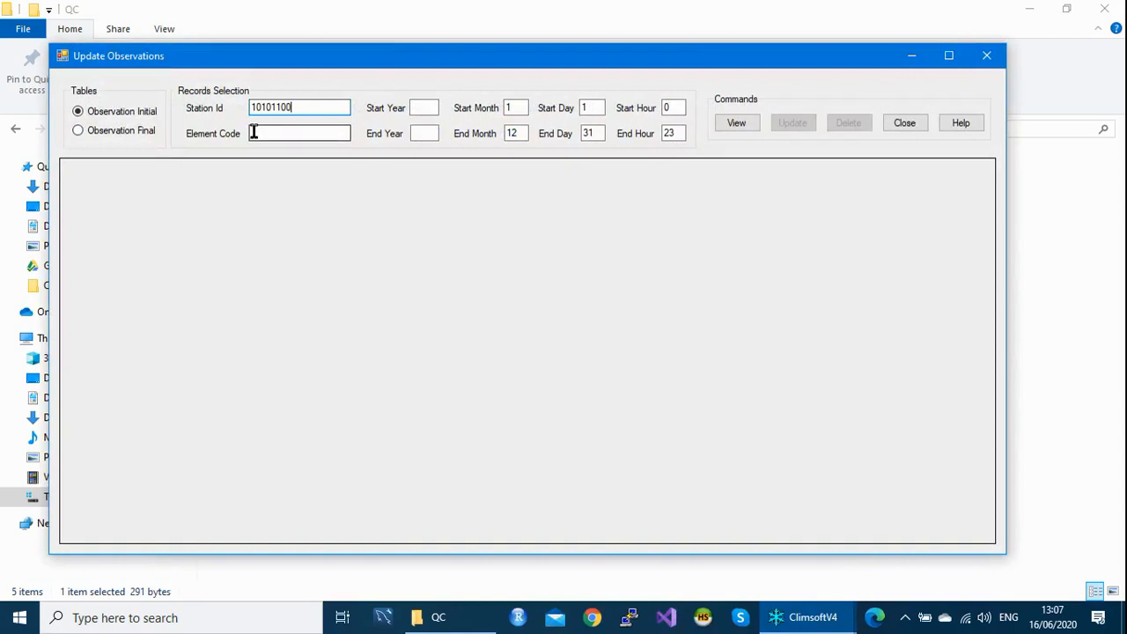
pyautogui.write('2')
pyautogui.click(413, 106)
pyautogui.write('20')
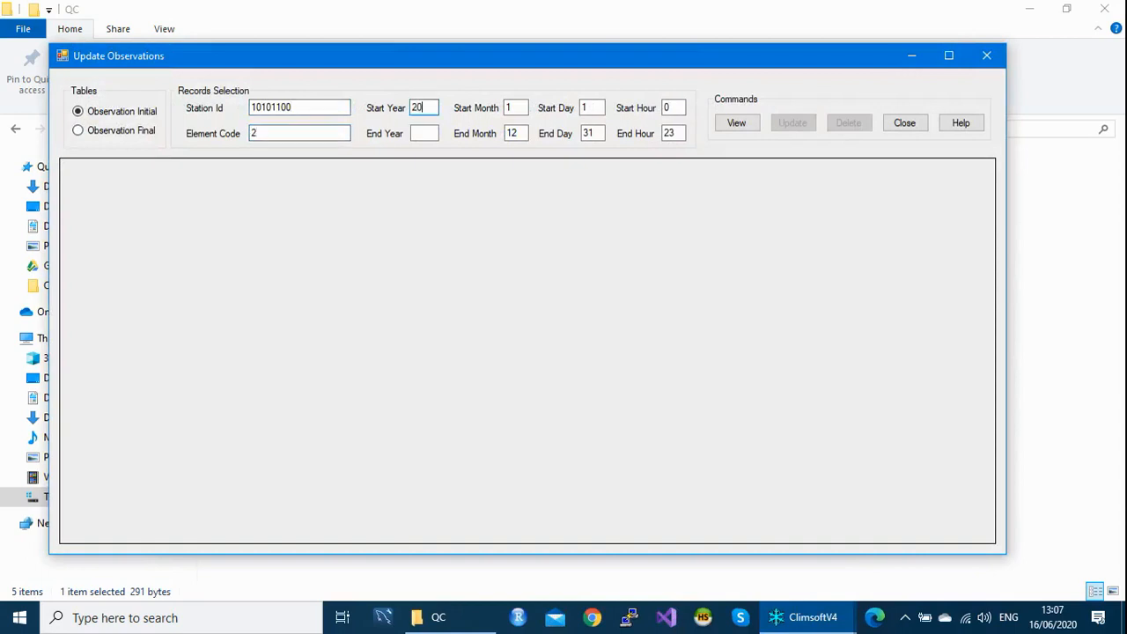
pyautogui.write('17')
pyautogui.click(421, 132)
pyautogui.write('2020')
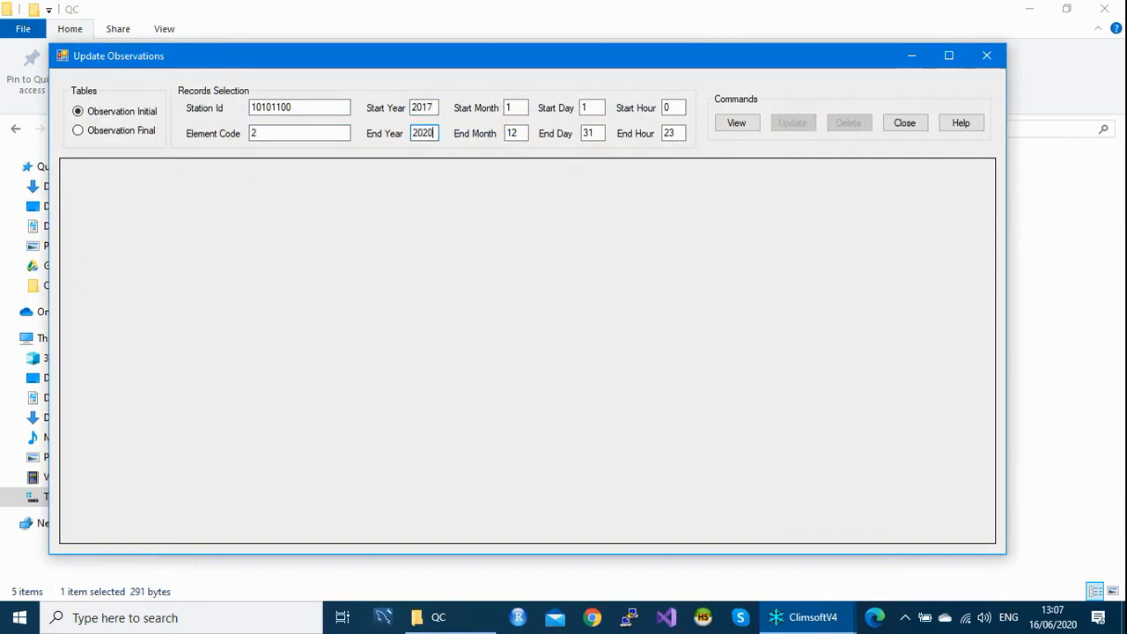
pyautogui.click(737, 126)
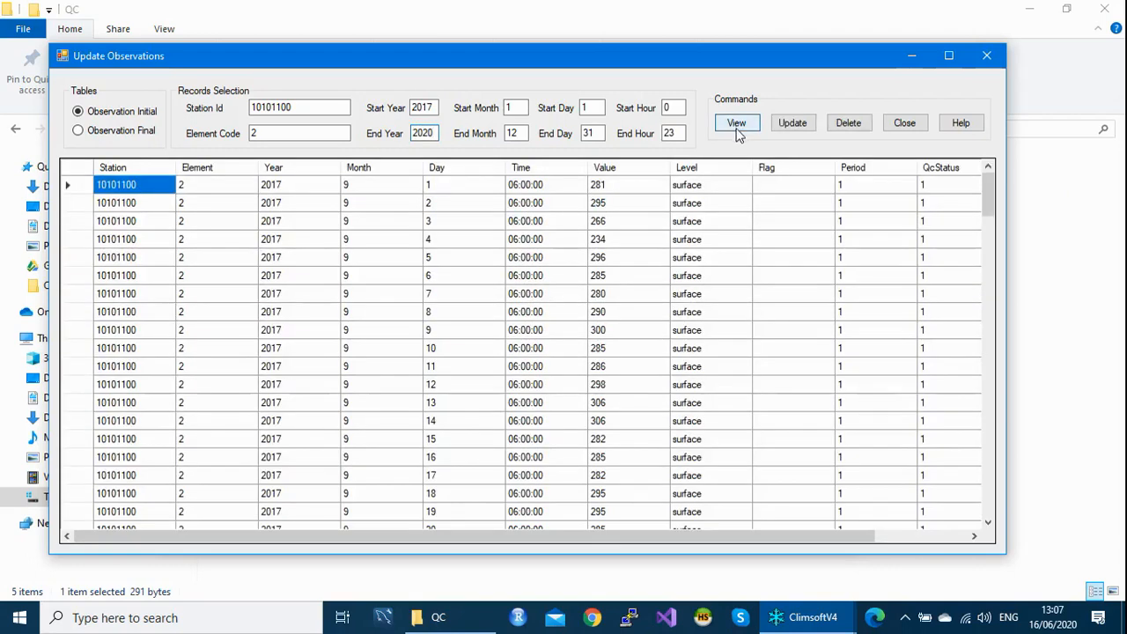
# - Examine the listed records' values, QcStatus and AcquisitionType columns, and close the Update Observations window
pyautogui.moveTo(678, 538); pyautogui.dragTo(776, 537)
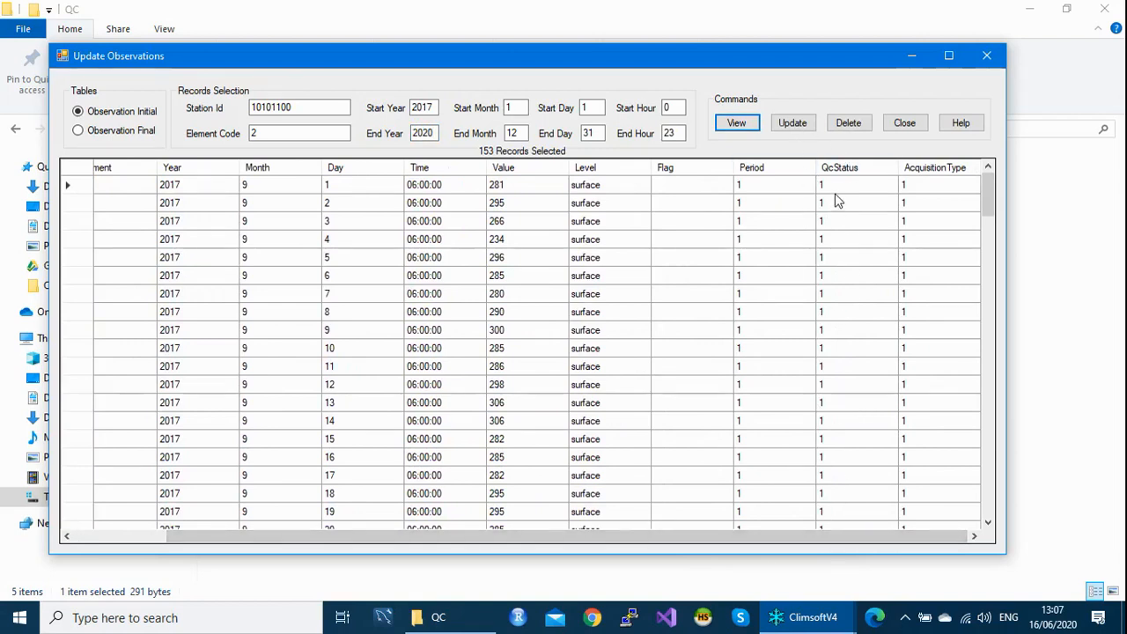
pyautogui.moveTo(987, 198)
pyautogui.mouseDown()
pyautogui.moveTo(976, 257)
pyautogui.moveTo(981, 554)
pyautogui.moveTo(986, 176)
pyautogui.mouseUp()
pyautogui.moveTo(719, 531); pyautogui.dragTo(611, 546)
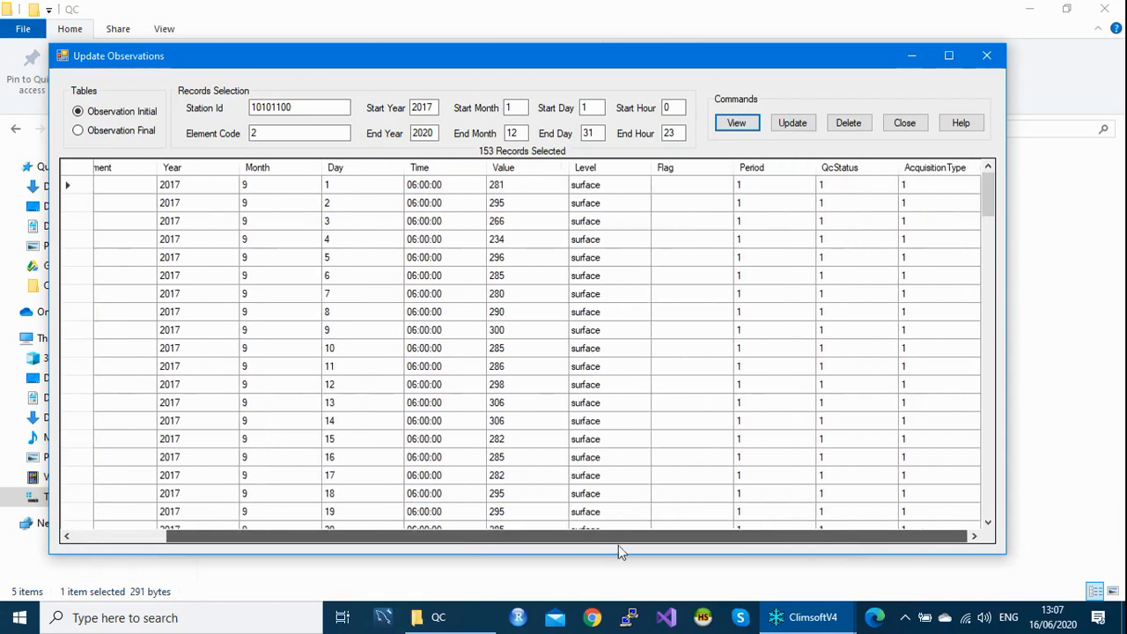
pyautogui.moveTo(727, 535); pyautogui.dragTo(228, 560)
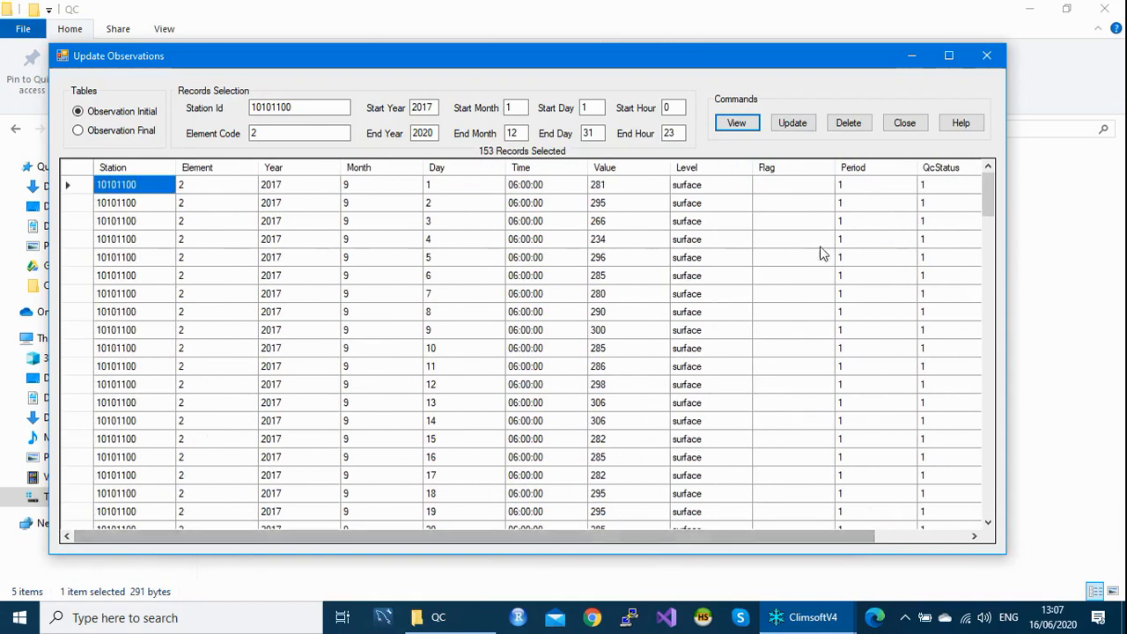
pyautogui.moveTo(985, 188); pyautogui.dragTo(1029, 598)
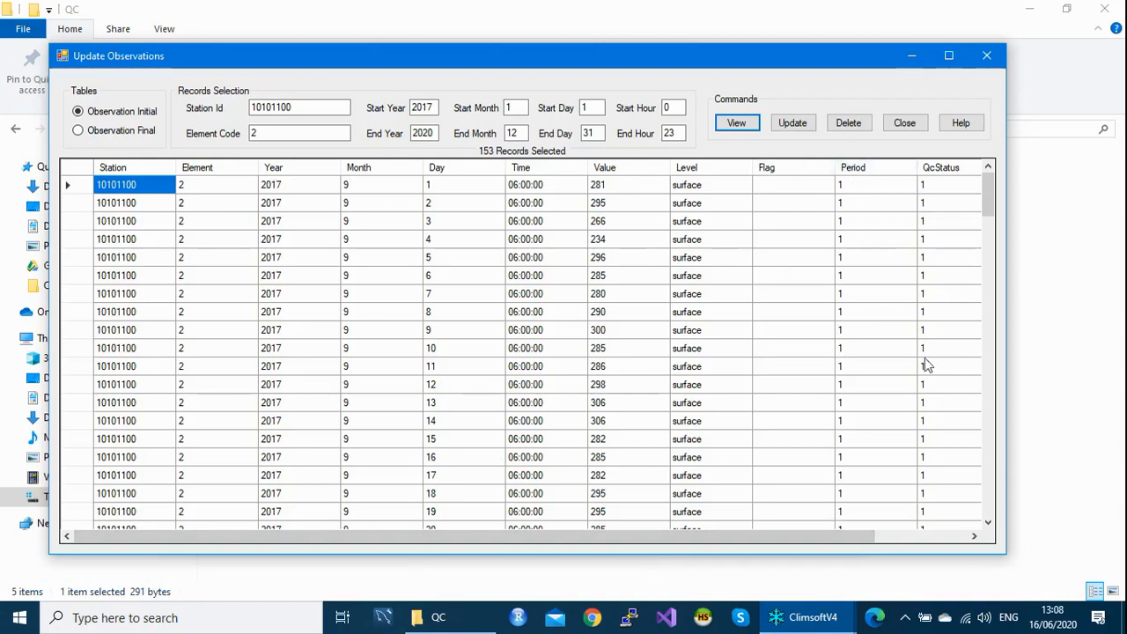
pyautogui.moveTo(987, 191)
pyautogui.mouseDown()
pyautogui.moveTo(1000, 541)
pyautogui.moveTo(1004, 310)
pyautogui.moveTo(990, 177)
pyautogui.mouseUp()
pyautogui.moveTo(986, 185); pyautogui.dragTo(991, 506)
pyautogui.click(987, 58)
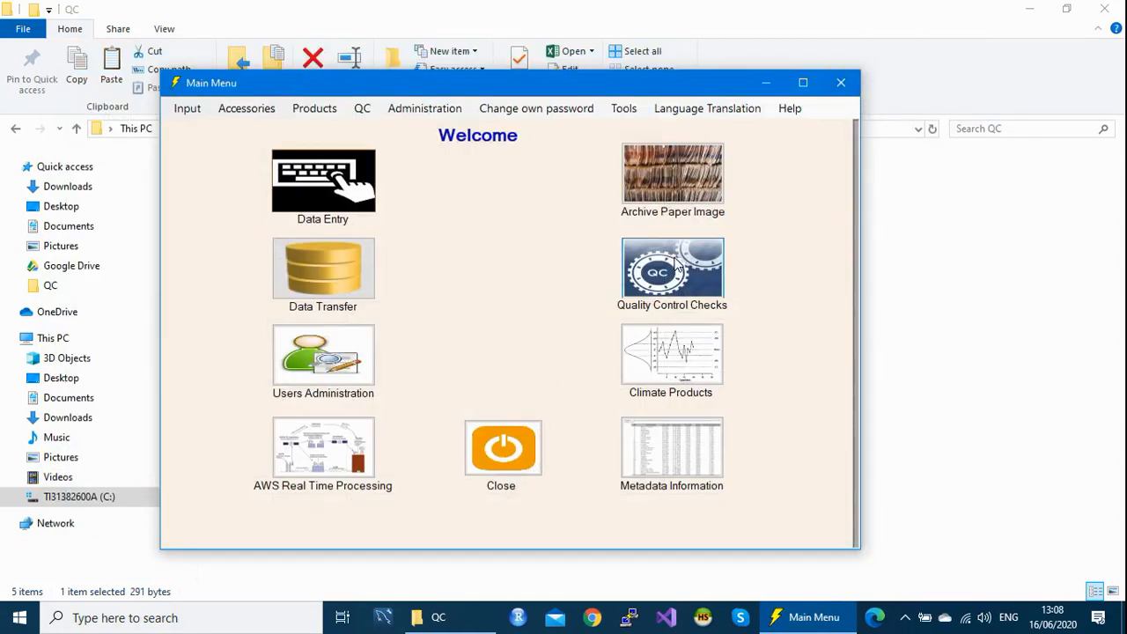
# - In Quality Control Checks, set up an update from qc_report_upperlimit_201701_202012.csv as original and qc_report_upperlimit_201701_202012_updated.csv as updated report
pyautogui.click(674, 275)
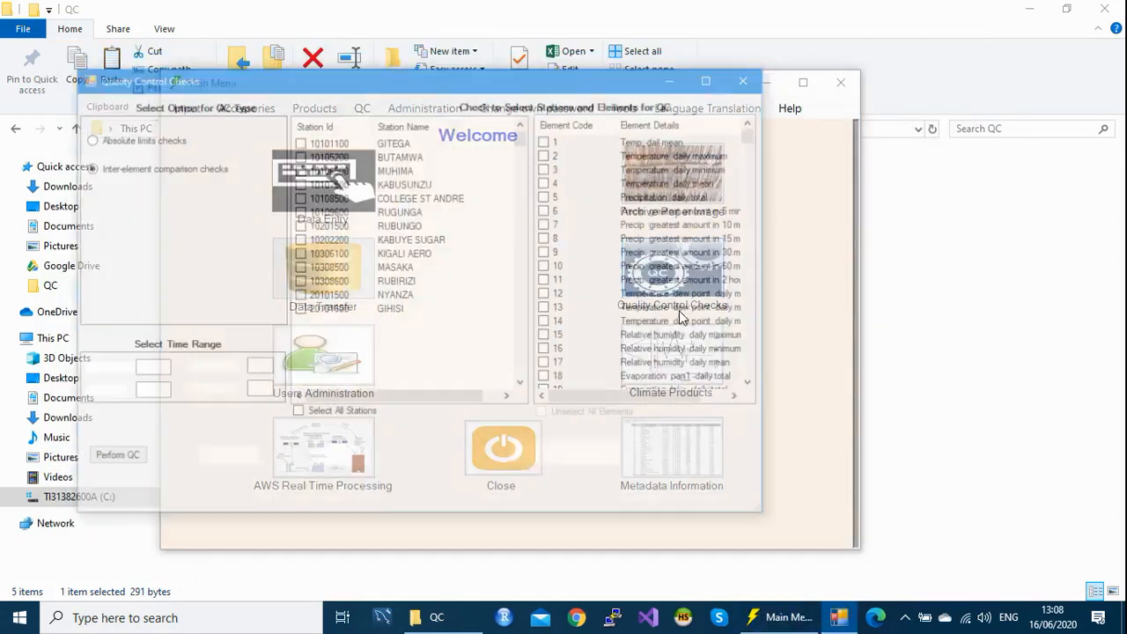
pyautogui.moveTo(443, 91); pyautogui.dragTo(510, 81)
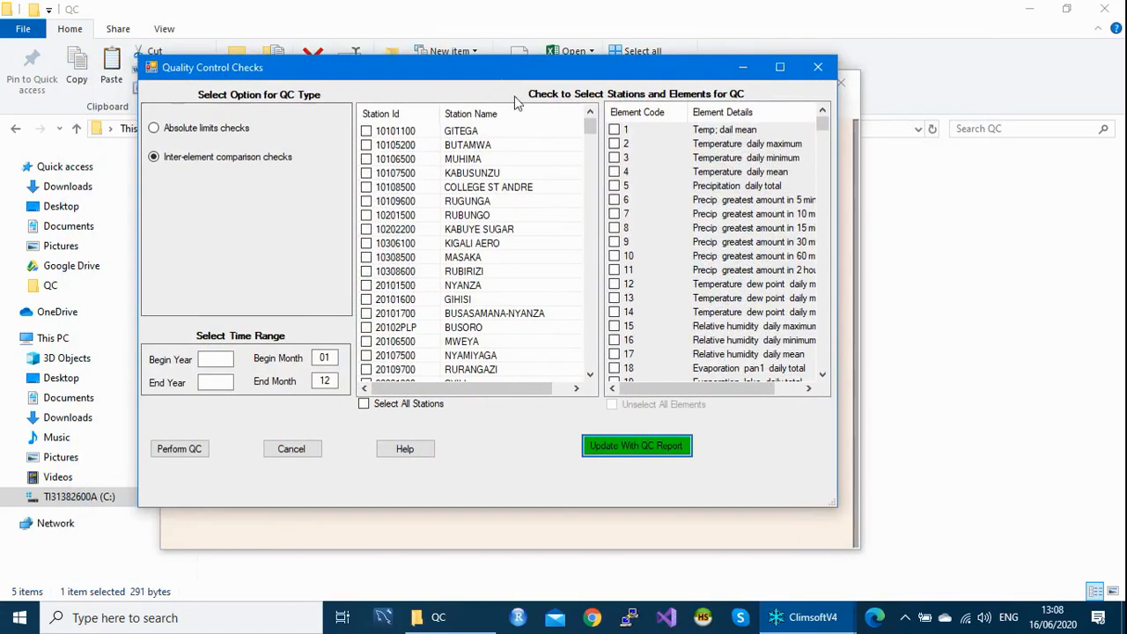
pyautogui.click(622, 449)
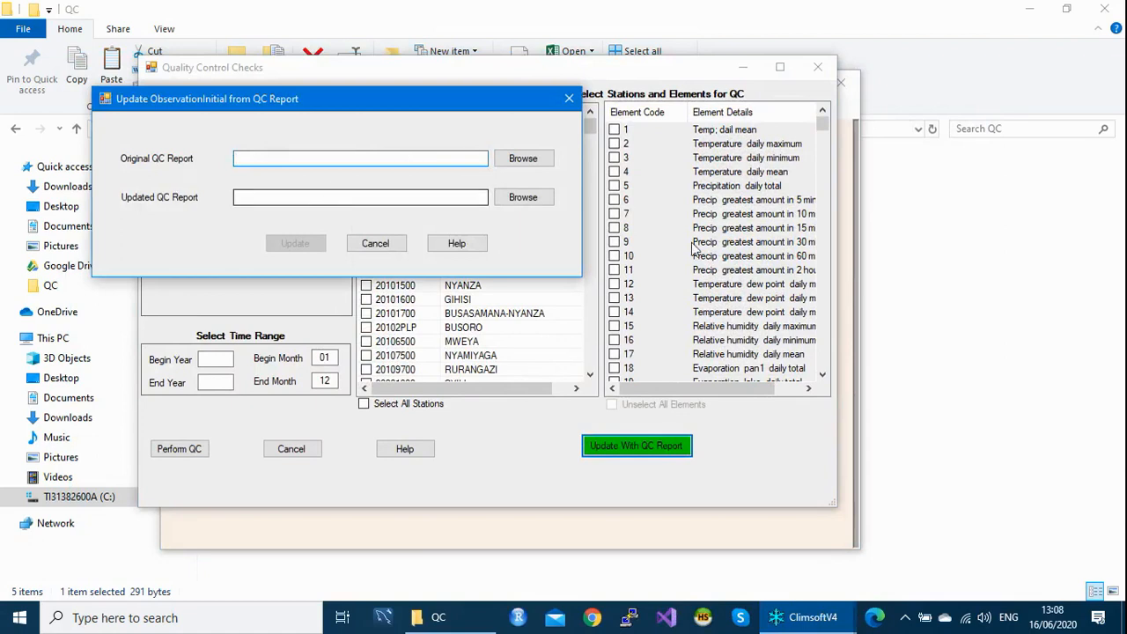
pyautogui.click(533, 162)
pyautogui.click(533, 163)
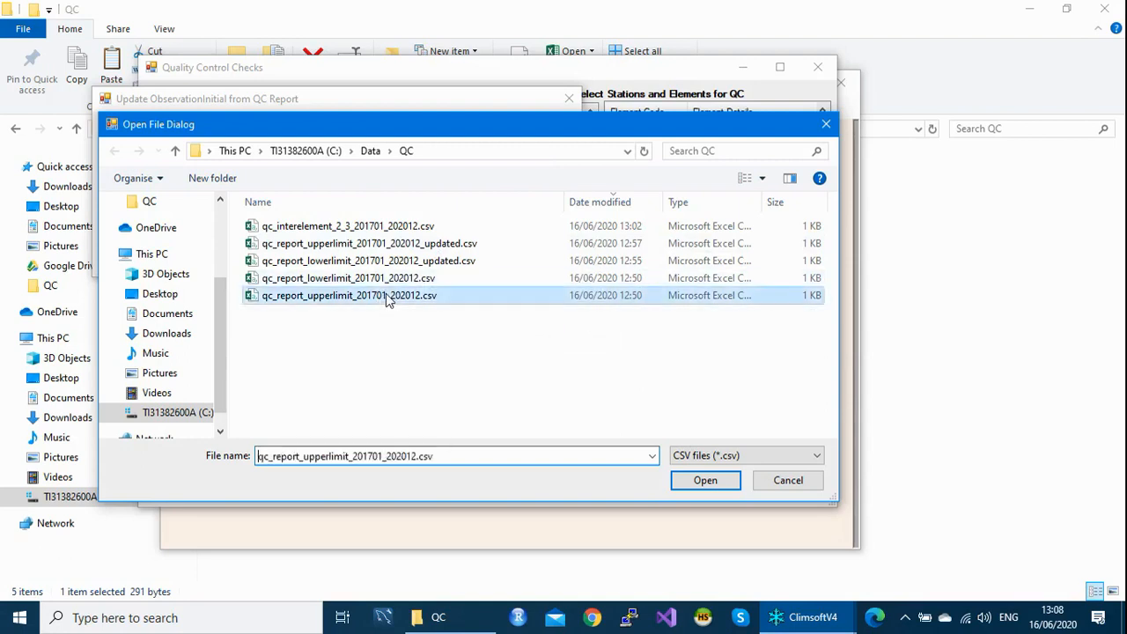
pyautogui.doubleClick(387, 295)
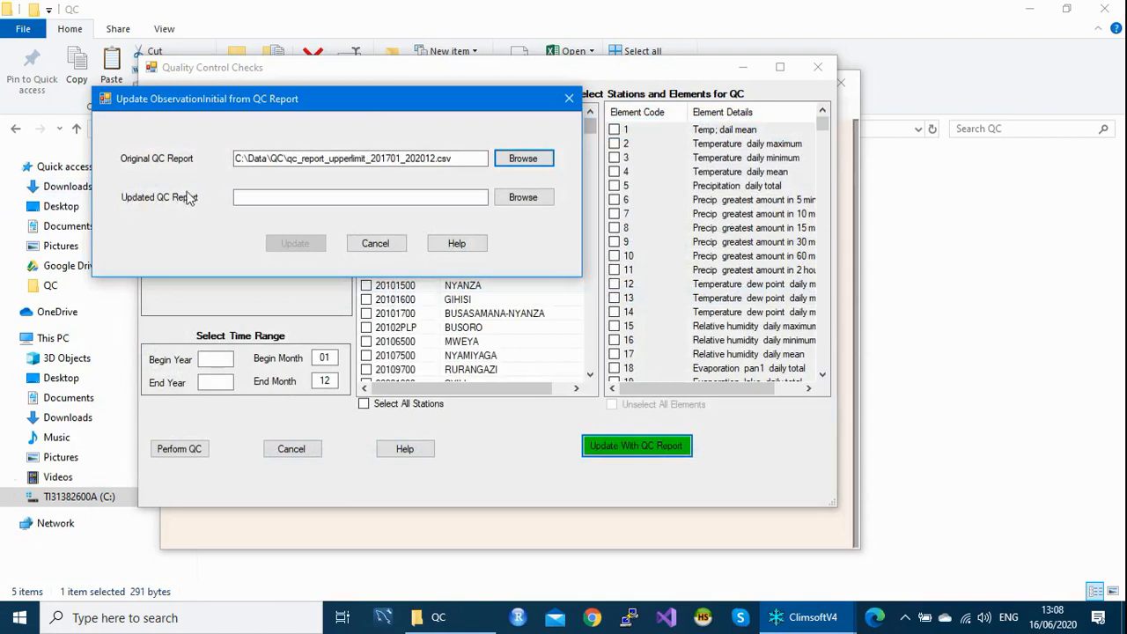
pyautogui.click(537, 203)
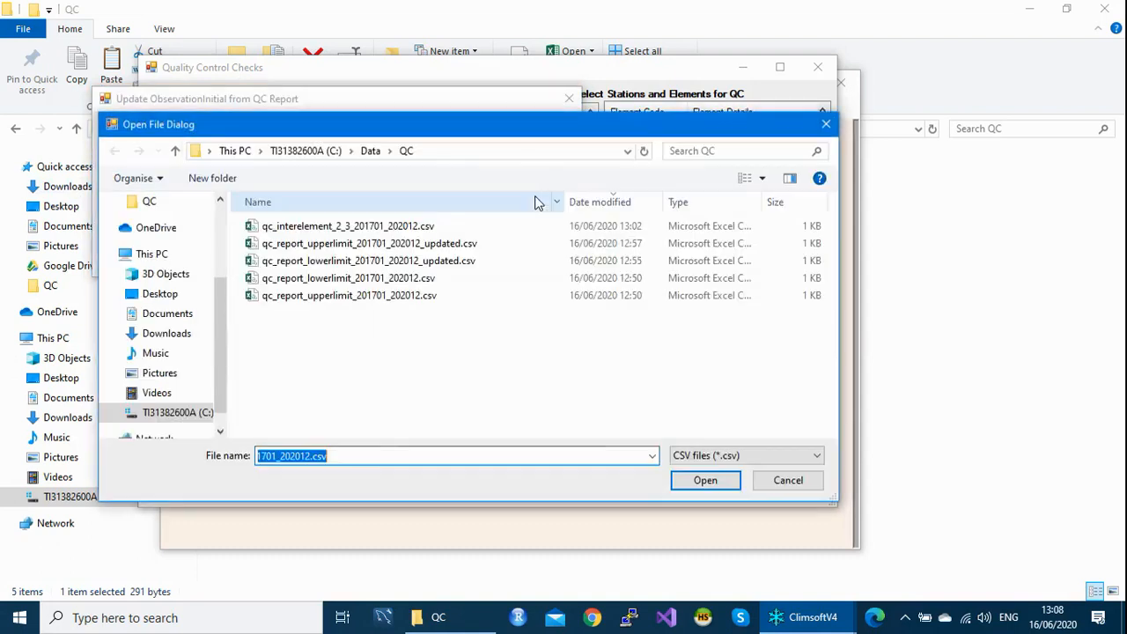
pyautogui.doubleClick(338, 243)
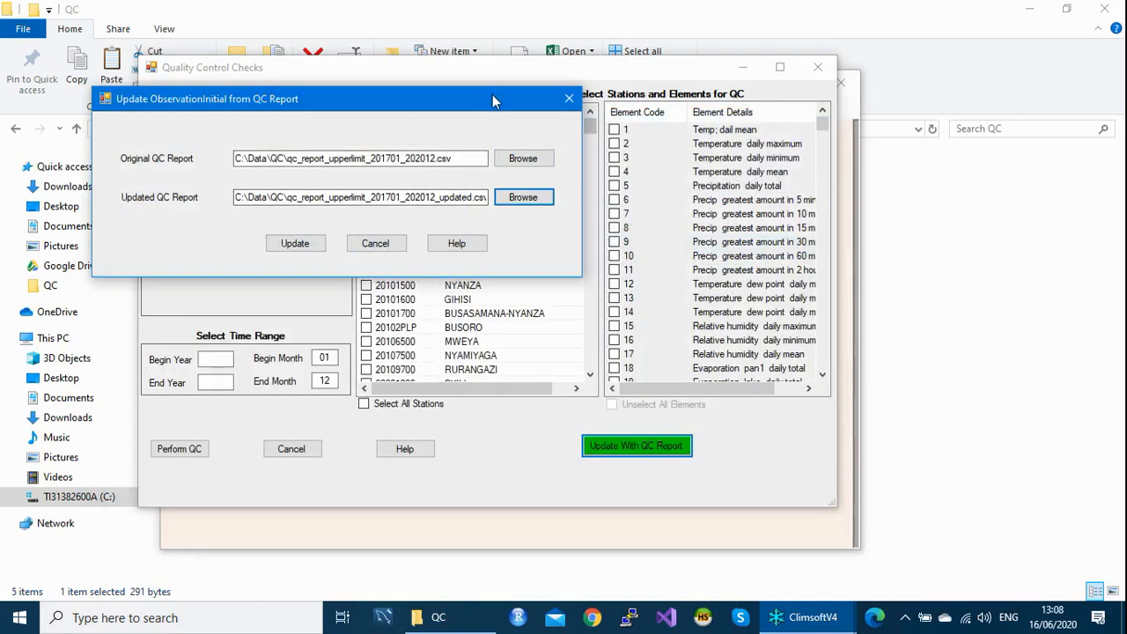
# - Update the Observation Initial records from the upper limit reports and close the update form
pyautogui.moveTo(493, 99); pyautogui.dragTo(524, 103)
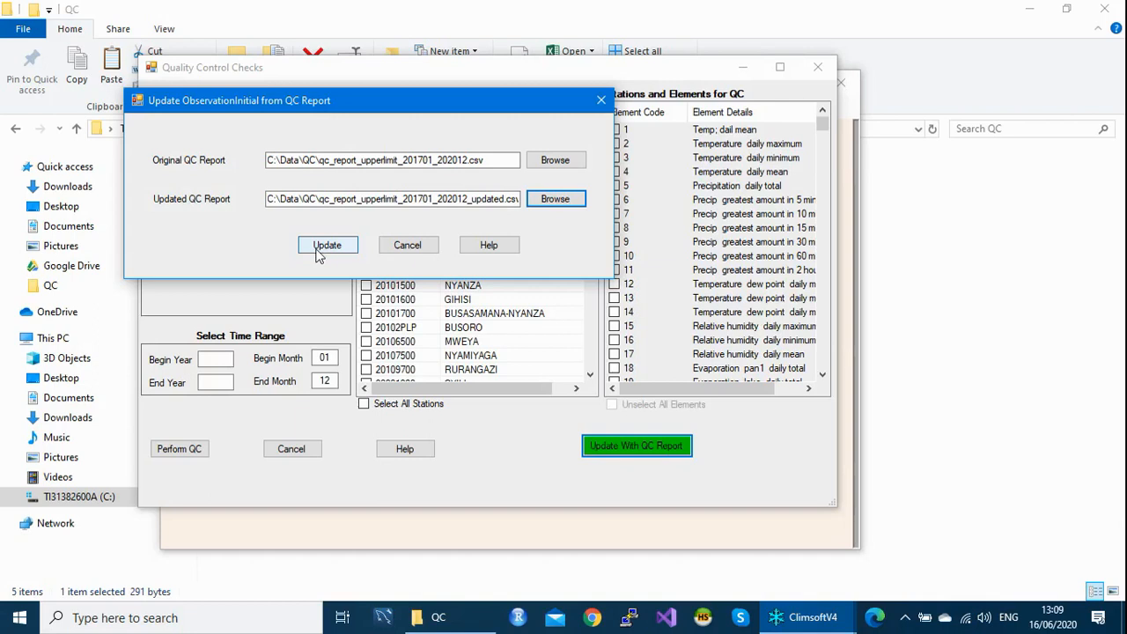
pyautogui.click(317, 246)
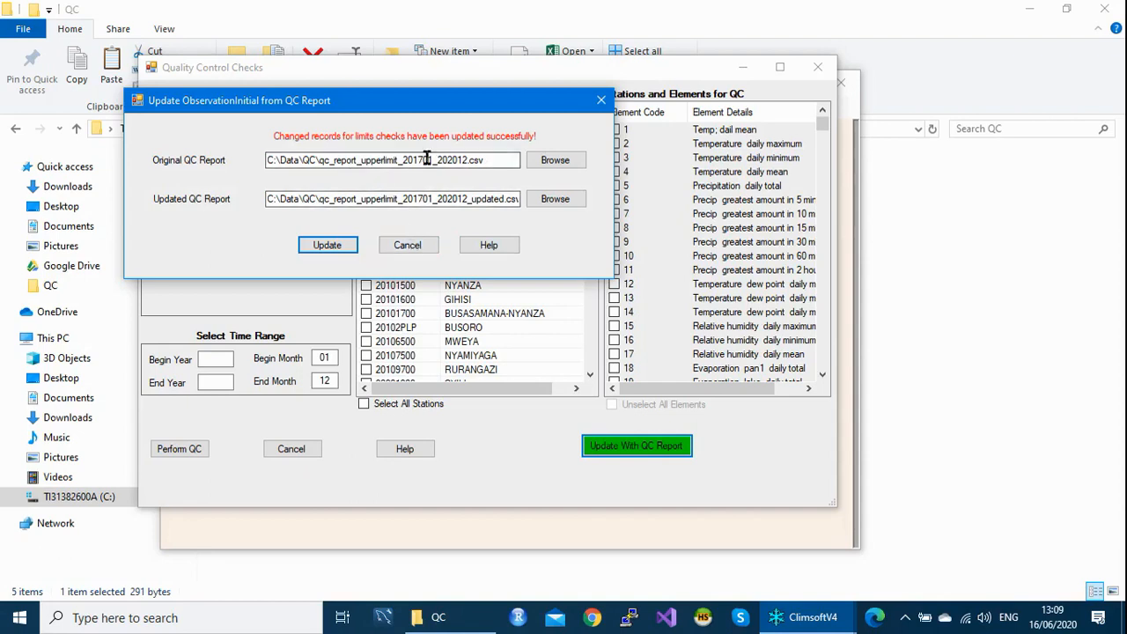
pyautogui.click(599, 100)
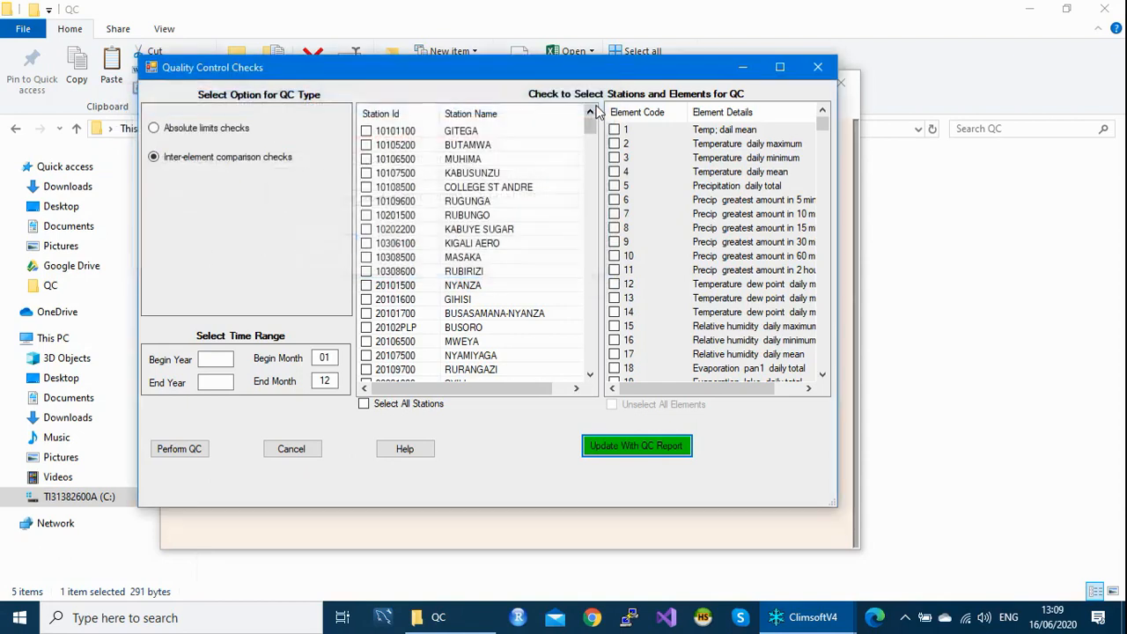
# - Set up another update with qc_report_lowerlimit_201701_202012.csv as original and qc_report_lowerlimit_201701_202012_updated.csv as updated report
pyautogui.click(639, 447)
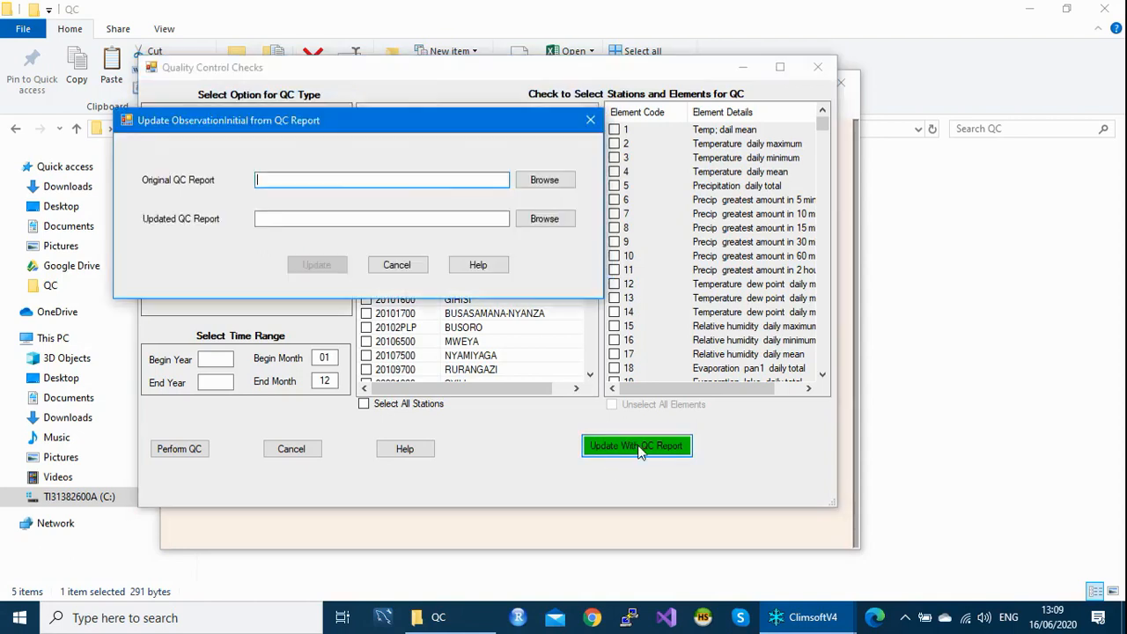
pyautogui.click(529, 181)
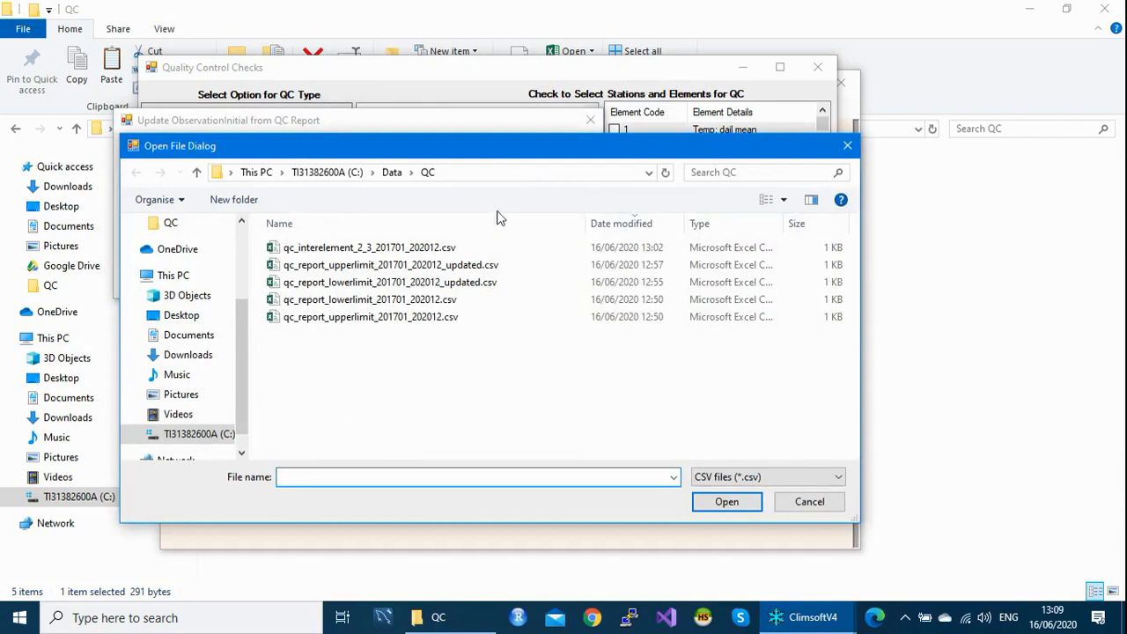
pyautogui.click(368, 301)
pyautogui.doubleClick(368, 301)
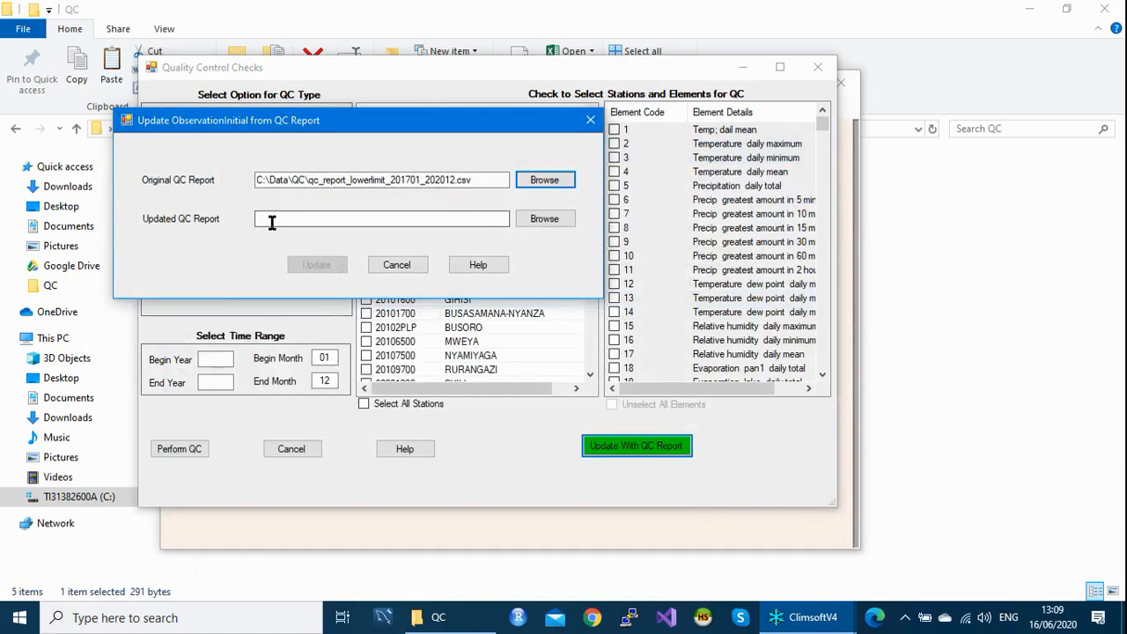
pyautogui.click(563, 219)
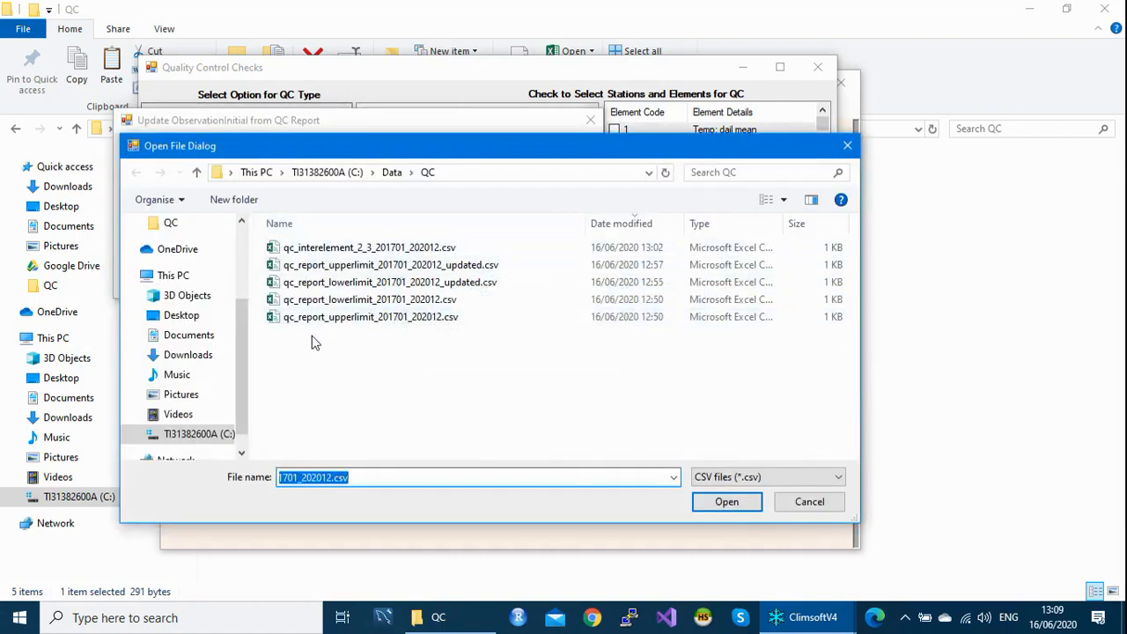
pyautogui.doubleClick(363, 283)
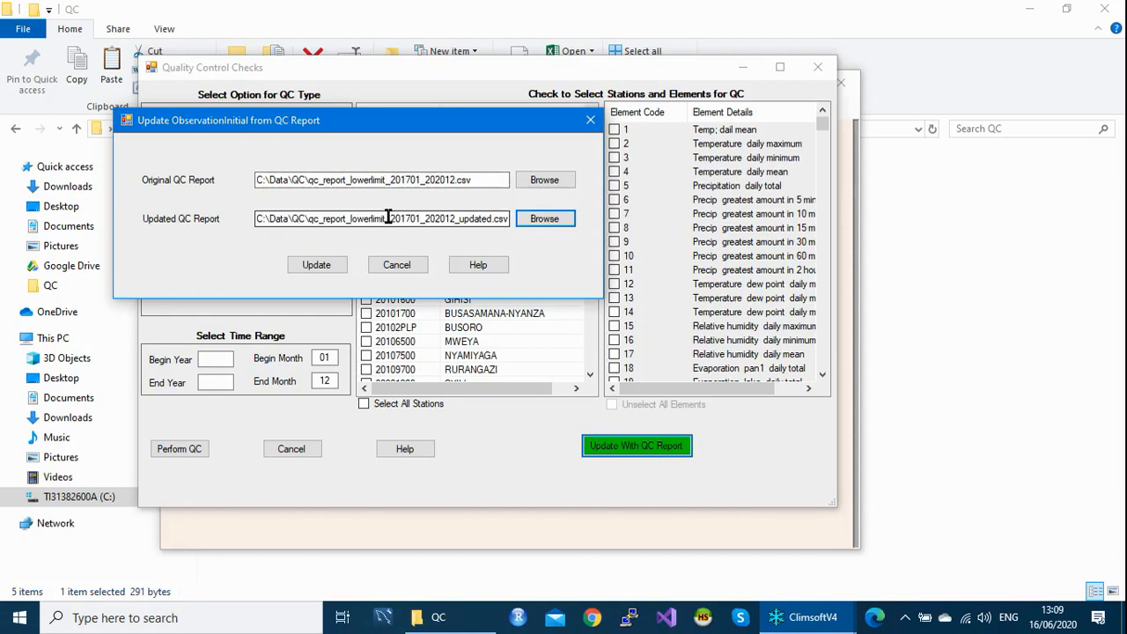
# - Update the Observation Initial records from the lower limit reports and close the update form and Quality Control Checks
pyautogui.click(331, 272)
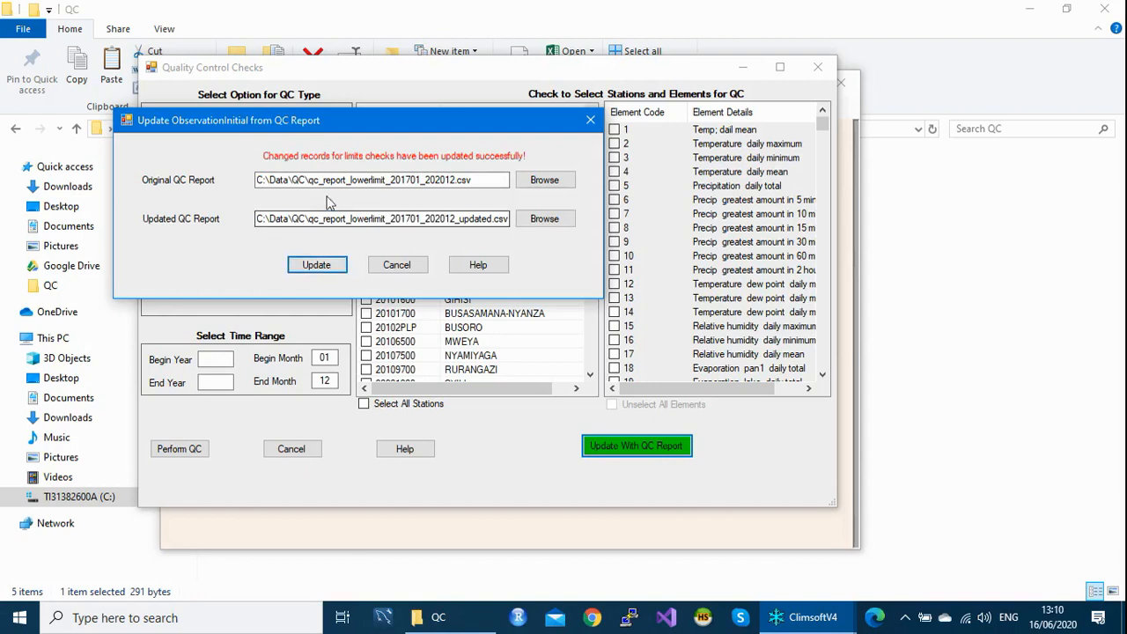
pyautogui.click(590, 121)
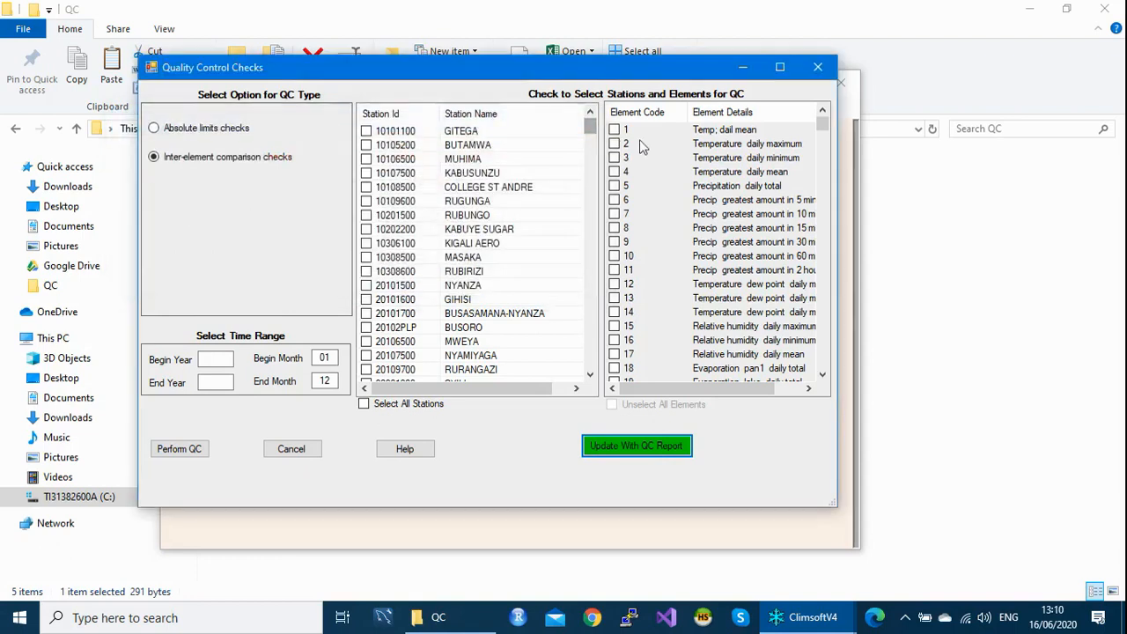
pyautogui.click(817, 69)
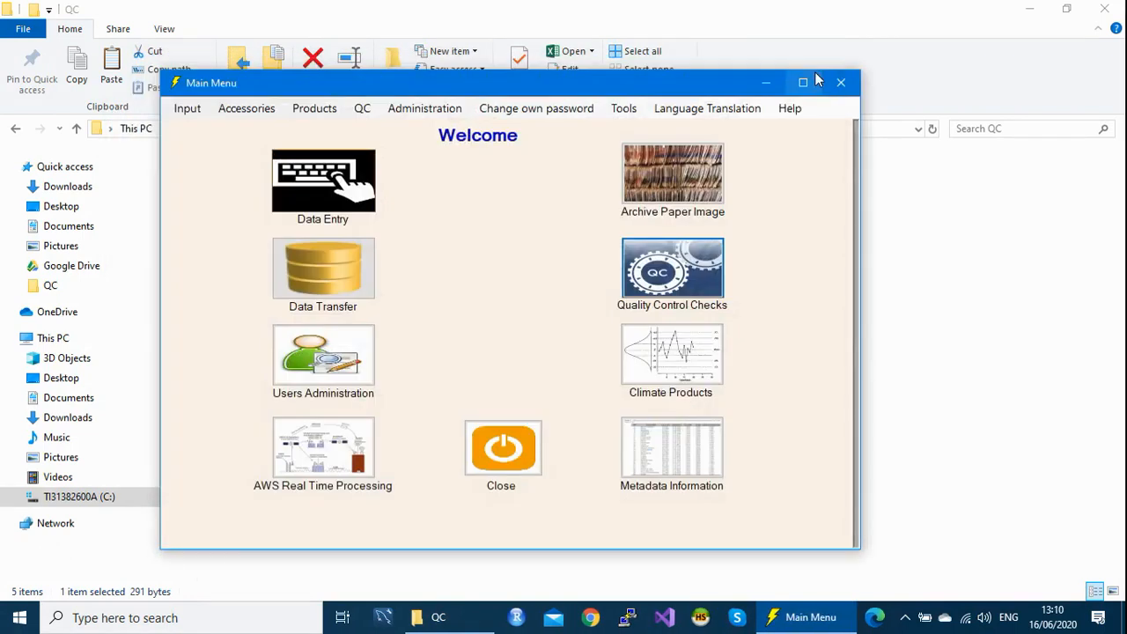
# - Open Update Observations and list the Observation Initial records of station 10101100, element 2, for 2017 to 2020
pyautogui.click(424, 110)
pyautogui.click(459, 208)
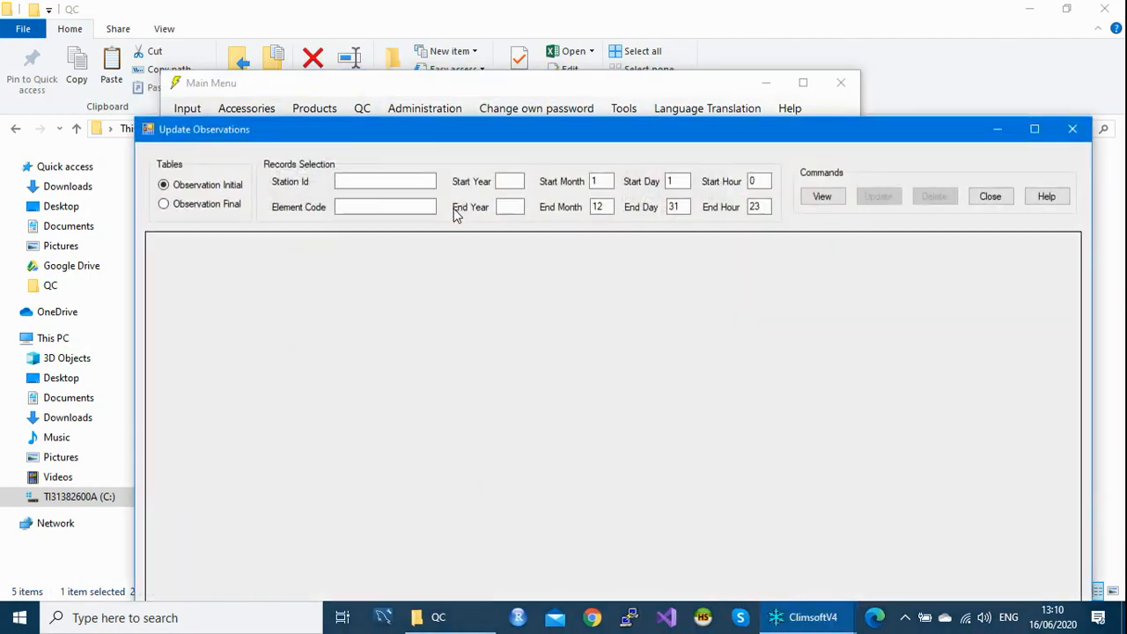
pyautogui.click(357, 179)
pyautogui.click(349, 205)
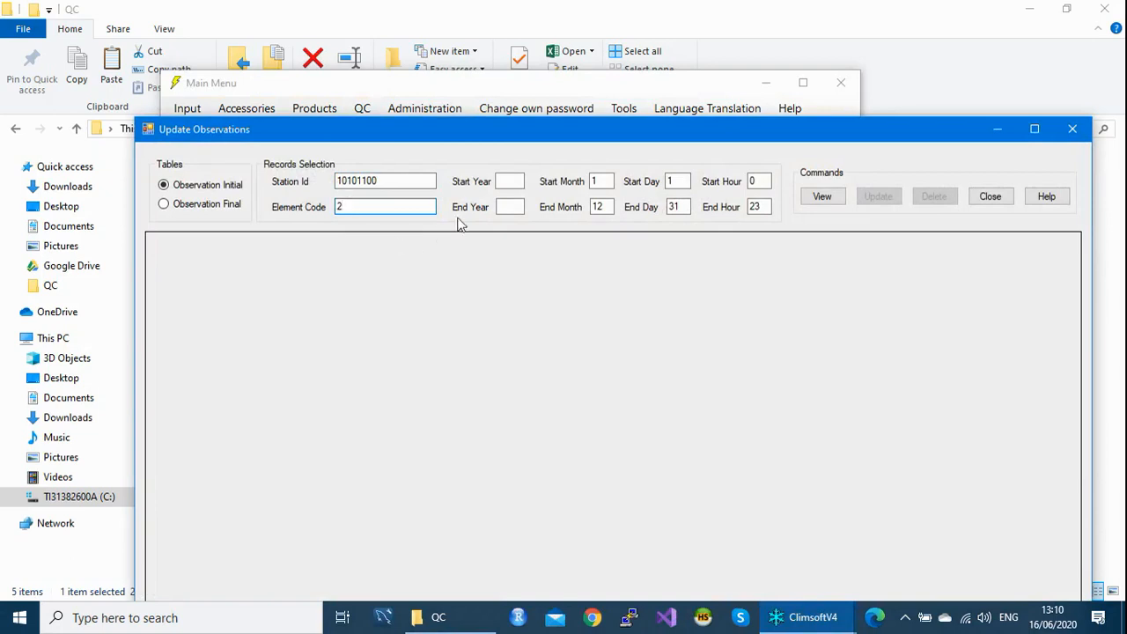
pyautogui.click(500, 178)
pyautogui.click(507, 203)
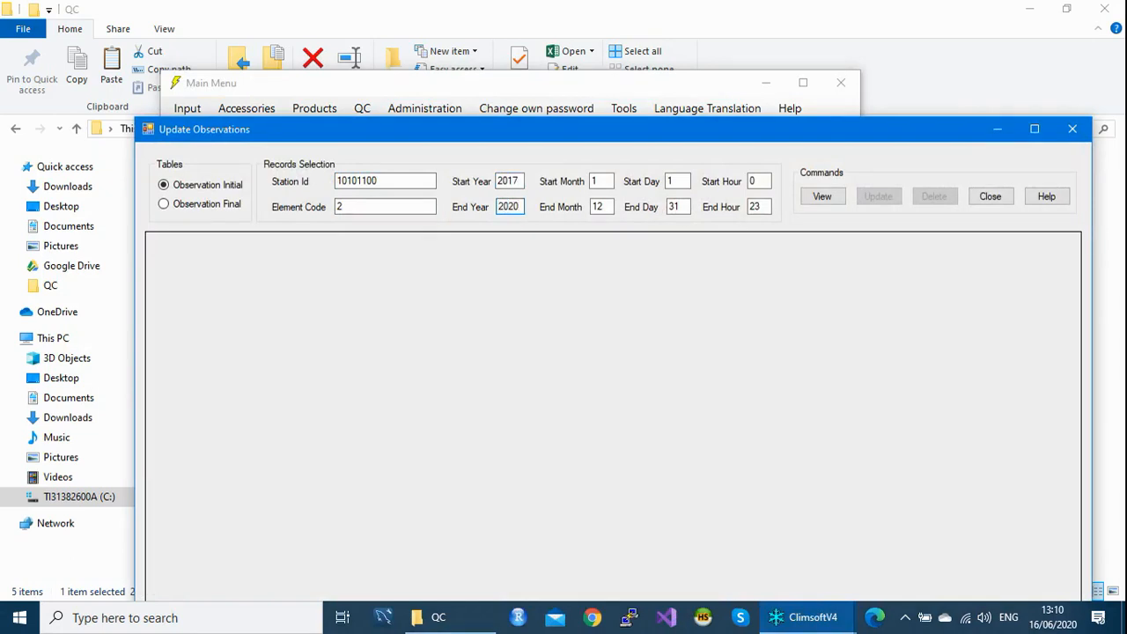
pyautogui.click(831, 197)
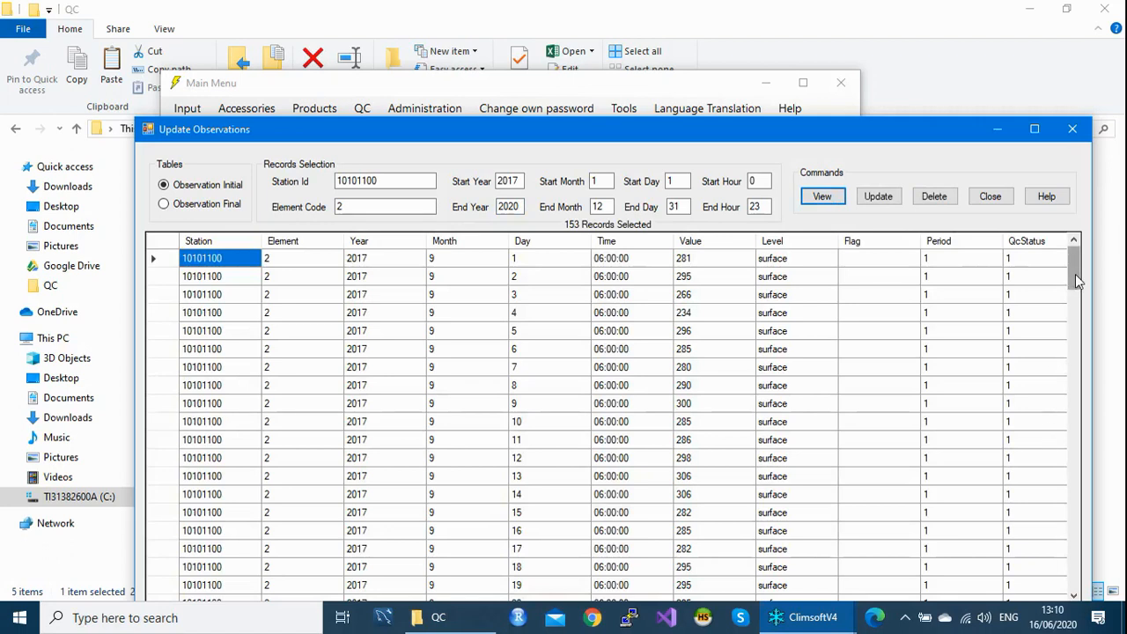
# - Check the values and QcStatus of the element 2 records through to the end of March 2018
pyautogui.moveTo(1075, 280); pyautogui.dragTo(1078, 586)
pyautogui.click(1076, 595)
pyautogui.click(1076, 595)
pyautogui.click(1076, 595)
pyautogui.click(1076, 595)
pyautogui.click(1076, 595)
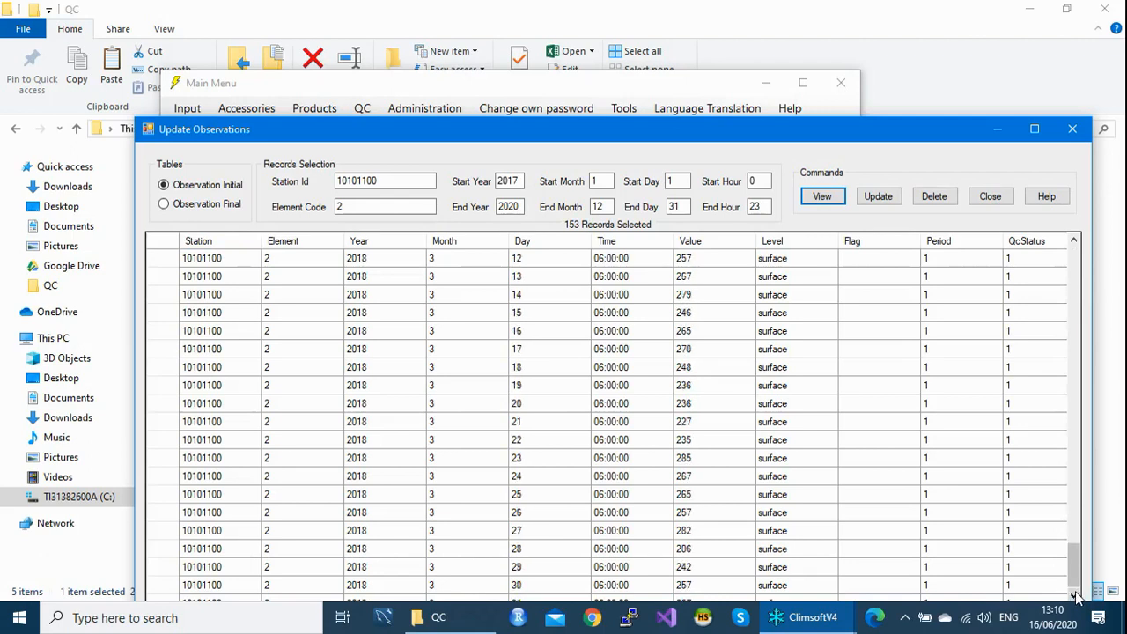
# - Change the element code to 3 and list that element's records for the same station and period
pyautogui.click(353, 208)
pyautogui.doubleClick(354, 207)
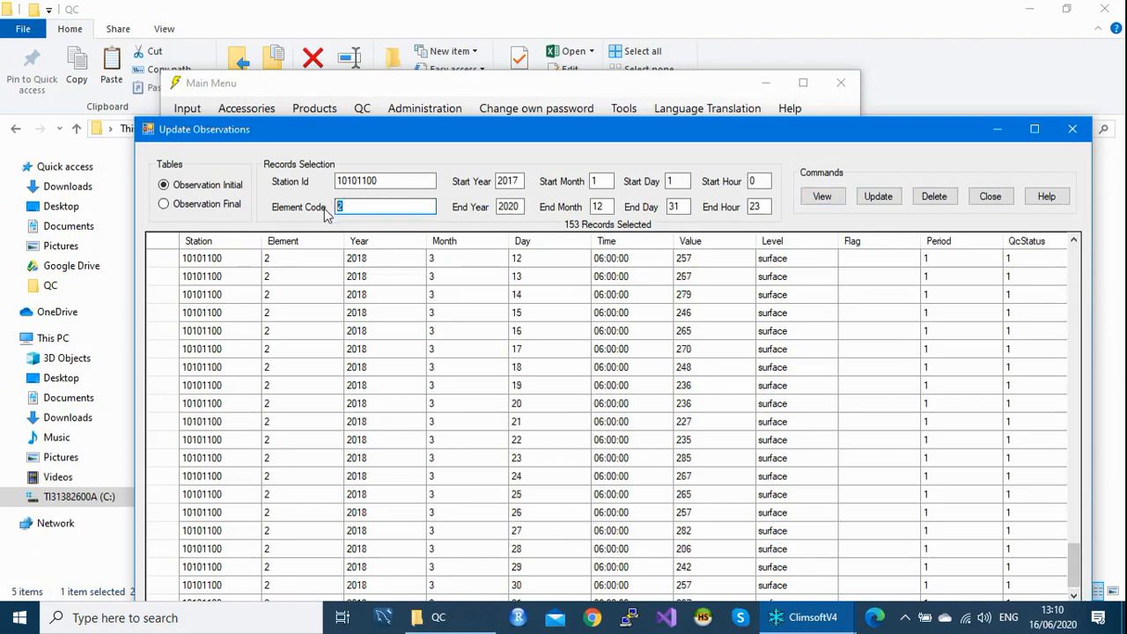
pyautogui.write('3')
pyautogui.click(823, 196)
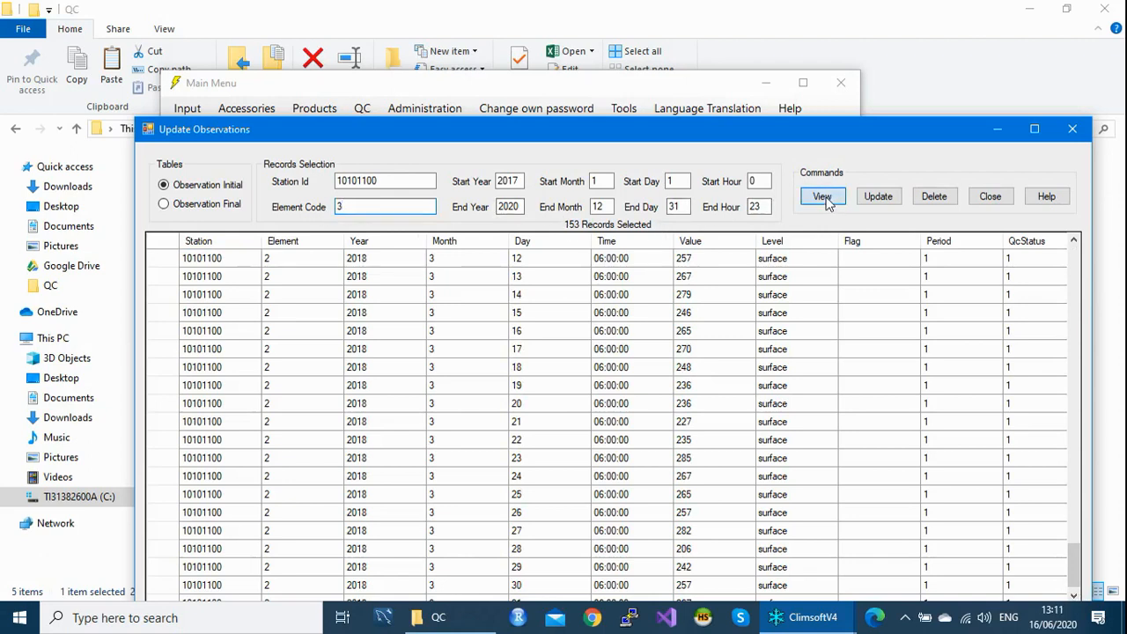
# - Find the element 3 records for 21 December 2017 and compare their values and QcStatus
pyautogui.click(1073, 596)
pyautogui.click(1073, 597)
pyautogui.click(1073, 597)
pyautogui.moveTo(1074, 266); pyautogui.dragTo(1100, 586)
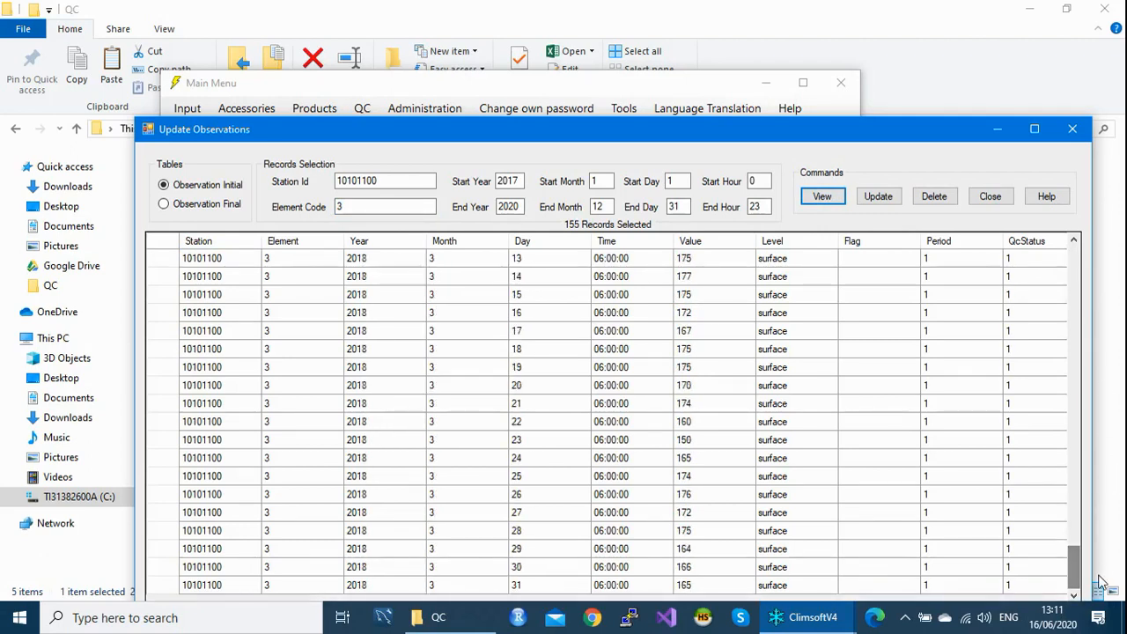
pyautogui.click(1073, 242)
pyautogui.moveTo(1073, 251); pyautogui.dragTo(1073, 251)
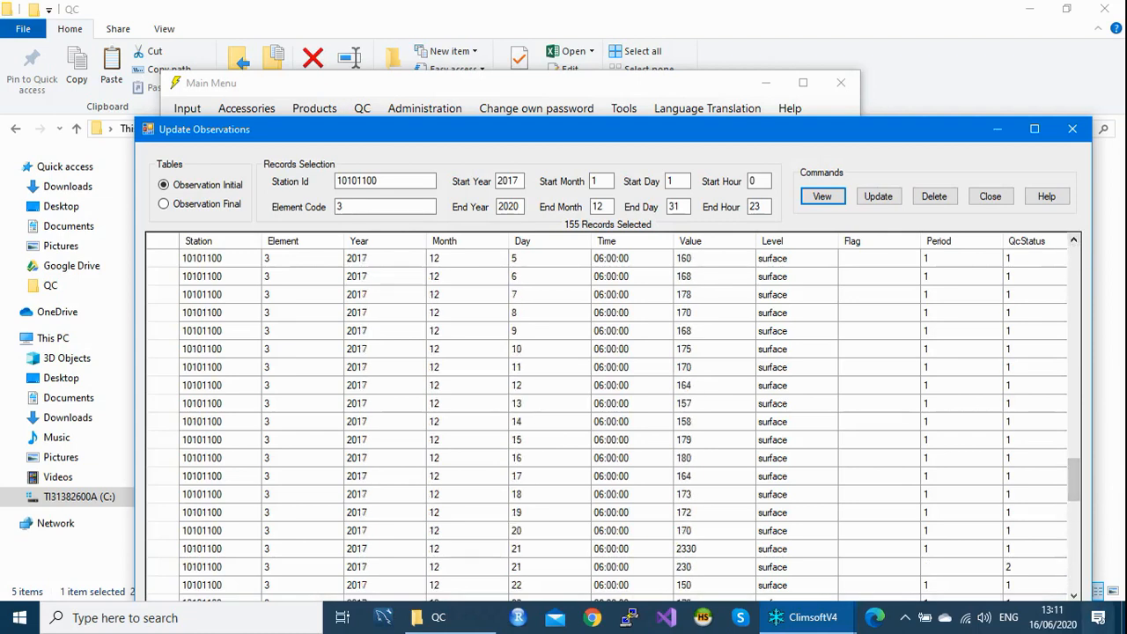
pyautogui.click(1075, 597)
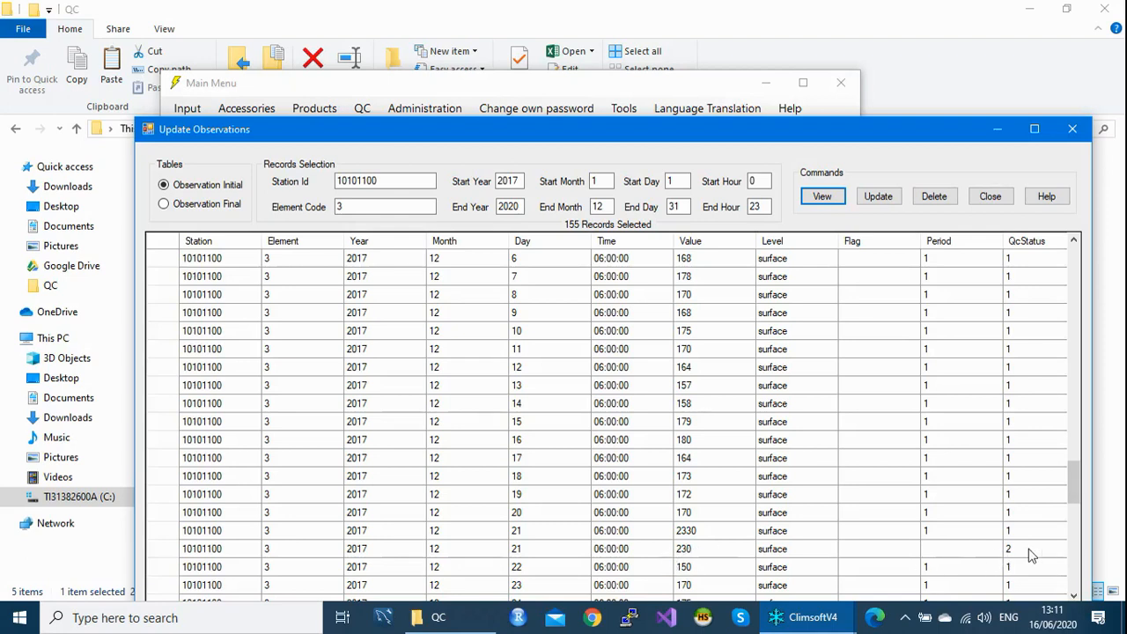
# - Examine the values and QcStatus of the remaining element 3 records down to 31 March 2018
pyautogui.click(1074, 597)
pyautogui.click(1074, 597)
pyautogui.click(1074, 597)
pyautogui.click(1074, 597)
pyautogui.click(1074, 597)
pyautogui.click(1074, 597)
pyautogui.click(1074, 597)
pyautogui.click(1074, 597)
pyautogui.click(1074, 597)
pyautogui.click(1074, 597)
pyautogui.click(1074, 597)
pyautogui.click(1074, 597)
pyautogui.click(1073, 597)
pyautogui.click(1074, 596)
pyautogui.click(1074, 597)
pyautogui.click(1074, 597)
pyautogui.click(1074, 597)
pyautogui.click(1074, 597)
pyautogui.click(1074, 597)
pyautogui.click(1073, 597)
pyautogui.click(1074, 597)
pyautogui.click(1074, 597)
pyautogui.click(1074, 597)
pyautogui.click(1074, 597)
pyautogui.click(1074, 597)
pyautogui.click(1074, 597)
pyautogui.click(1074, 597)
pyautogui.click(1073, 597)
pyautogui.click(1074, 597)
pyautogui.click(1074, 597)
pyautogui.click(1074, 596)
pyautogui.click(1074, 597)
pyautogui.click(1074, 597)
pyautogui.click(1074, 597)
pyautogui.click(1074, 597)
pyautogui.click(1073, 596)
pyautogui.click(1073, 597)
pyautogui.click(1073, 597)
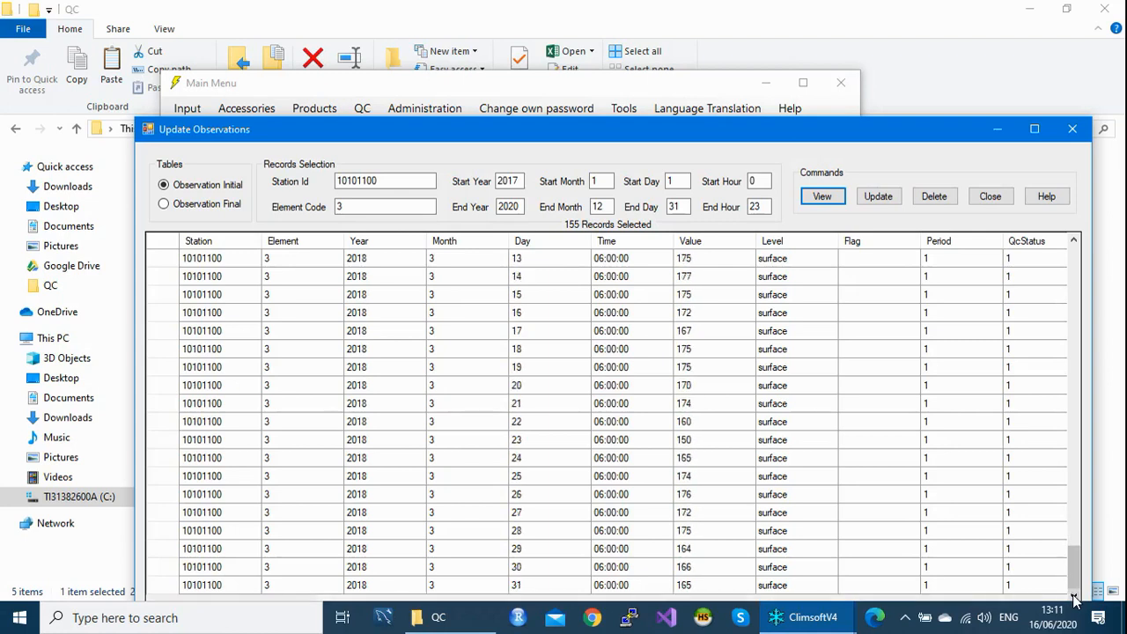
# - Set the element code back to 2, list the records again and look through their values and QcStatus
pyautogui.moveTo(357, 205); pyautogui.dragTo(315, 193)
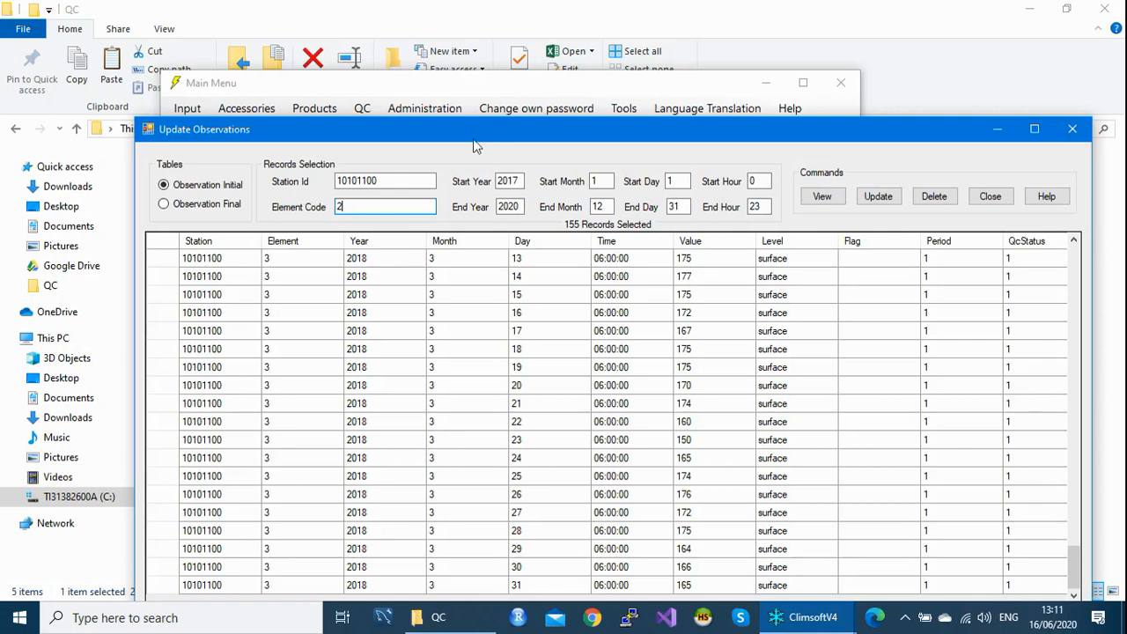
pyautogui.click(832, 201)
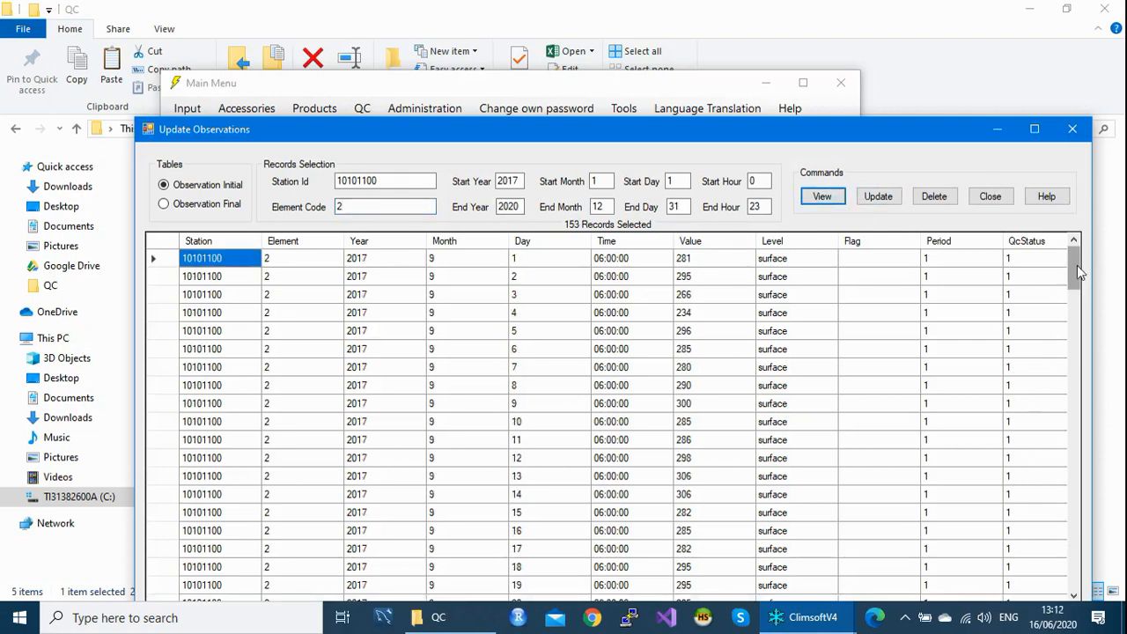
pyautogui.click(1063, 262)
pyautogui.moveTo(1074, 280); pyautogui.dragTo(1079, 603)
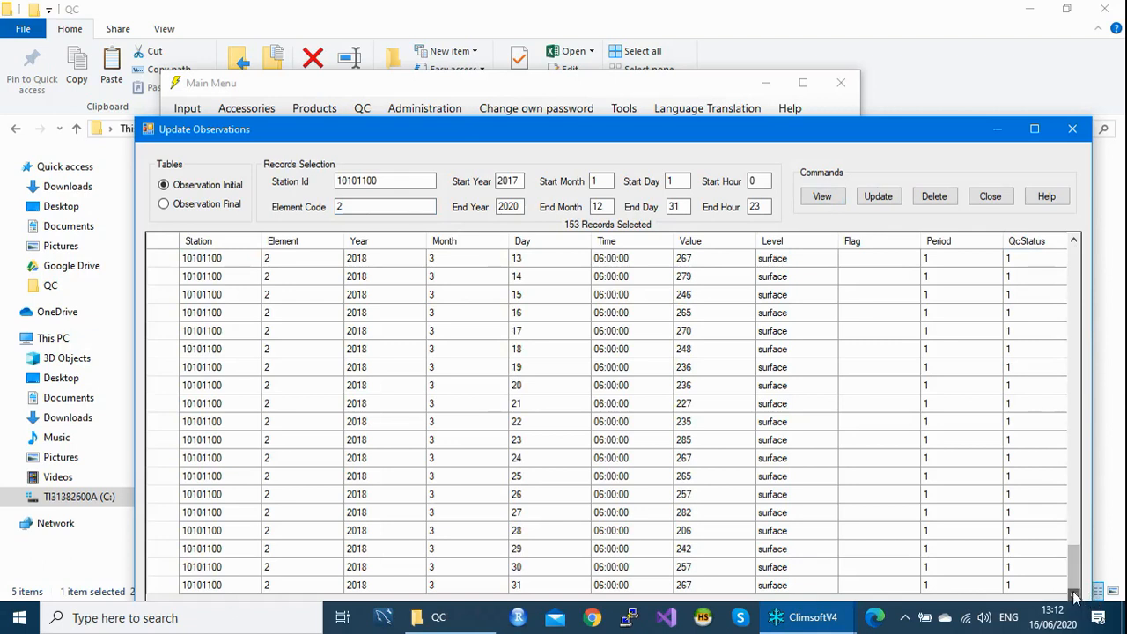
pyautogui.click(1074, 241)
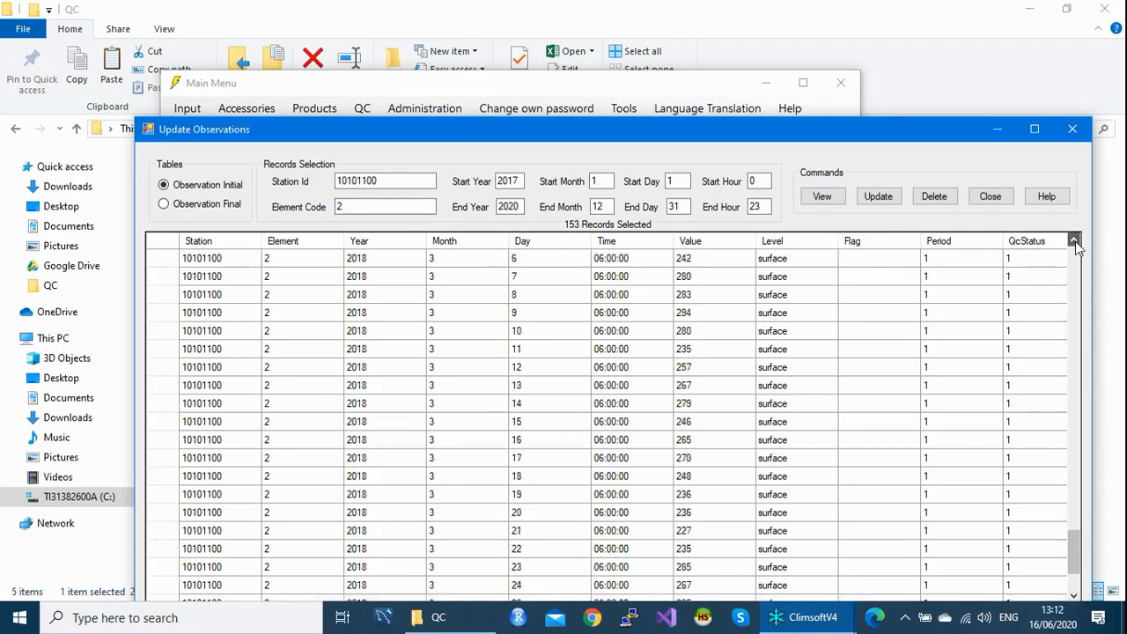
pyautogui.moveTo(1074, 244); pyautogui.dragTo(1095, 610)
# - Switch to the QC folder and open the original report qc_report_upperlimit_201701_202012.csv in Excel
pyautogui.click(440, 609)
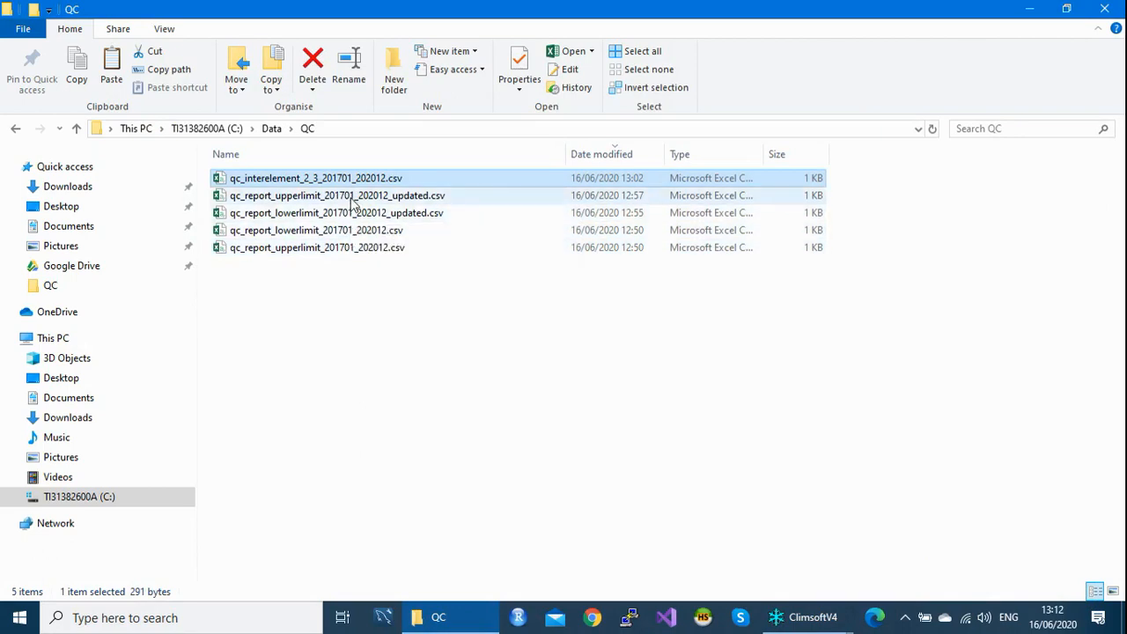
pyautogui.doubleClick(359, 254)
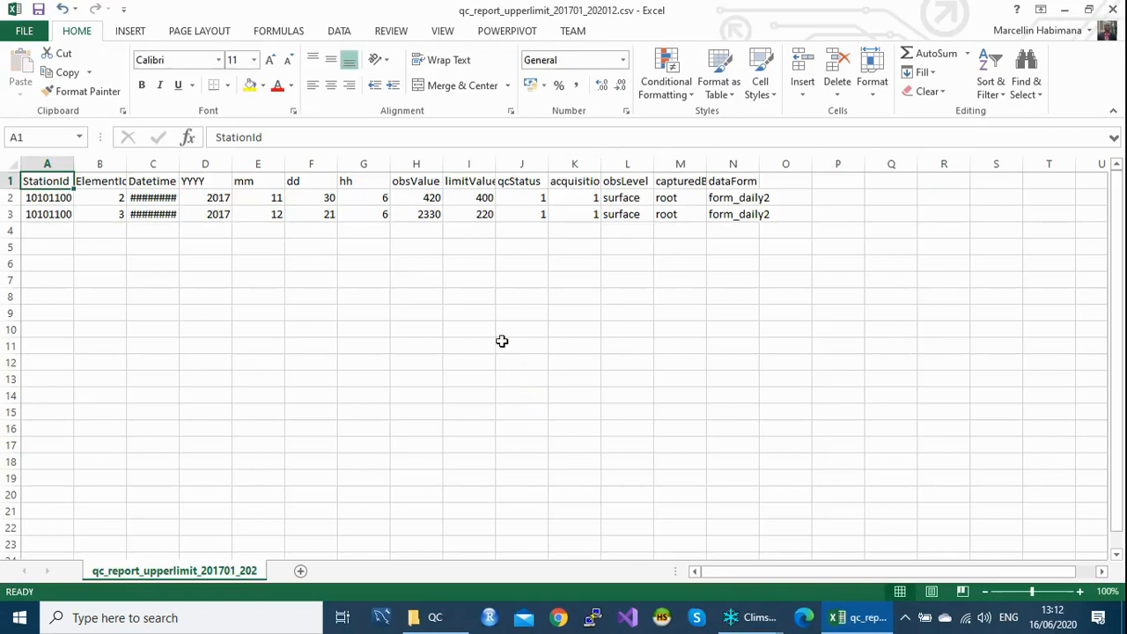
# - Check the obsValue entries of elements 2 and 3 in the upper limit report, then close it without saving
pyautogui.click(432, 199)
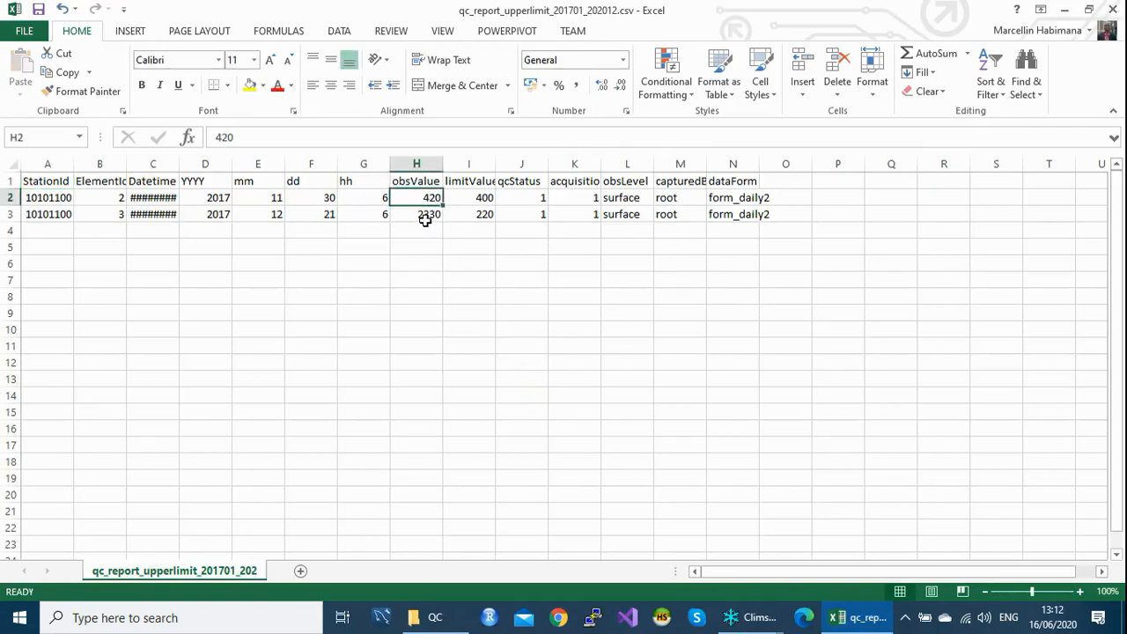
pyautogui.click(426, 218)
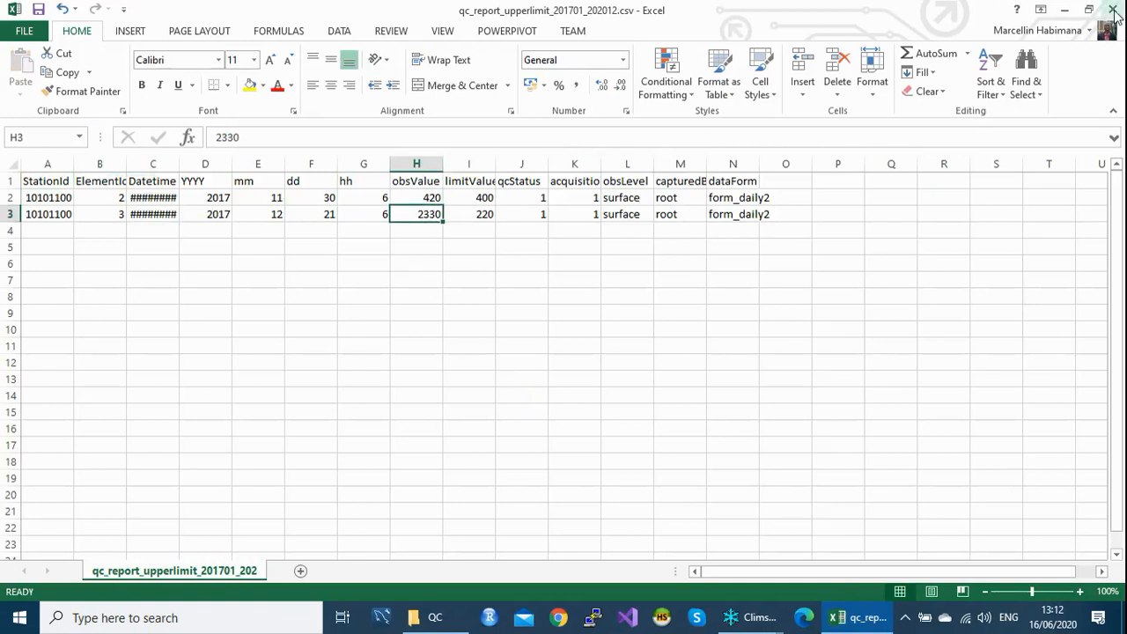
pyautogui.click(1112, 10)
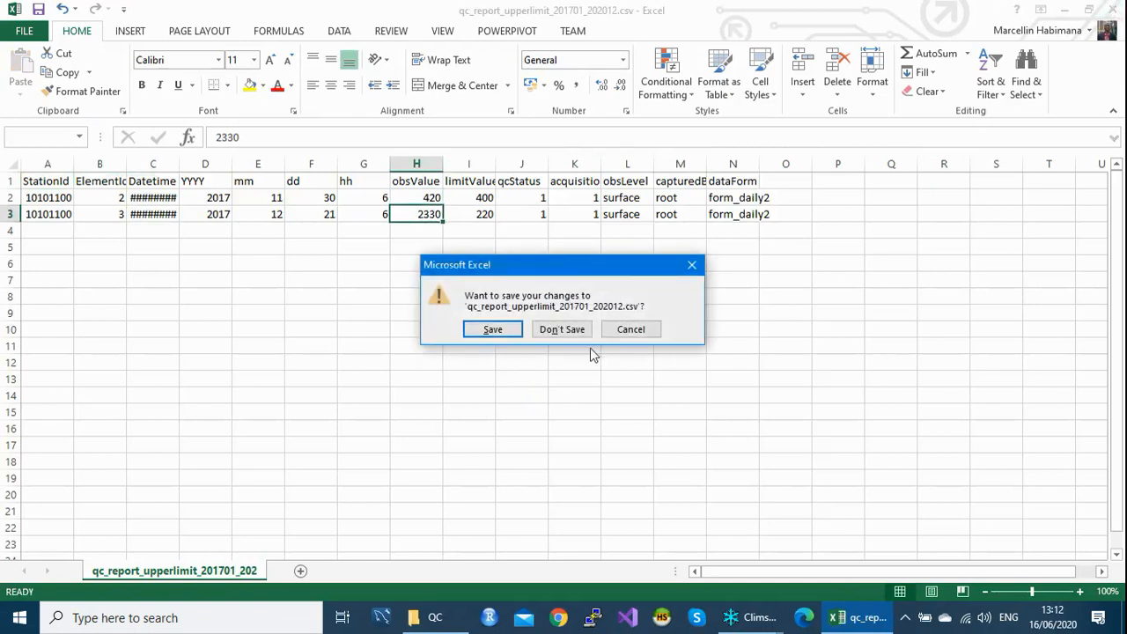
pyautogui.click(568, 330)
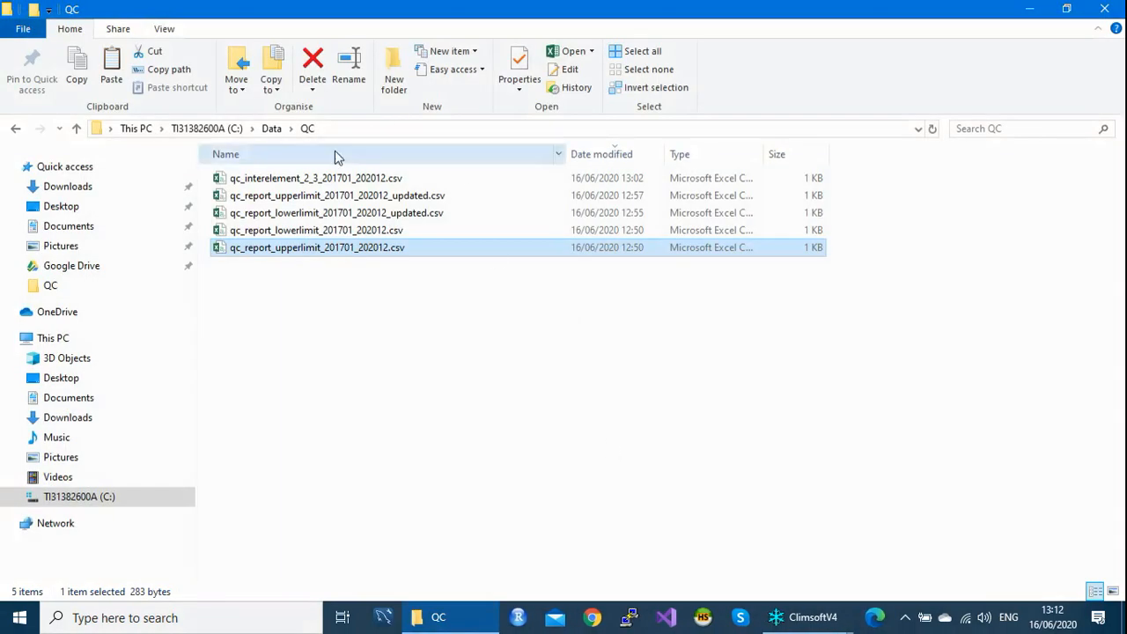
# - Open the original report qc_report_lowerlimit_201701_202012.csv, widen the ElementId column to check the flagged element, and close it without saving
pyautogui.doubleClick(295, 238)
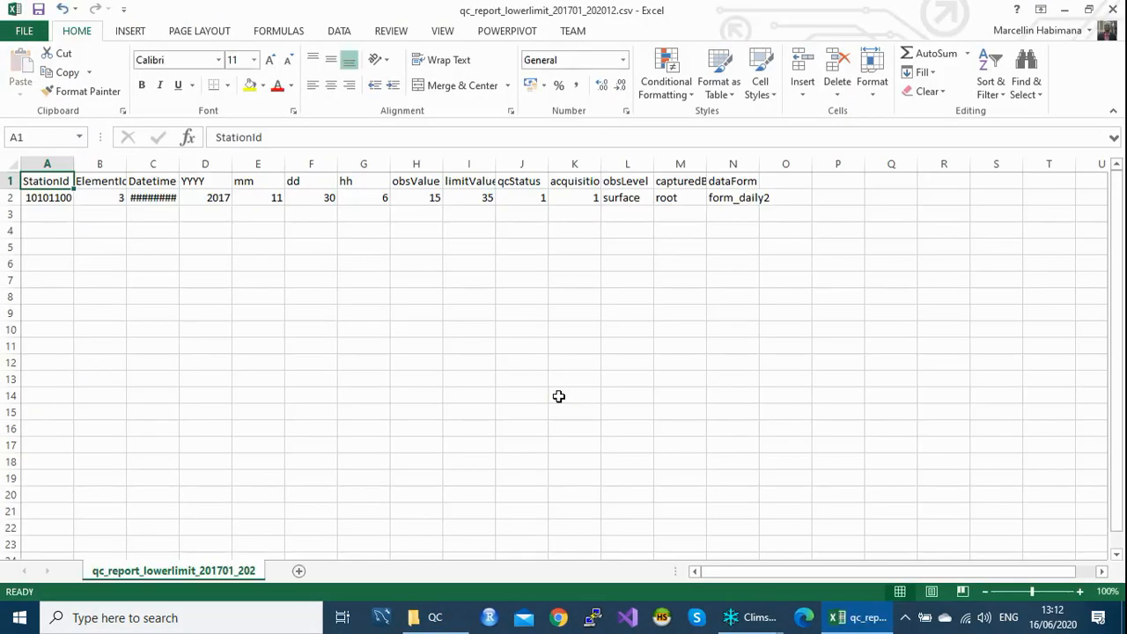
pyautogui.moveTo(126, 157); pyautogui.dragTo(135, 157)
pyautogui.click(128, 196)
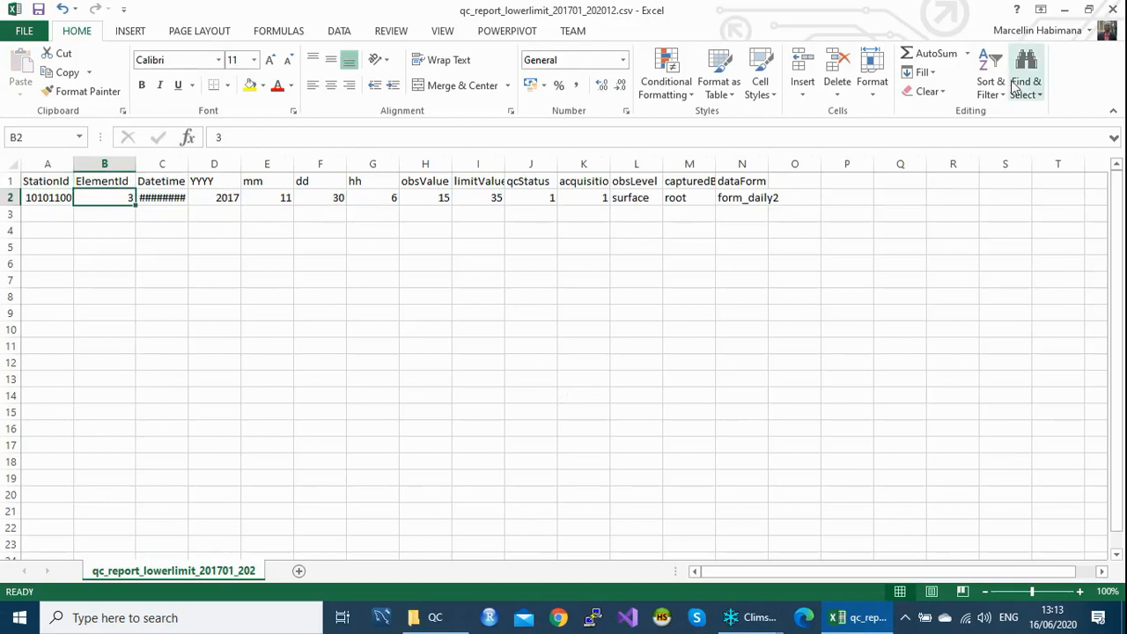
pyautogui.click(1113, 10)
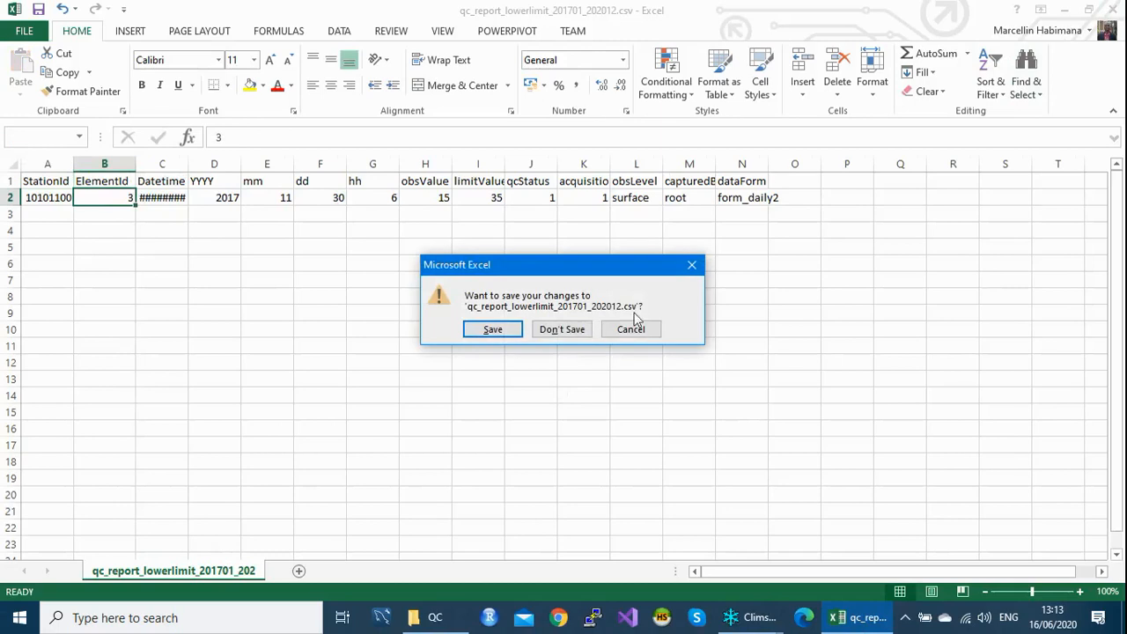
pyautogui.click(560, 335)
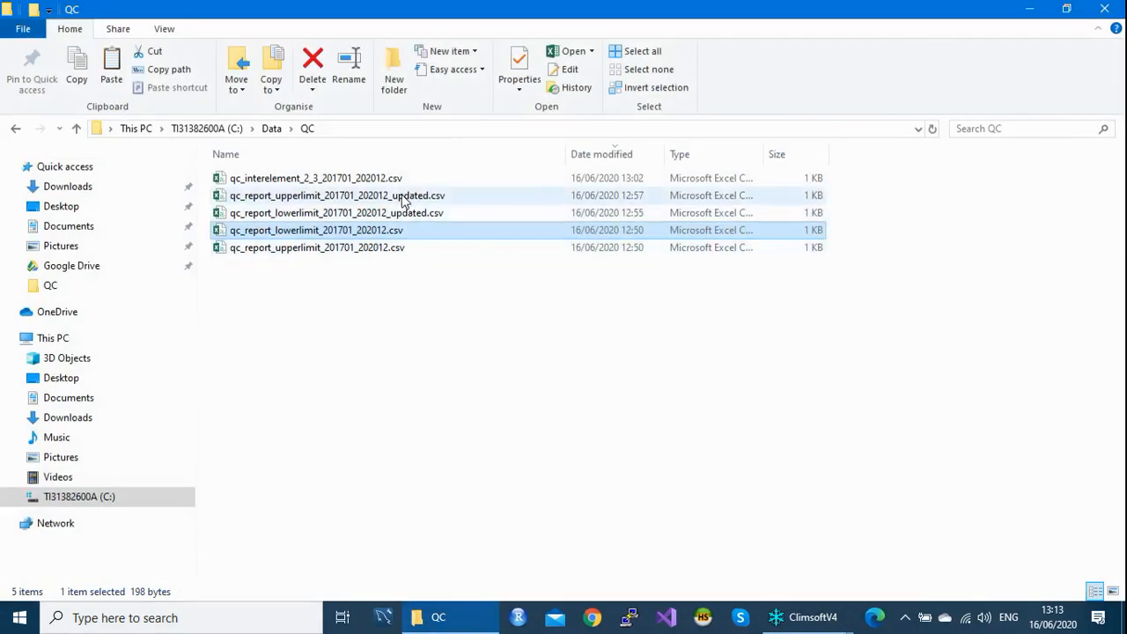
# - Open qc_report_lowerlimit_201701_202012_updated.csv, widen the Datetime column to check the corrected record, and close it without saving
pyautogui.doubleClick(400, 213)
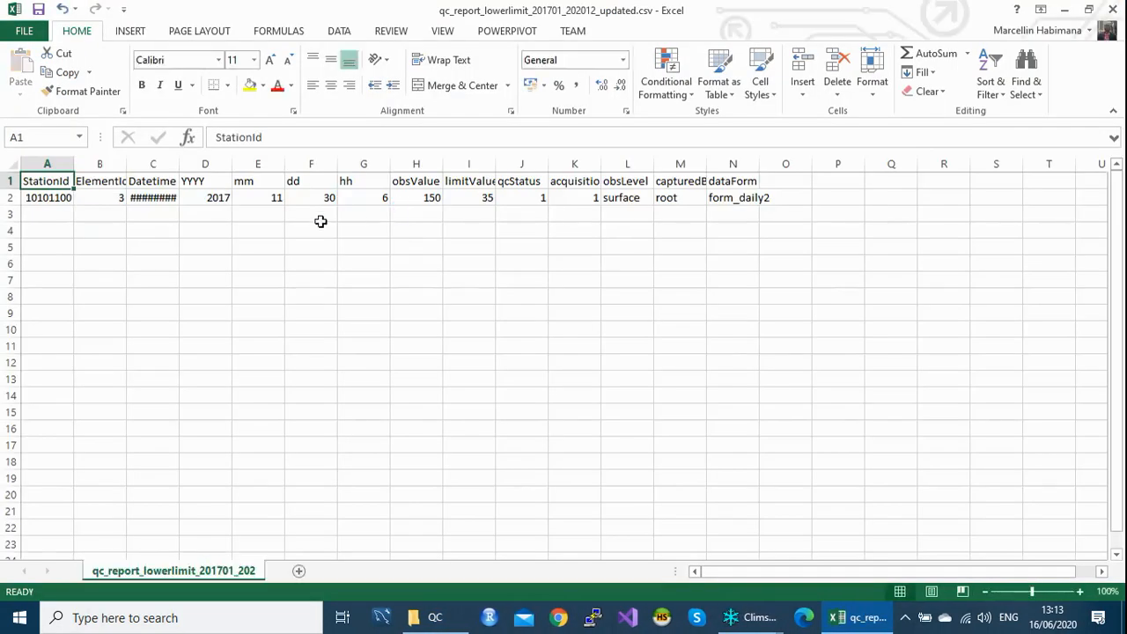
pyautogui.doubleClick(179, 164)
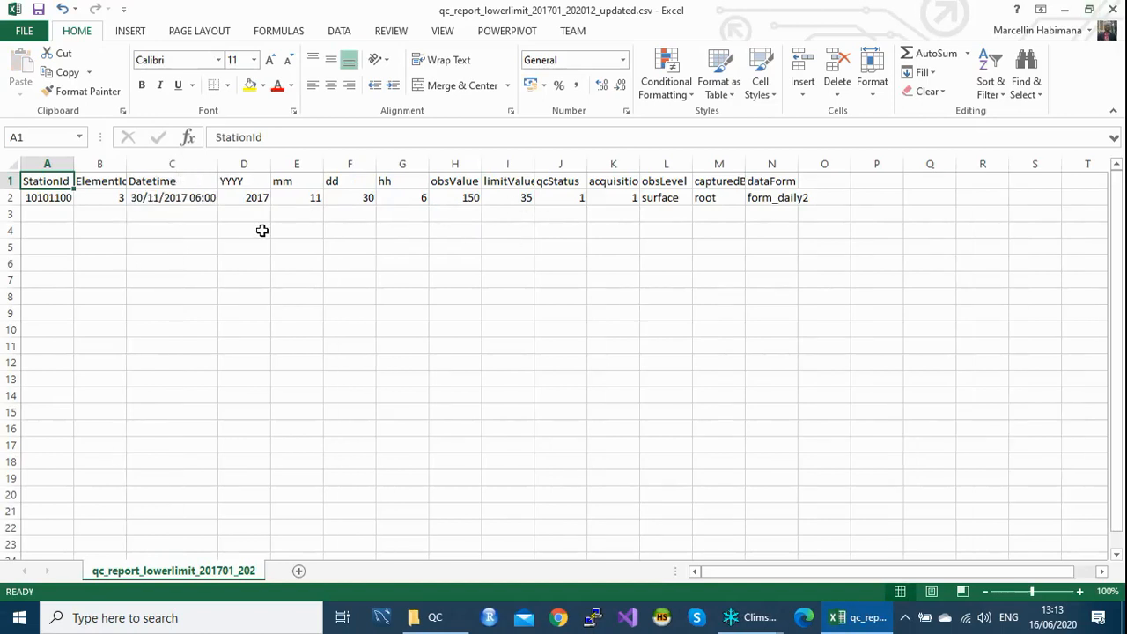
pyautogui.click(100, 197)
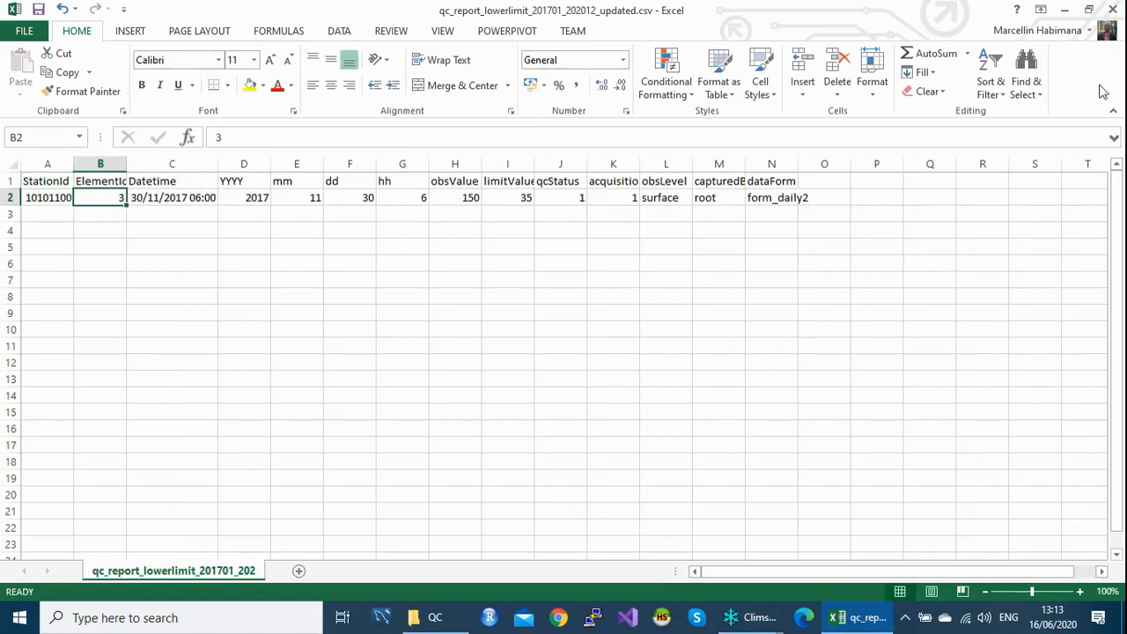
pyautogui.click(1114, 9)
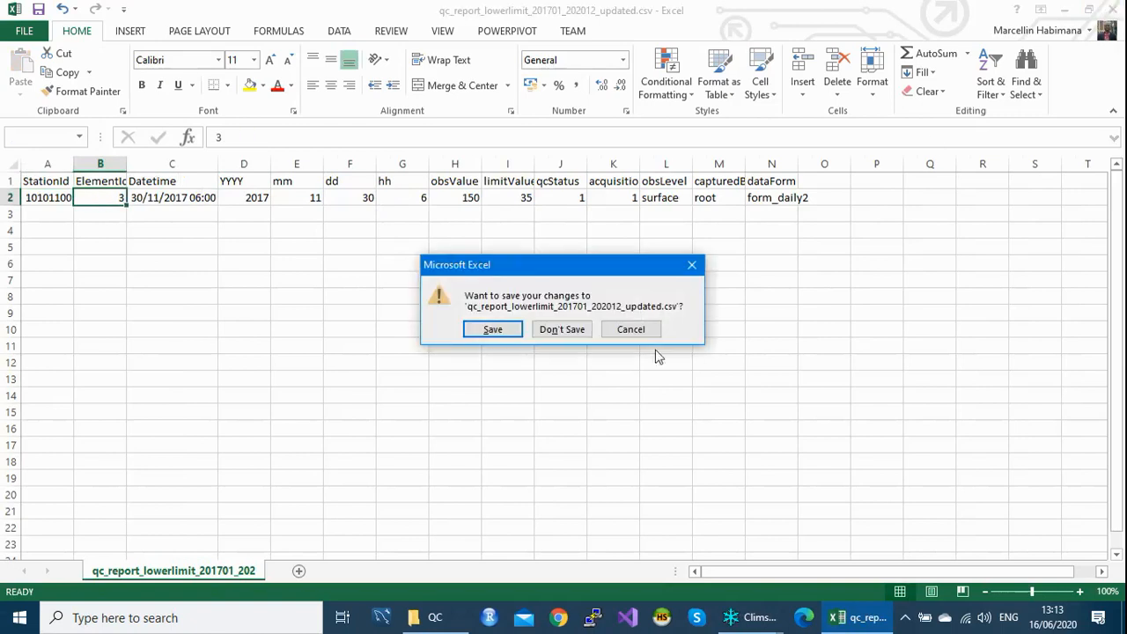
pyautogui.click(568, 331)
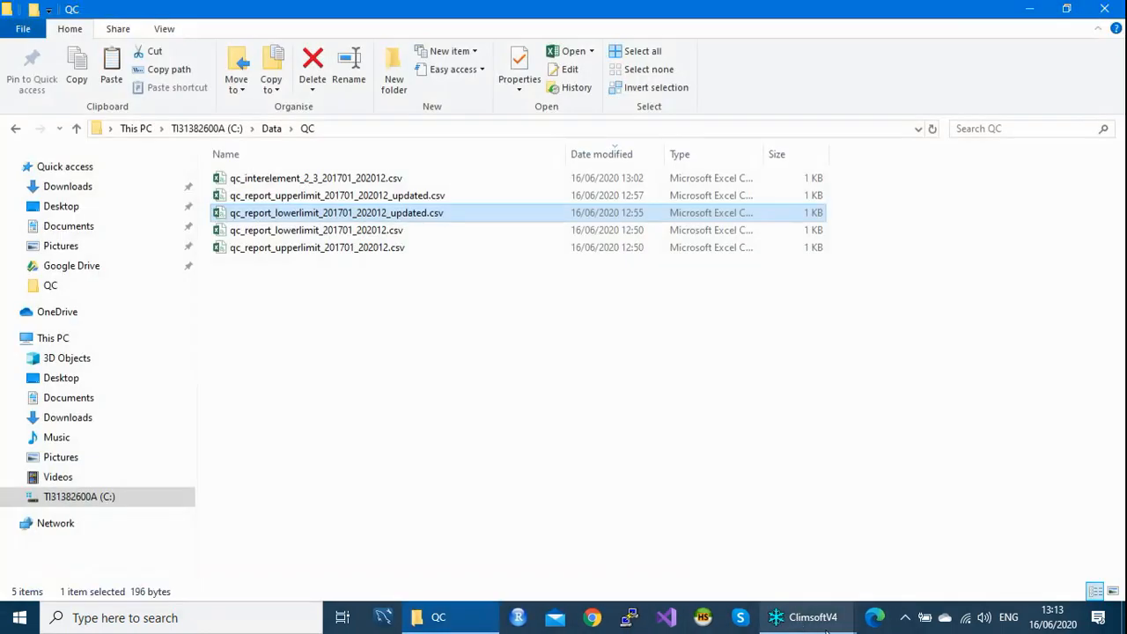
# - Switch to Climsoft's Update Observations window, set the element code to 3 and list the station's records
pyautogui.moveTo(825, 627)
pyautogui.click(851, 557)
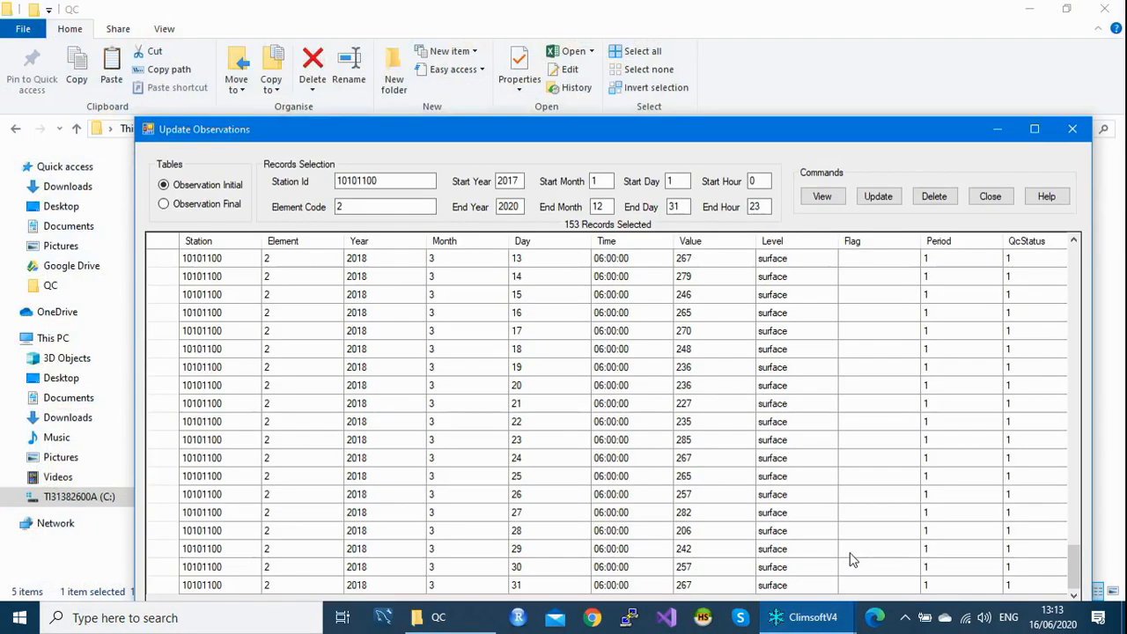
pyautogui.doubleClick(364, 207)
pyautogui.write('3')
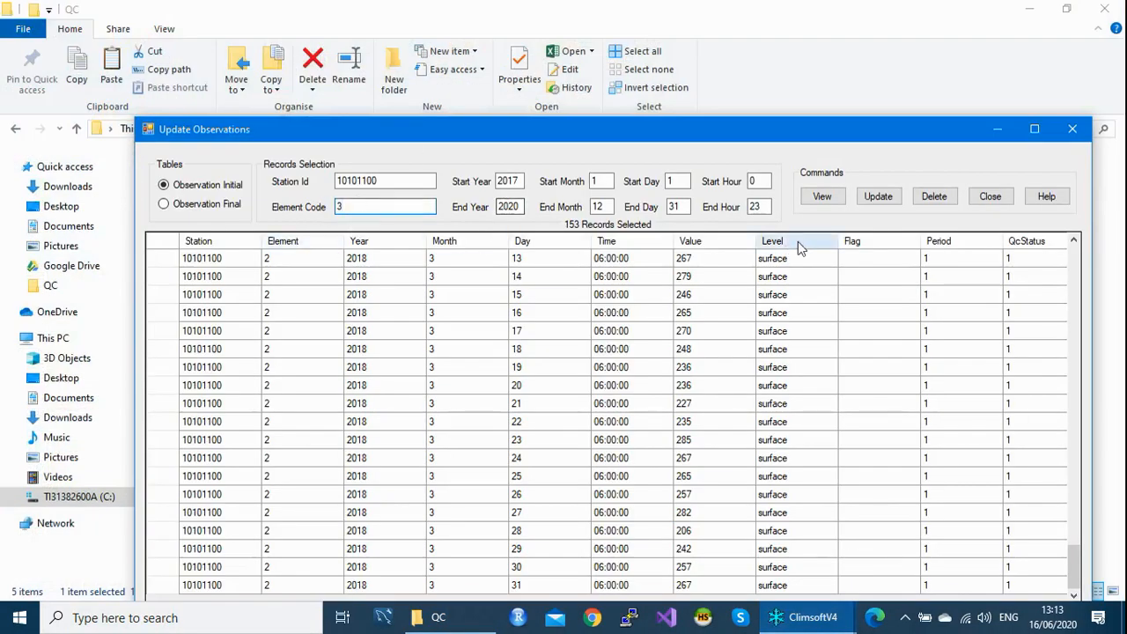
pyautogui.click(822, 196)
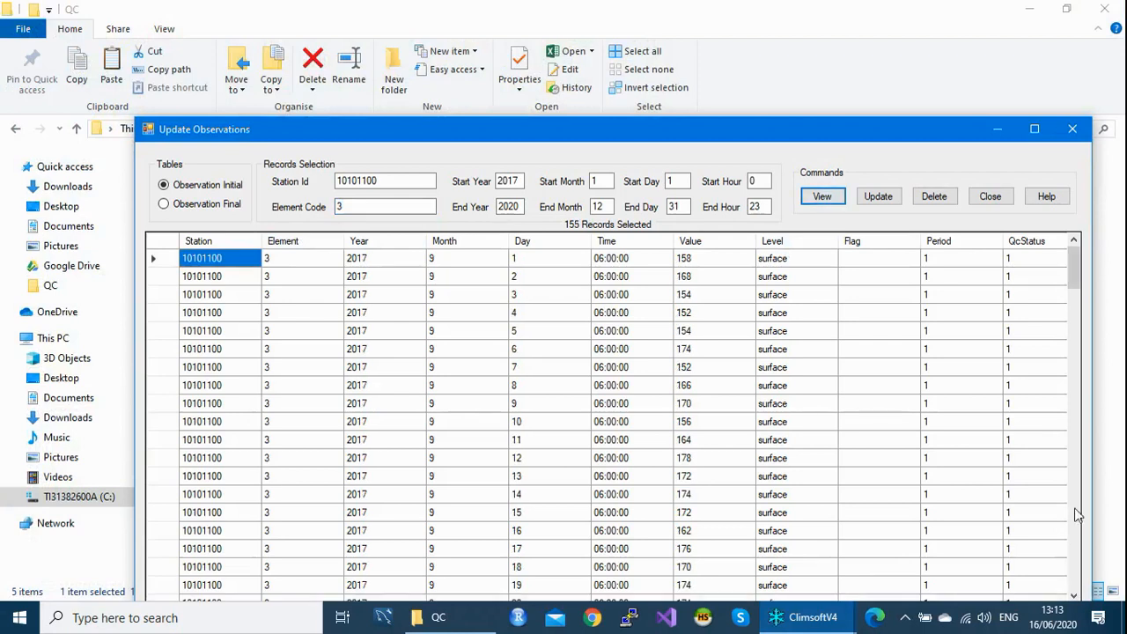
# - Examine the values and QcStatus of the element 3 records from September to mid-November 2017
pyautogui.click(1073, 597)
pyautogui.click(1073, 597)
pyautogui.click(1073, 597)
pyautogui.click(1072, 596)
pyautogui.click(1073, 597)
pyautogui.click(1073, 597)
pyautogui.click(1072, 597)
pyautogui.click(1073, 597)
pyautogui.click(1073, 597)
pyautogui.click(1073, 596)
pyautogui.click(1073, 596)
pyautogui.click(1073, 596)
pyautogui.click(1073, 596)
pyautogui.click(1073, 597)
pyautogui.click(1073, 596)
pyautogui.click(1073, 597)
pyautogui.click(1073, 597)
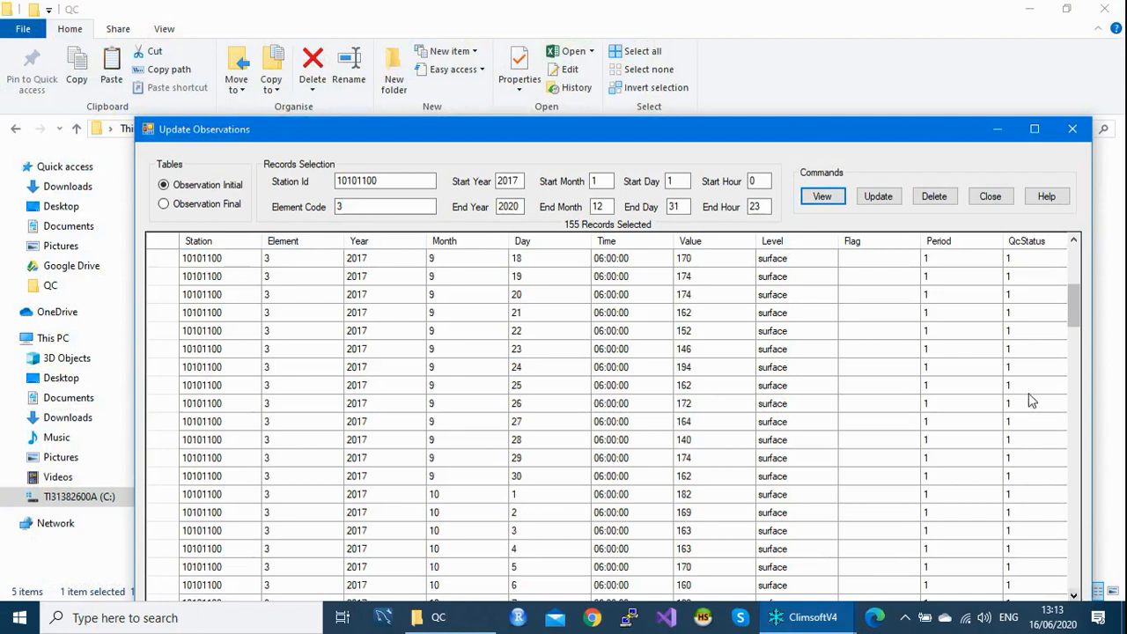
pyautogui.click(1073, 597)
pyautogui.click(1073, 597)
pyautogui.click(1073, 597)
pyautogui.click(1073, 597)
pyautogui.click(1073, 597)
pyautogui.click(1073, 597)
pyautogui.click(1073, 597)
pyautogui.click(1073, 596)
pyautogui.click(1073, 597)
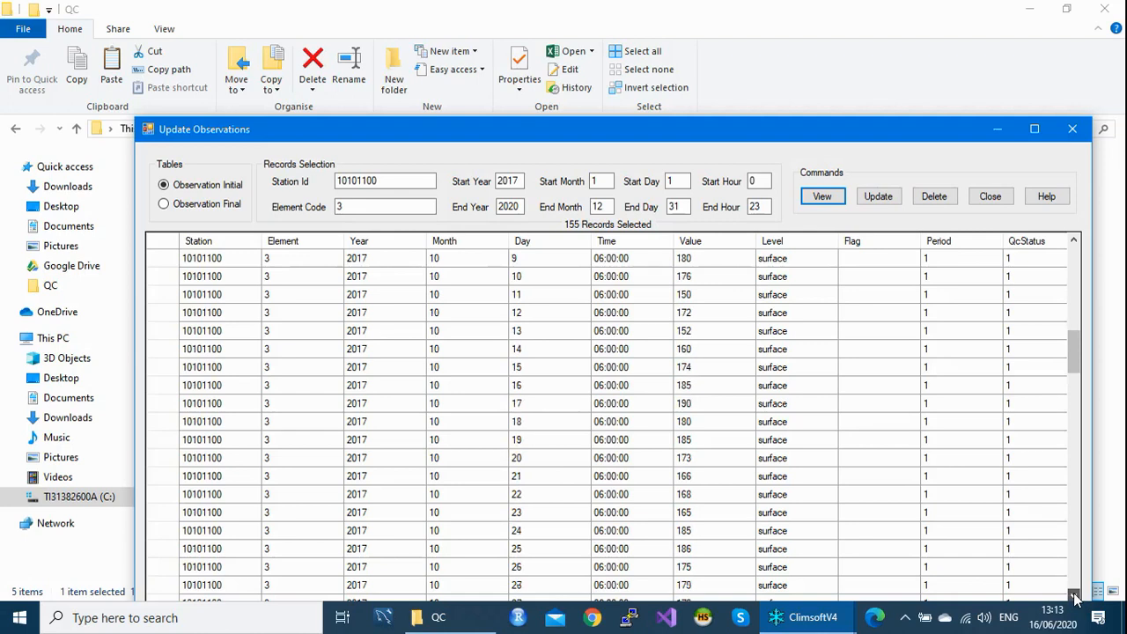
pyautogui.click(1072, 597)
pyautogui.click(1073, 597)
pyautogui.click(1073, 596)
pyautogui.click(1073, 597)
pyautogui.click(1073, 596)
pyautogui.click(1073, 597)
pyautogui.click(1073, 597)
pyautogui.click(1073, 597)
pyautogui.click(1073, 597)
pyautogui.click(1073, 597)
pyautogui.click(1073, 597)
pyautogui.click(1073, 597)
pyautogui.click(1073, 597)
pyautogui.click(1073, 597)
pyautogui.click(1072, 597)
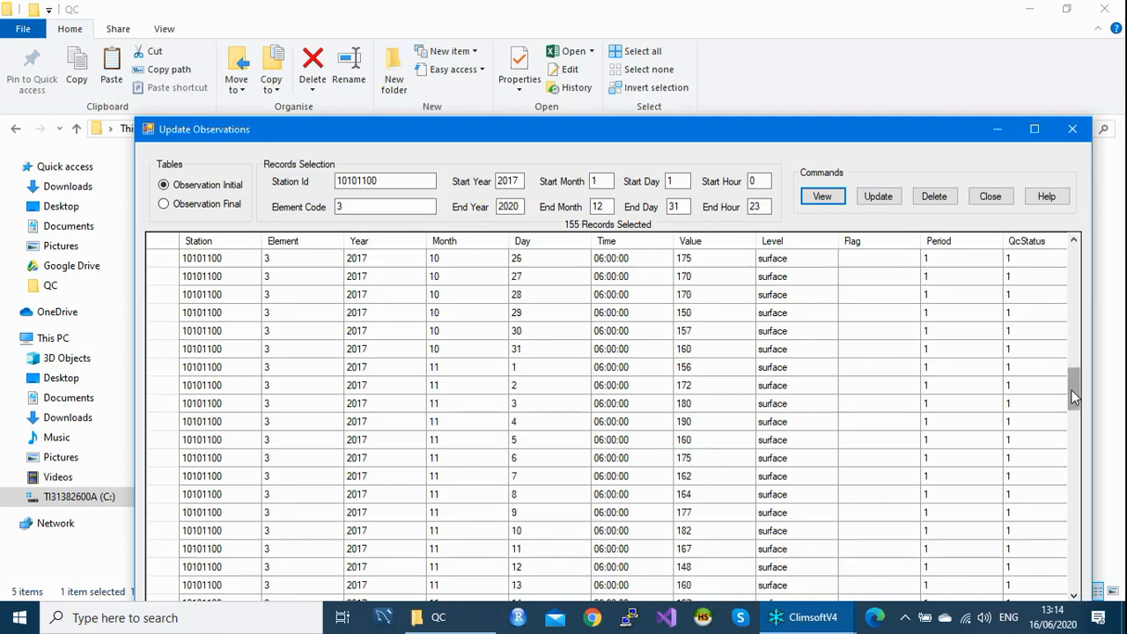
# - Find the element 3 records for 30 November 2017 and check the QcStatus of the corrected one
pyautogui.moveTo(1073, 396); pyautogui.dragTo(1076, 474)
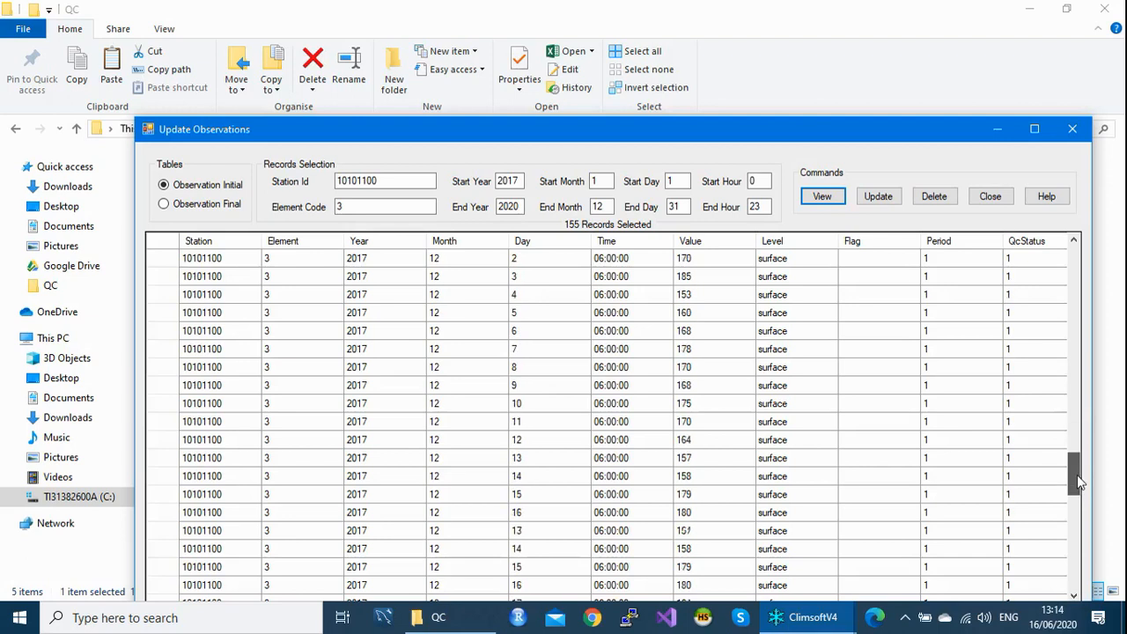
pyautogui.click(1076, 241)
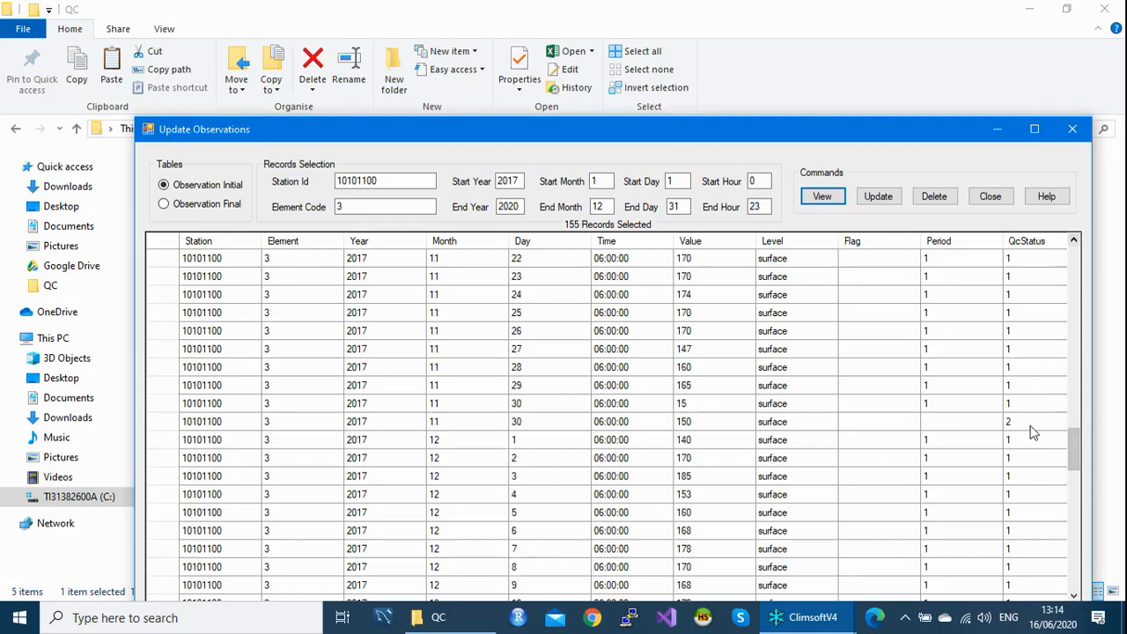
pyautogui.click(1028, 422)
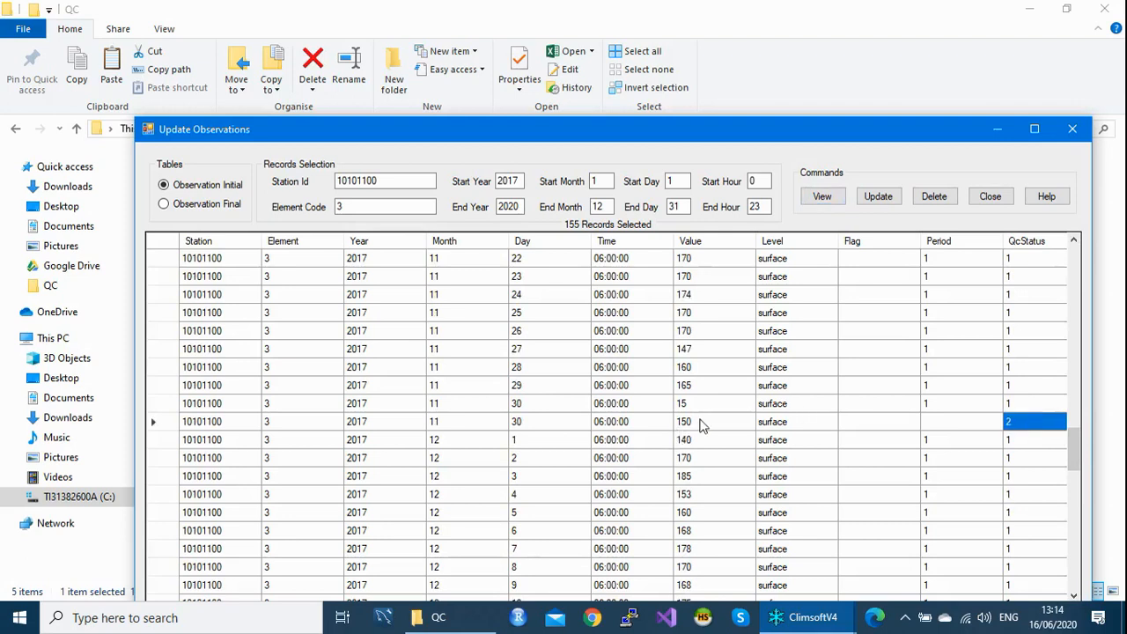
# - Look through the December 2017 records of element 3 and check the QcStatus of the corrected 21 December record
pyautogui.click(1075, 597)
pyautogui.click(1075, 596)
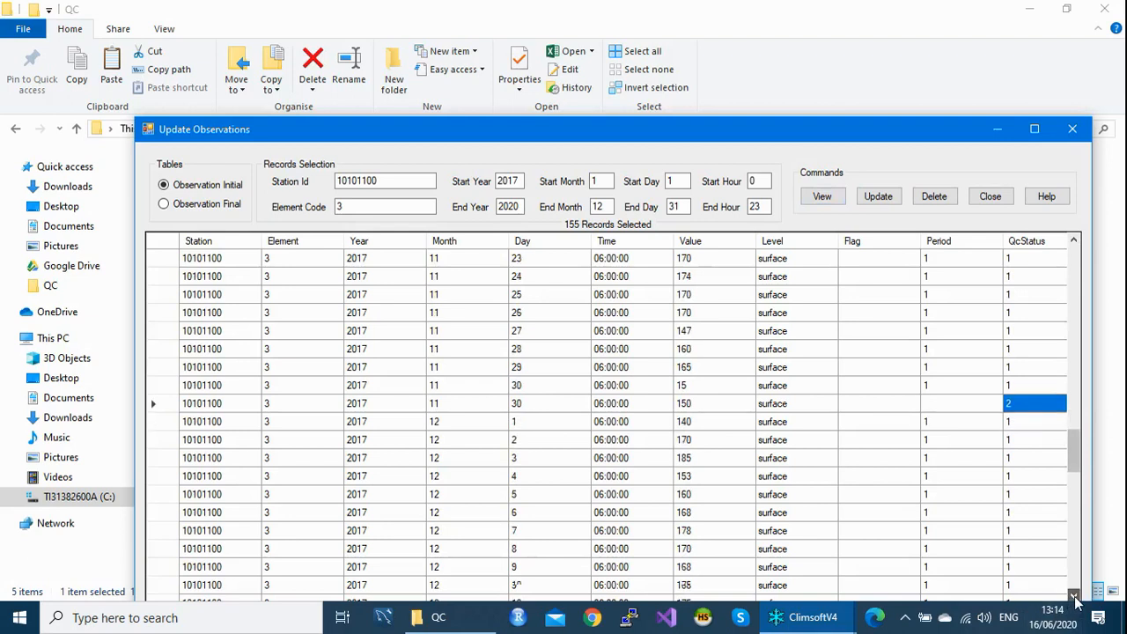
pyautogui.click(1074, 597)
pyautogui.click(1075, 597)
pyautogui.click(1075, 597)
pyautogui.click(1074, 597)
pyautogui.click(1074, 597)
pyautogui.click(1075, 597)
pyautogui.click(1075, 597)
pyautogui.click(1075, 596)
pyautogui.click(1075, 596)
pyautogui.click(1075, 597)
pyautogui.click(1074, 596)
pyautogui.click(1074, 596)
pyautogui.click(1075, 597)
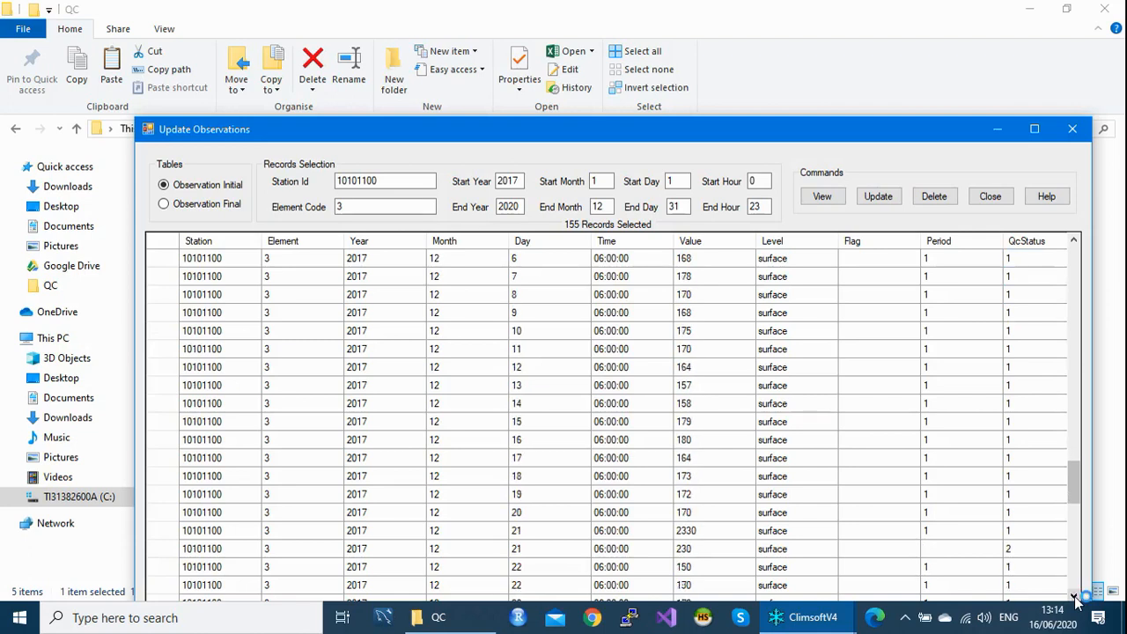
pyautogui.click(1026, 554)
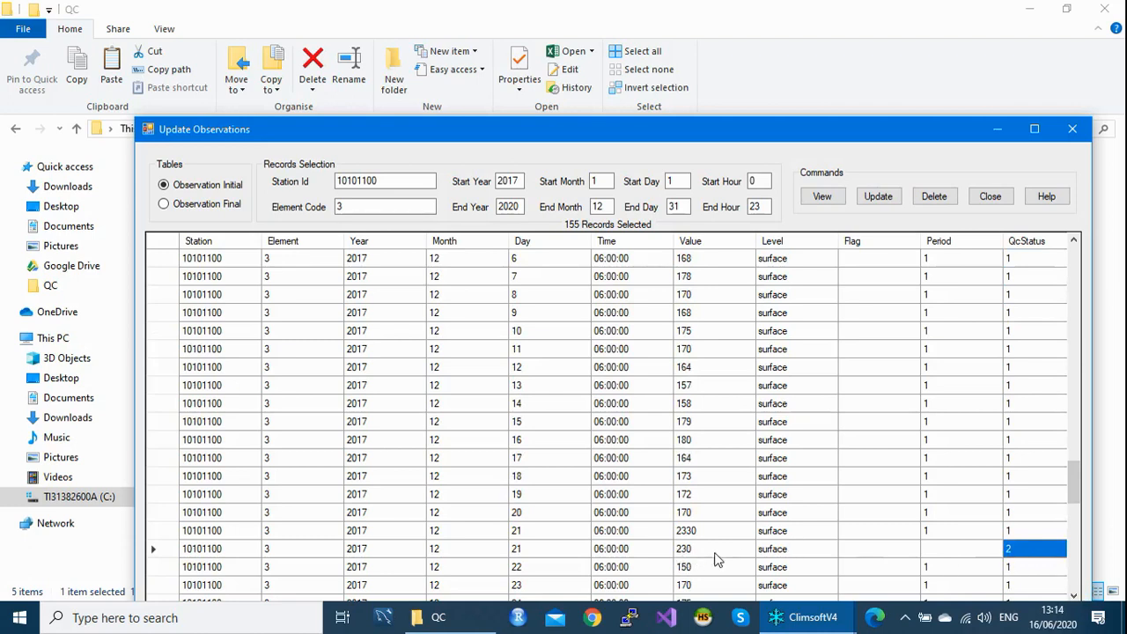
# - View the last element 3 records, then close the Update Observations window and the QC folder
pyautogui.moveTo(1070, 478); pyautogui.dragTo(1073, 581)
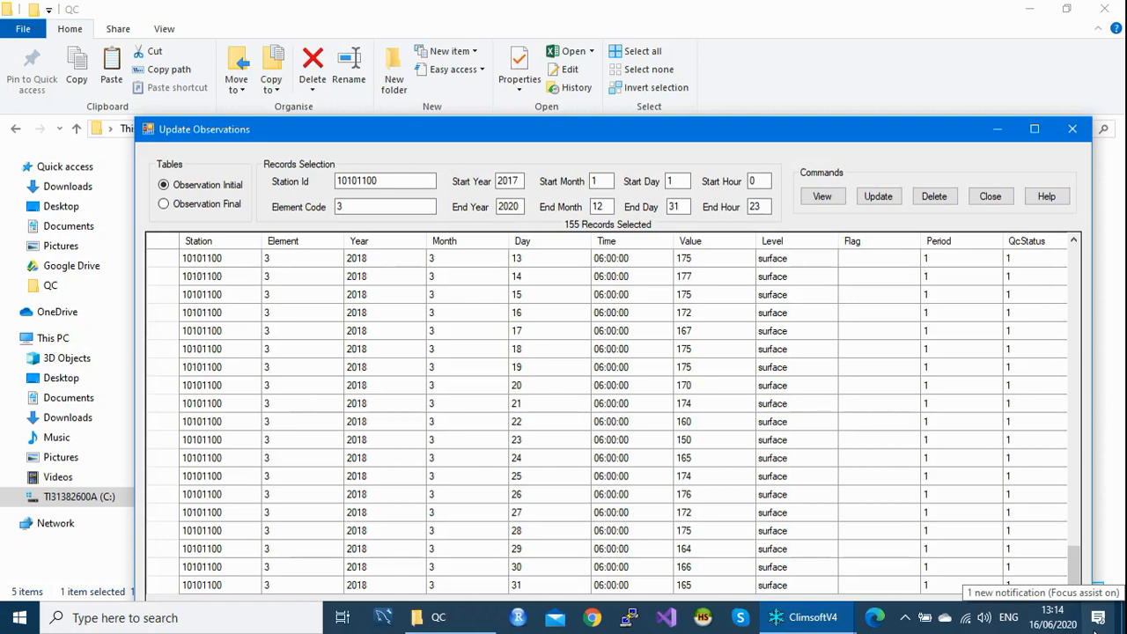
pyautogui.click(1071, 129)
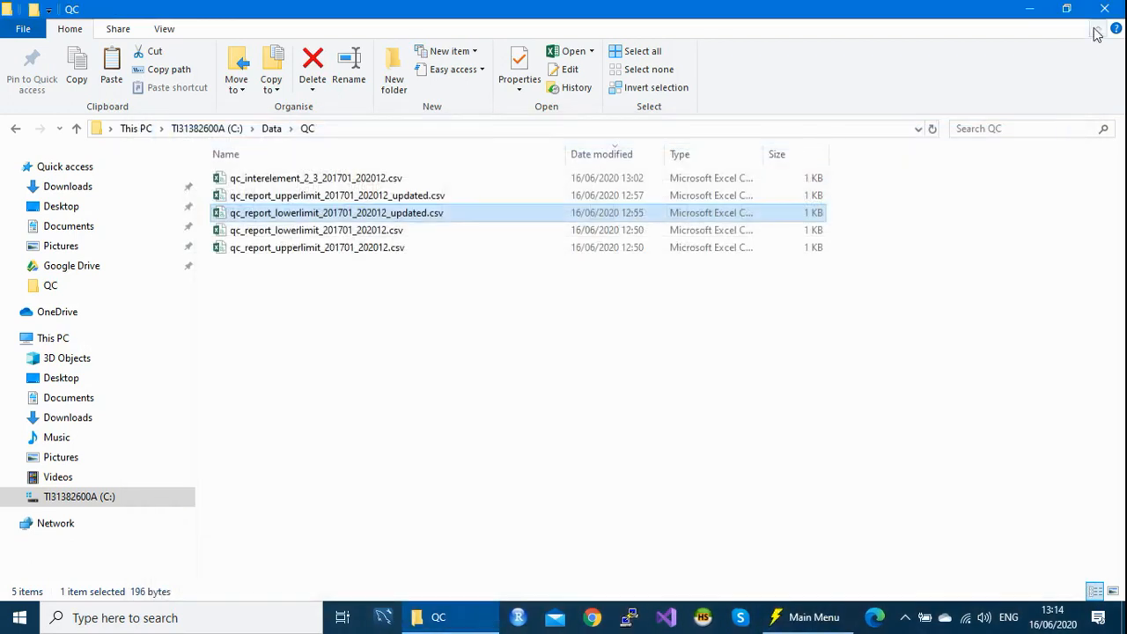
pyautogui.click(1103, 11)
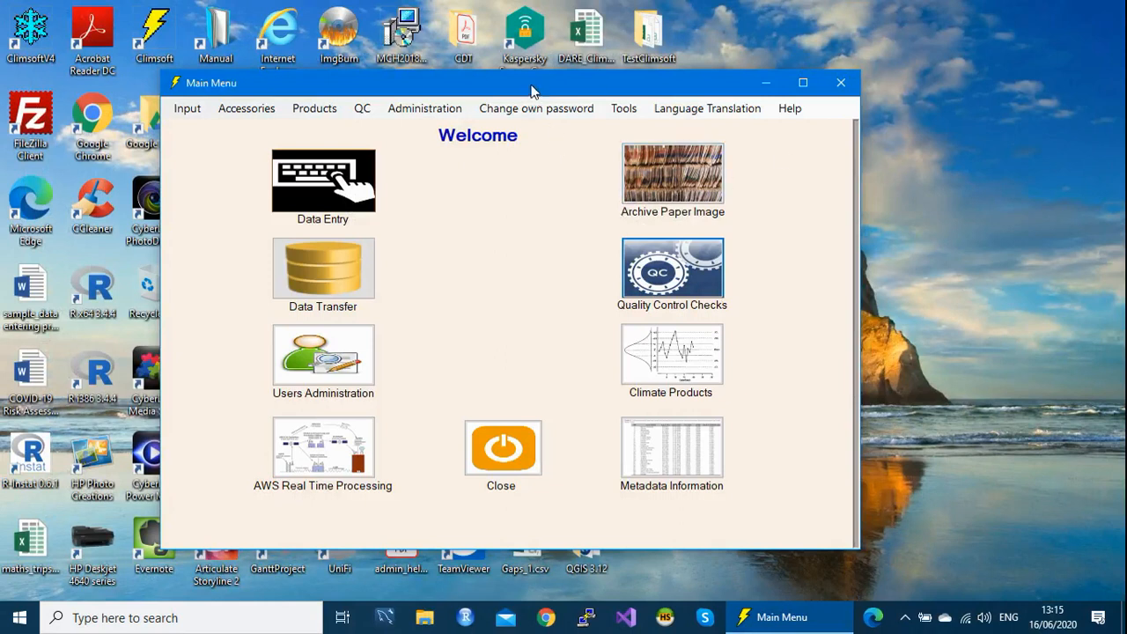
# - Open the Obs Initial to Final upload from Climsoft's data transfer utilities
pyautogui.moveTo(533, 91); pyautogui.dragTo(542, 79)
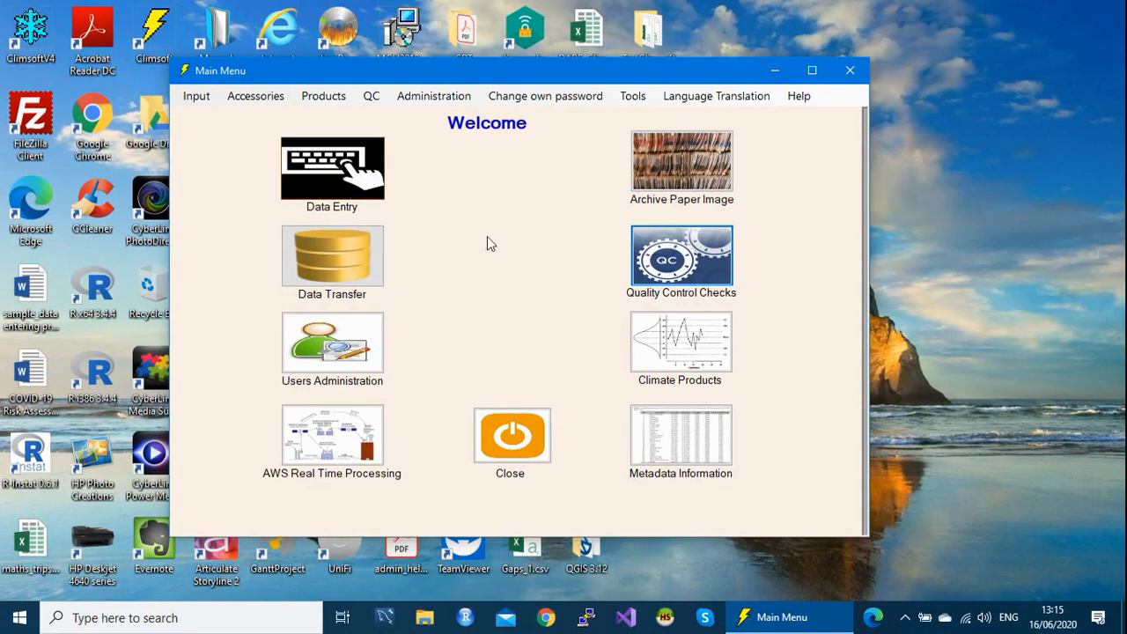
pyautogui.click(369, 277)
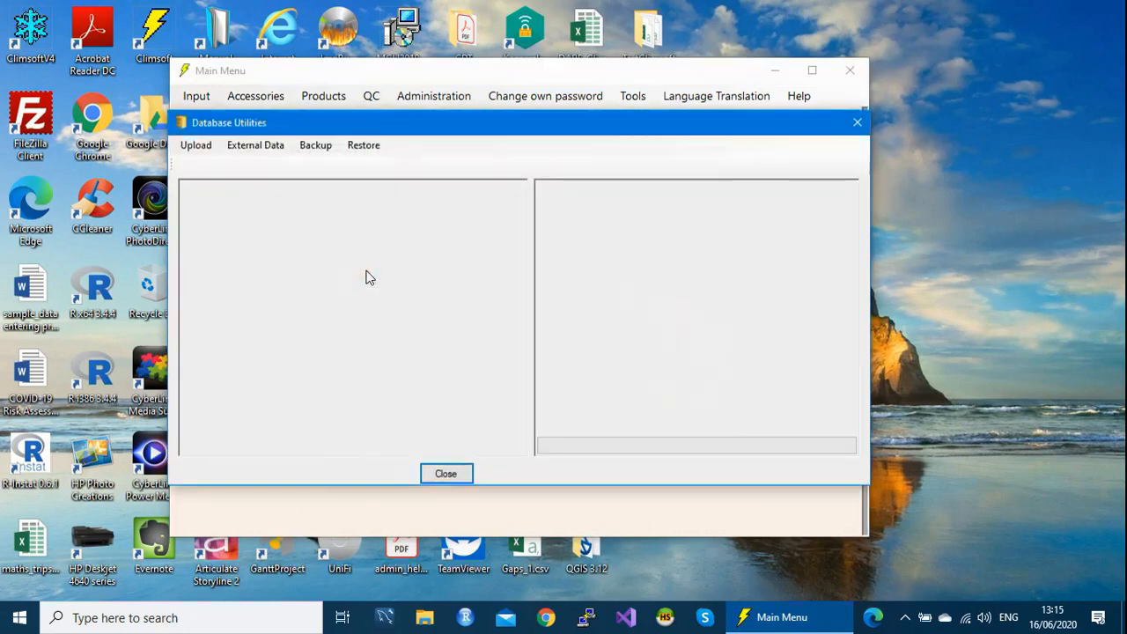
pyautogui.click(195, 148)
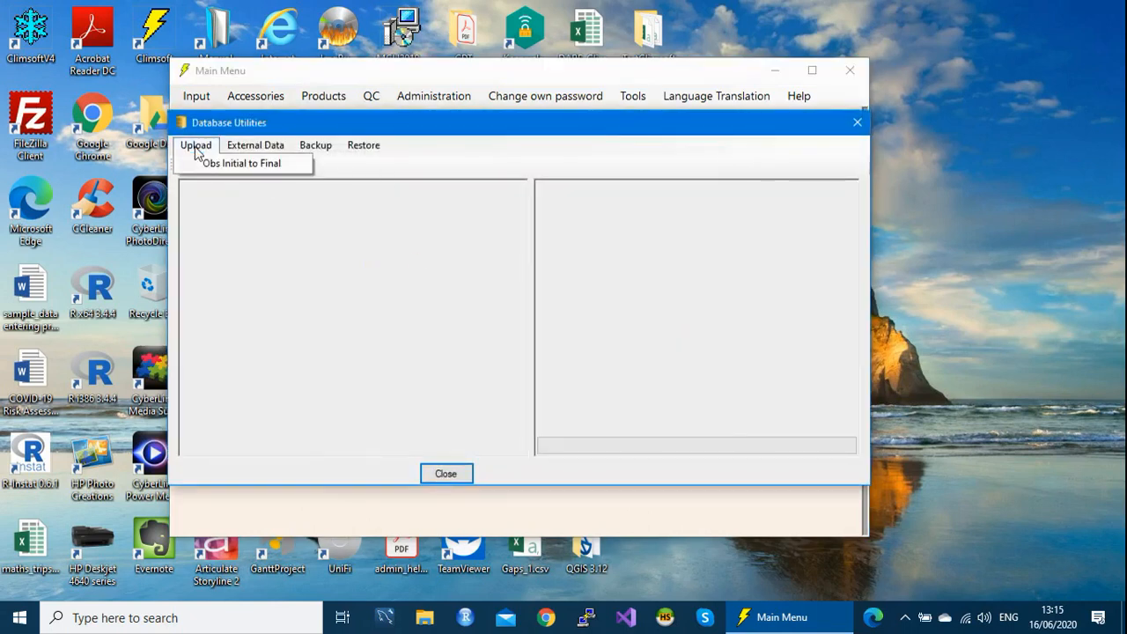
pyautogui.click(234, 165)
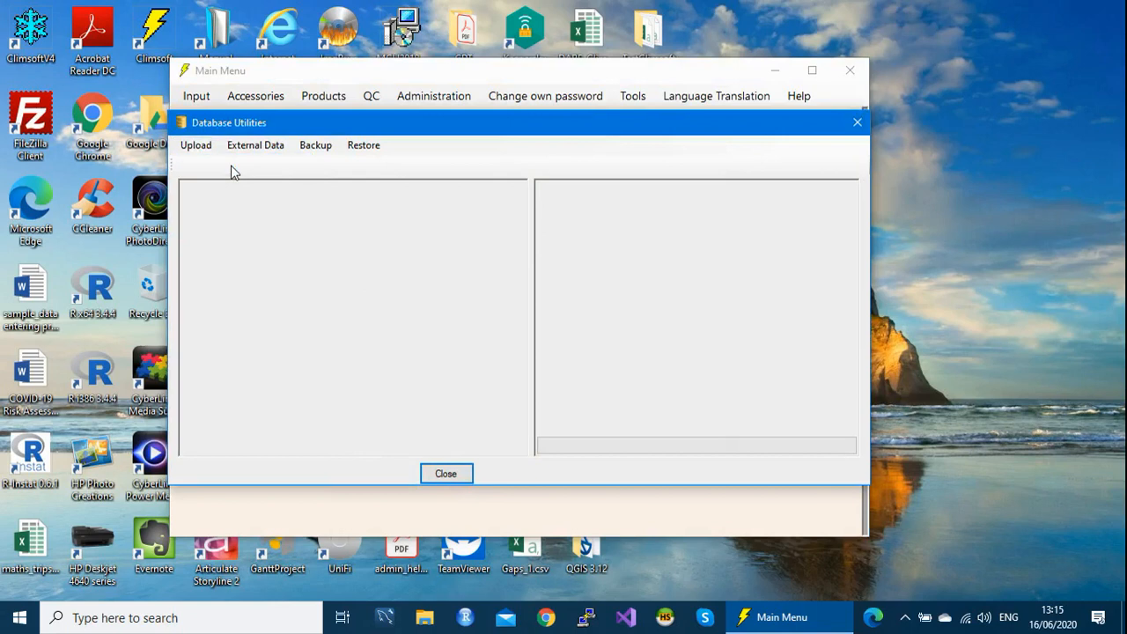
pyautogui.moveTo(368, 58); pyautogui.dragTo(476, 78)
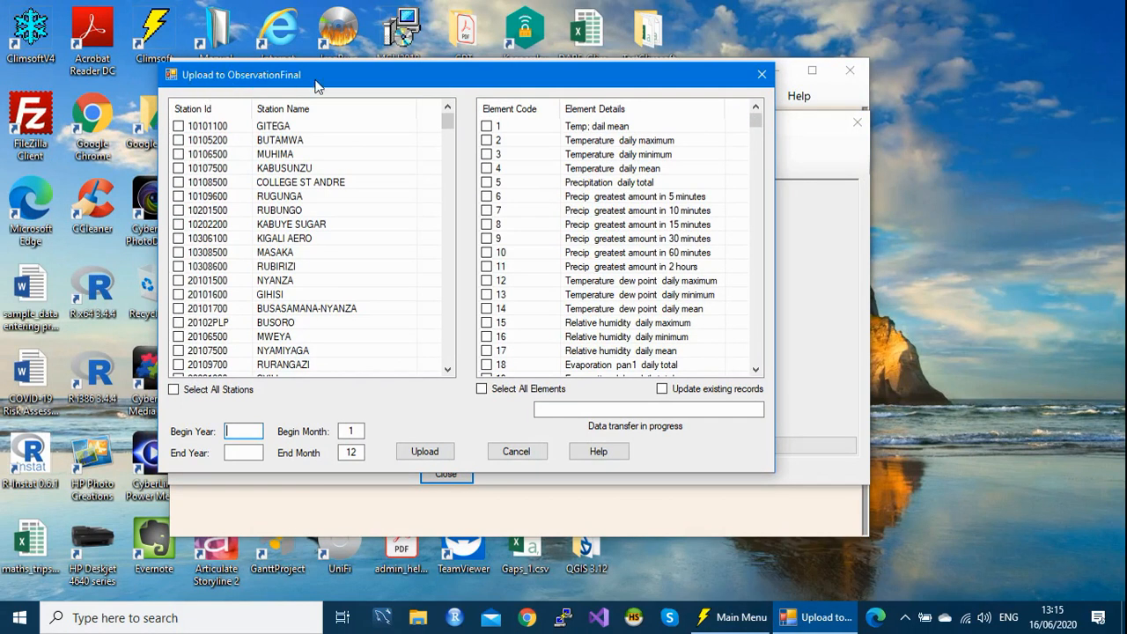
pyautogui.moveTo(406, 78); pyautogui.dragTo(474, 74)
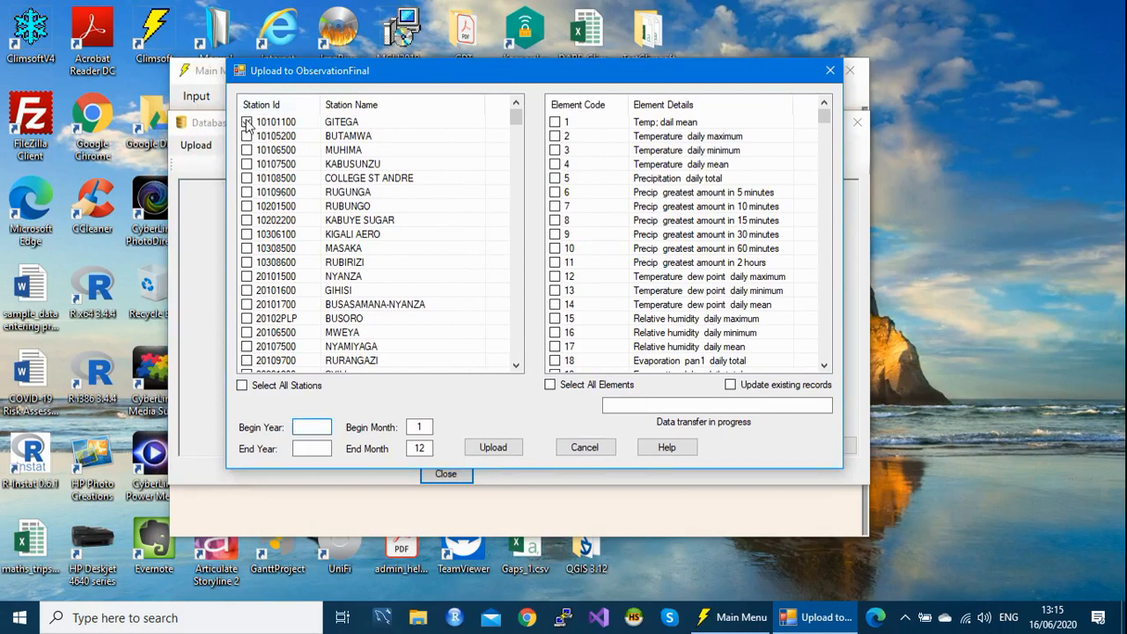
# - Select station 10101100 for the upload and set both the begin year and the end year to 2017
pyautogui.click(247, 123)
pyautogui.click(300, 425)
pyautogui.write('2017')
pyautogui.click(302, 447)
pyautogui.write('2')
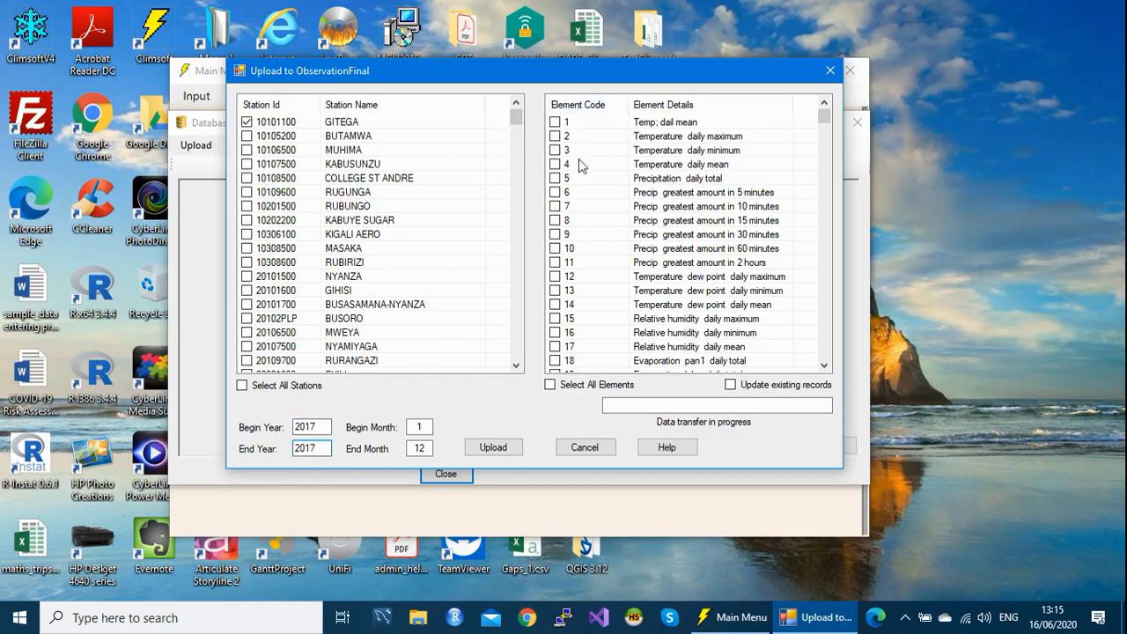
pyautogui.click(550, 385)
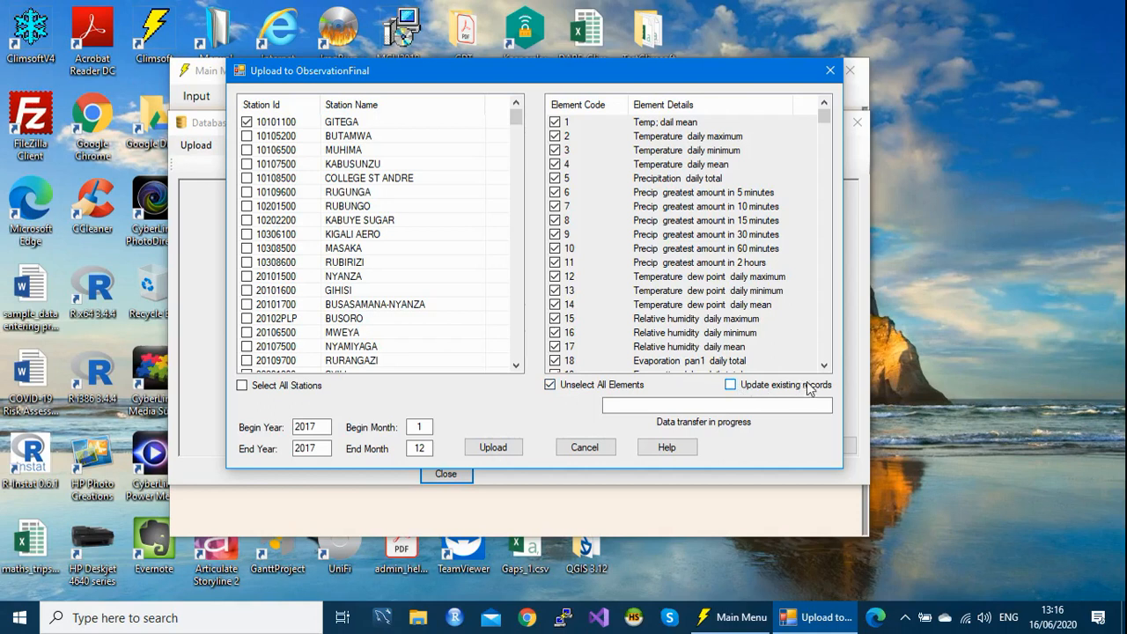
pyautogui.click(730, 387)
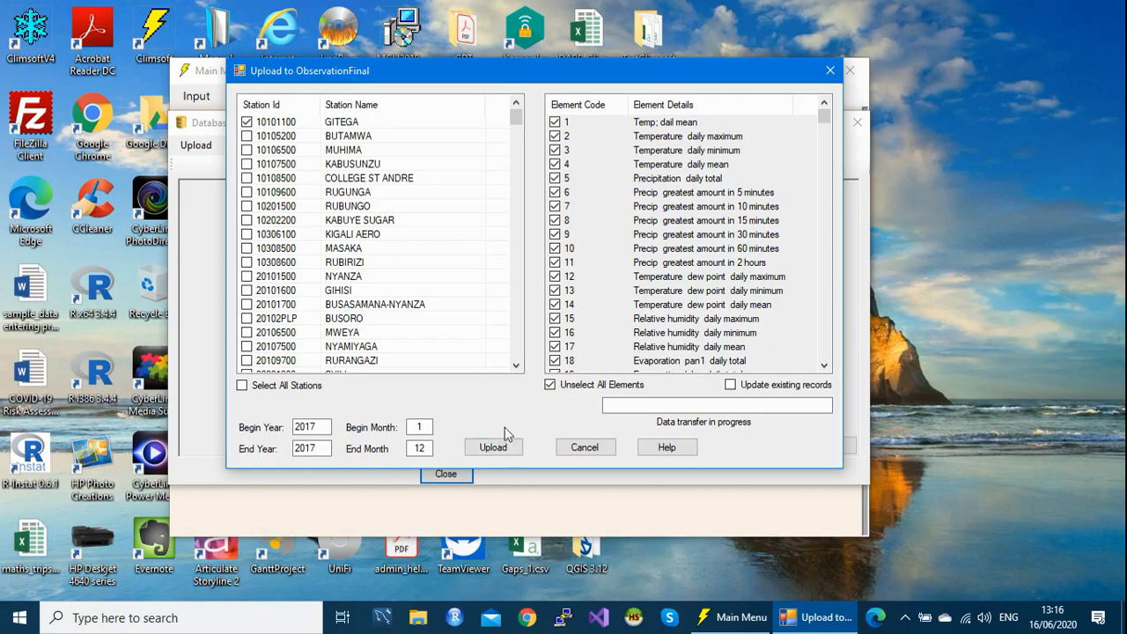
pyautogui.click(829, 72)
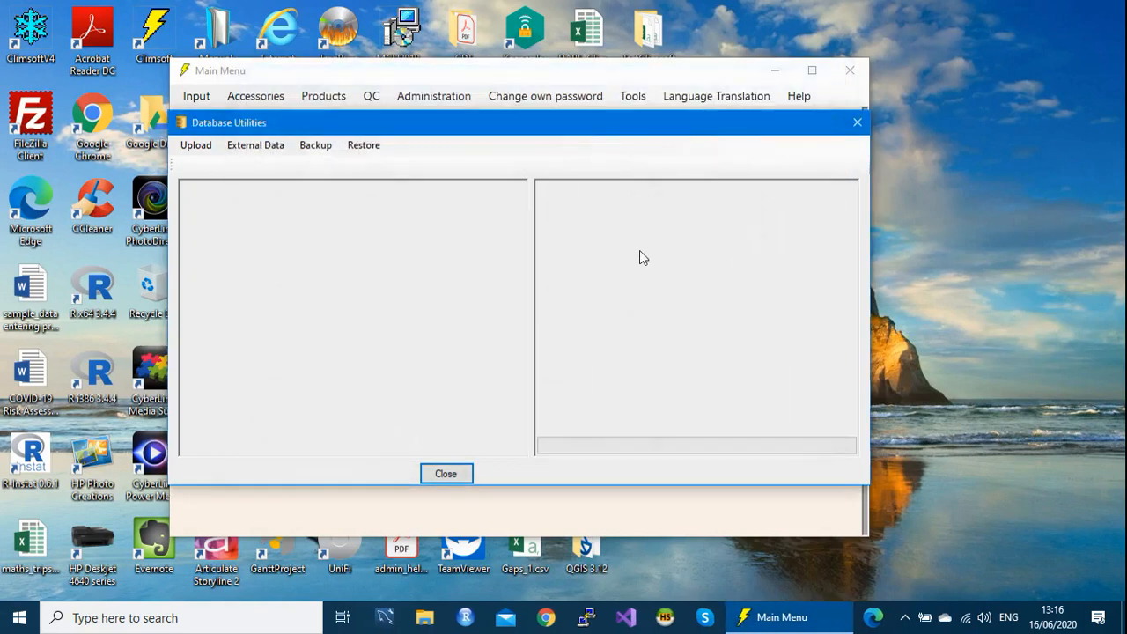
pyautogui.click(856, 122)
# - Open Update Observations for the Observation Initial table and enter station 10101100 and element code 2
pyautogui.click(434, 95)
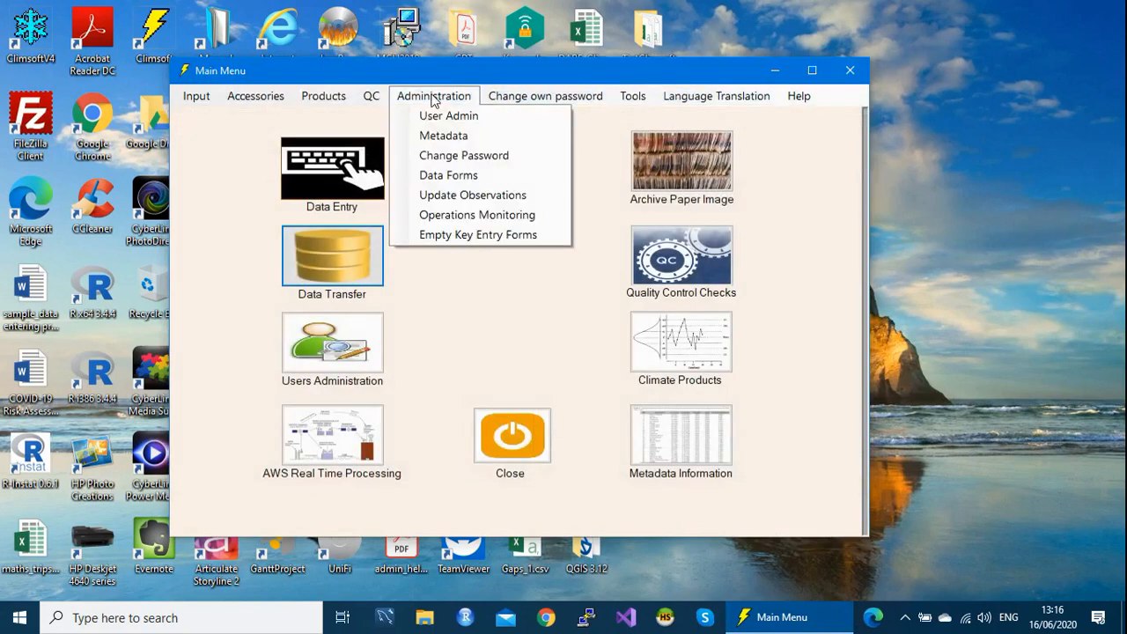
pyautogui.click(466, 194)
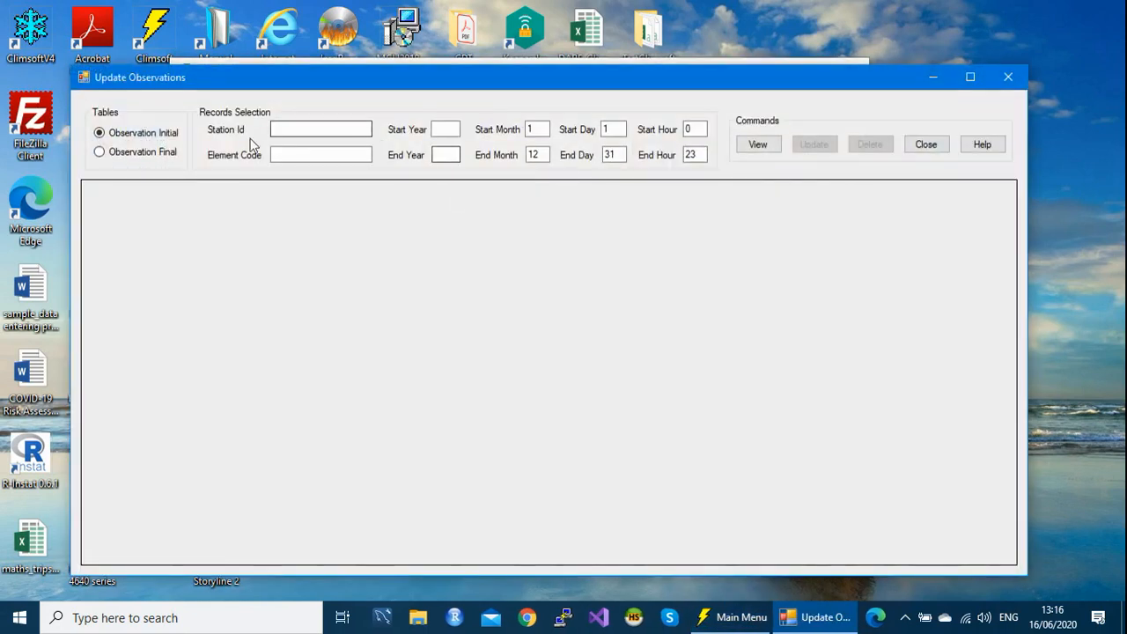
pyautogui.click(287, 128)
pyautogui.write('10101100')
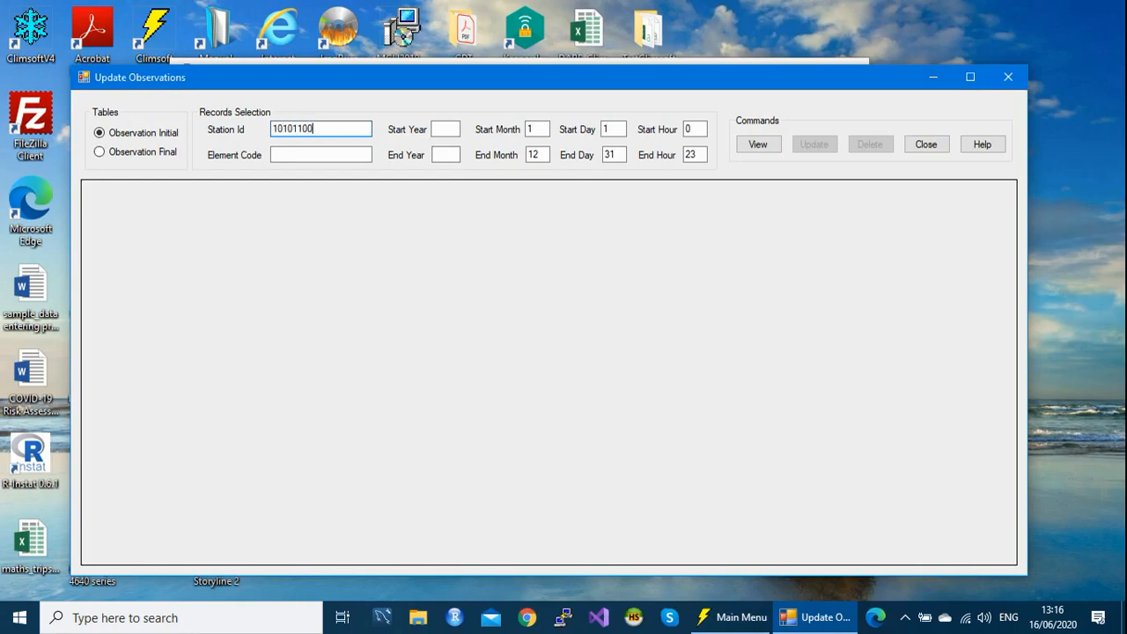
pyautogui.click(274, 154)
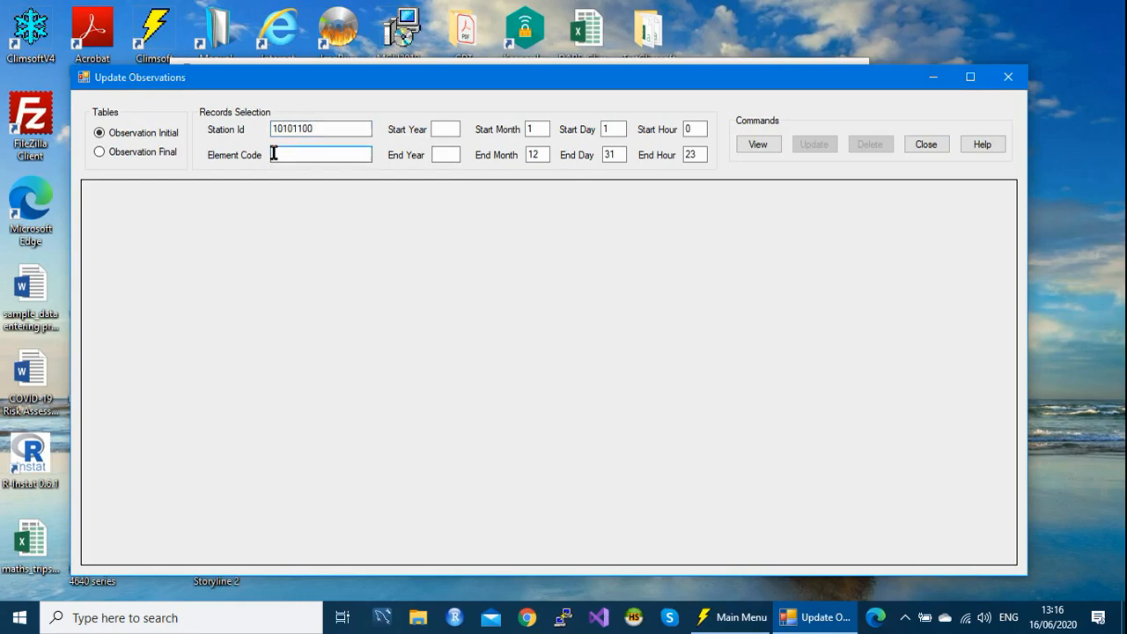
pyautogui.write('2')
# - Set the start year to 2017 and the end year to 2020, then view the matching initial observations
pyautogui.click(438, 130)
pyautogui.write('20')
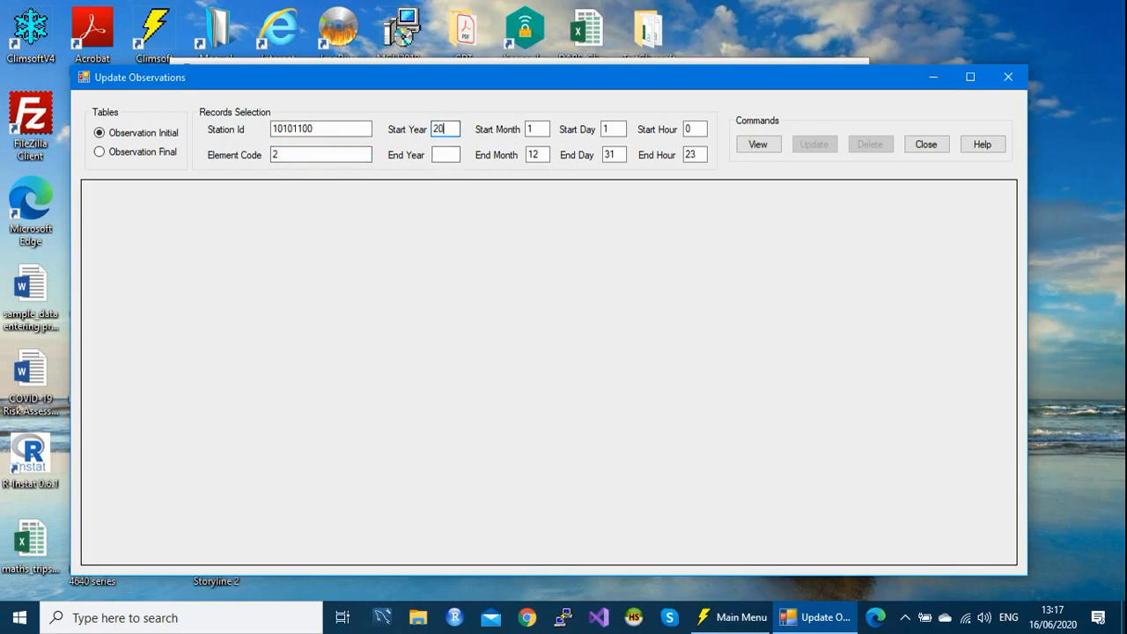
pyautogui.click(443, 154)
pyautogui.write('2020')
pyautogui.click(759, 144)
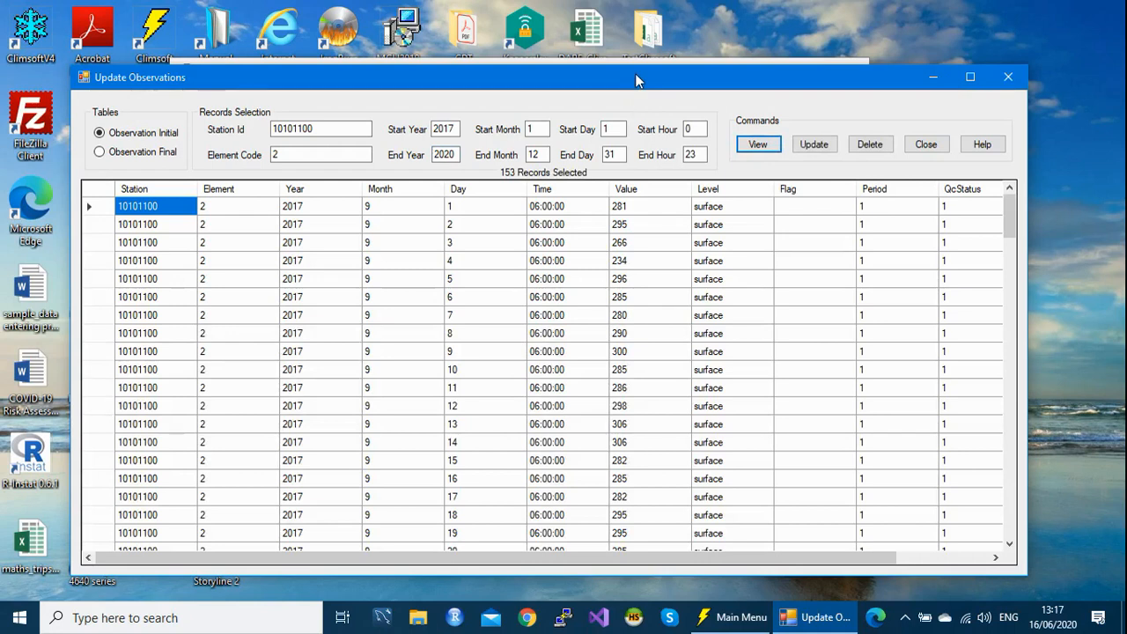
pyautogui.moveTo(635, 79); pyautogui.dragTo(636, 49)
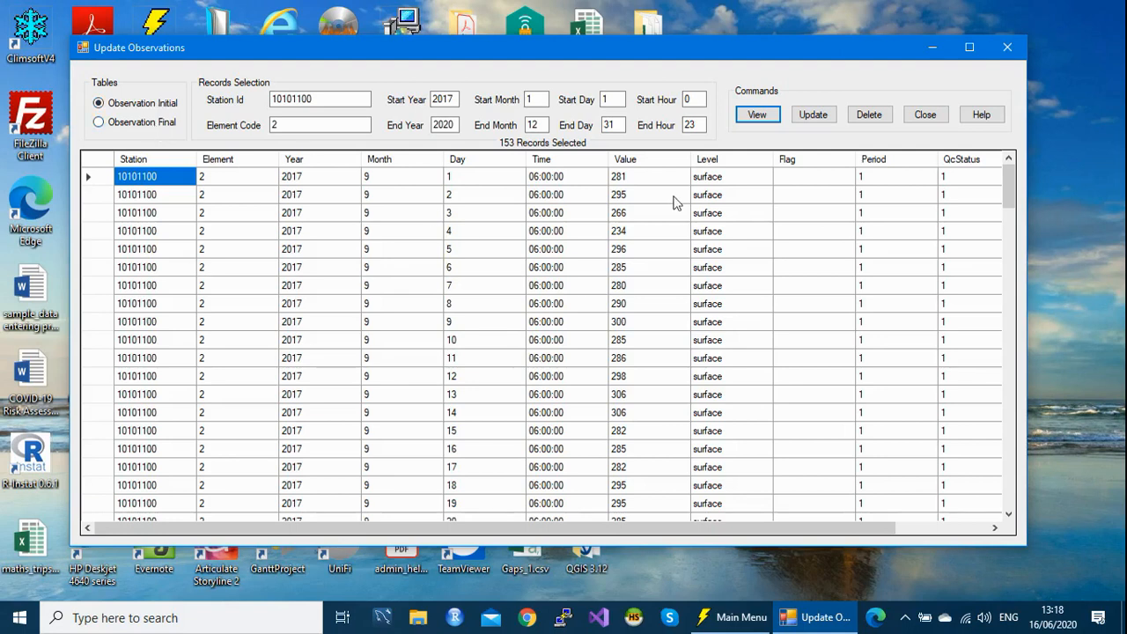
# - Query the Observation Final table for station 10101100's element 2 records, then for its element 3 records
pyautogui.click(100, 123)
pyautogui.click(755, 116)
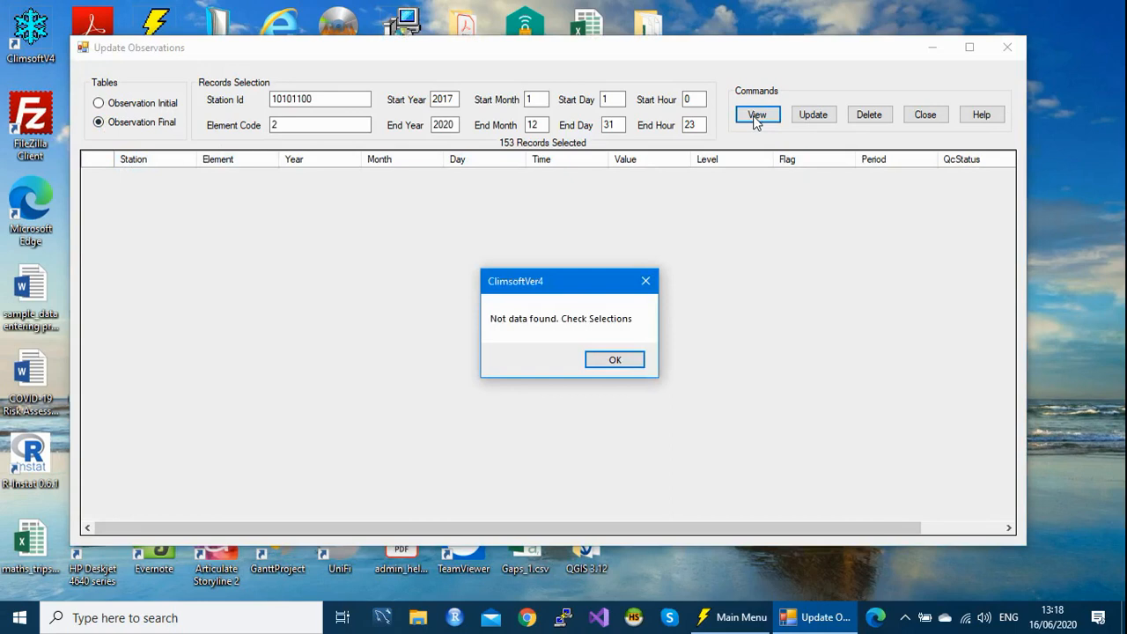
pyautogui.click(645, 280)
pyautogui.moveTo(301, 128); pyautogui.dragTo(256, 130)
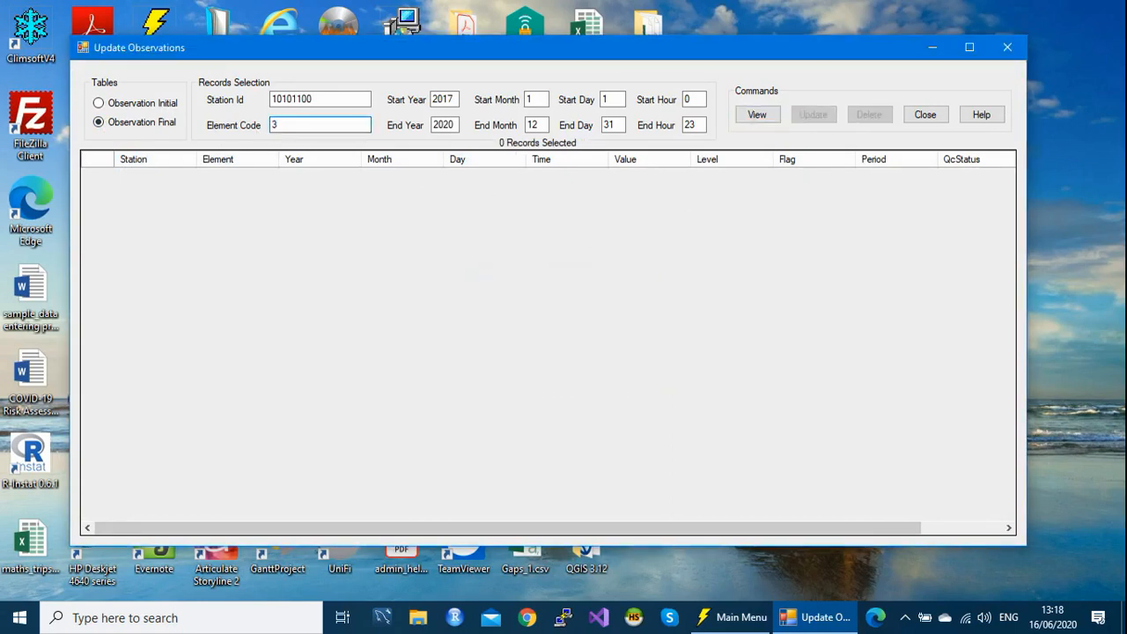
pyautogui.click(757, 115)
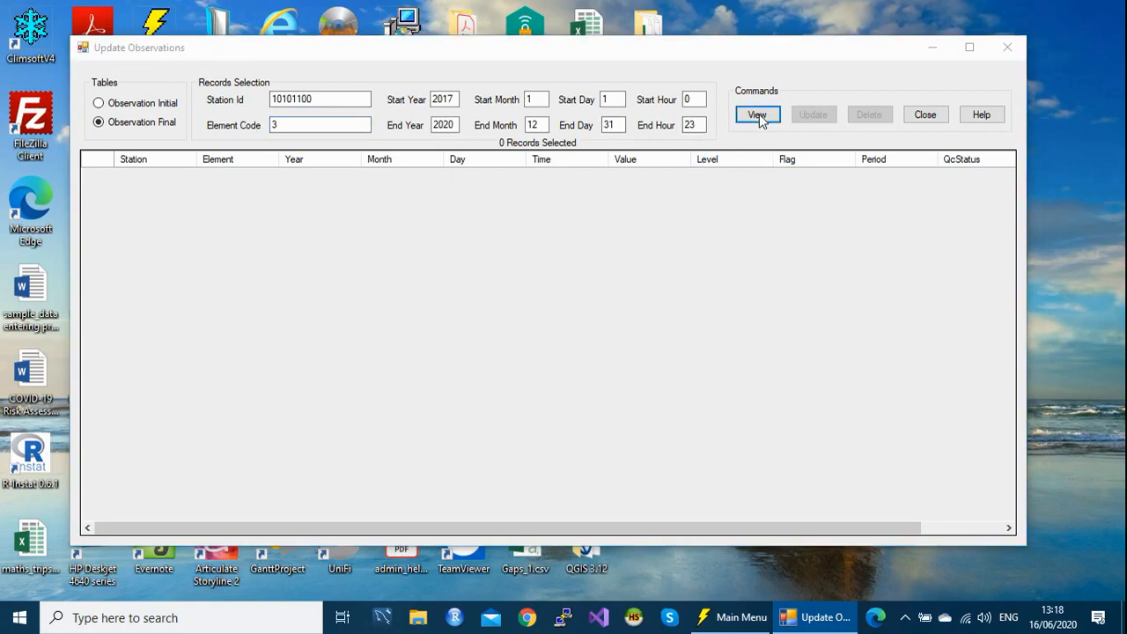
pyautogui.click(615, 360)
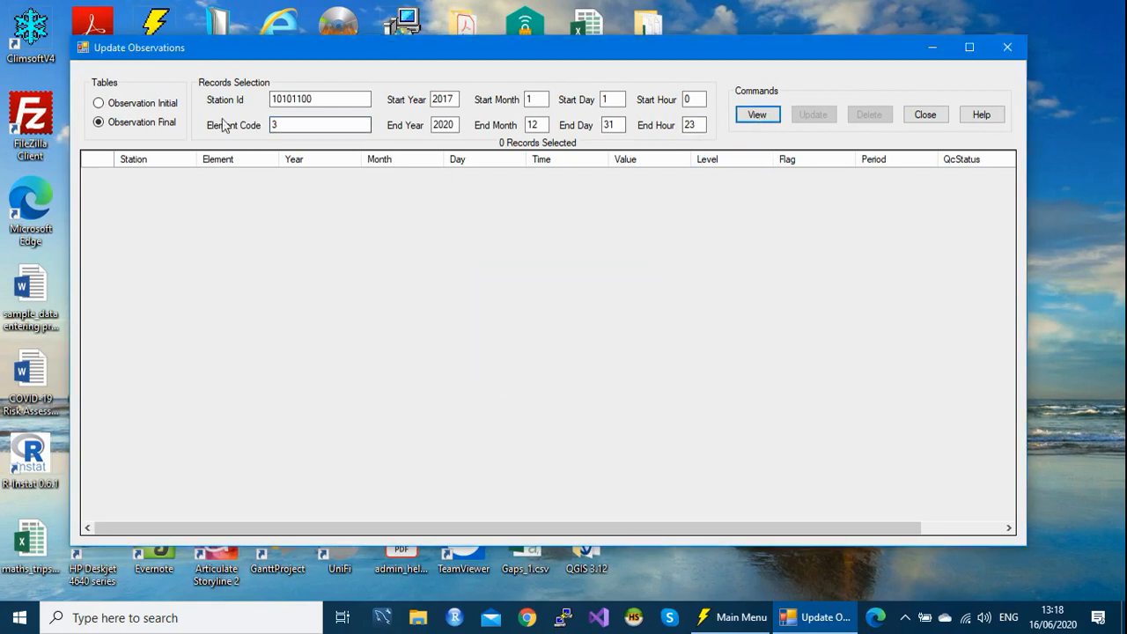
# - Query the Observation Final table for element 5, then close the Update Observations window
pyautogui.moveTo(278, 124); pyautogui.dragTo(245, 124)
pyautogui.write('5')
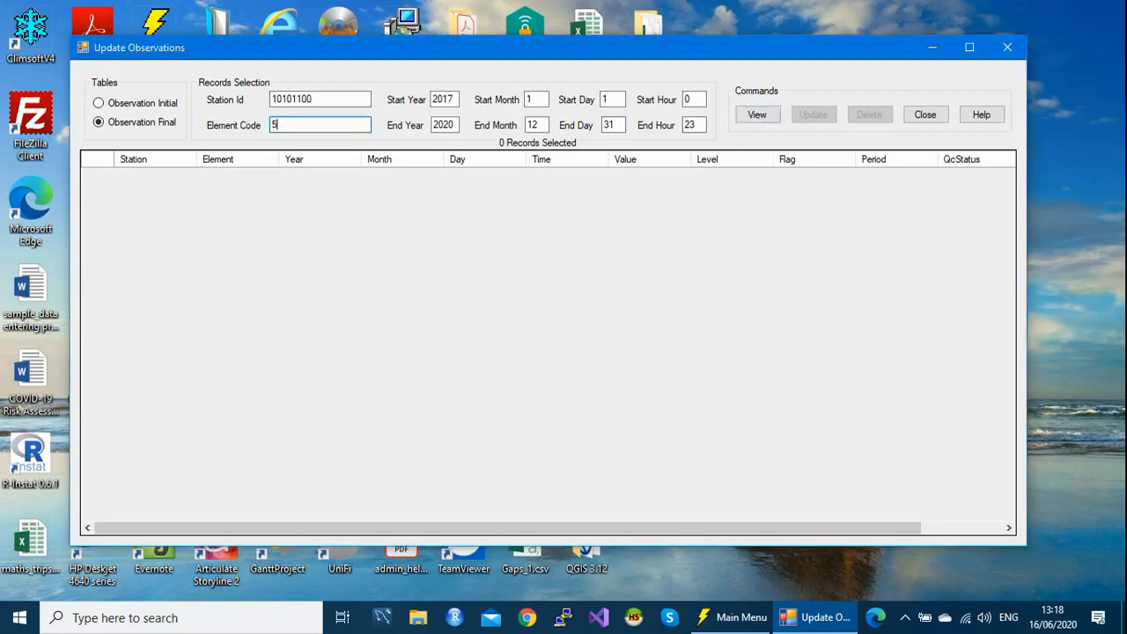
pyautogui.click(762, 118)
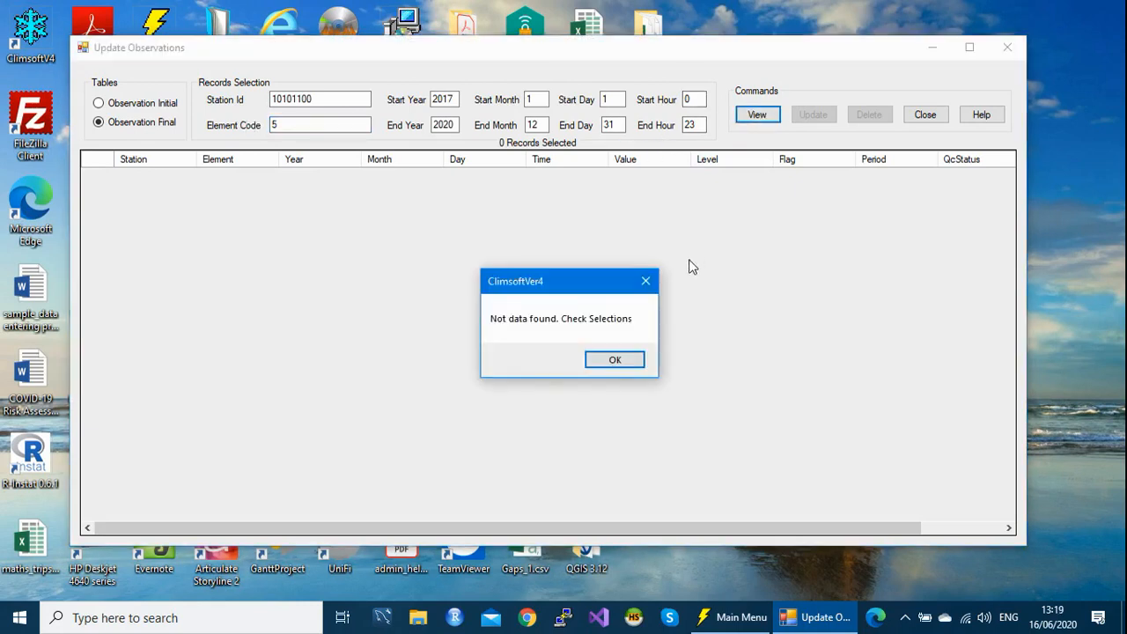
pyautogui.click(647, 279)
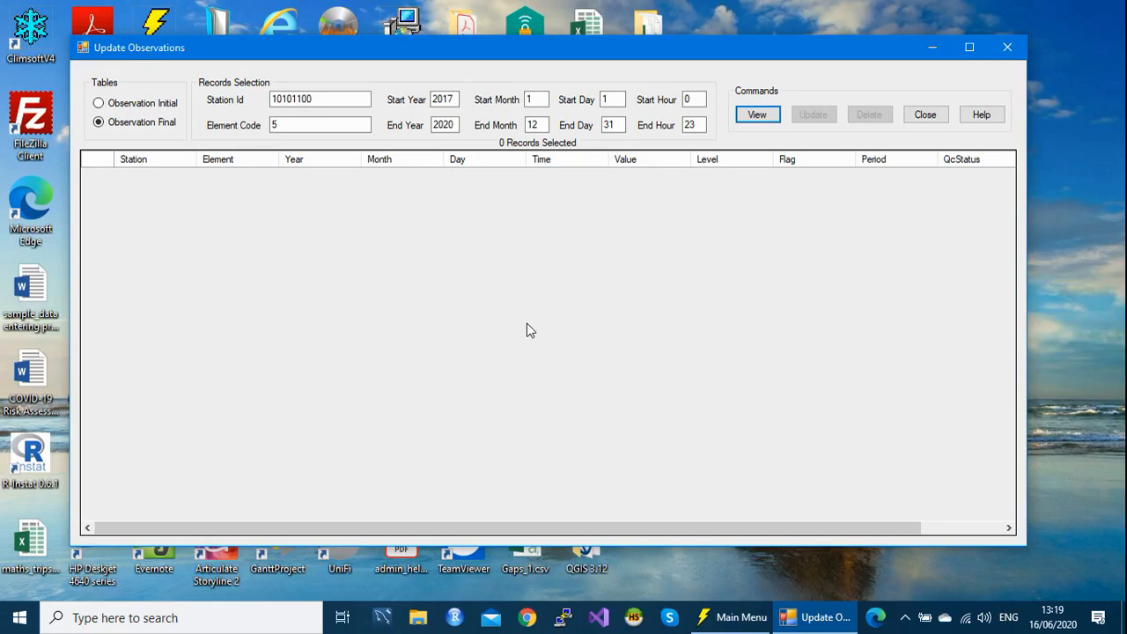
pyautogui.click(1008, 48)
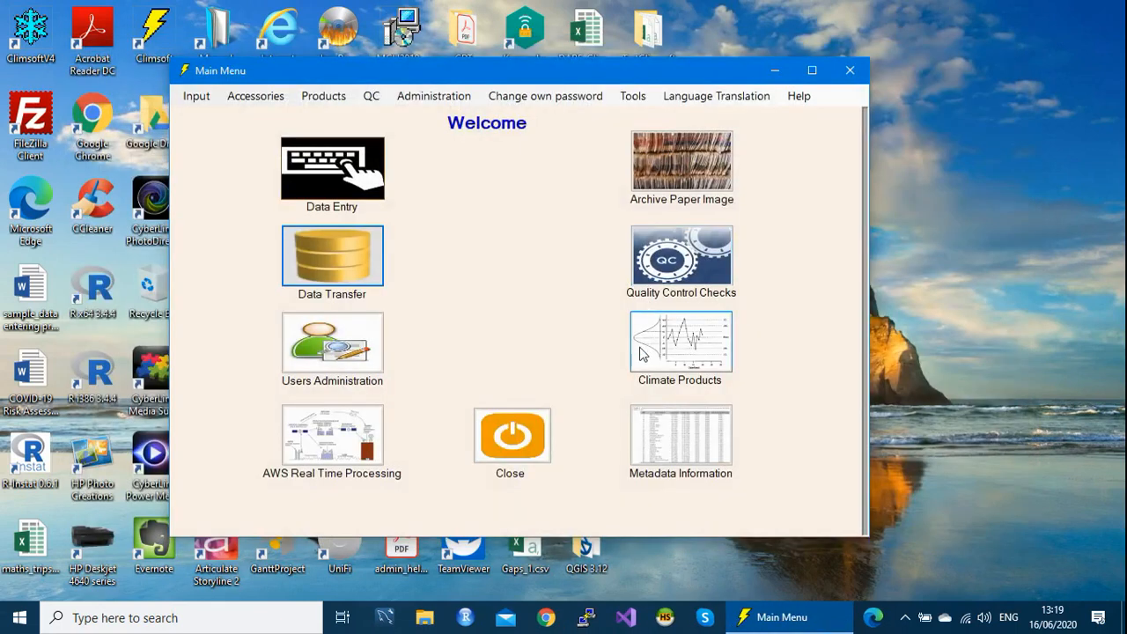
# - Open the Obs Initial to Final upload from the data transfer utilities again
pyautogui.click(354, 244)
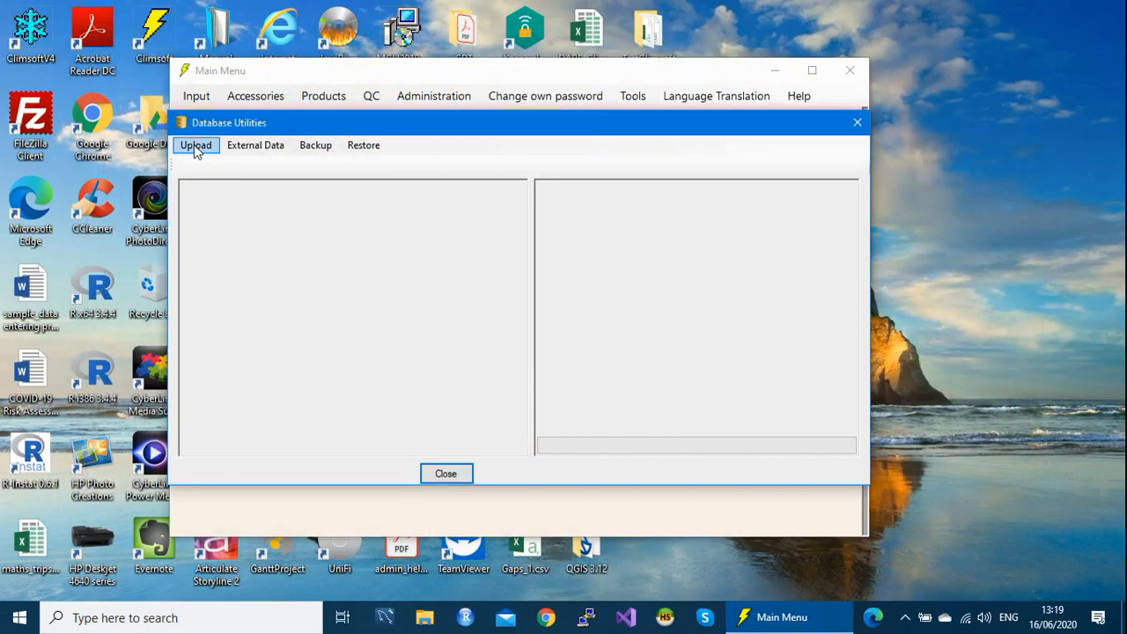
pyautogui.click(194, 144)
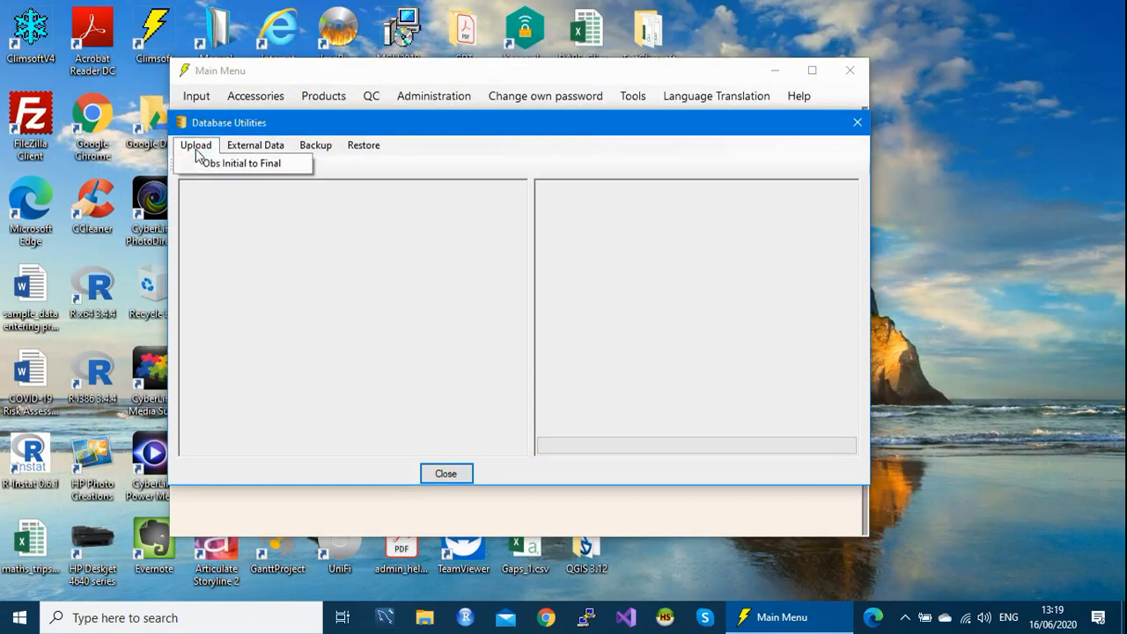
pyautogui.click(285, 169)
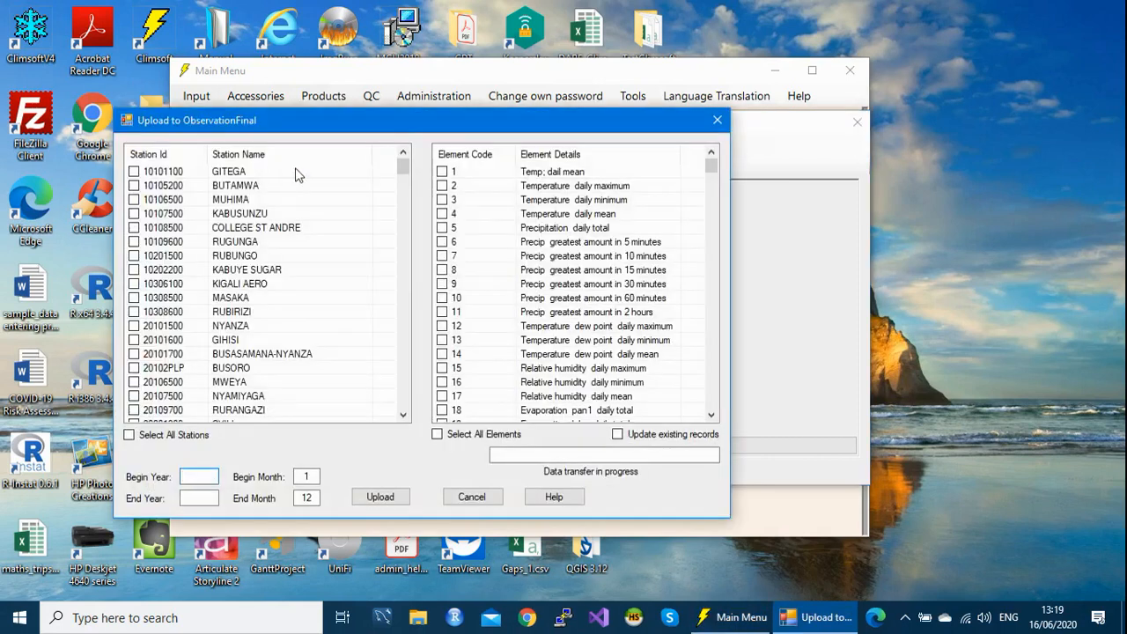
pyautogui.moveTo(417, 121); pyautogui.dragTo(502, 92)
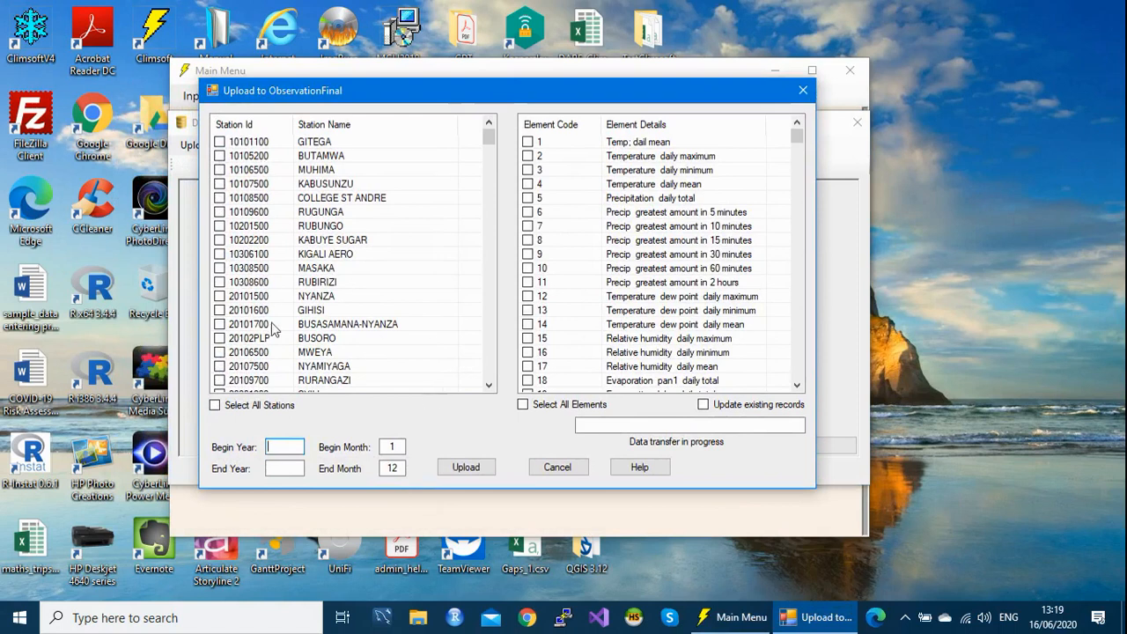
# - Select all elements and only station 10101100 (GITEGA) for the upload
pyautogui.click(214, 405)
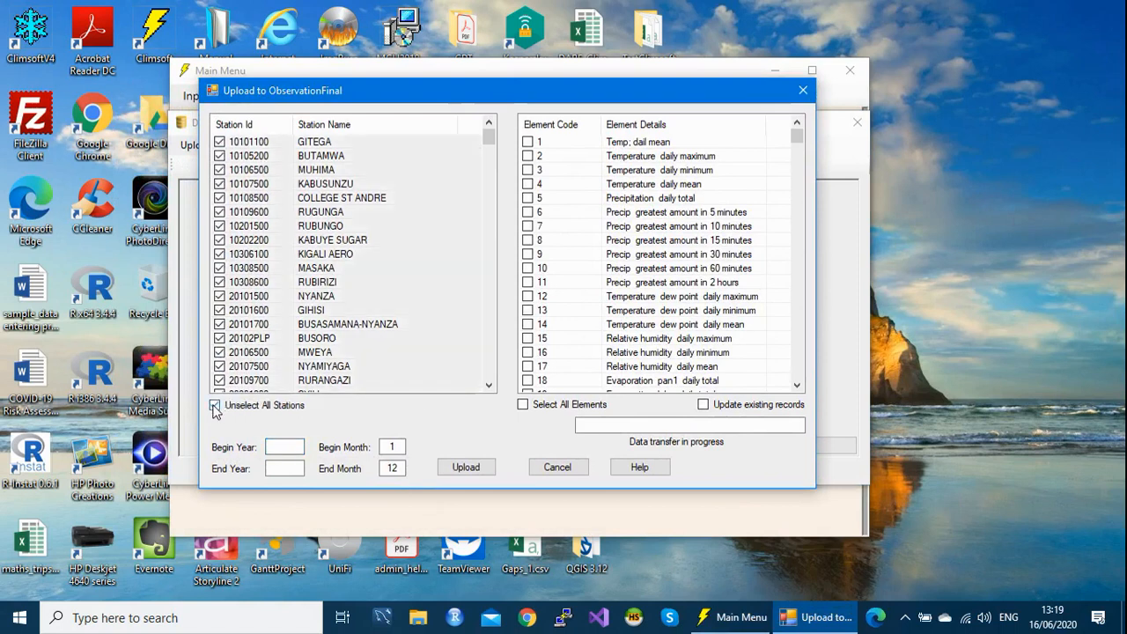
pyautogui.click(523, 407)
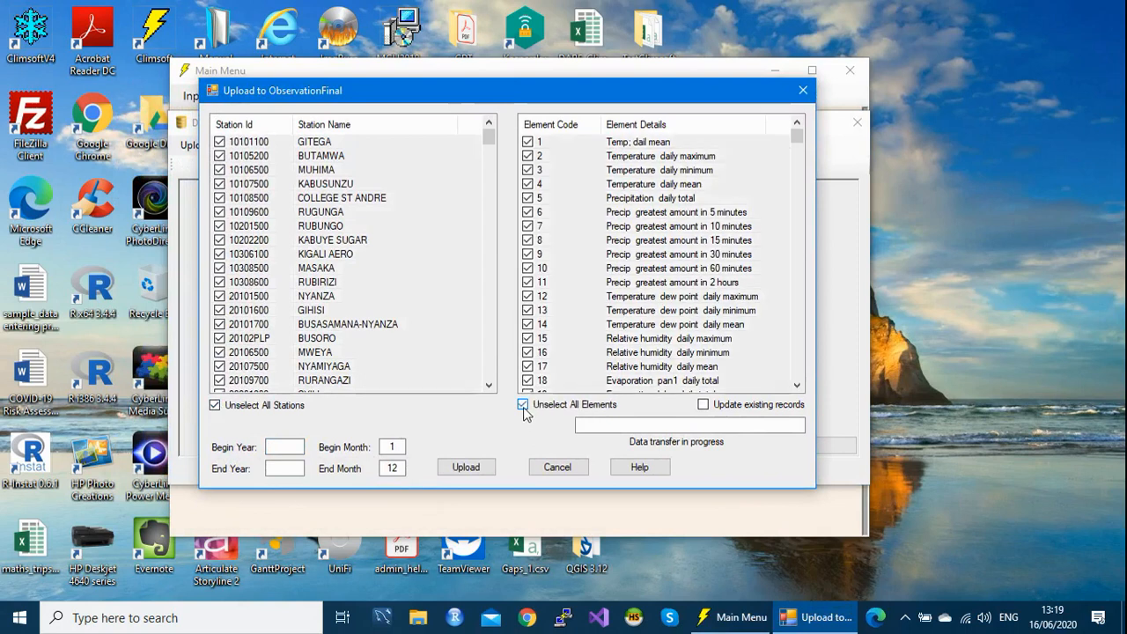
pyautogui.click(215, 405)
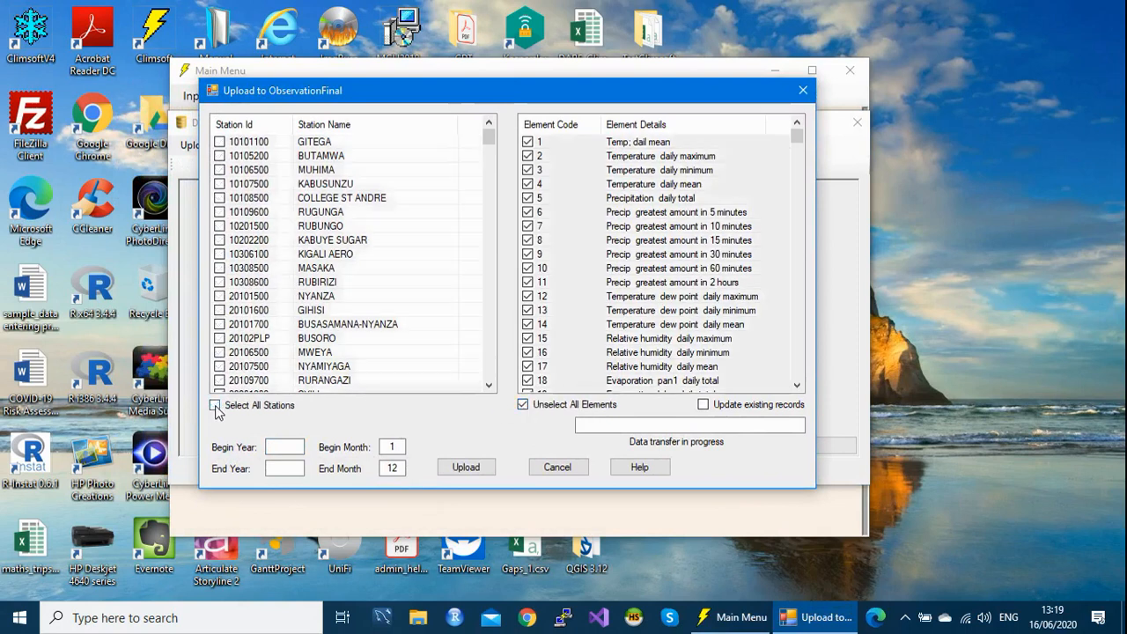
pyautogui.click(219, 144)
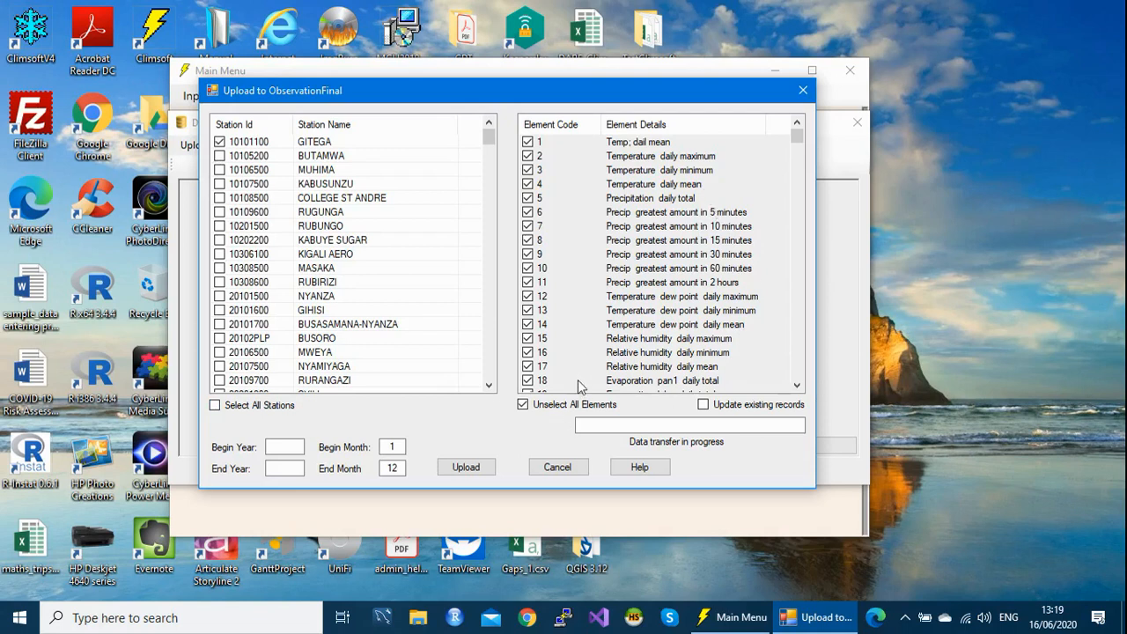
# - Set the upload's begin year to 2017 and end year to 2020, with updating of existing records switched off
pyautogui.click(276, 448)
pyautogui.write('2017')
pyautogui.click(279, 468)
pyautogui.write('2020')
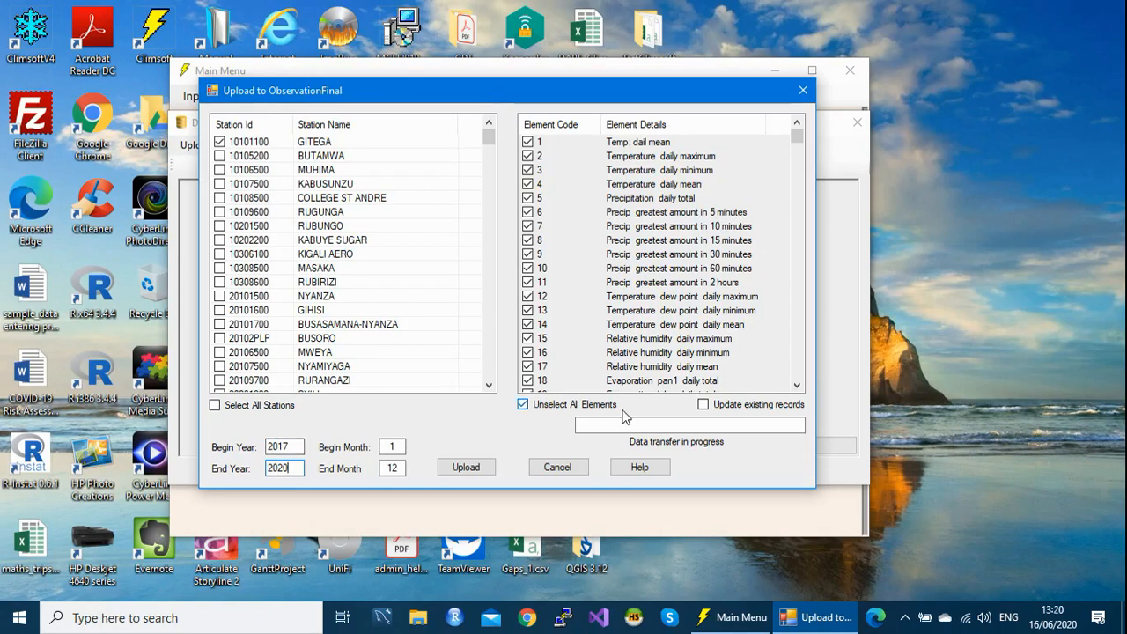
pyautogui.click(706, 407)
pyautogui.click(703, 405)
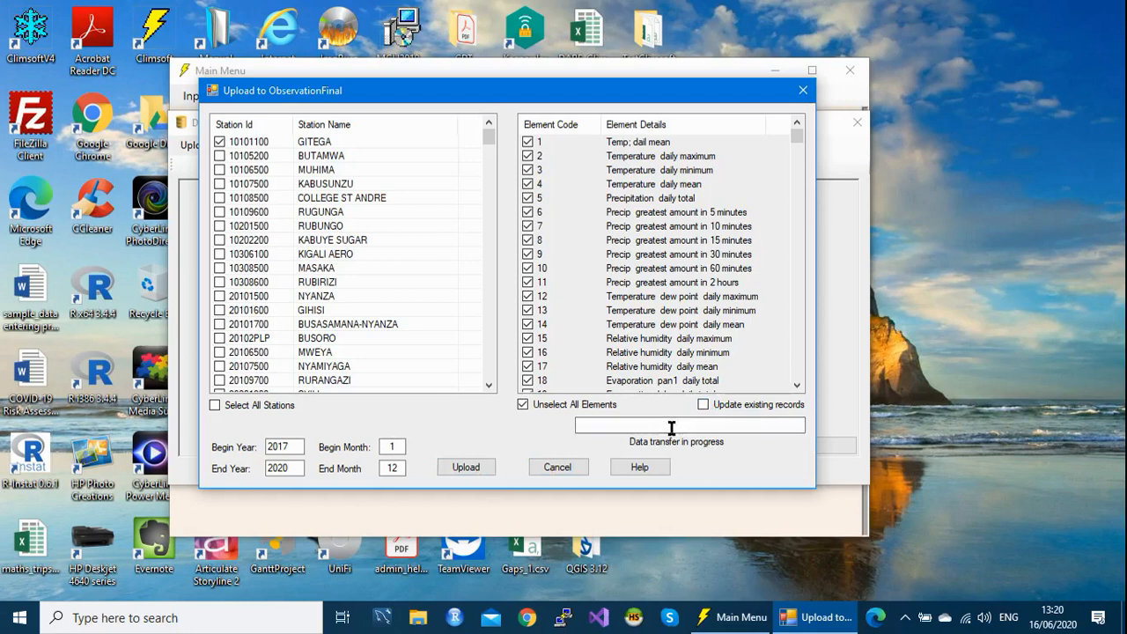
# - Upload the selected observations to the final table, then close the upload and Database Utilities windows
pyautogui.click(480, 471)
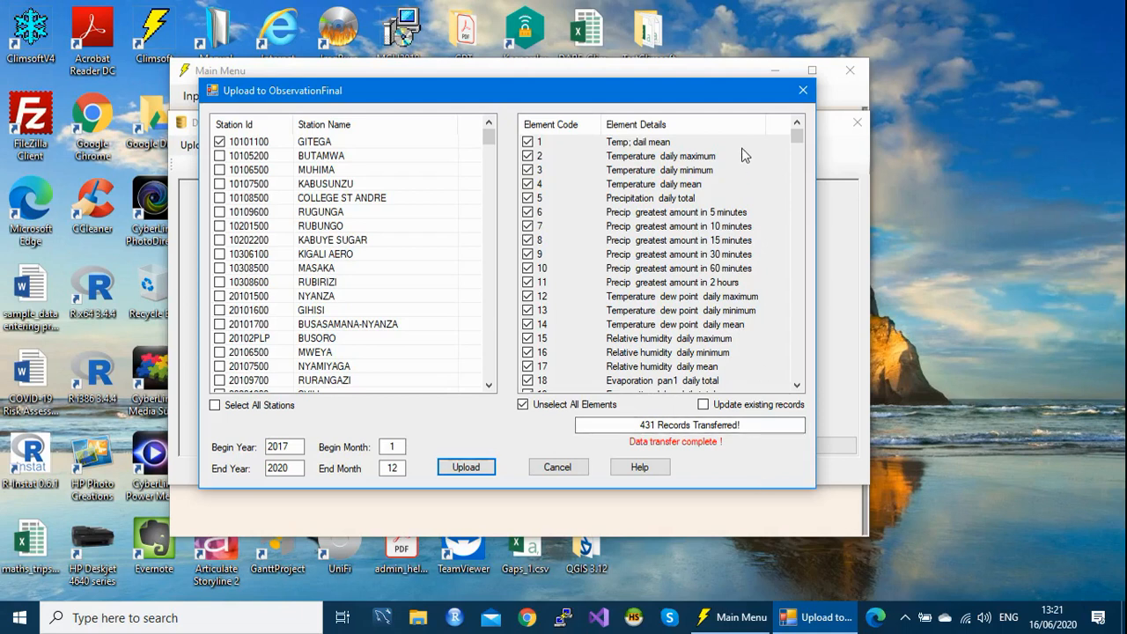
pyautogui.click(802, 91)
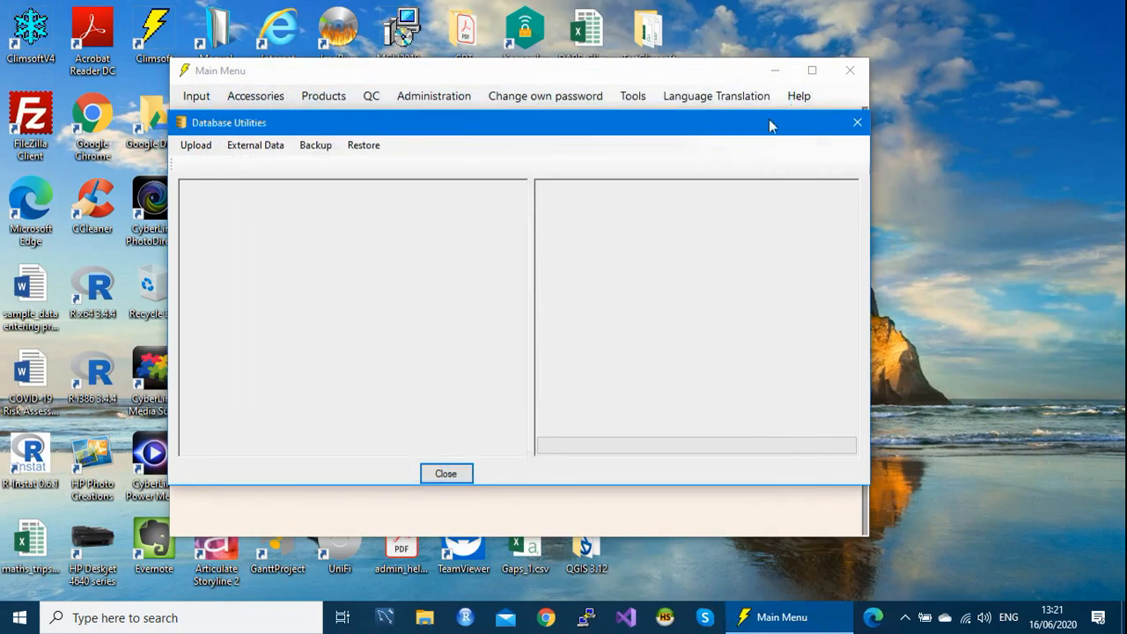
pyautogui.click(850, 128)
# - Open Update Observations from the administration tools and choose the Observation Final table
pyautogui.click(448, 99)
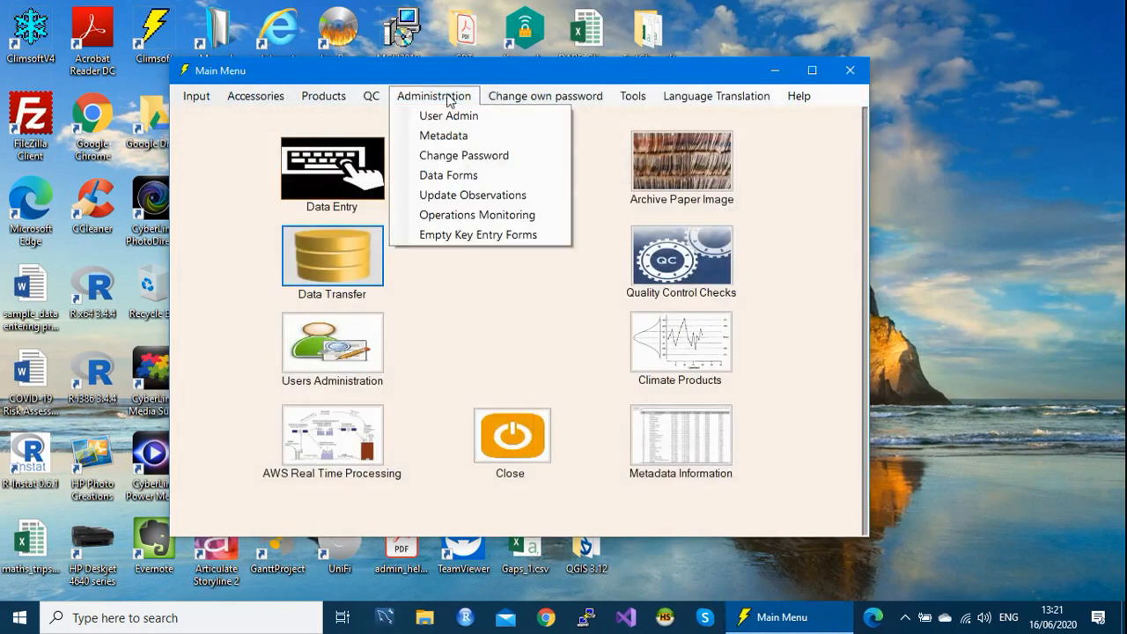
pyautogui.click(495, 197)
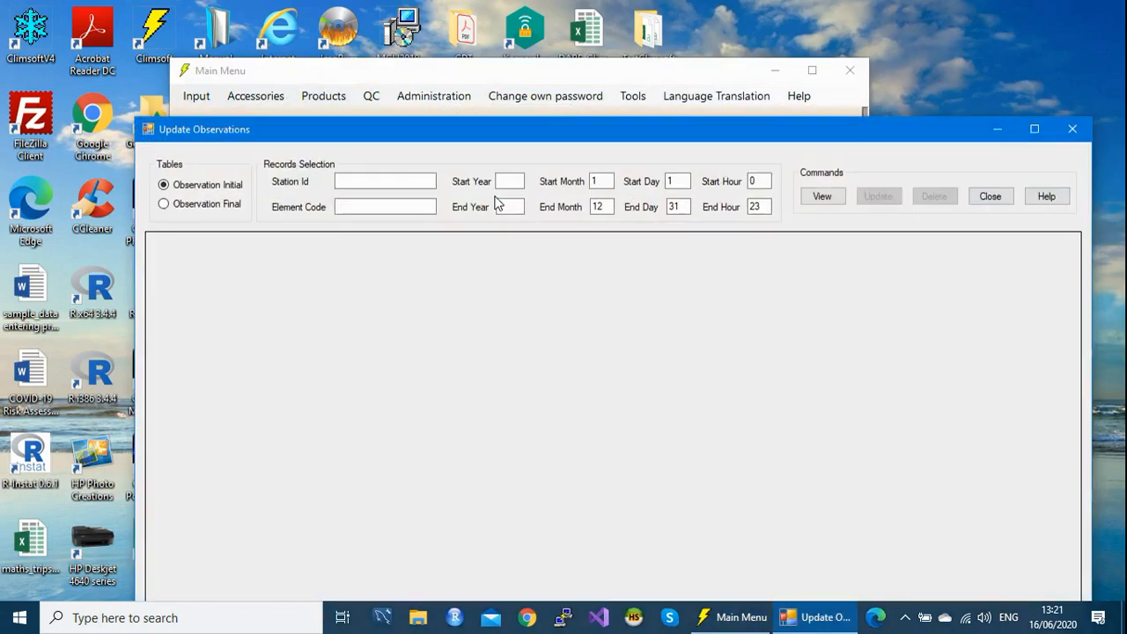
pyautogui.click(348, 179)
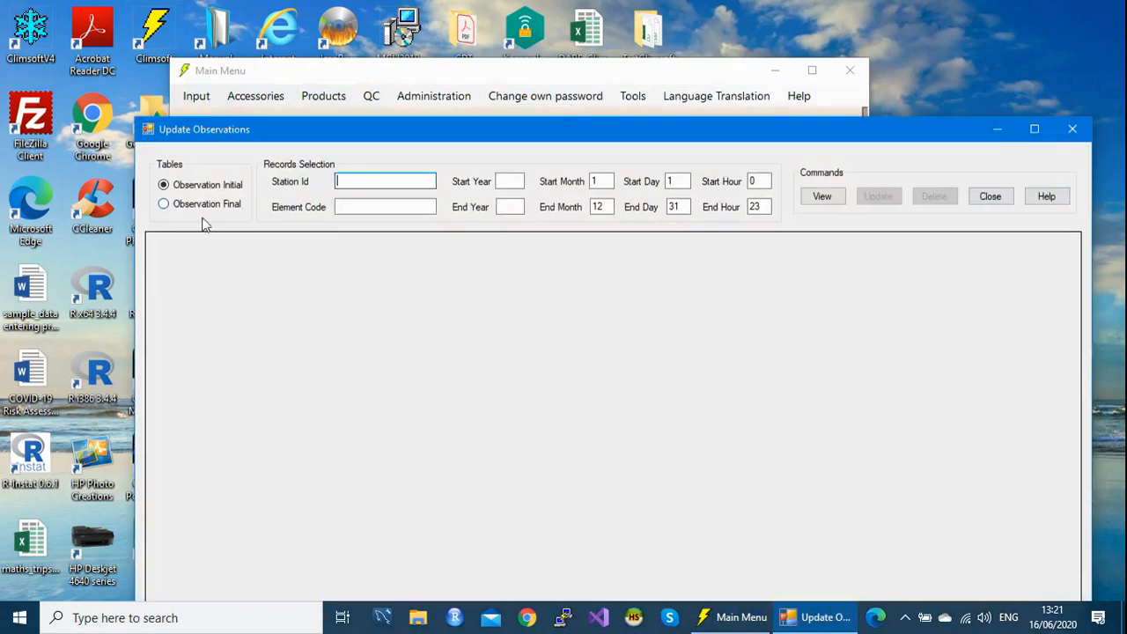
pyautogui.click(164, 204)
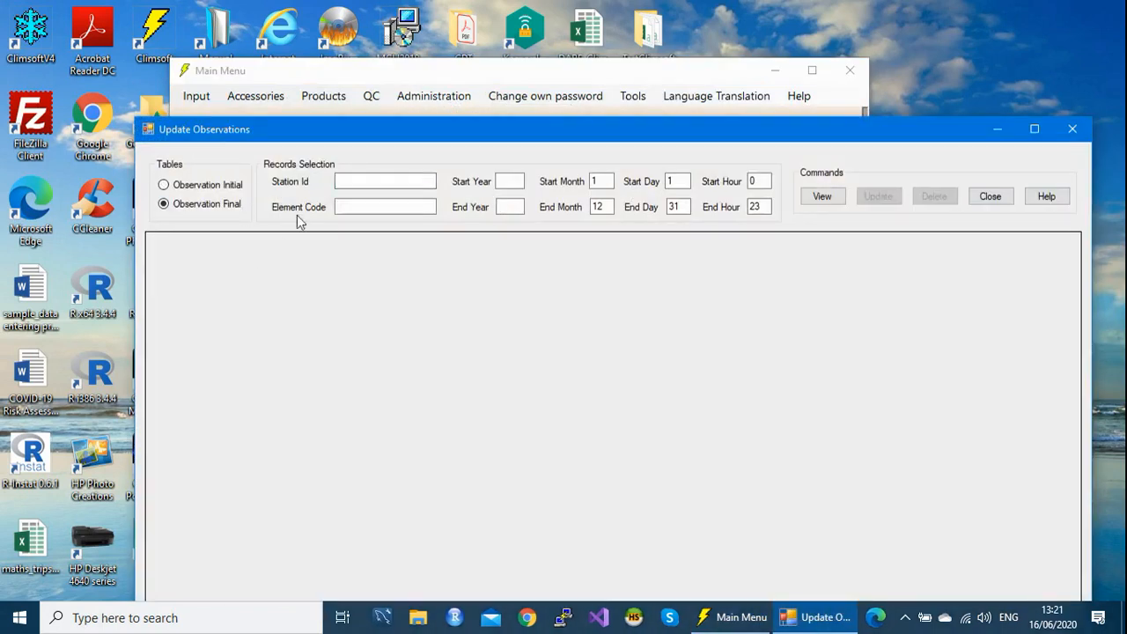
# - View the final-table records of station 10101100 for element code 2, from start year 2017 to end year 2020
pyautogui.click(355, 180)
pyautogui.write('10101100')
pyautogui.click(356, 206)
pyautogui.write('2')
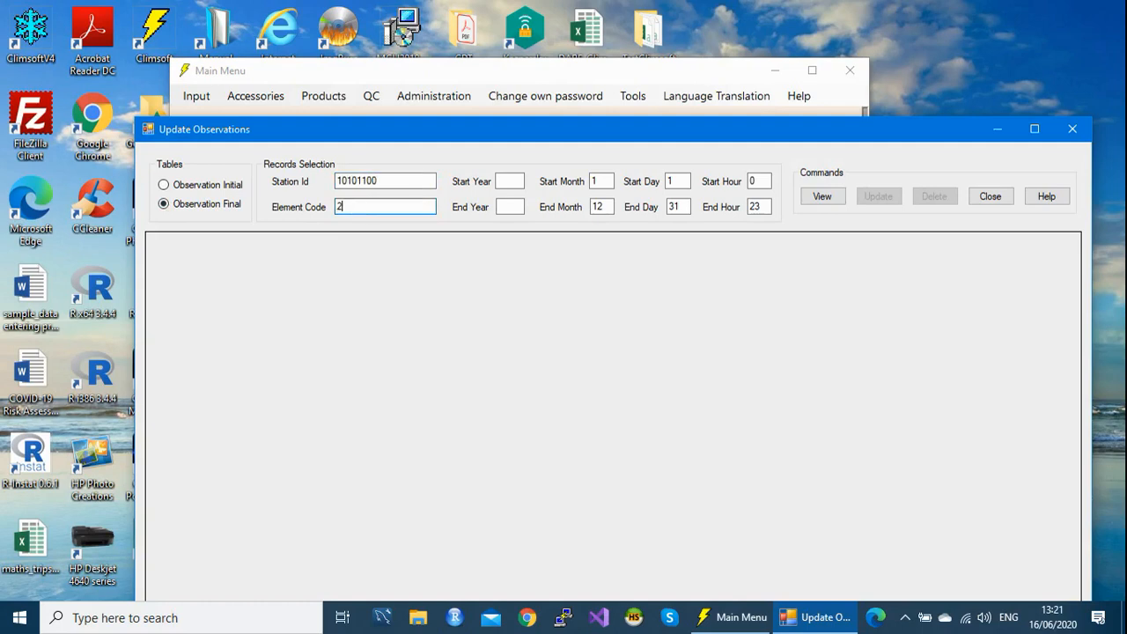
pyautogui.click(498, 177)
pyautogui.write('2017')
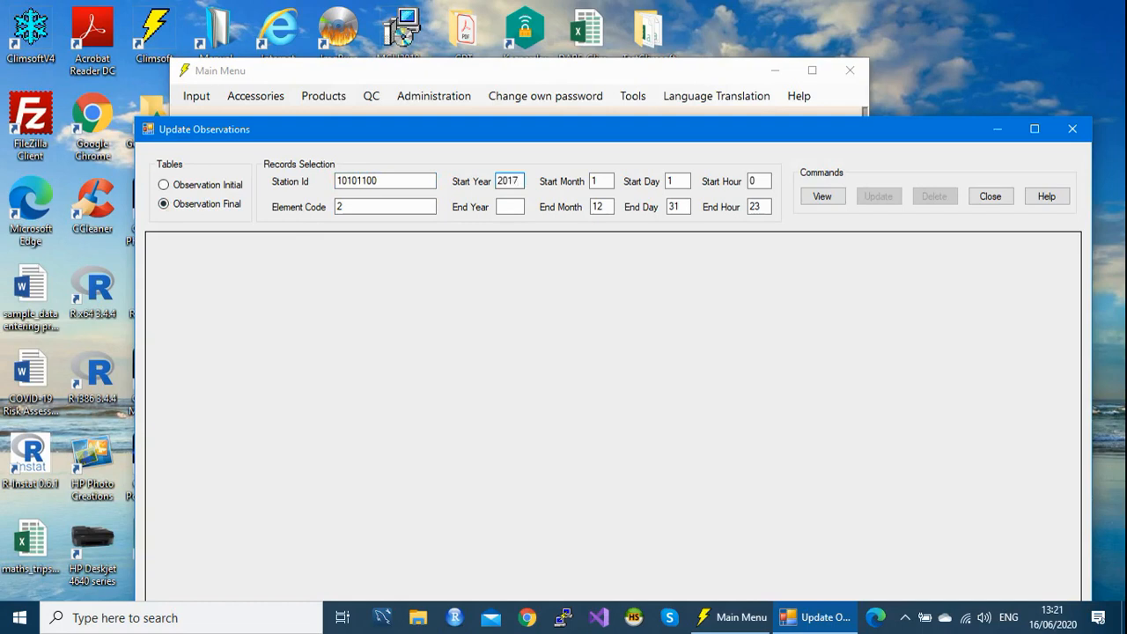
pyautogui.click(511, 205)
pyautogui.write('2020')
pyautogui.click(839, 196)
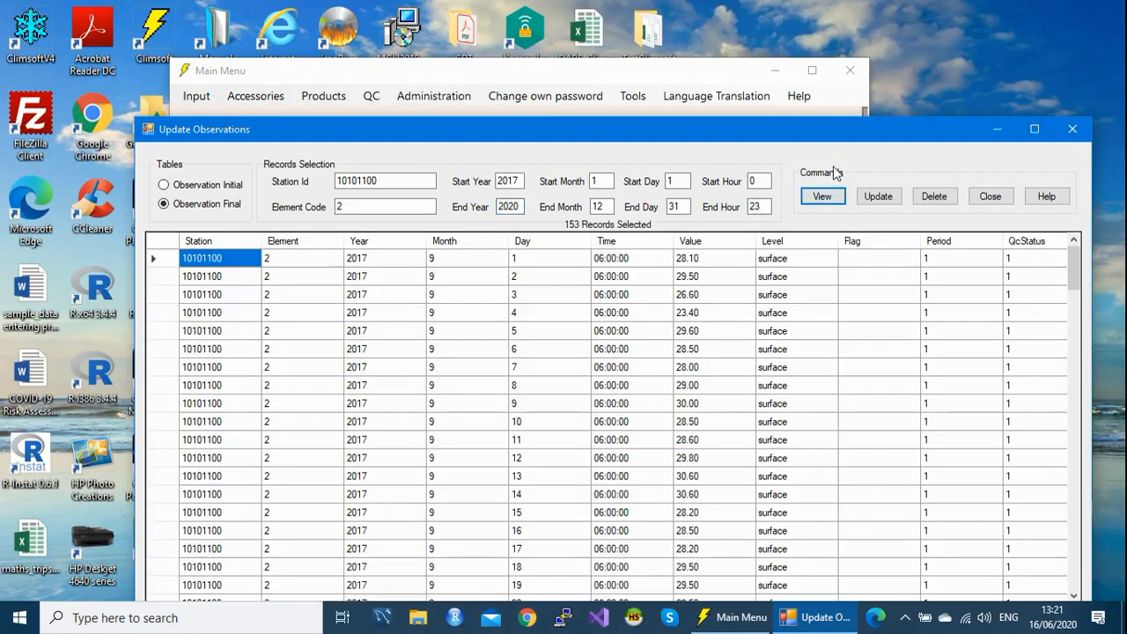
pyautogui.moveTo(811, 139); pyautogui.dragTo(788, 73)
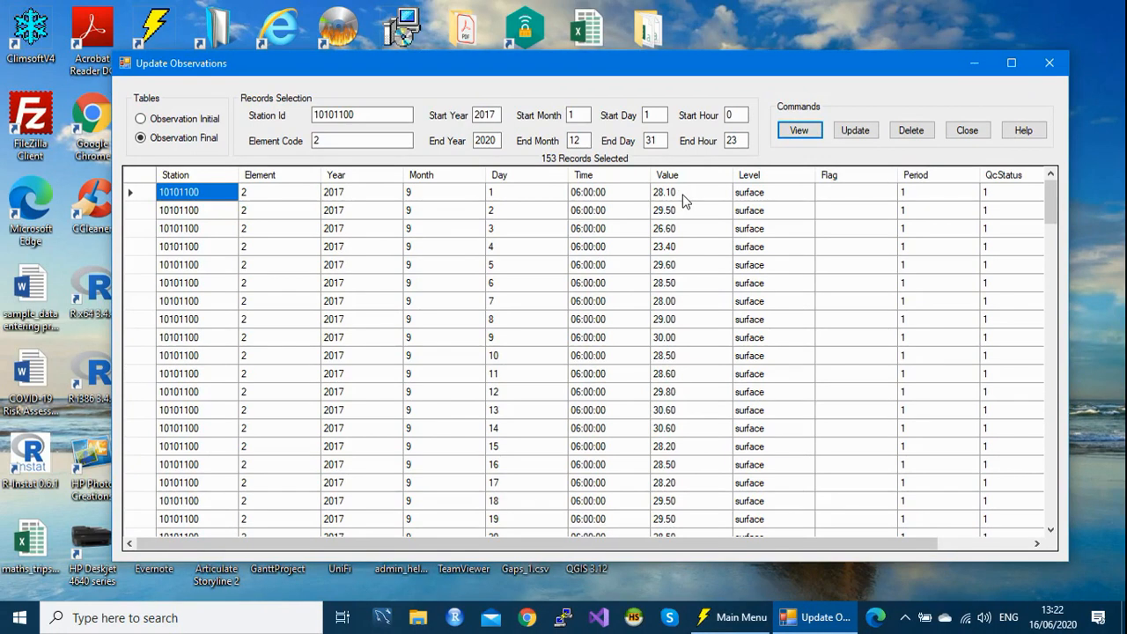
# - Change the element code to 3 and view the station's matching final records
pyautogui.doubleClick(314, 141)
pyautogui.write('3')
pyautogui.click(795, 132)
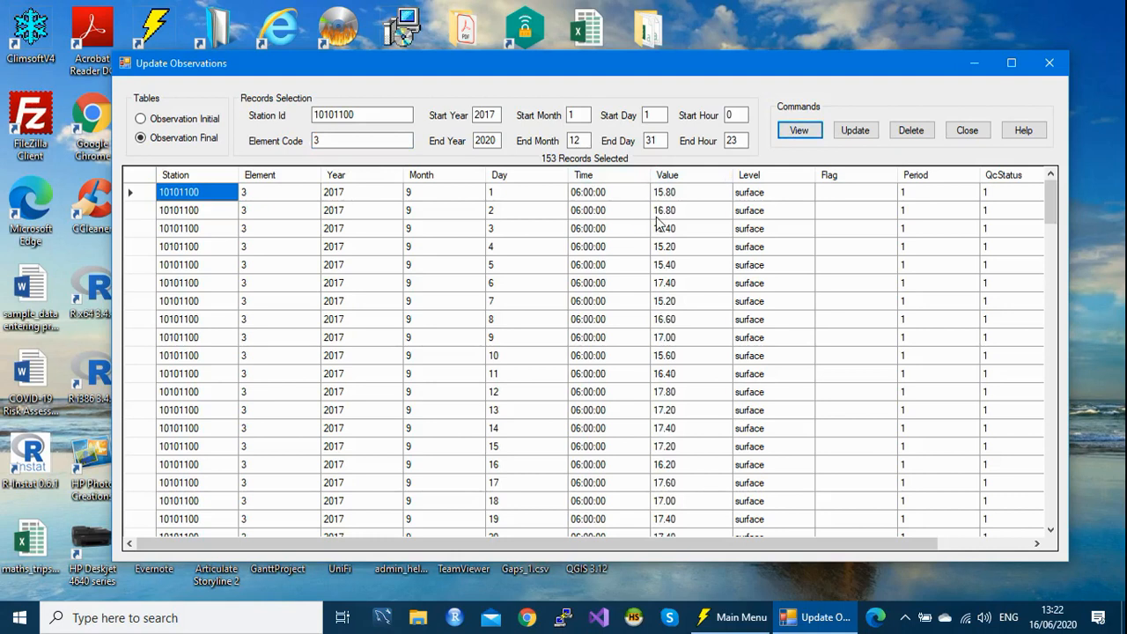
# - Change the element code to 5, view the station's matching final records and examine their values and flags
pyautogui.moveTo(343, 144); pyautogui.dragTo(288, 145)
pyautogui.write('5')
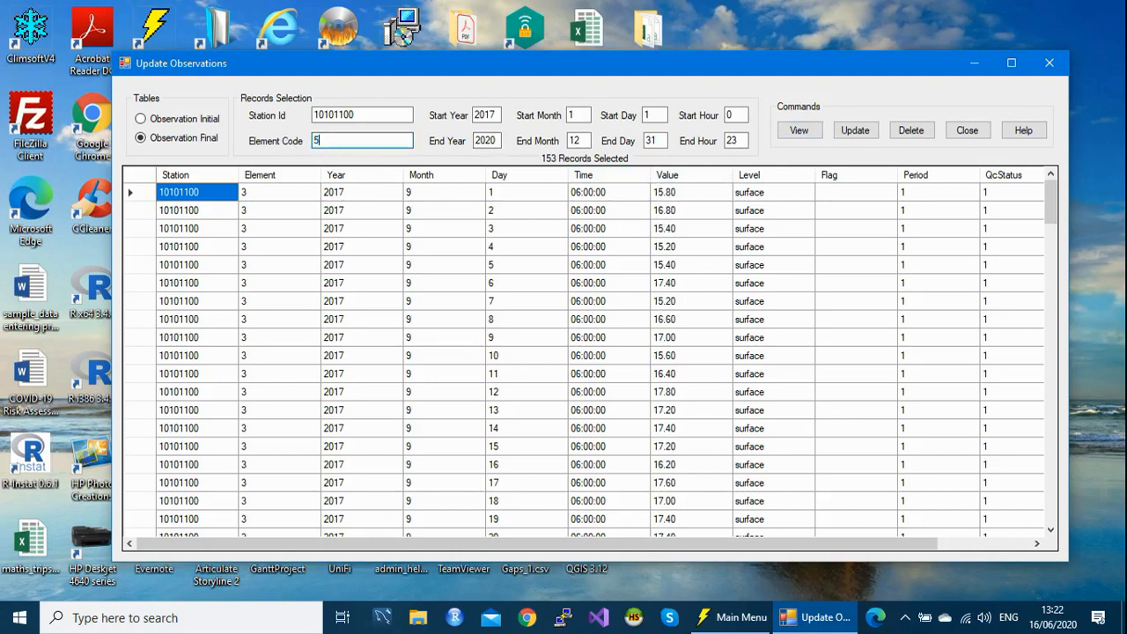
pyautogui.click(797, 131)
pyautogui.click(798, 132)
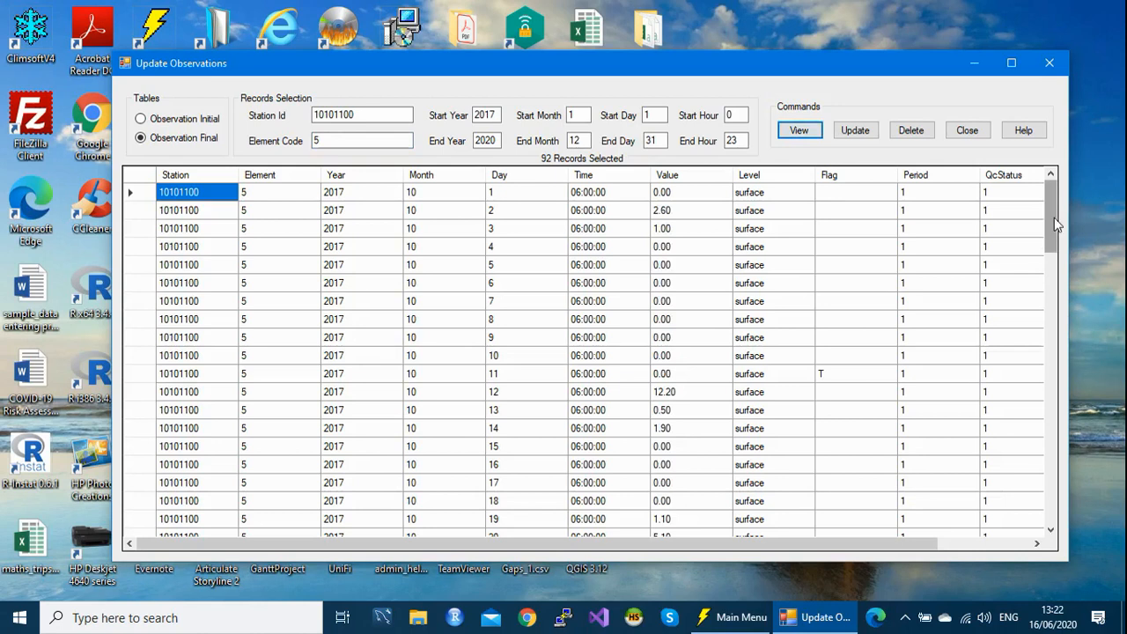
pyautogui.moveTo(1048, 212); pyautogui.dragTo(1105, 367)
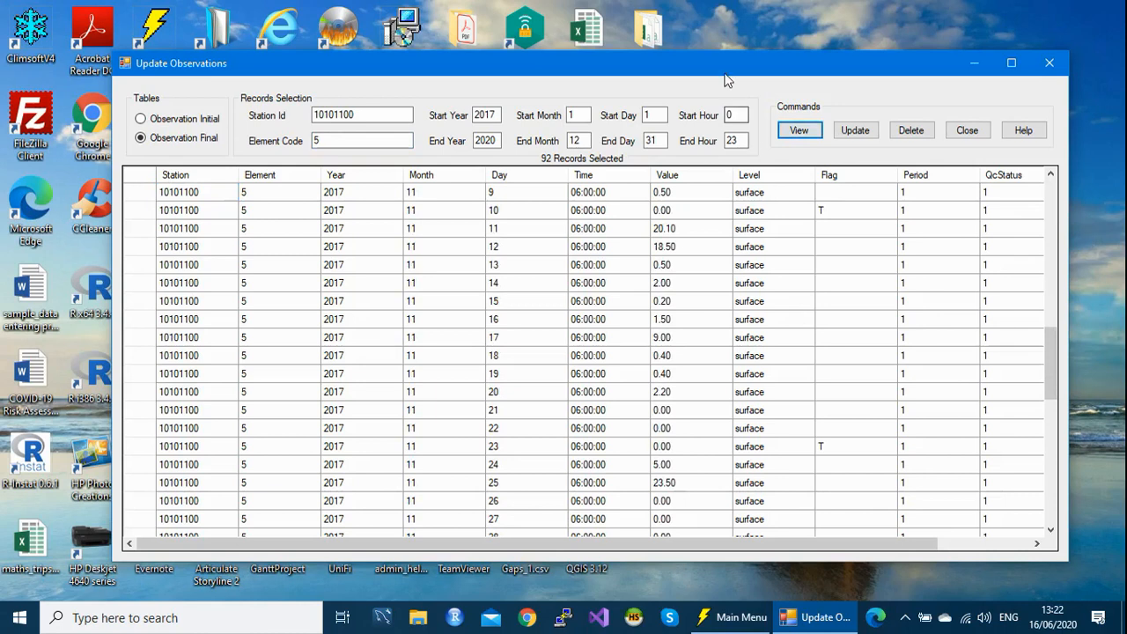
# - Read the help page on modifying observations, then close the help and the Update Observations window
pyautogui.moveTo(724, 71); pyautogui.dragTo(715, 62)
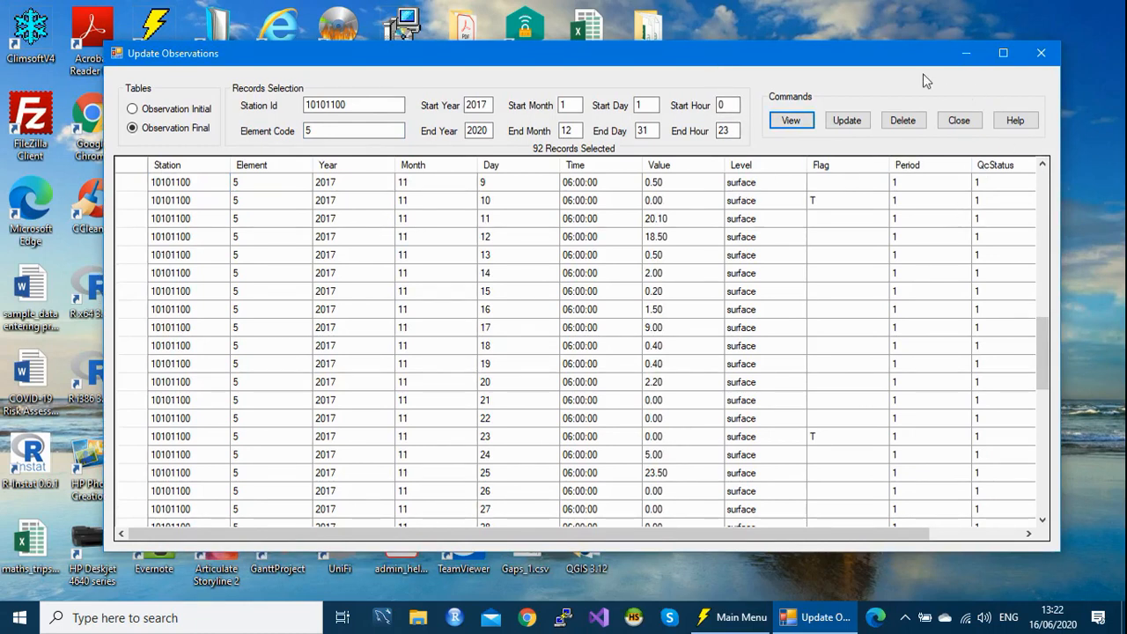
pyautogui.moveTo(899, 54); pyautogui.dragTo(884, 40)
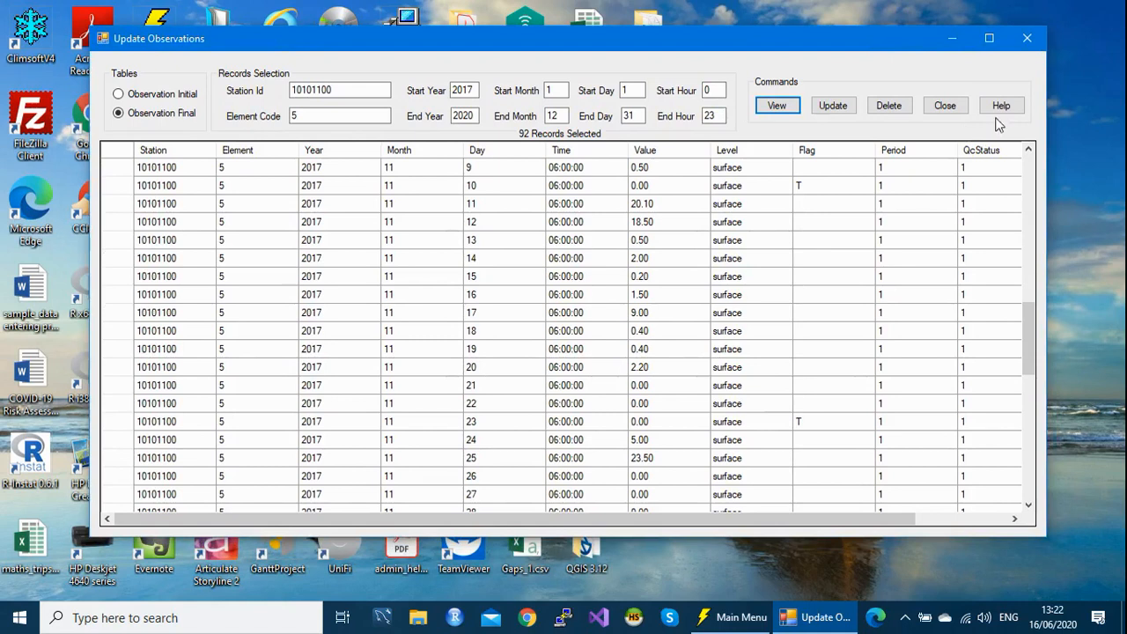
pyautogui.click(1000, 107)
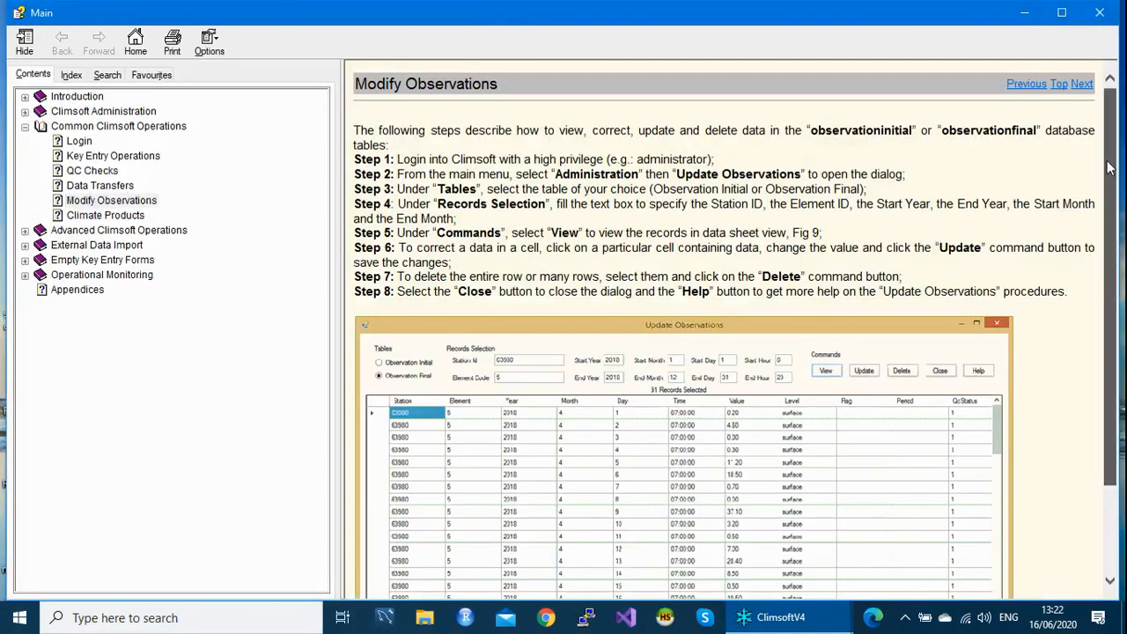
pyautogui.moveTo(1109, 171); pyautogui.dragTo(1125, 273)
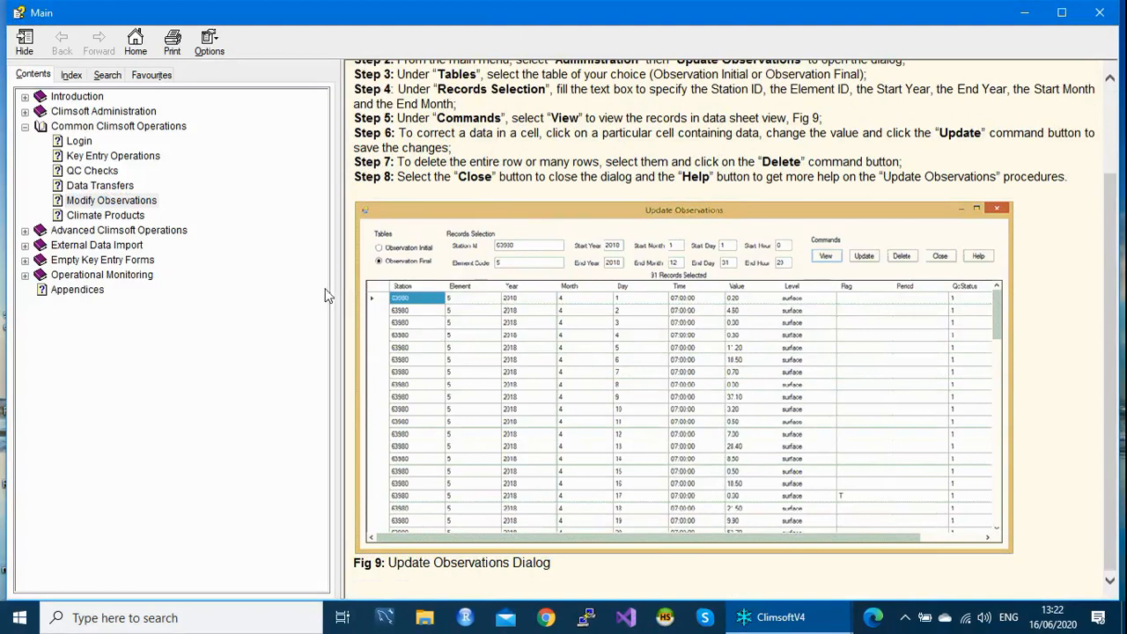
pyautogui.click(1100, 15)
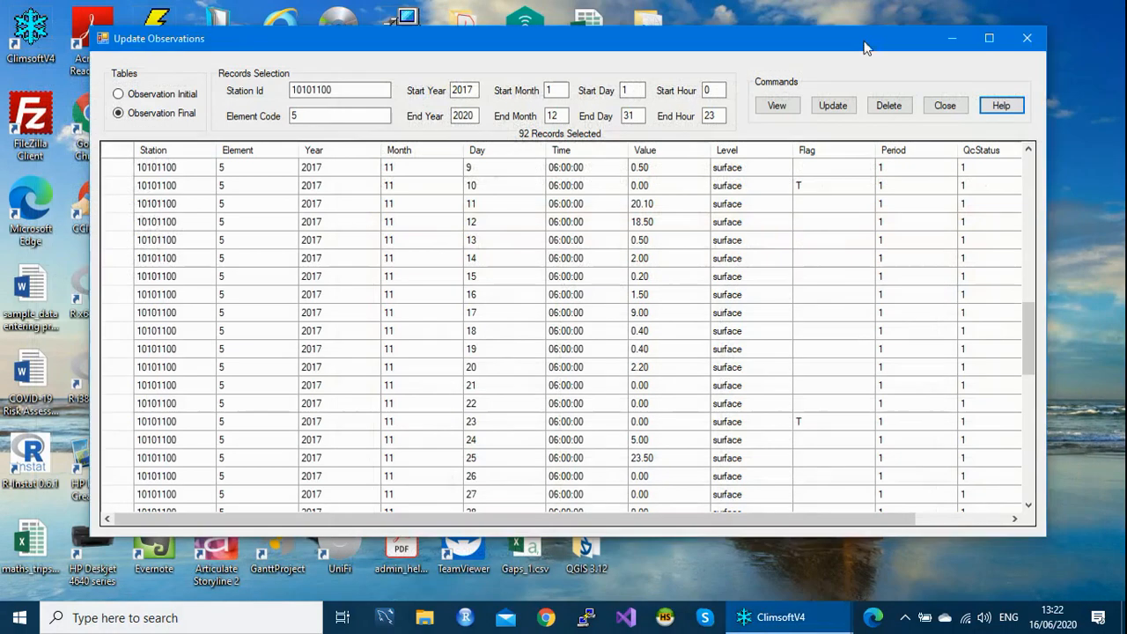
pyautogui.click(1025, 39)
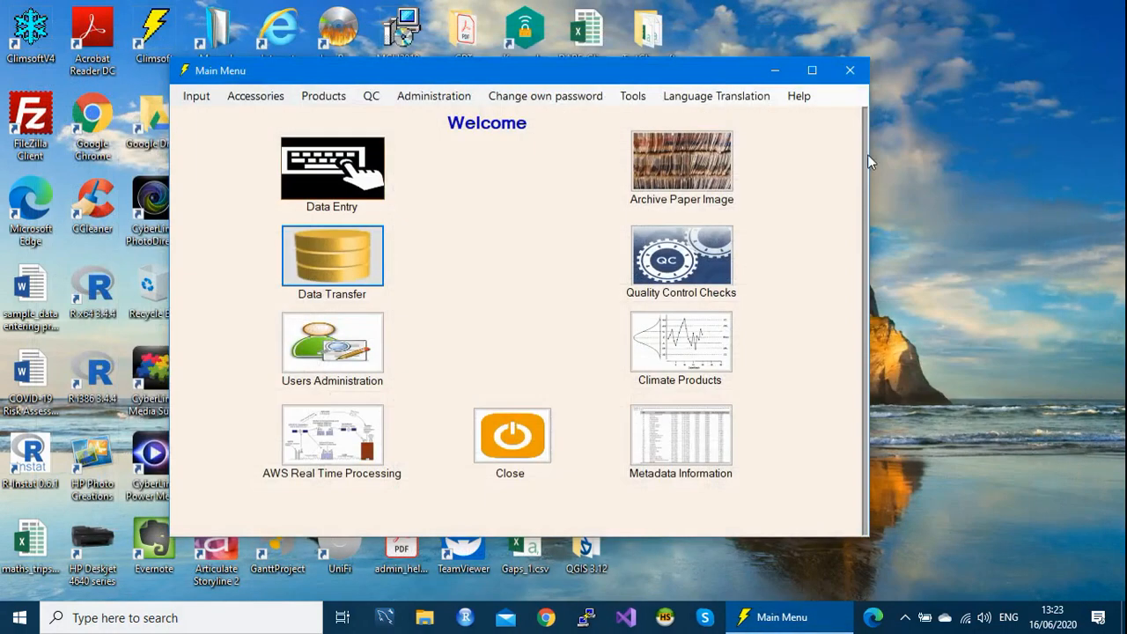
# - Open Quality Control Checks from the main menu and bring up its help page on QC checks
pyautogui.click(703, 262)
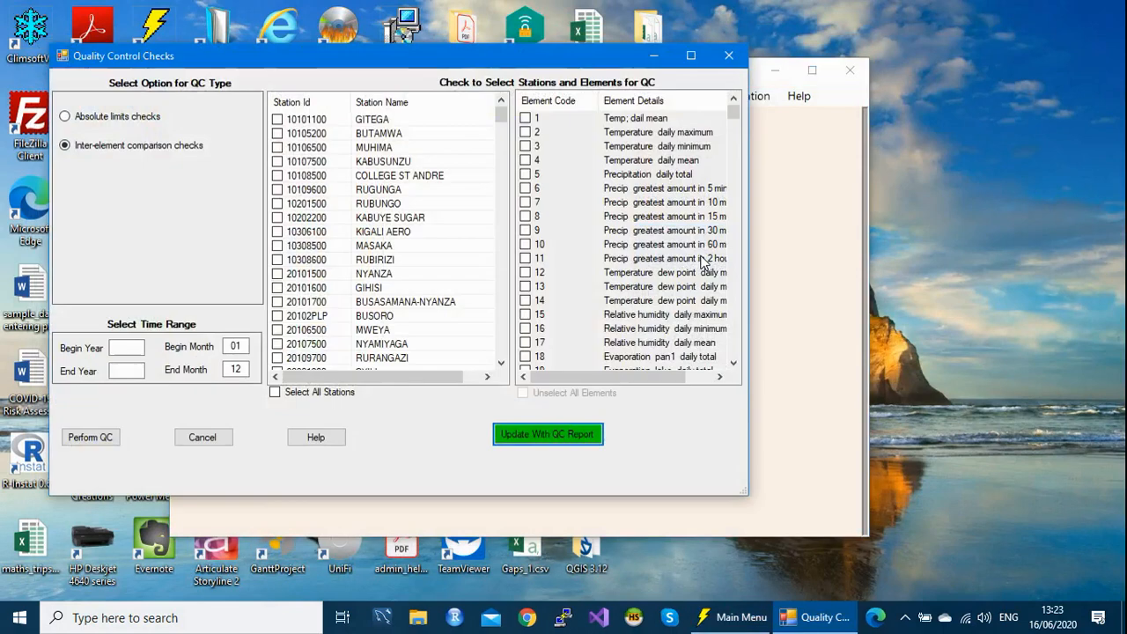
pyautogui.moveTo(547, 67); pyautogui.dragTo(585, 61)
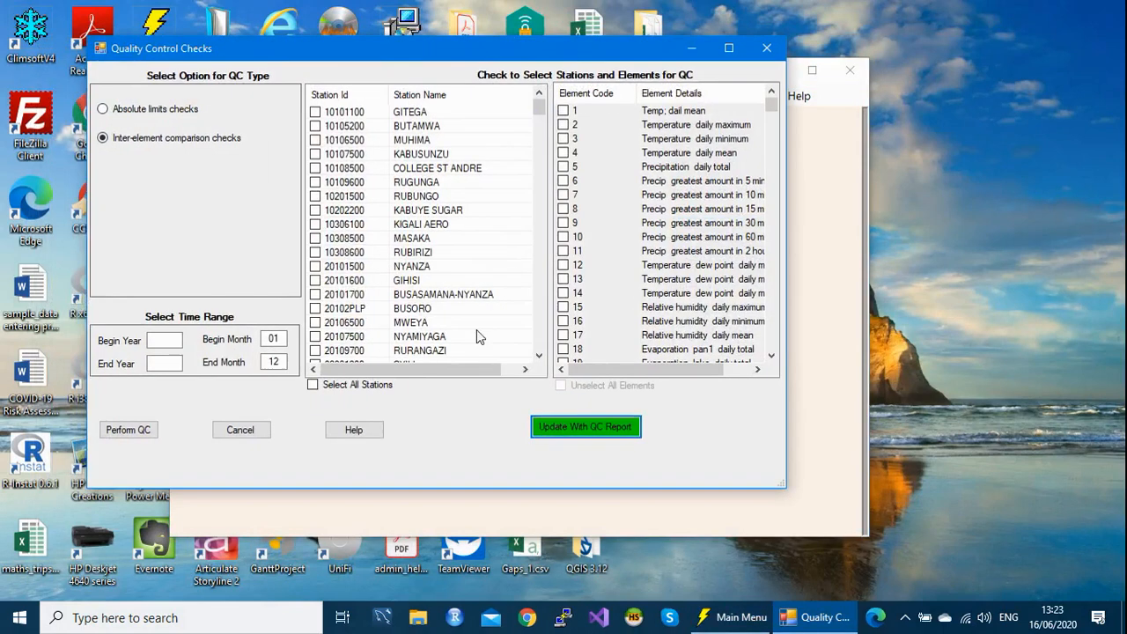
pyautogui.click(351, 430)
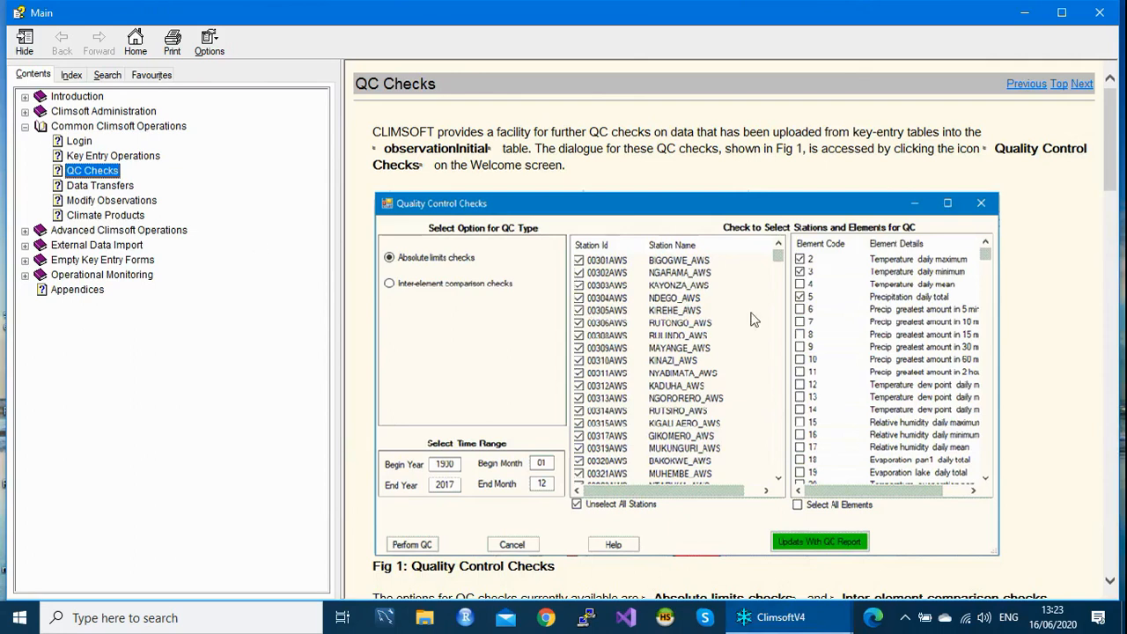
pyautogui.moveTo(1111, 148)
pyautogui.mouseDown()
pyautogui.moveTo(1119, 482)
pyautogui.moveTo(1115, 134)
pyautogui.mouseUp()
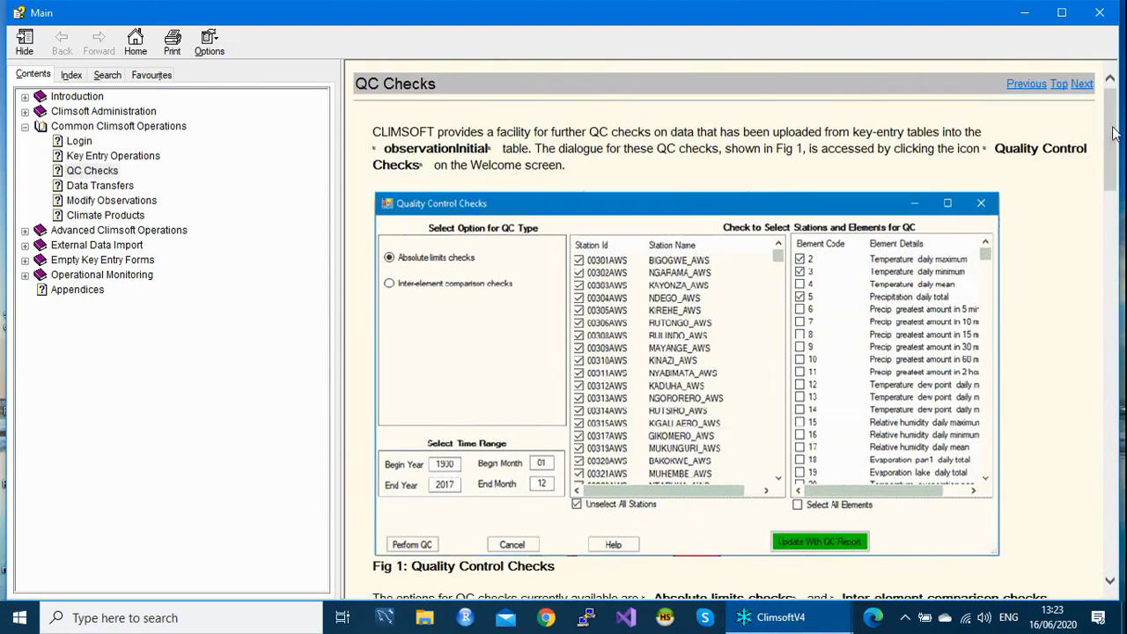